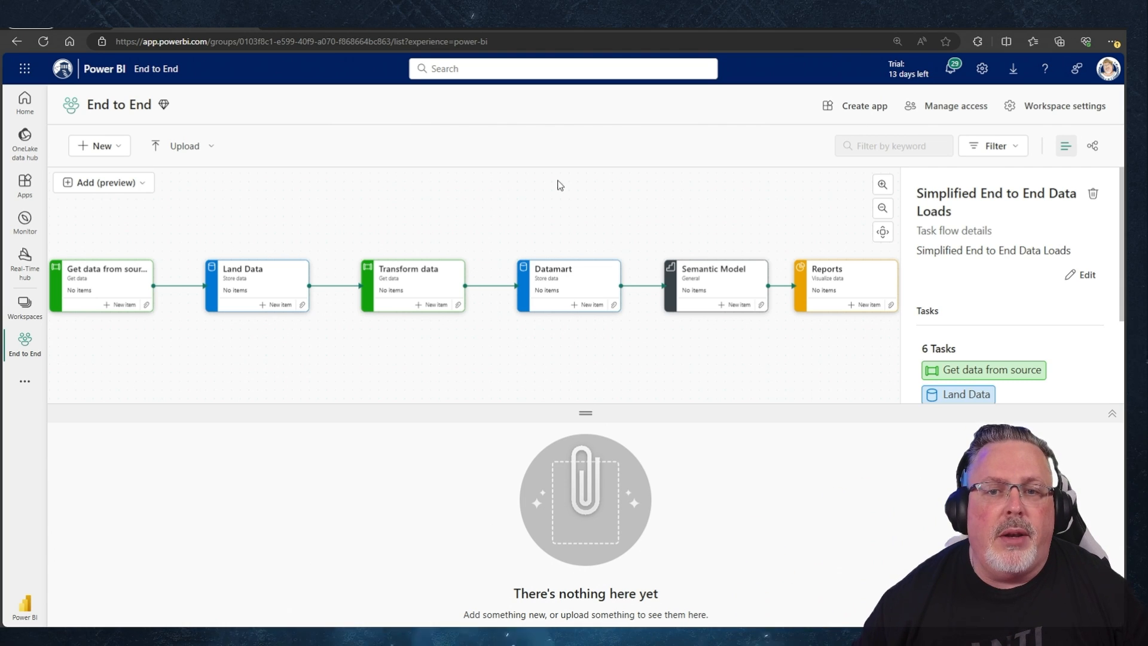
Open the Get data from source task's details and read its naming convention.
{"action": "left_click", "coordinate": [106, 265]}
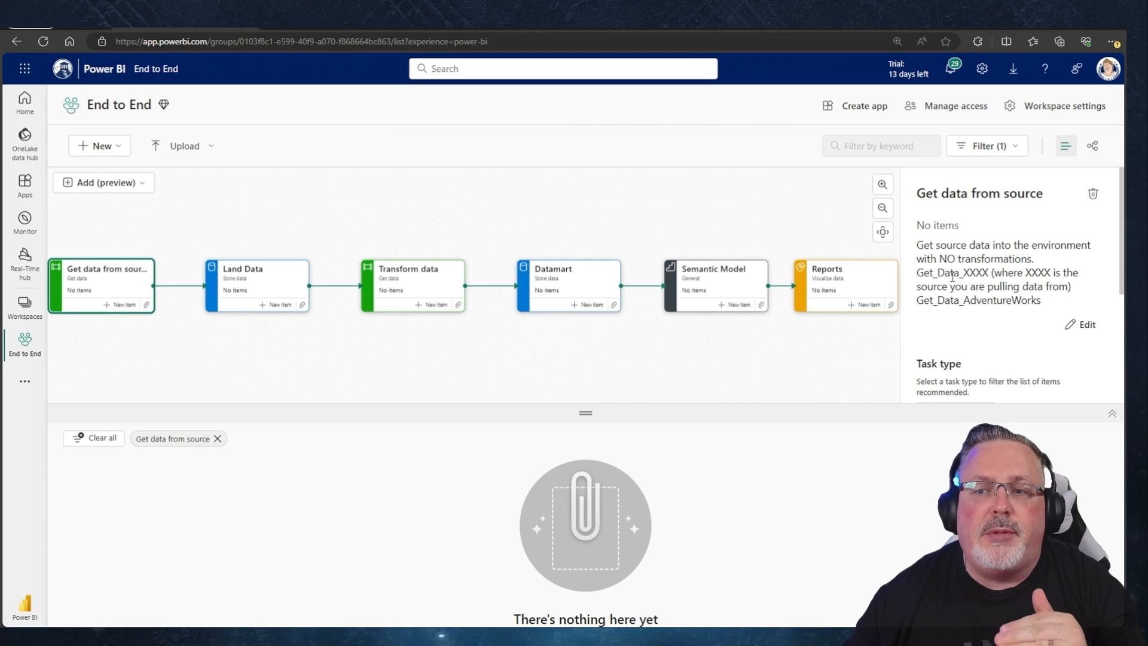
{"action": "double_click", "coordinate": [919, 273]}
{"action": "left_click", "coordinate": [967, 293]}
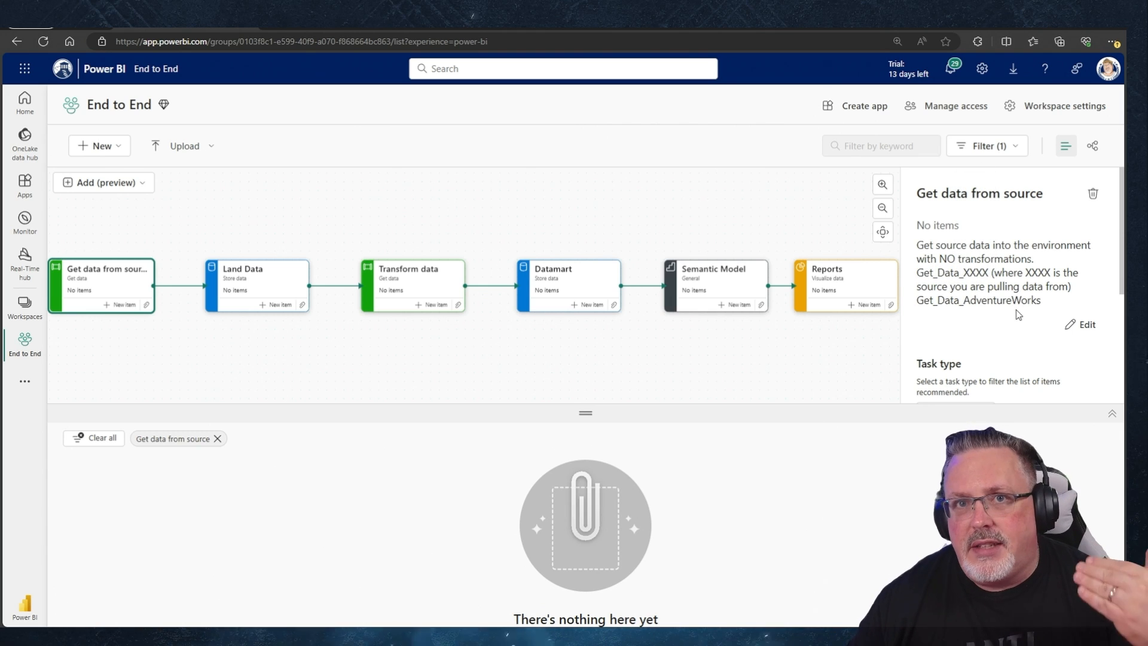
Create a lakehouse named Land_Data assigned to the Land Data task.
{"action": "left_click", "coordinate": [262, 277]}
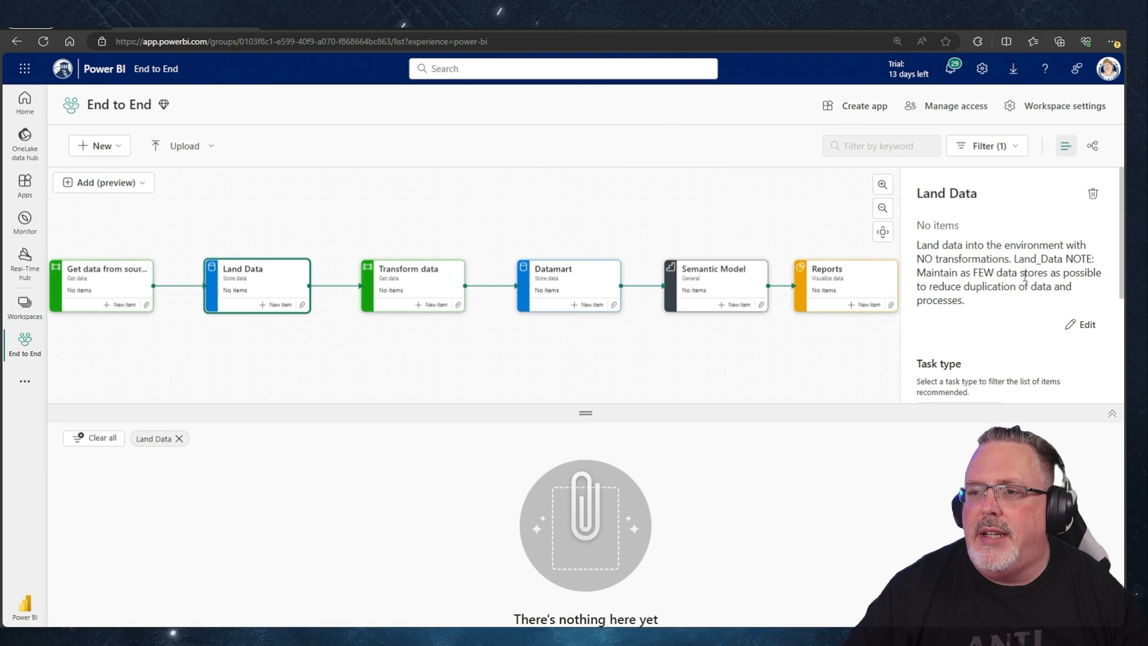
{"action": "left_click_drag", "start_coordinate": [1014, 258], "coordinate": [1063, 261]}
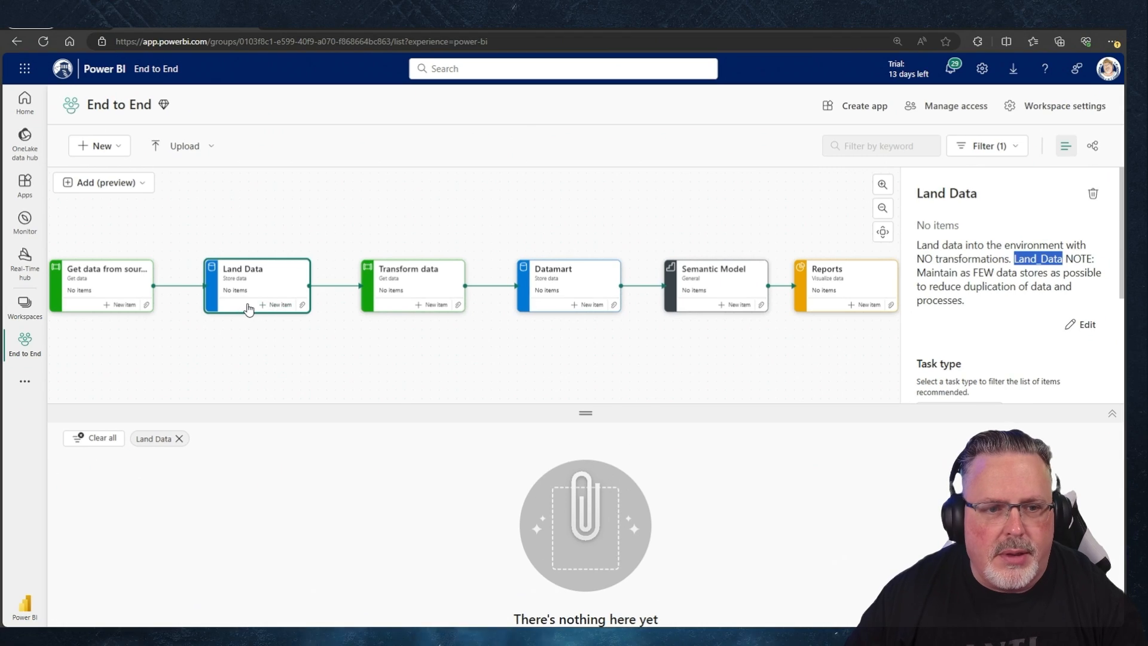
{"action": "left_click", "coordinate": [274, 305]}
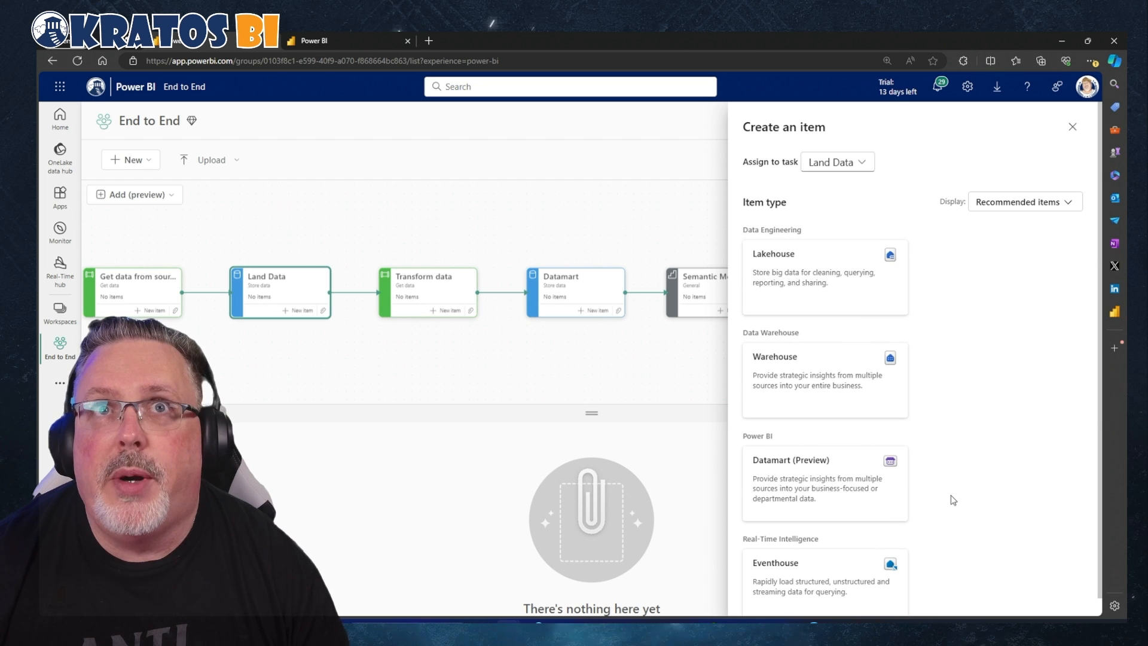
{"action": "scroll", "coordinate": [956, 488], "scroll_direction": "down", "scroll_amount": 1}
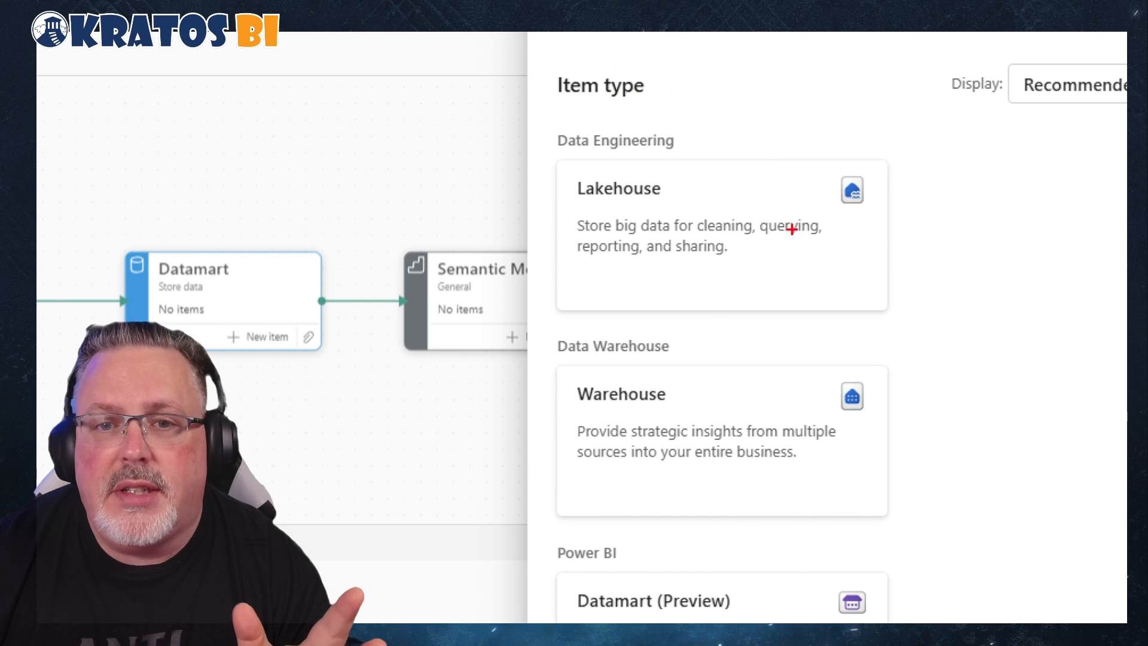
{"action": "left_click_drag", "start_coordinate": [527, 102], "coordinate": [1016, 362]}
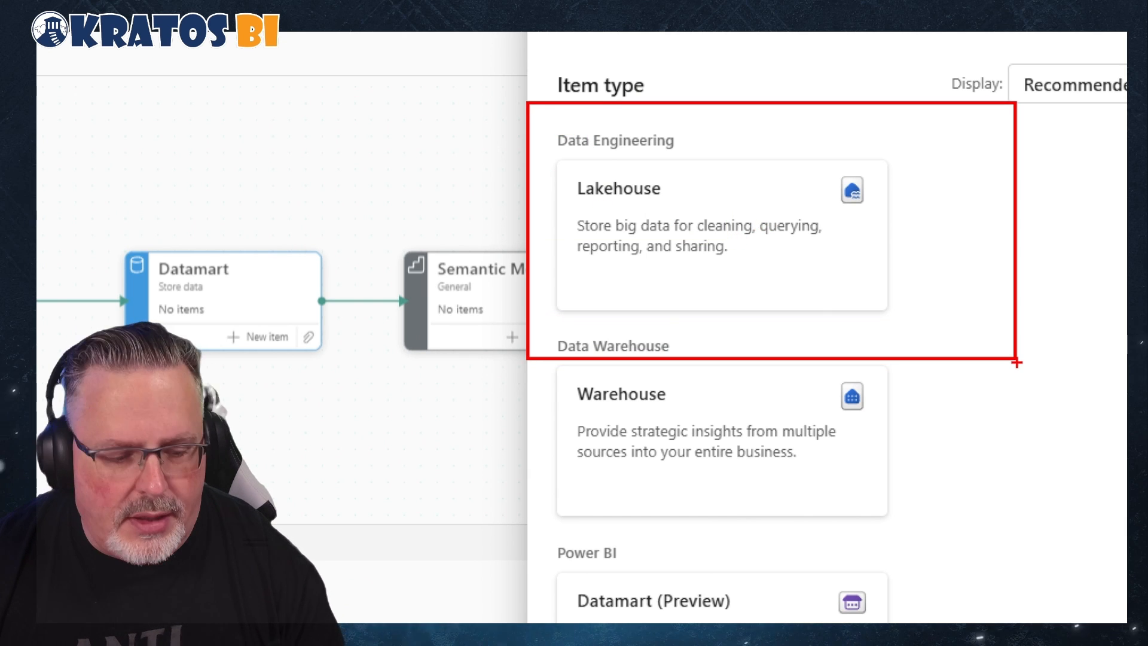
{"action": "left_click", "coordinate": [737, 269]}
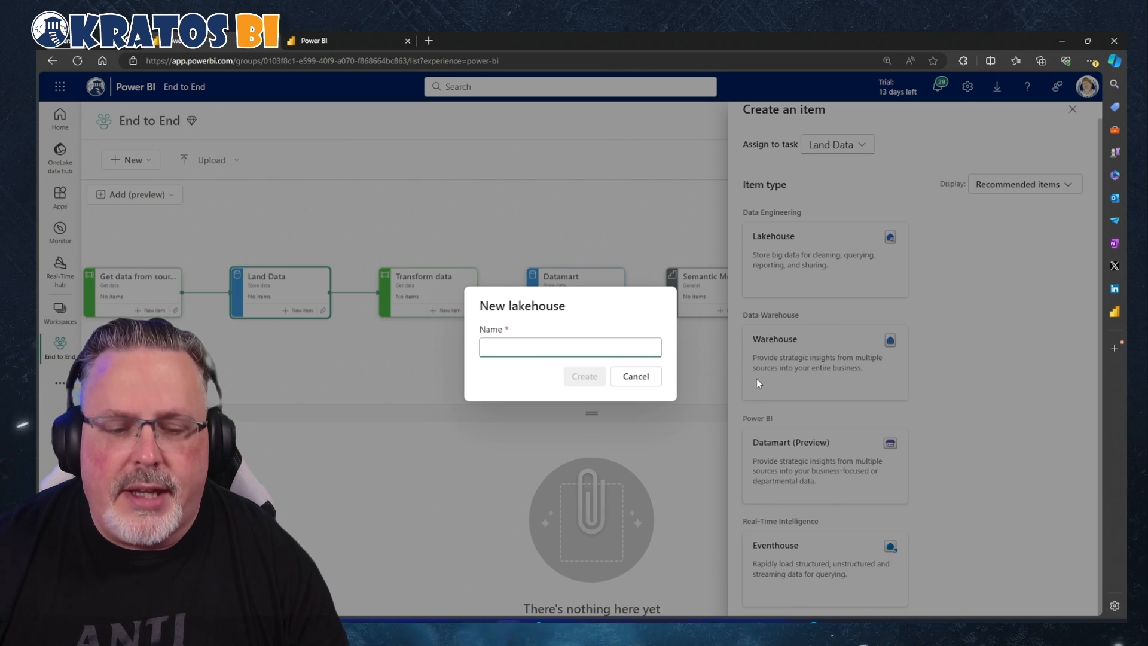
{"action": "type", "text": "Land_Data"}
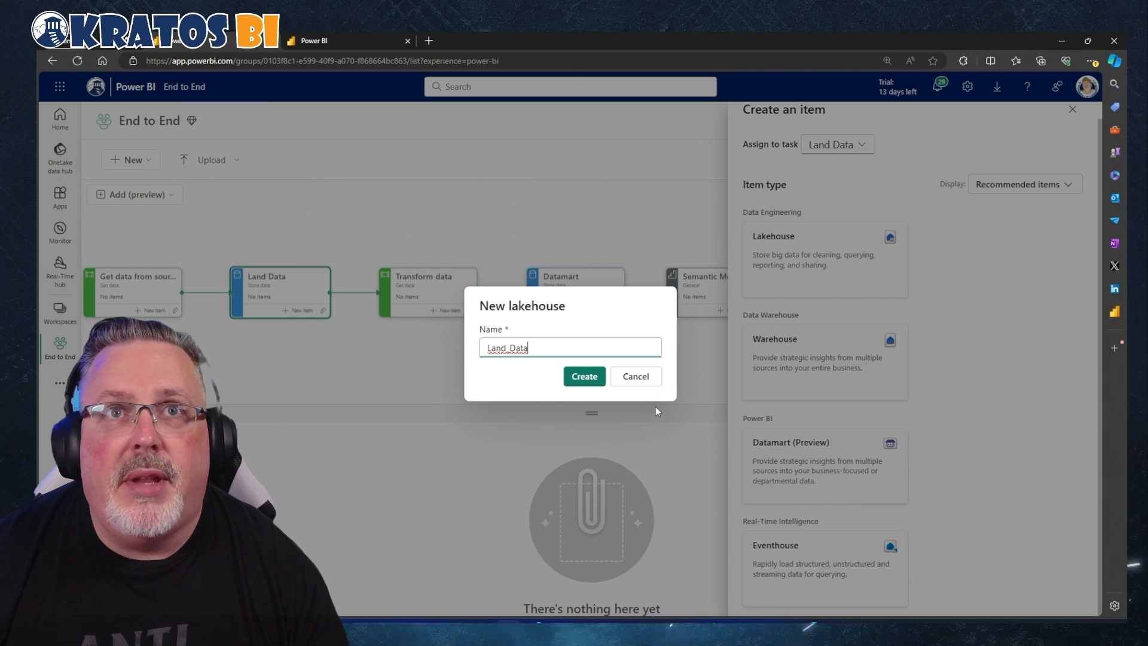
{"action": "left_click", "coordinate": [585, 377]}
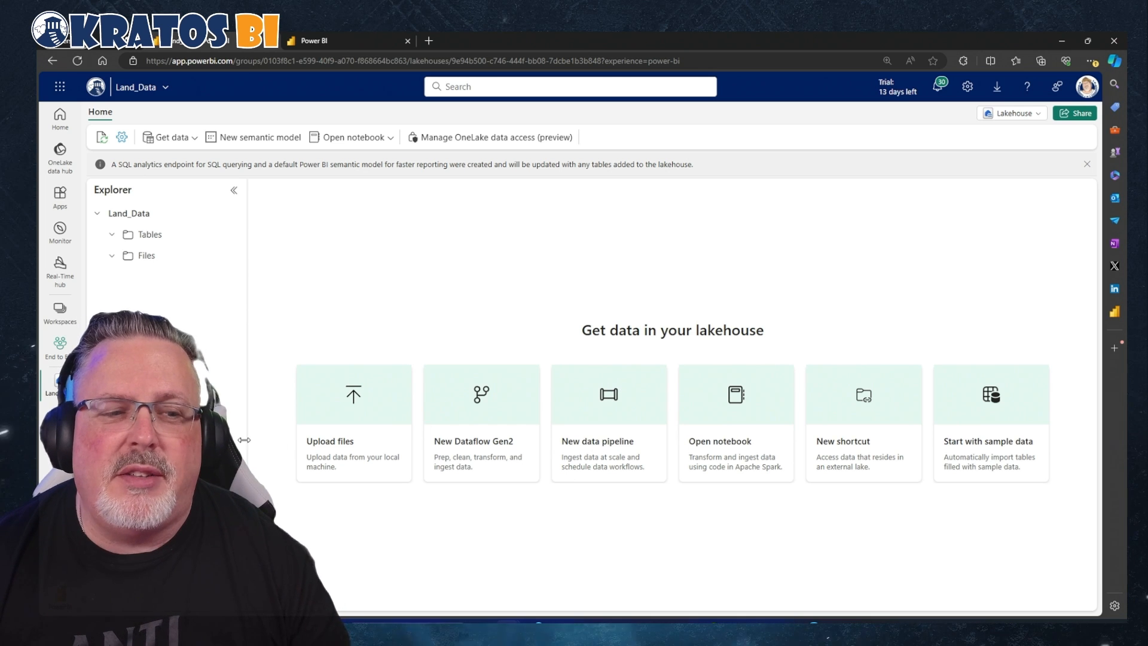
Return to the End to End workspace and review the Datamart task's description and naming guidance.
{"action": "left_click", "coordinate": [58, 351]}
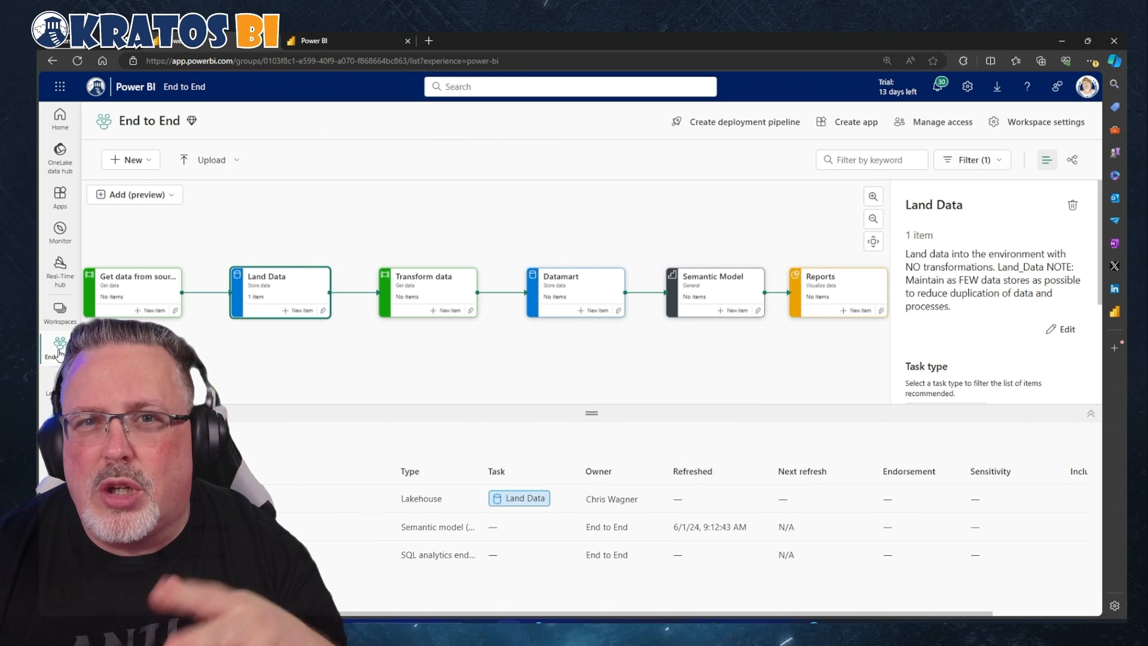
{"action": "left_click", "coordinate": [560, 291]}
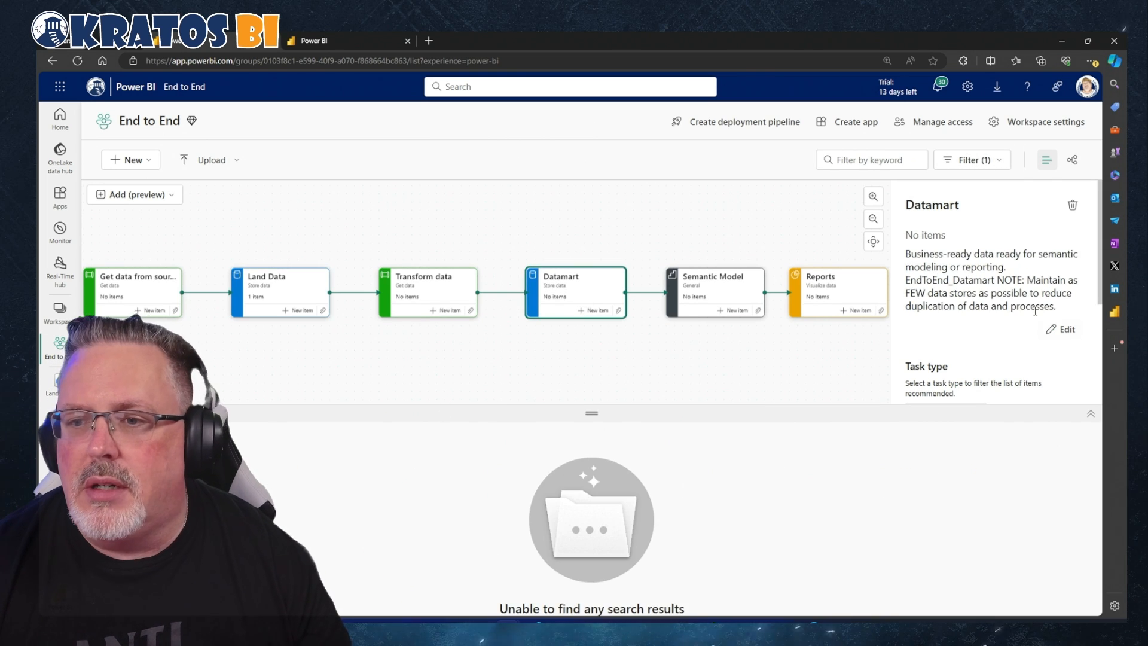
{"action": "left_click_drag", "start_coordinate": [908, 280], "coordinate": [932, 280]}
{"action": "left_click", "coordinate": [910, 279]}
{"action": "left_click", "coordinate": [907, 280]}
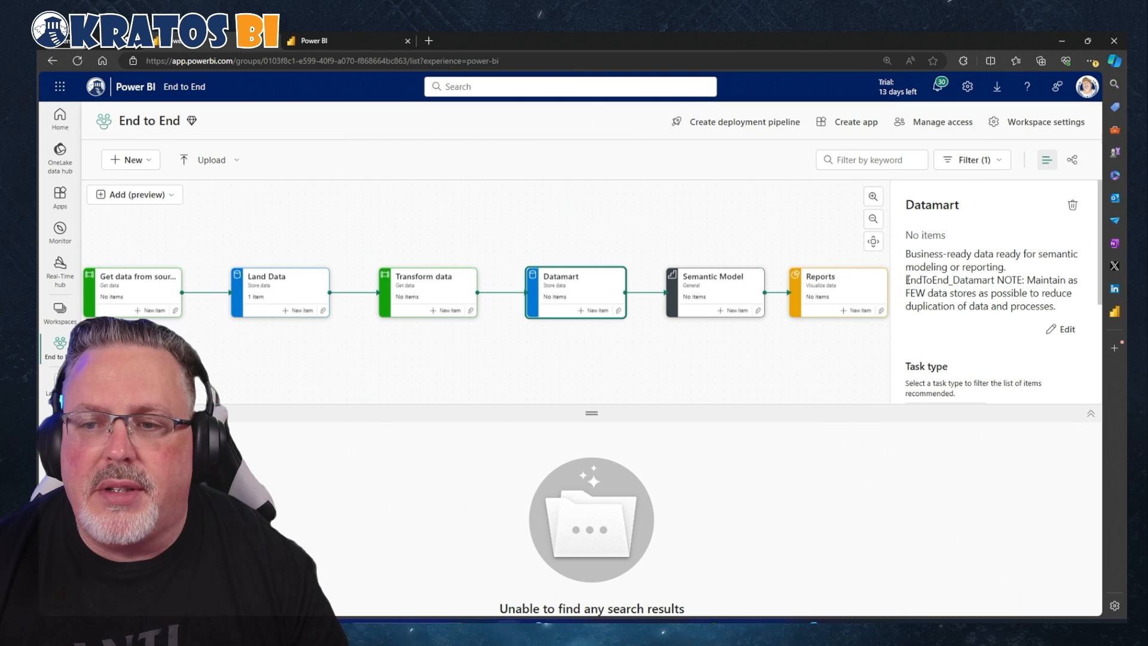
{"action": "left_click_drag", "start_coordinate": [949, 278], "coordinate": [952, 282]}
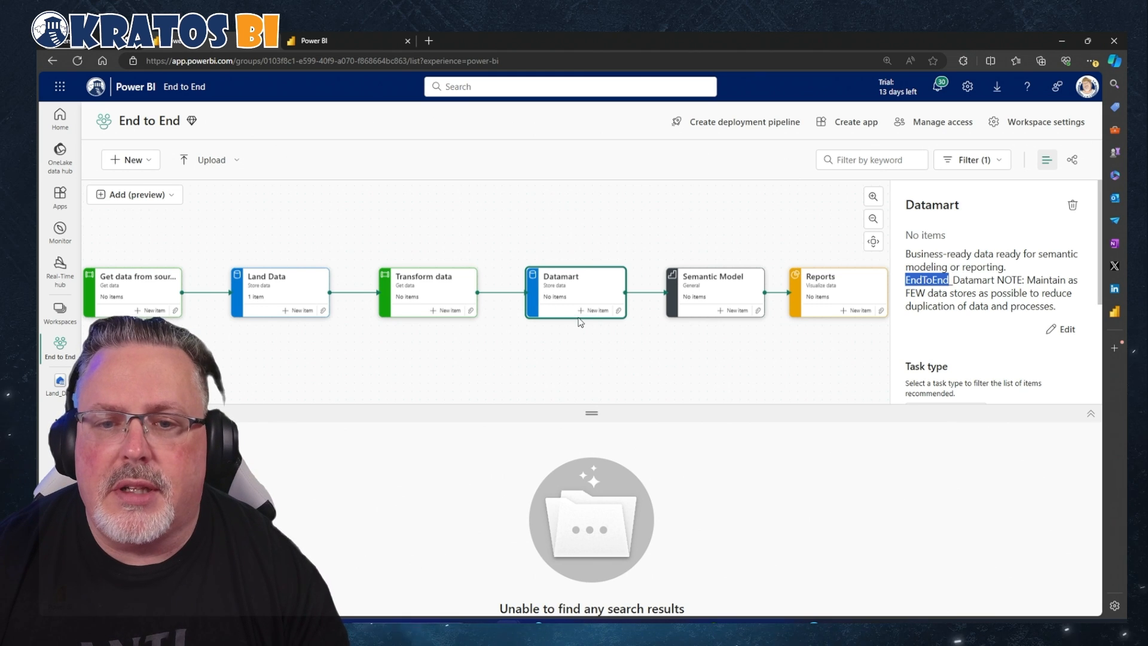
Create a lakehouse named EndToEnd from the recommended item types, assigned to the Datamart task.
{"action": "left_click", "coordinate": [594, 312]}
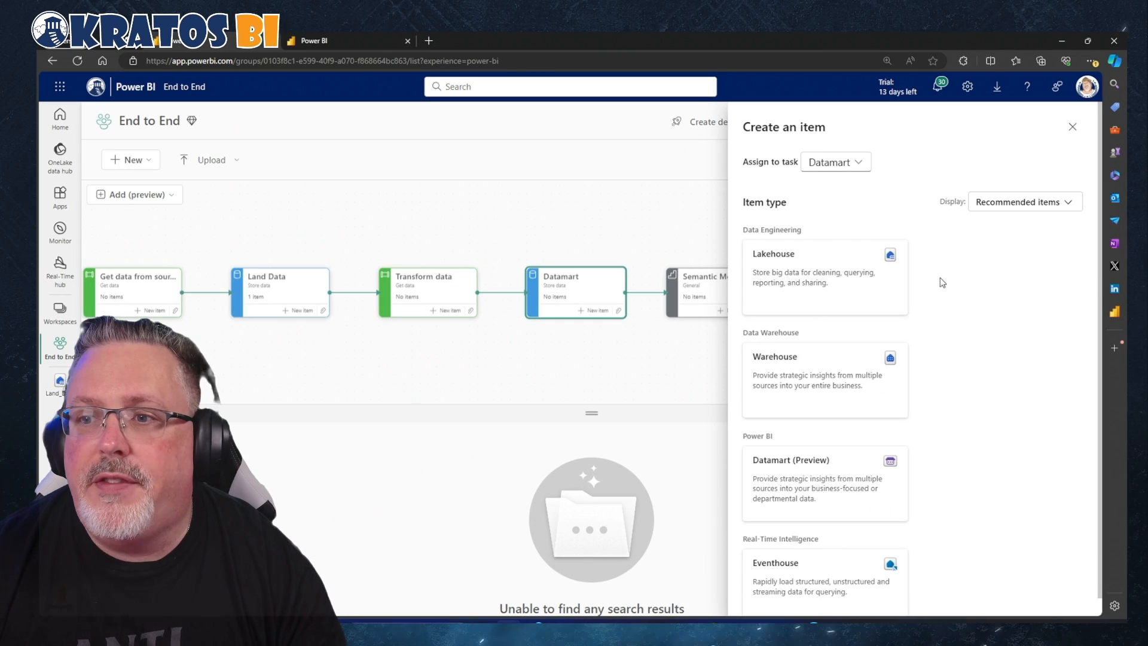
{"action": "left_click", "coordinate": [1038, 207]}
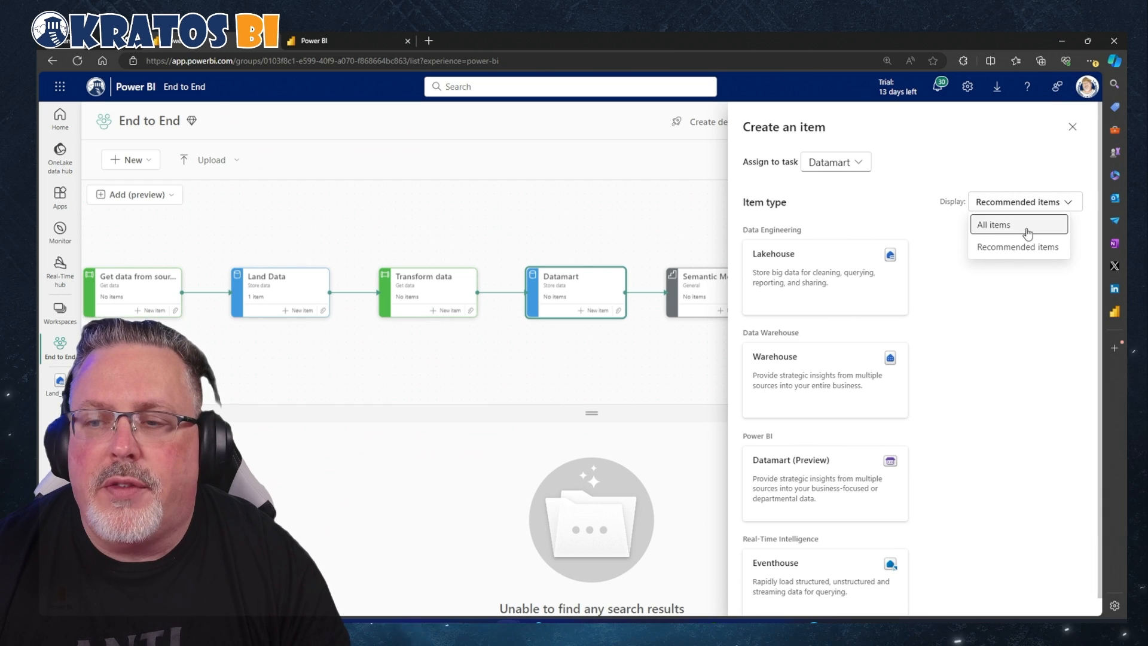
{"action": "left_click", "coordinate": [956, 226]}
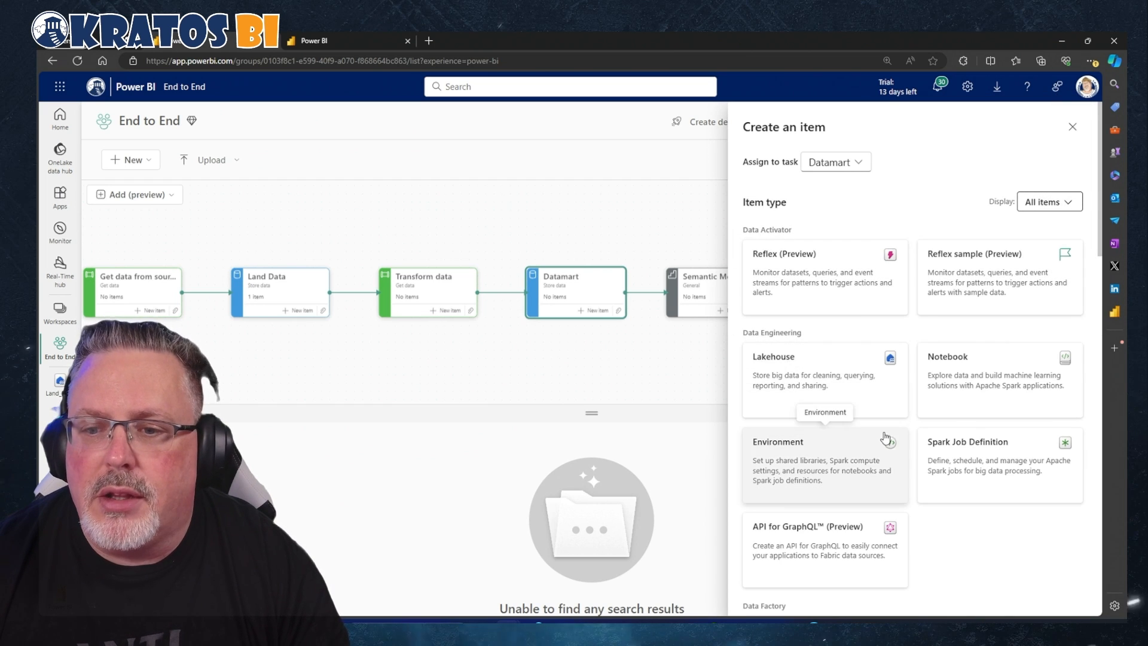
{"action": "left_click", "coordinate": [1047, 203]}
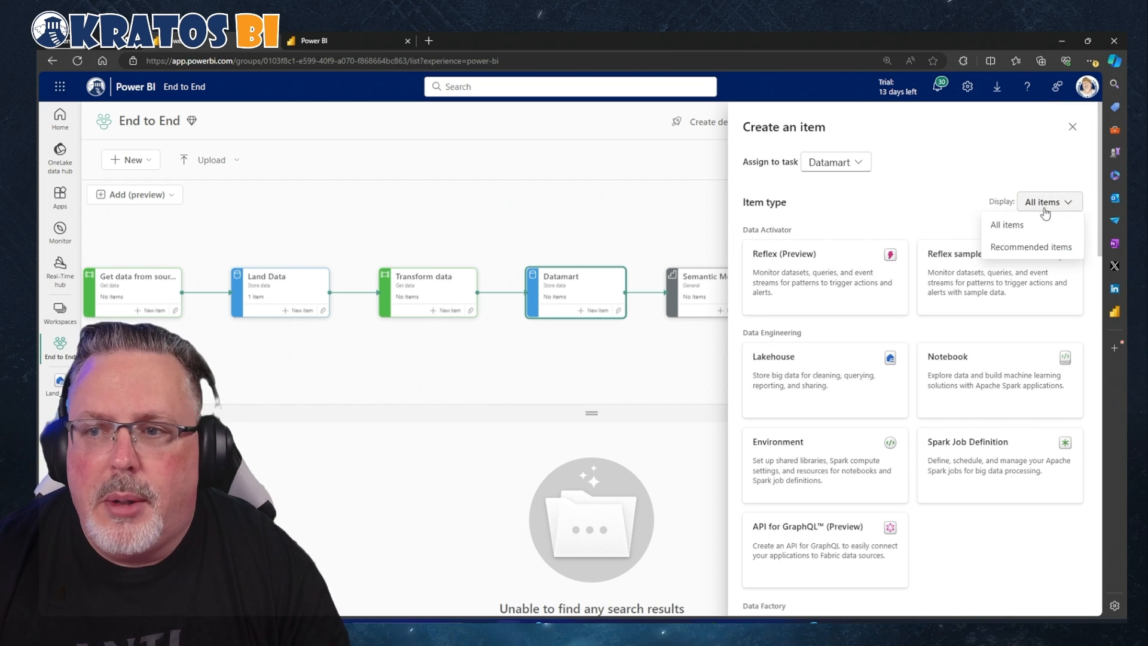
{"action": "left_click", "coordinate": [1033, 248]}
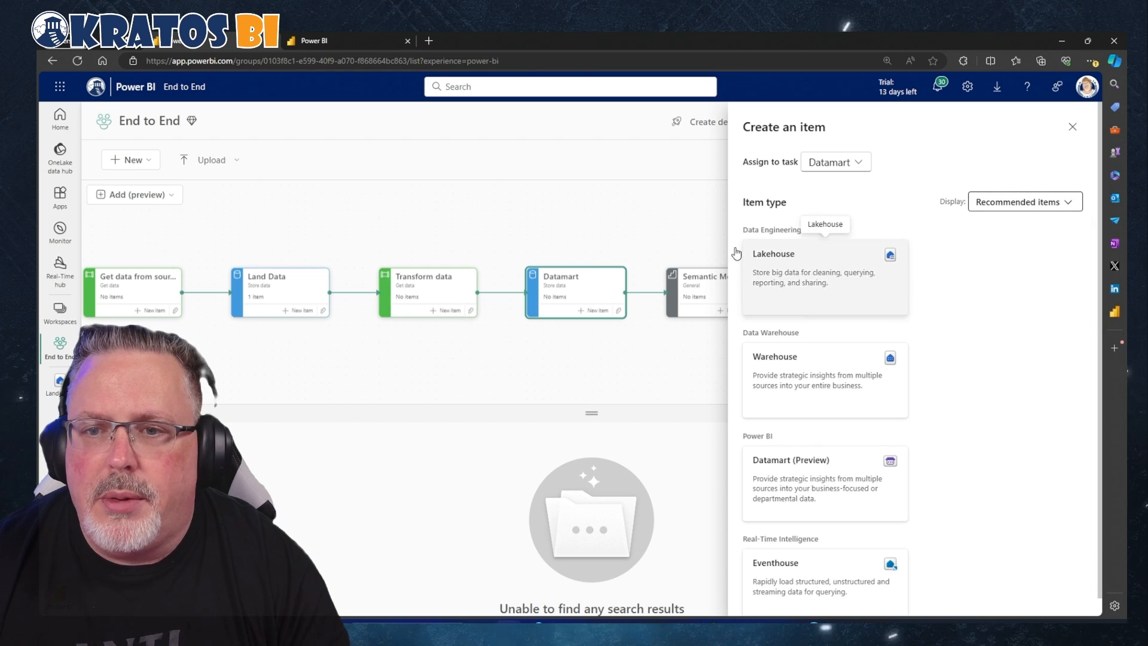
{"action": "left_click", "coordinate": [819, 270]}
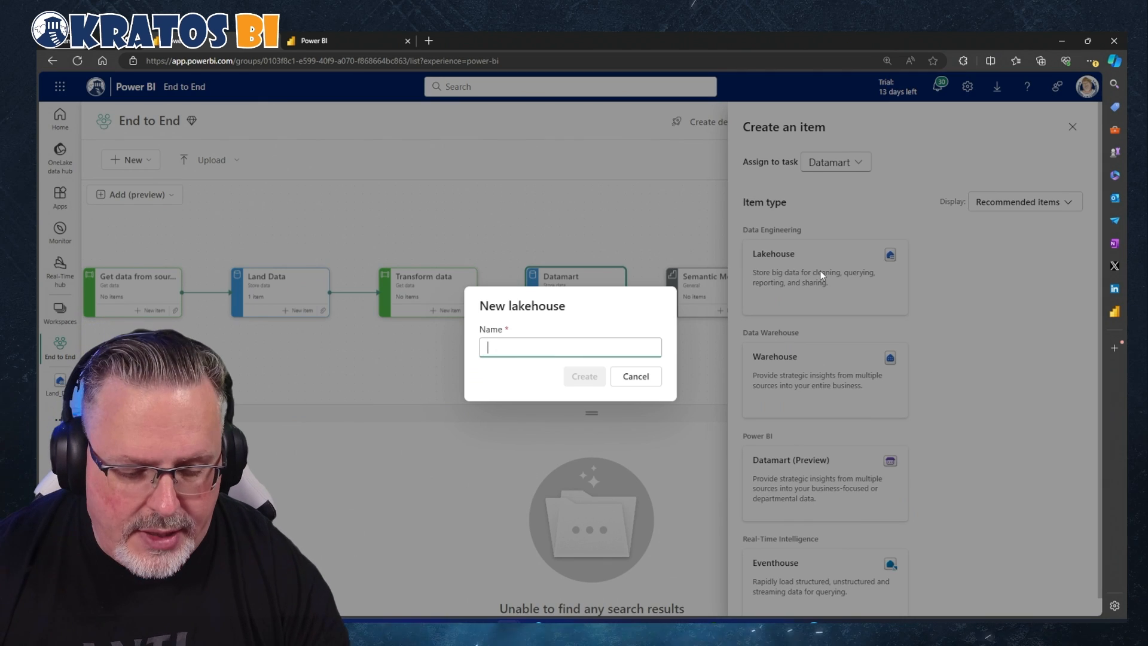
{"action": "type", "text": "EndToEnd"}
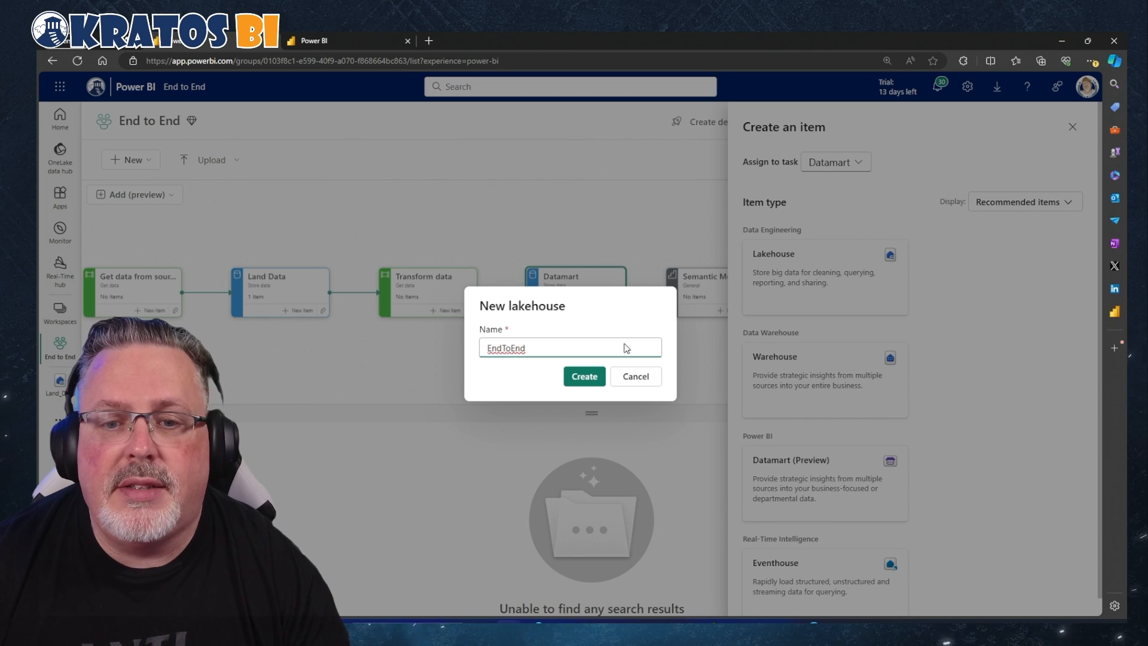
{"action": "left_click", "coordinate": [586, 375]}
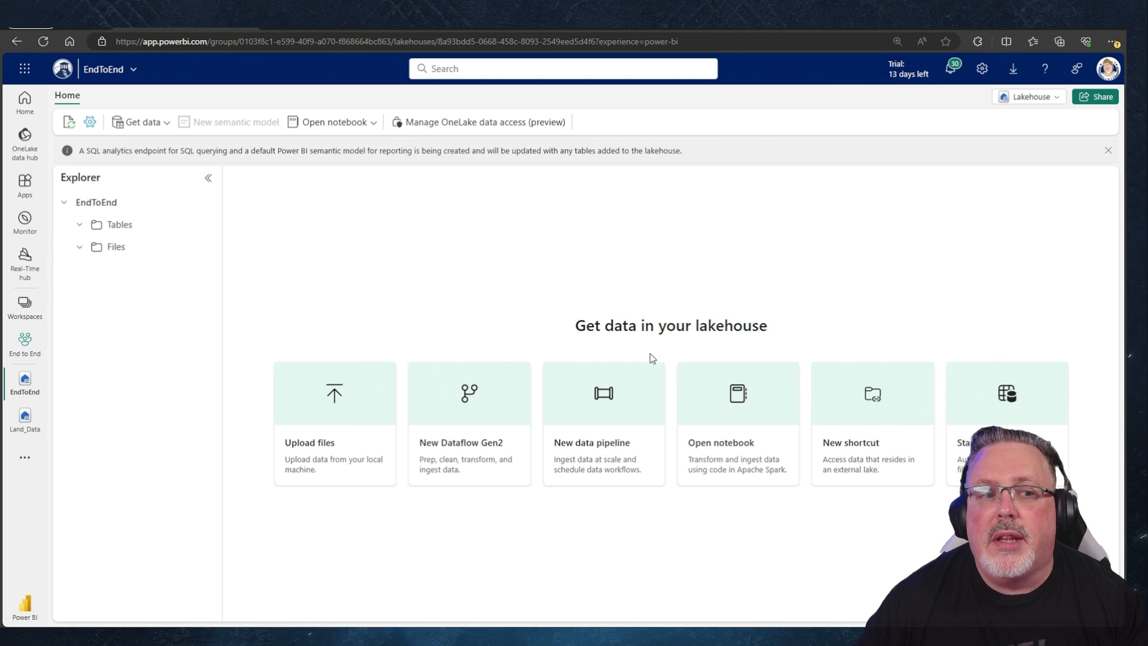
Examine the Land_Data lakehouse and the End to End workspace's items, both for the Land Data task and for the whole task flow.
{"action": "left_click", "coordinate": [34, 424]}
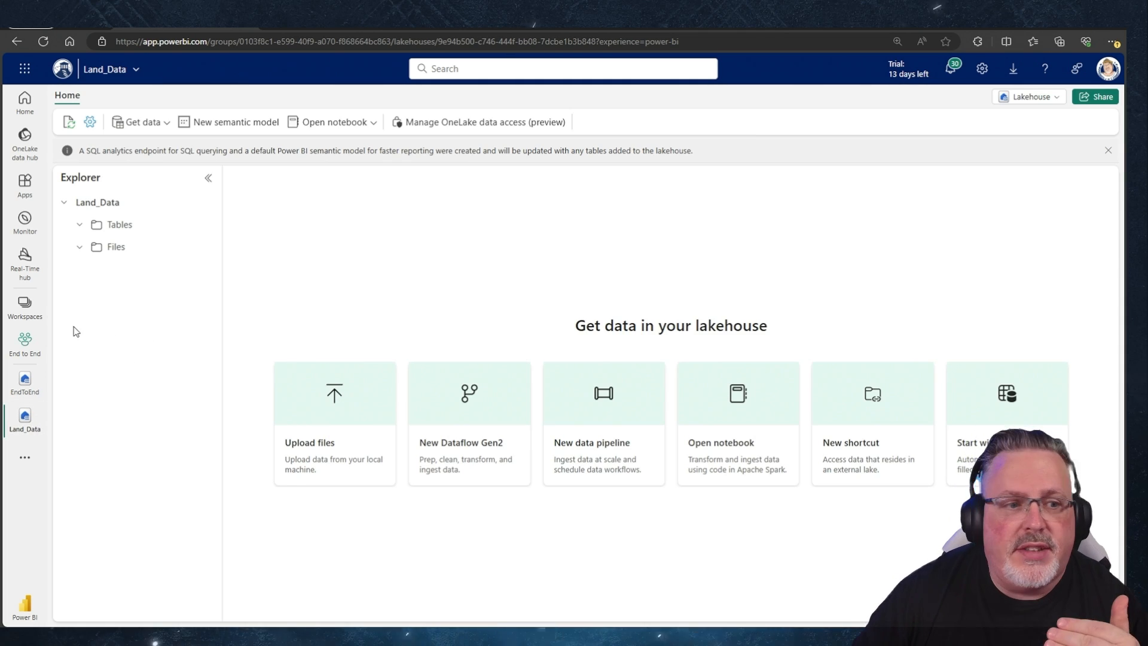
{"action": "left_click", "coordinate": [24, 344]}
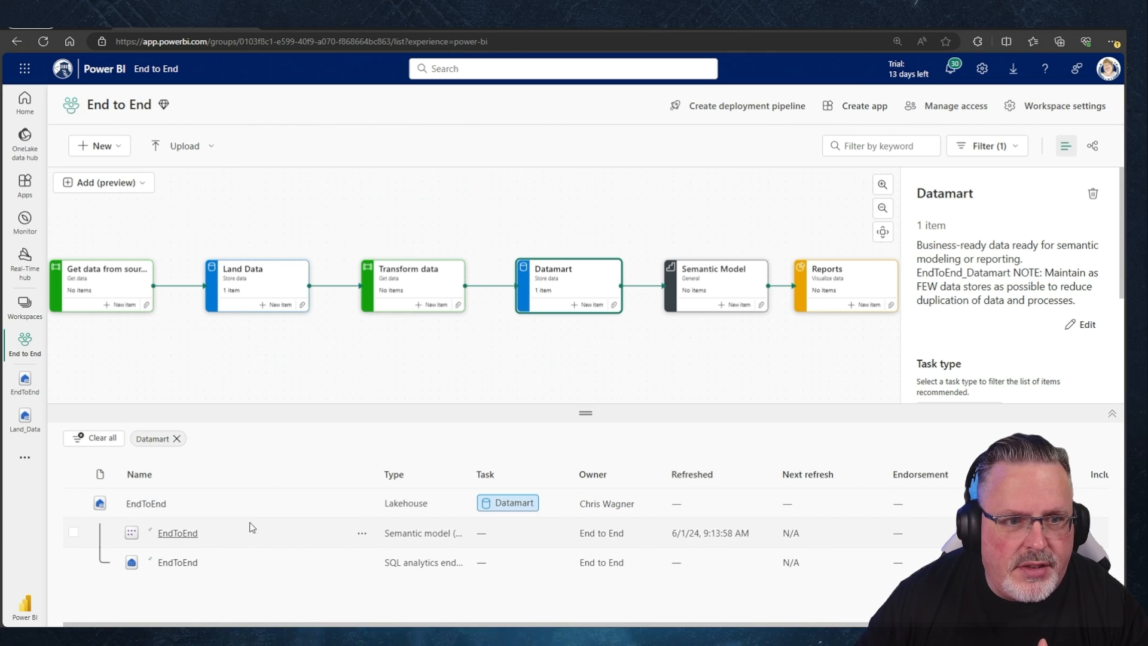
{"action": "left_click", "coordinate": [267, 284]}
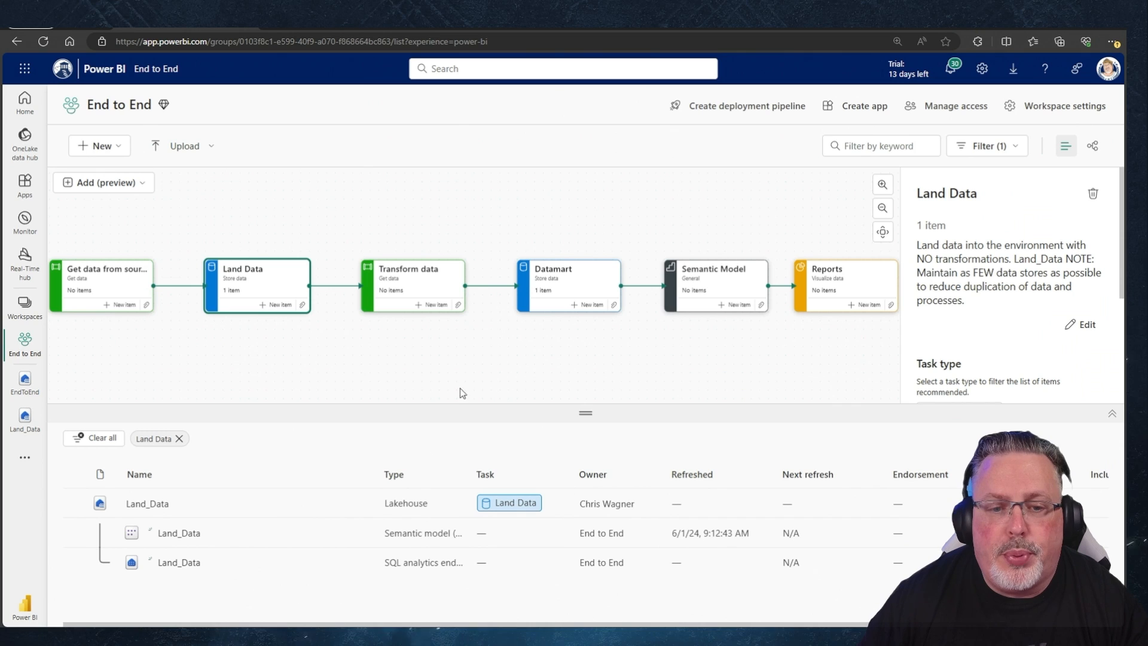
{"action": "left_click", "coordinate": [299, 341]}
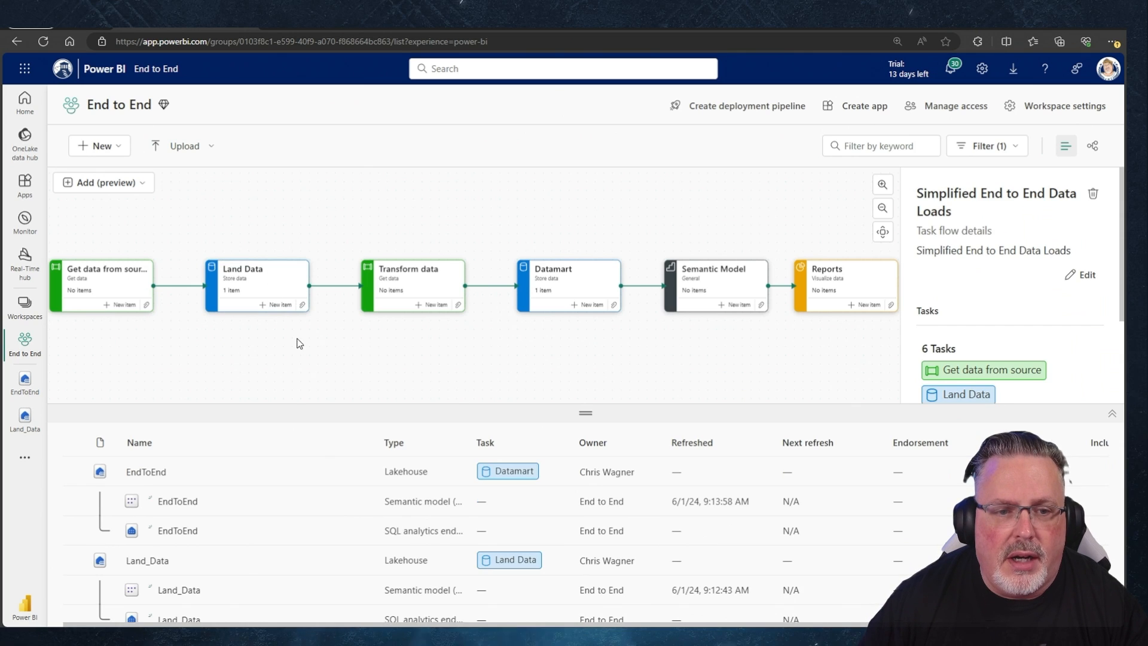
{"action": "scroll", "coordinate": [338, 515], "scroll_direction": "down", "scroll_amount": 1}
{"action": "scroll", "coordinate": [337, 506], "scroll_direction": "up", "scroll_amount": 1}
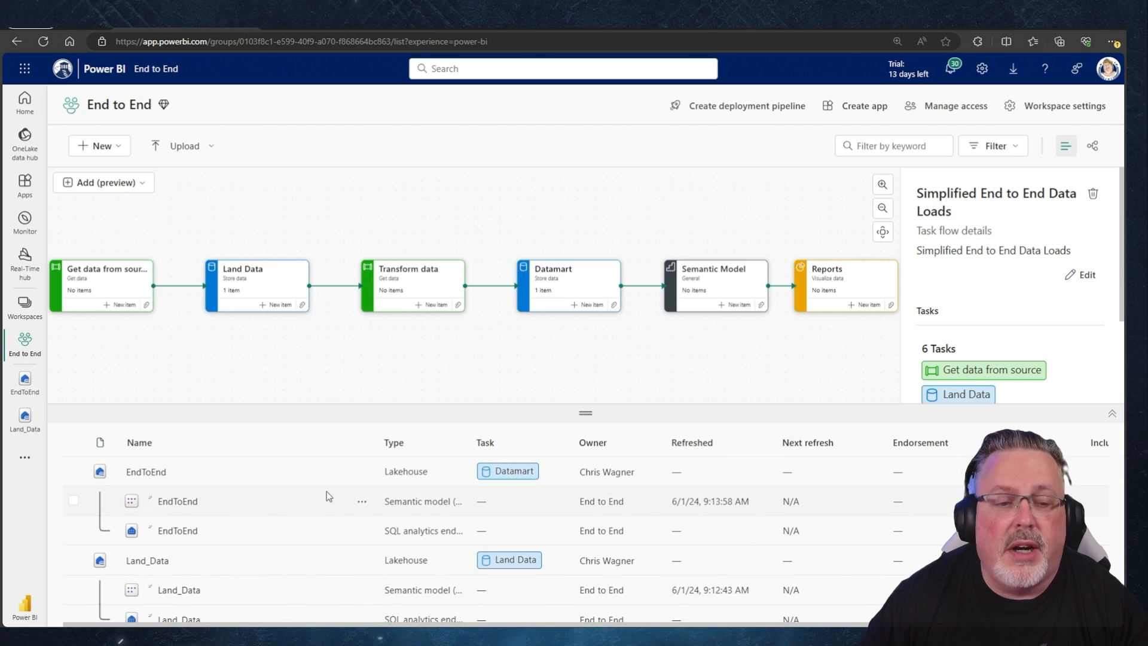
{"action": "left_click", "coordinate": [163, 562]}
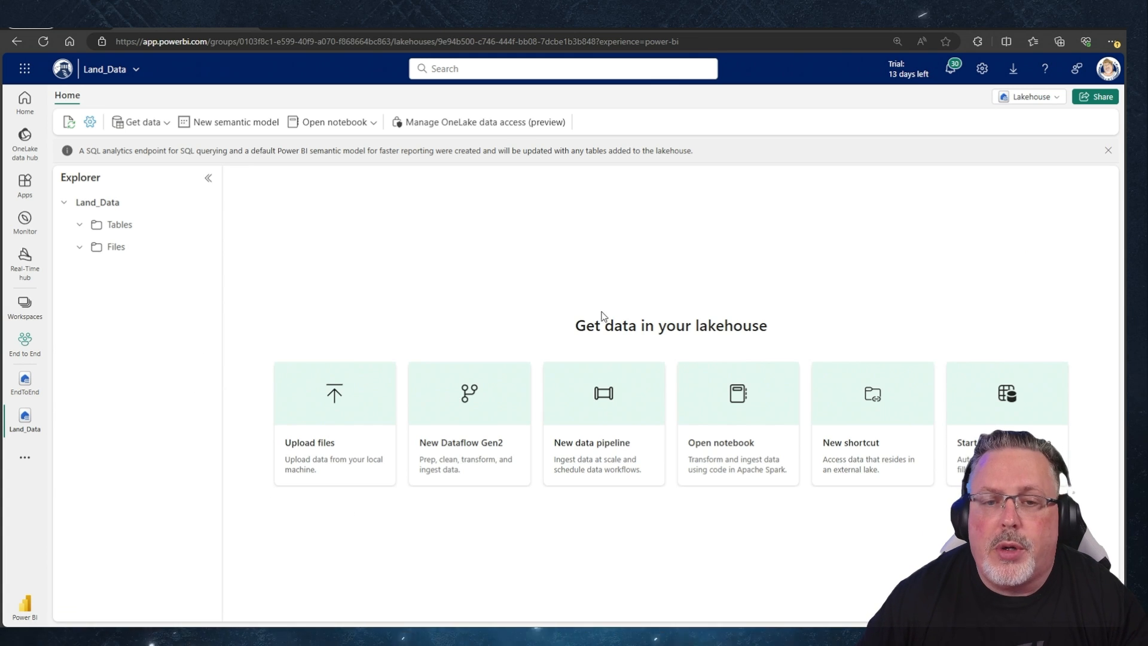
{"action": "left_click", "coordinate": [25, 342]}
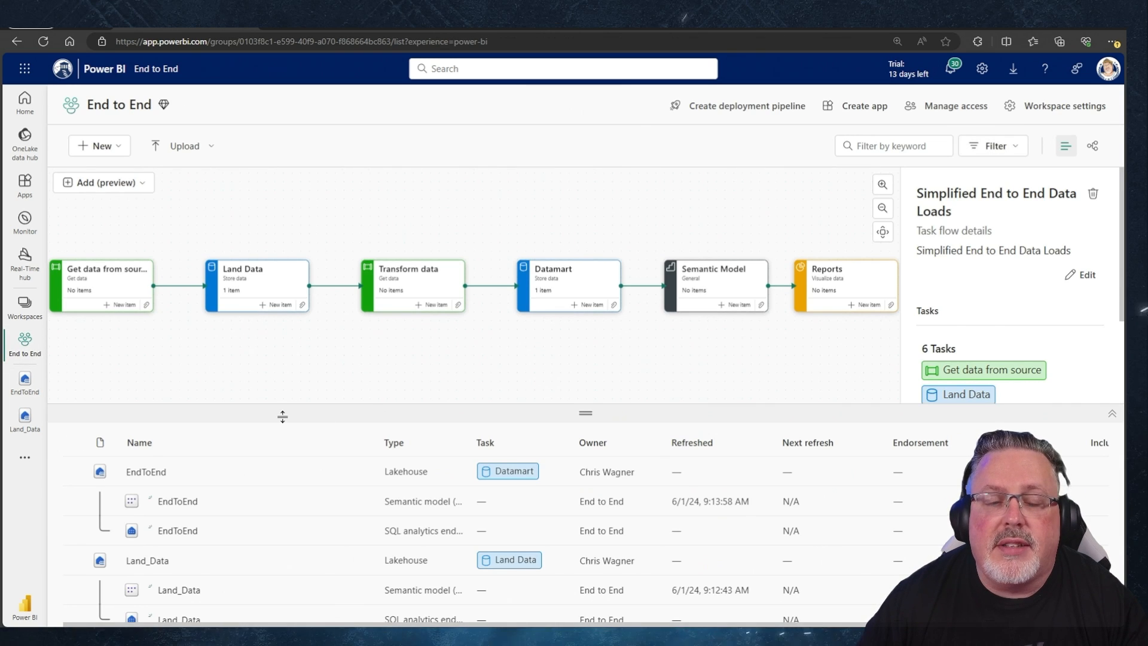
Select the Get data from source task and review the recommended item types for creating a new item in it.
{"action": "left_click", "coordinate": [94, 280]}
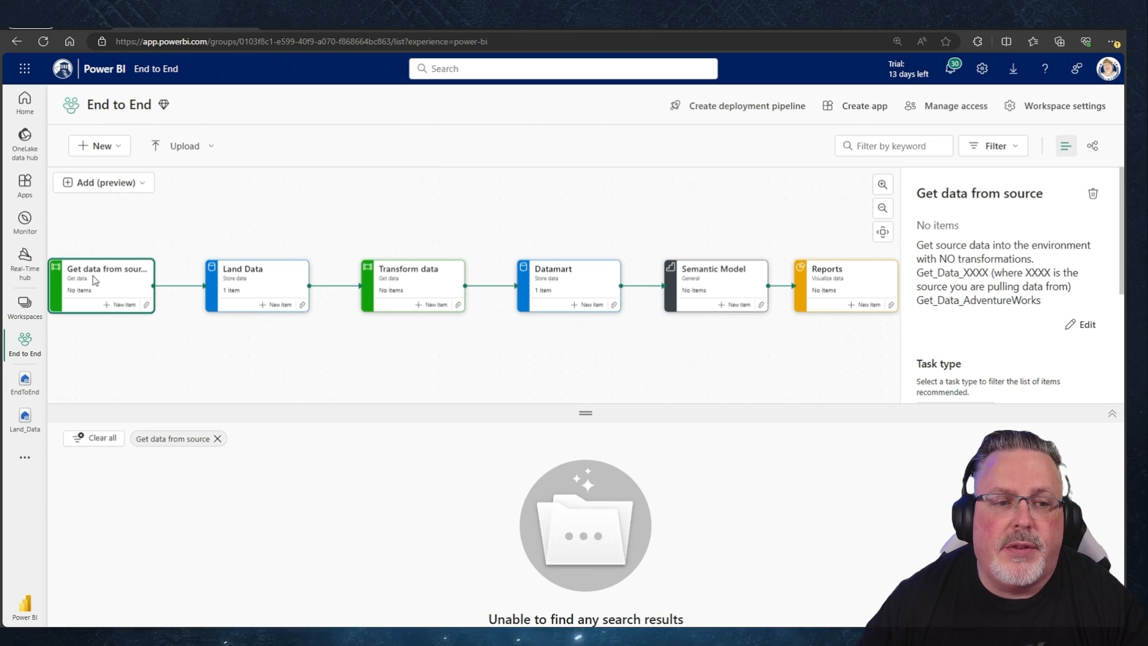
{"action": "left_click", "coordinate": [124, 306]}
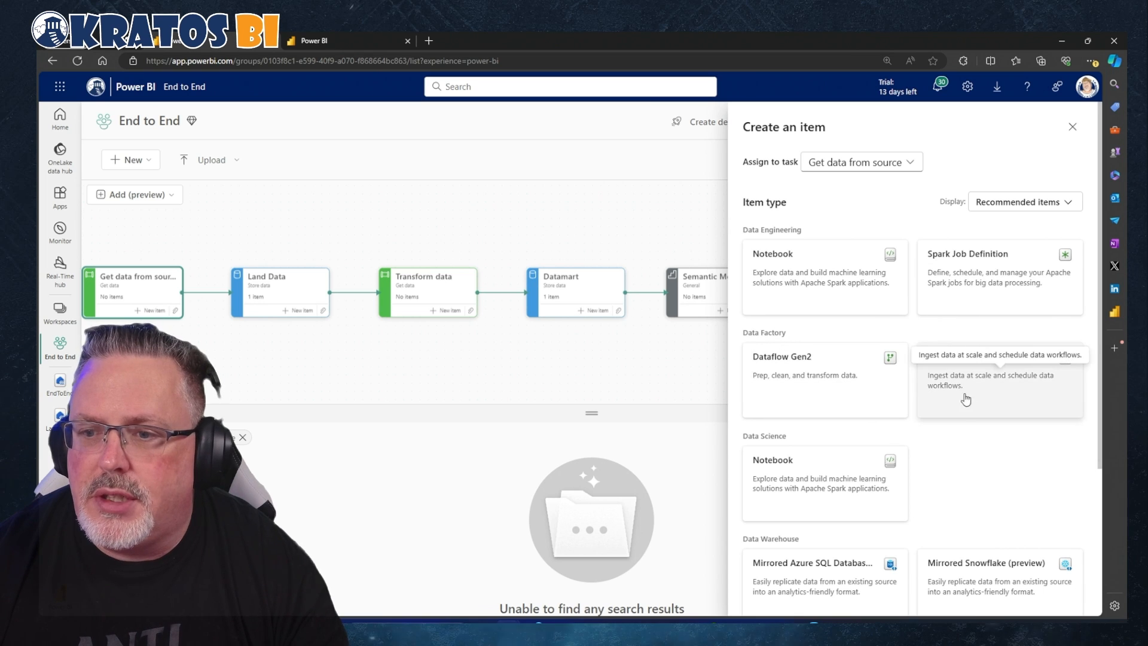
{"action": "scroll", "coordinate": [957, 460], "scroll_direction": "down", "scroll_amount": 1}
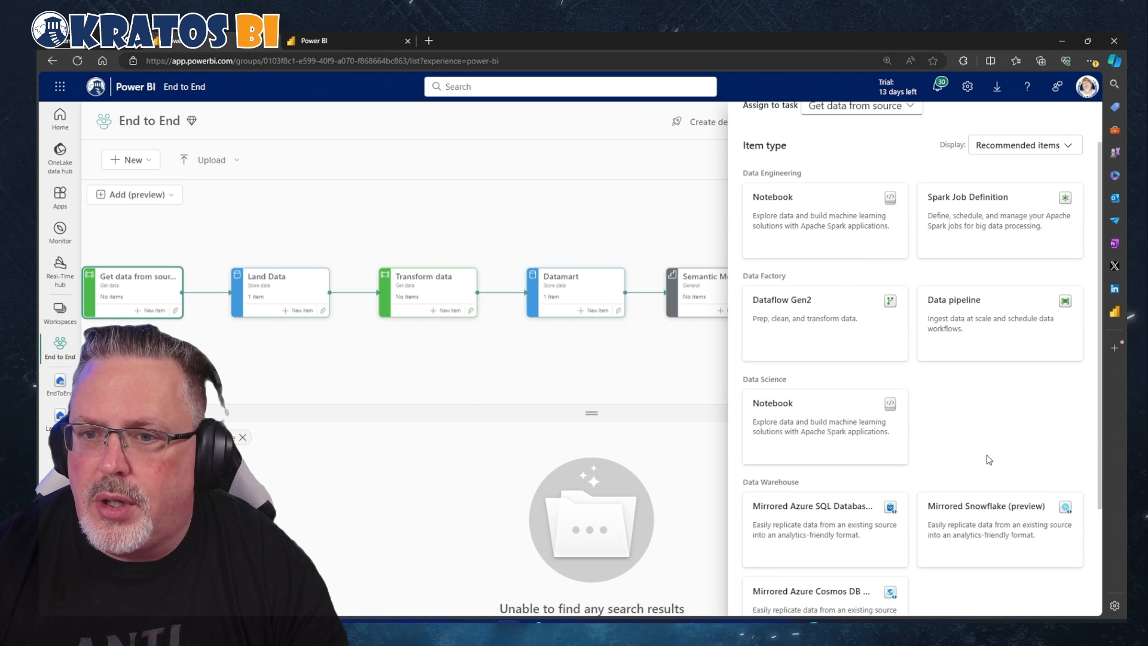
{"action": "scroll", "coordinate": [998, 437], "scroll_direction": "down", "scroll_amount": 2}
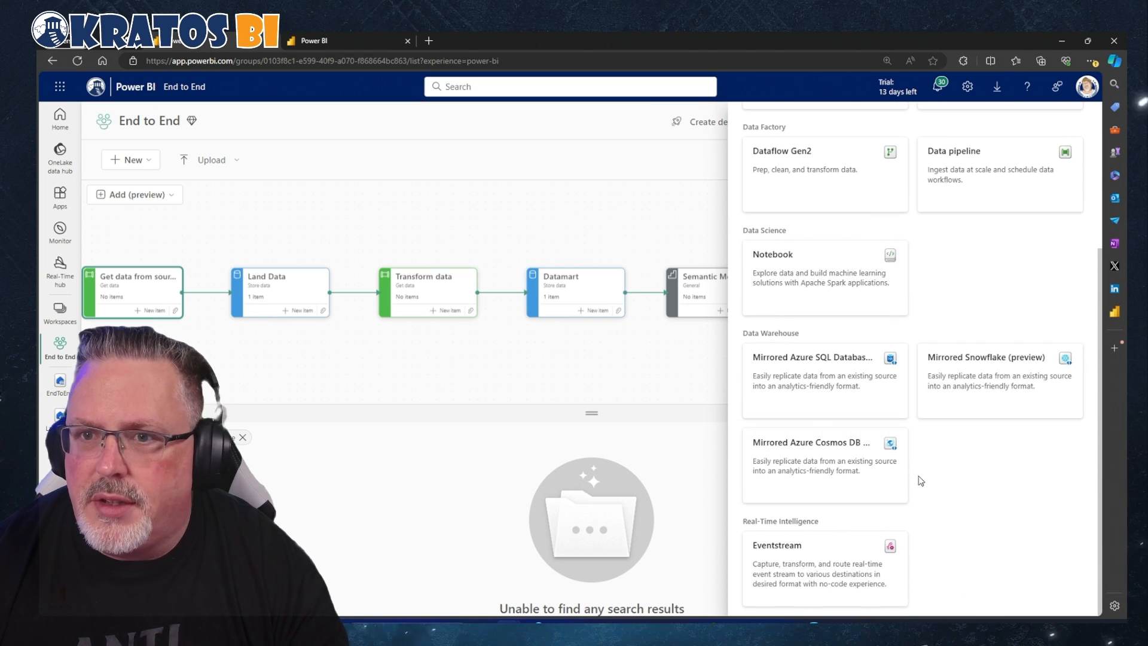
{"action": "scroll", "coordinate": [927, 473], "scroll_direction": "up", "scroll_amount": 3}
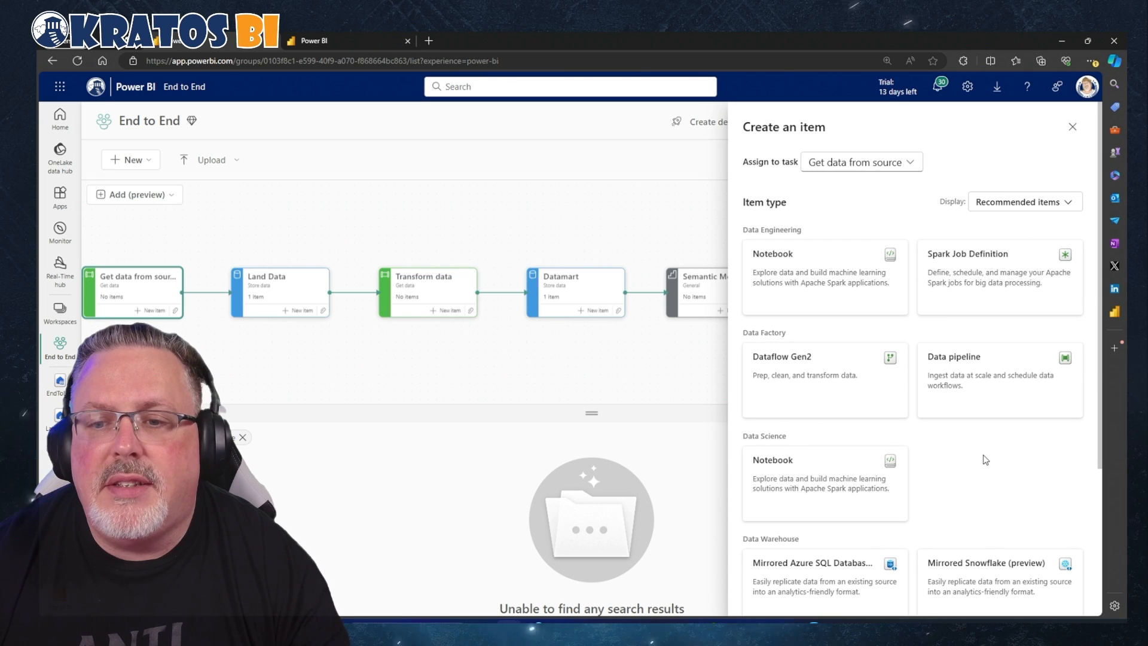
{"action": "left_click", "coordinate": [990, 396]}
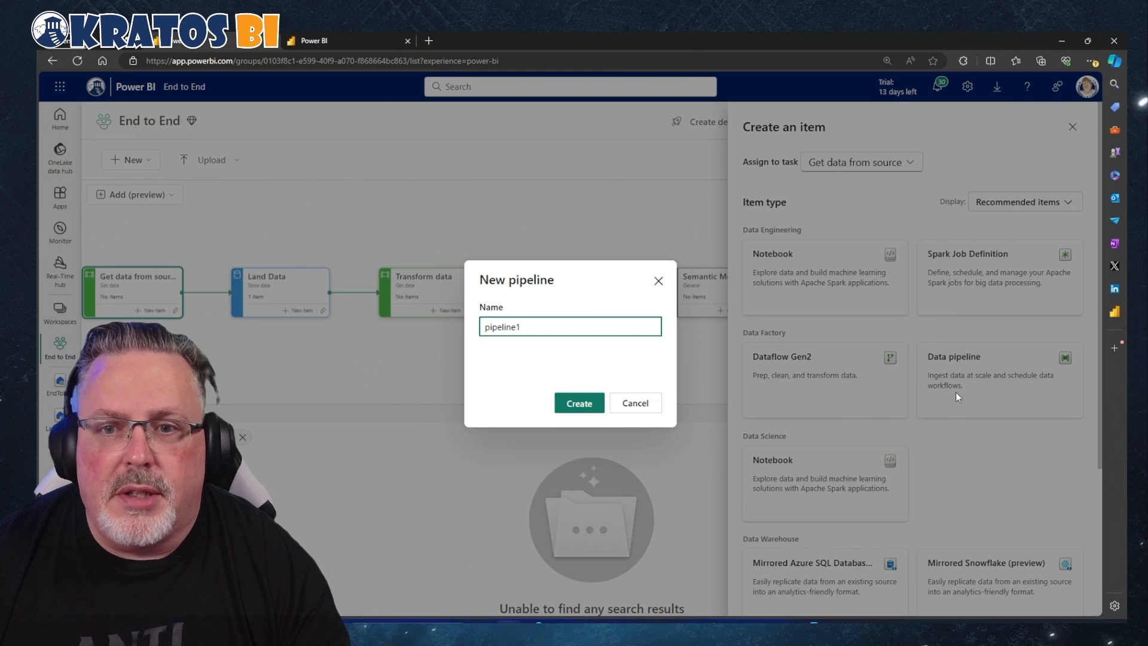
{"action": "left_click", "coordinate": [634, 402]}
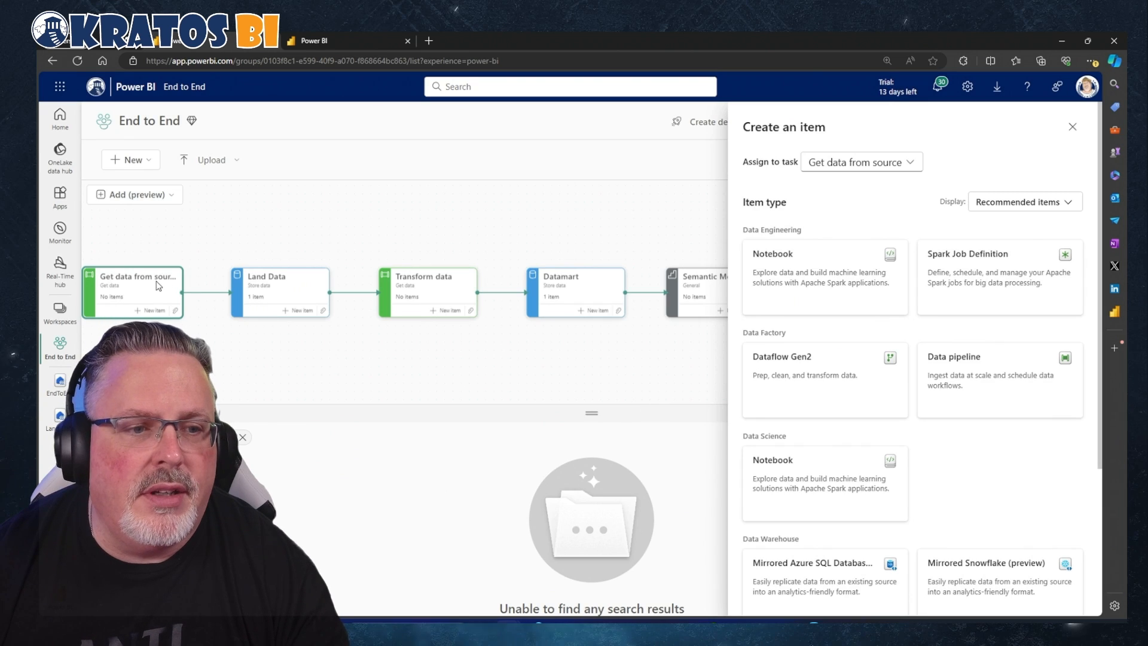
{"action": "key", "text": "Escape"}
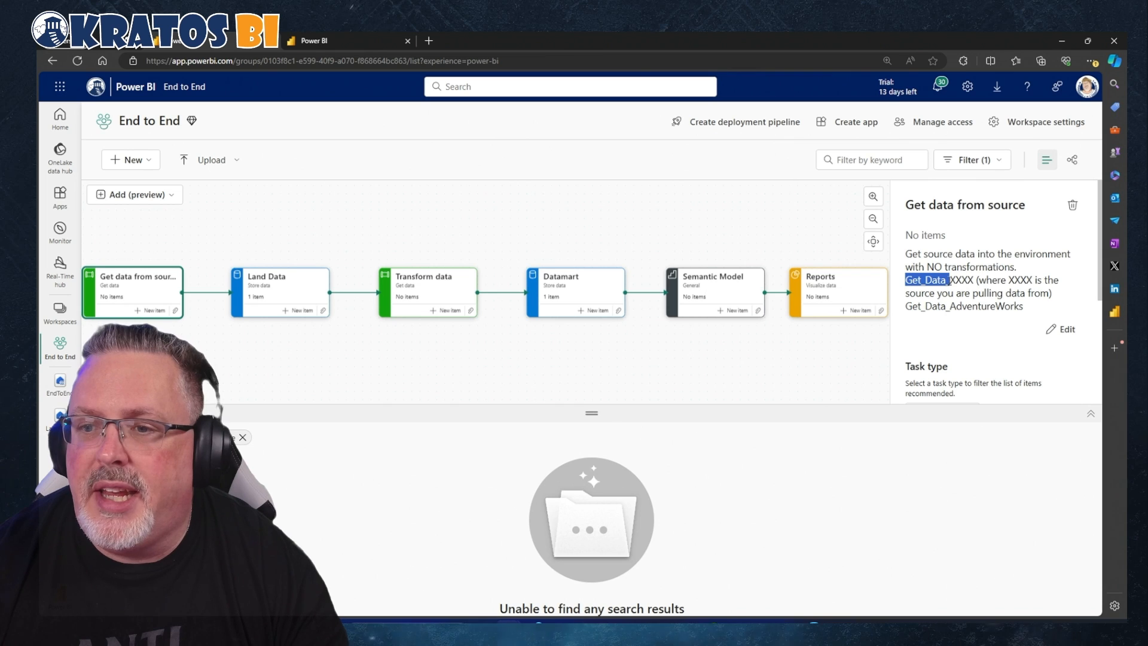
Copy the example name Get_Data_AdventureWorks from the Get data from source task's description.
{"action": "left_click", "coordinate": [928, 295]}
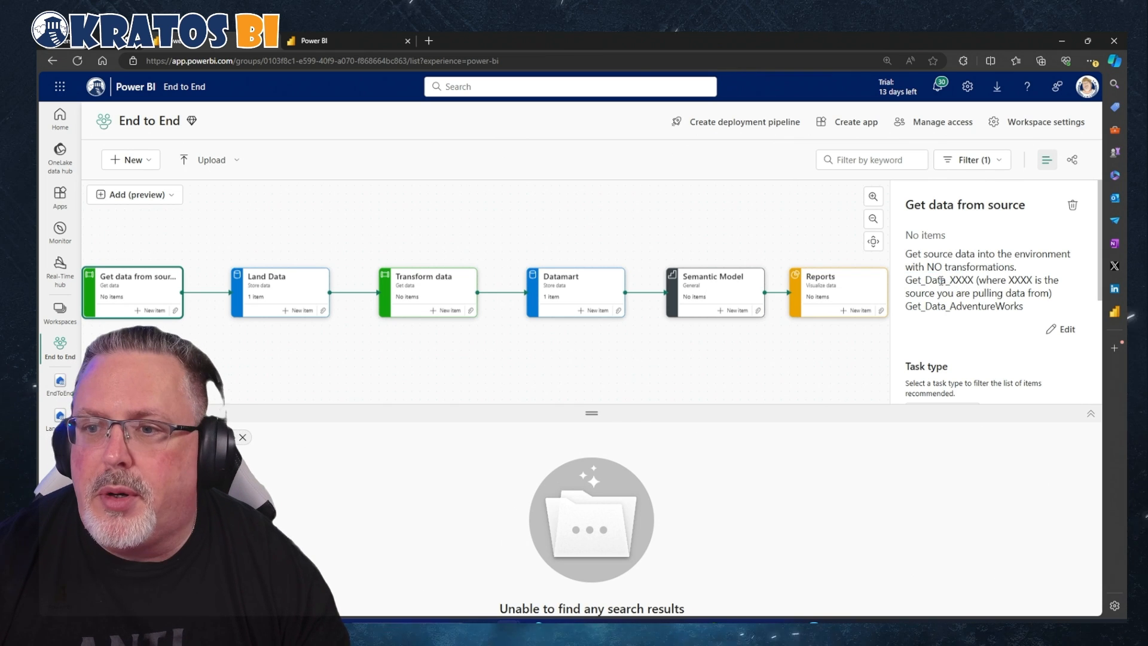
{"action": "left_click_drag", "start_coordinate": [908, 306], "coordinate": [1028, 336]}
{"action": "key", "text": "ctrl+c"}
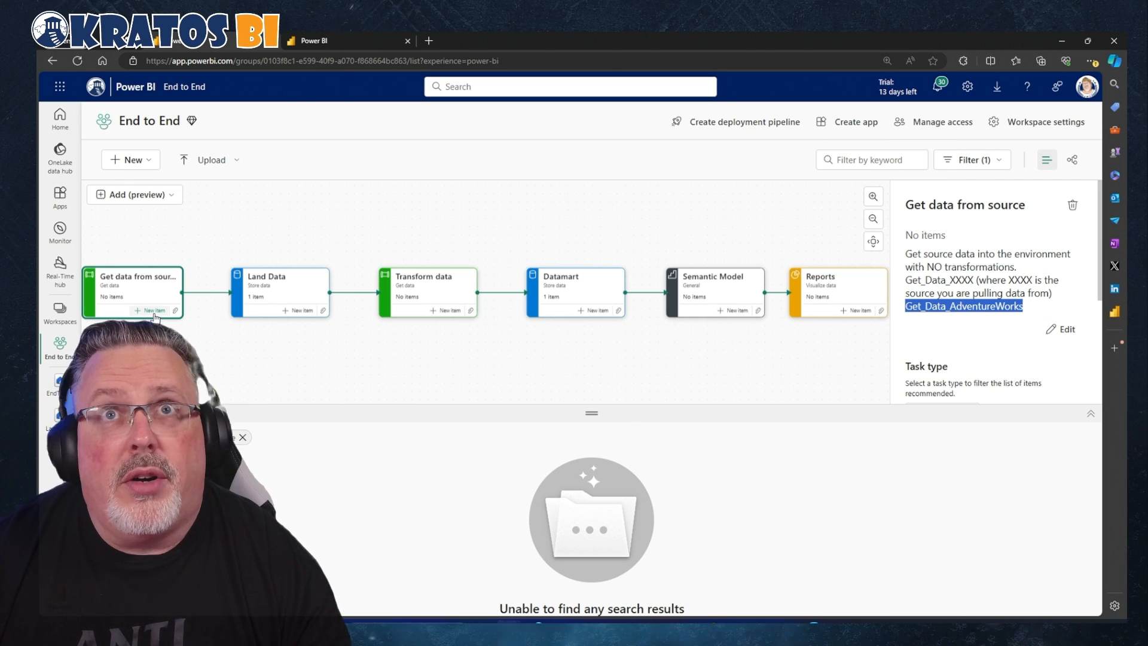
Create a data pipeline named Get_Data_AdventureWorks assigned to the Get data from source task.
{"action": "left_click", "coordinate": [154, 311]}
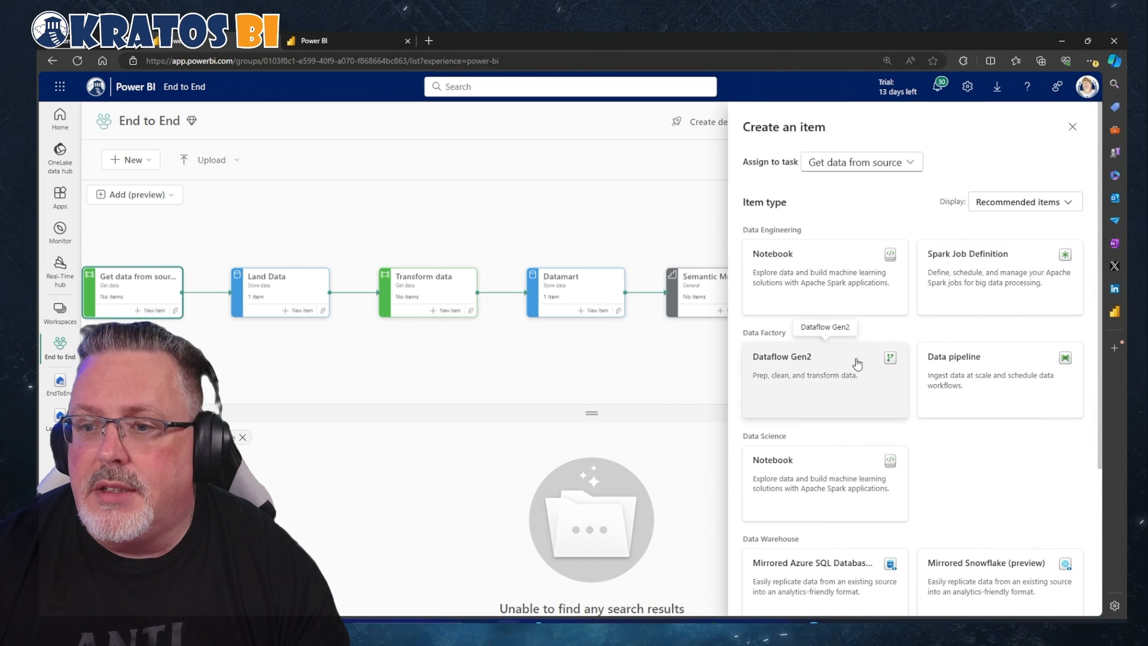
{"action": "left_click", "coordinate": [958, 388]}
{"action": "double_click", "coordinate": [557, 327]}
{"action": "key", "text": "ctrl+v"}
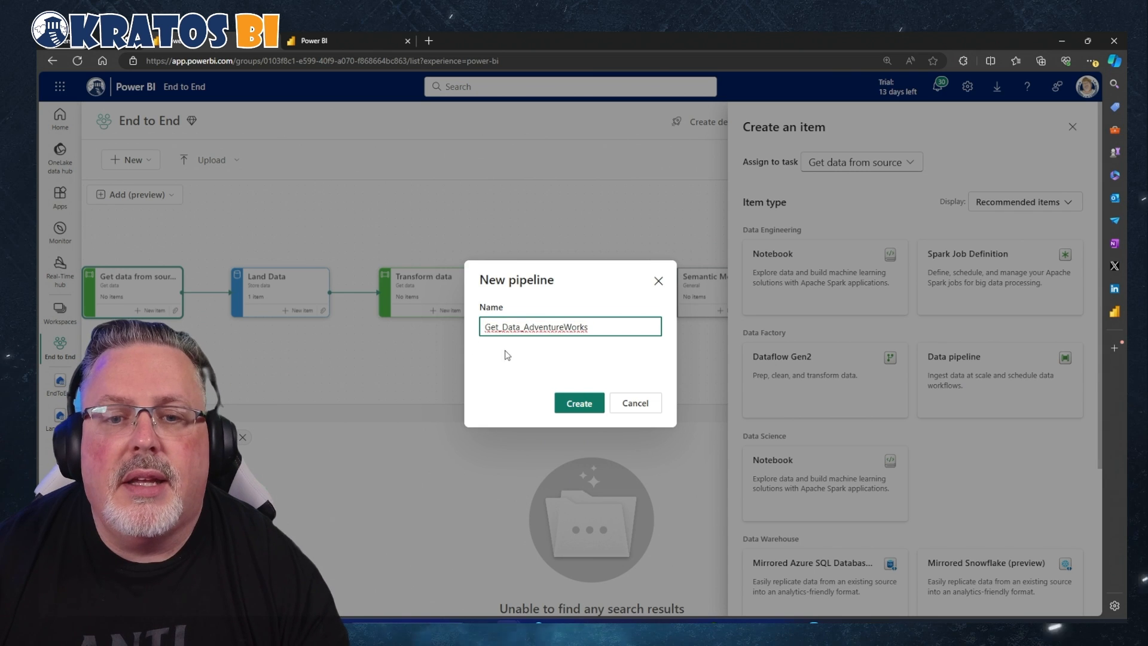
{"action": "left_click", "coordinate": [579, 402]}
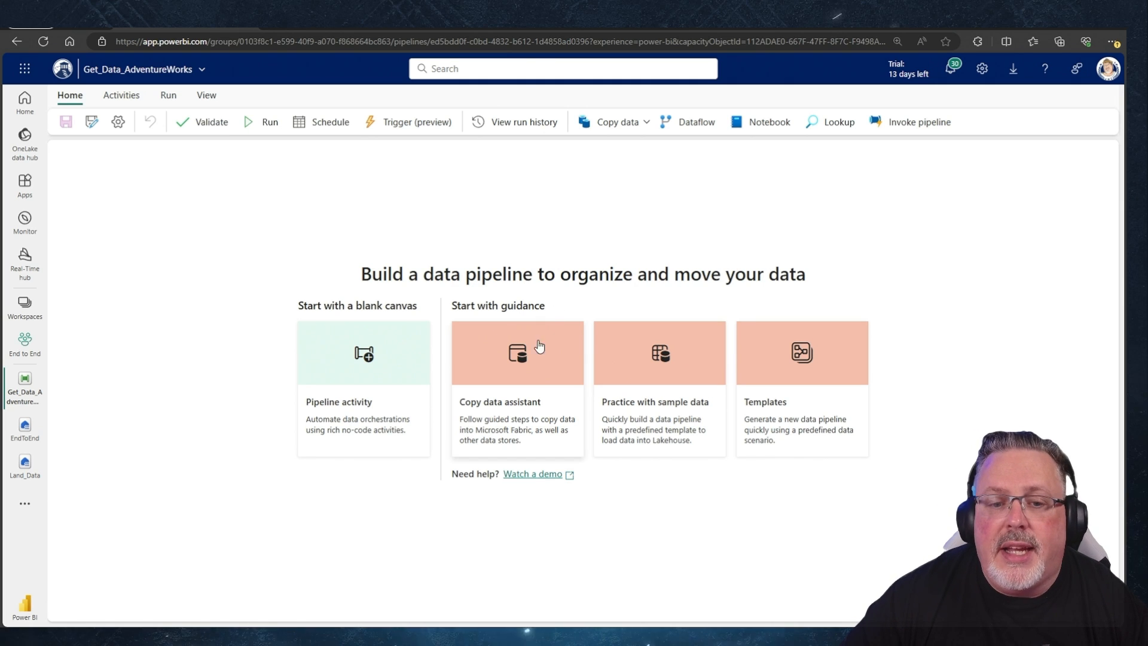
Start the copy data assistant with the AdventureWorksDW2019-Caps connection from the OneLake data hub as source, refreshing its AdventureWorksDW2019 database connection.
{"action": "left_click", "coordinate": [504, 390]}
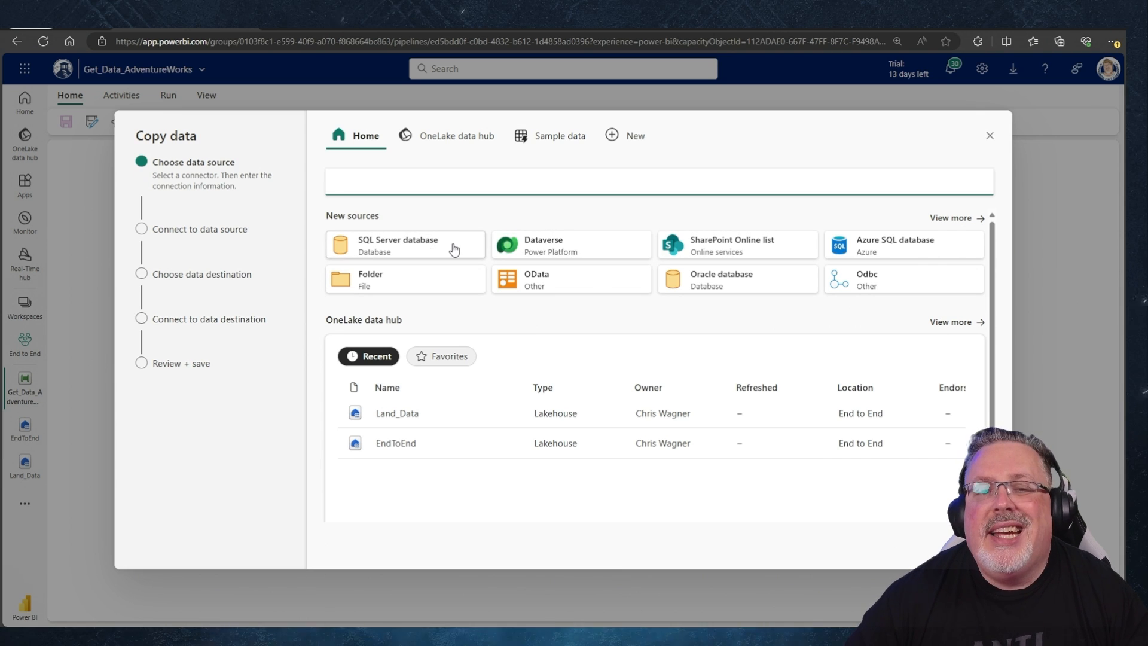
{"action": "left_click", "coordinate": [445, 139]}
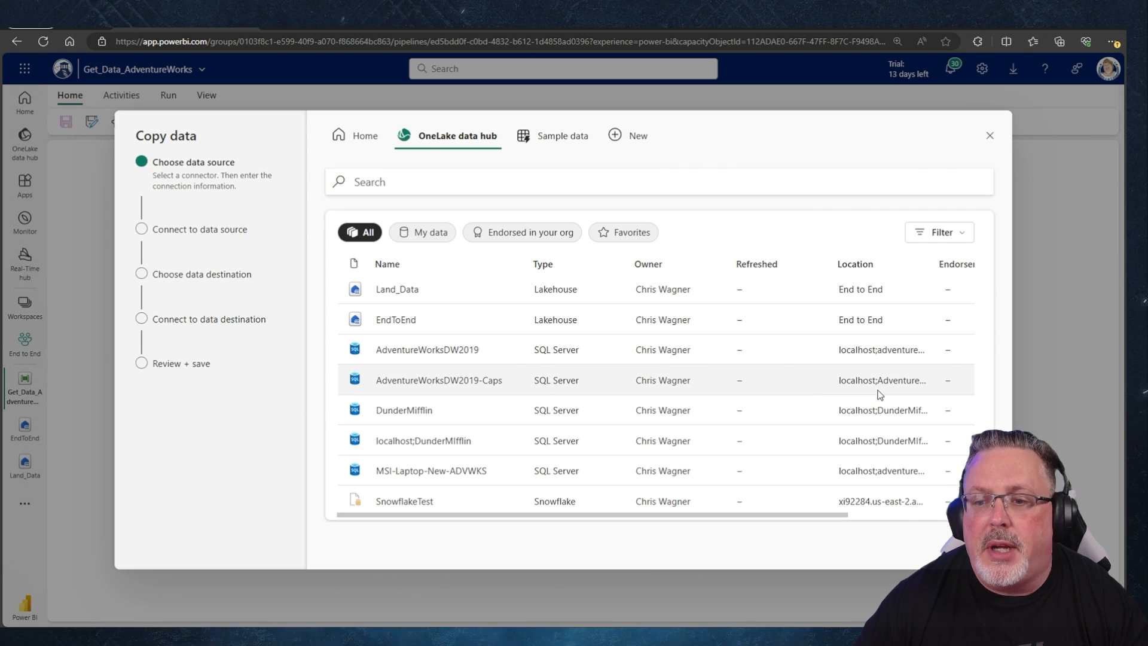
{"action": "left_click", "coordinate": [501, 389]}
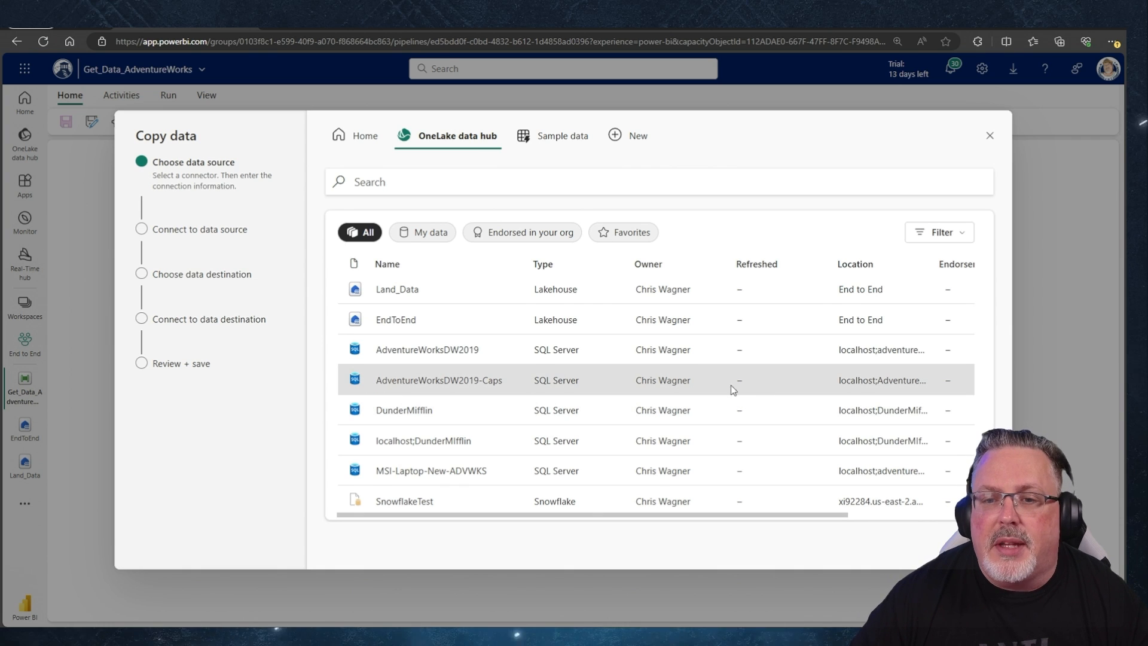
{"action": "left_click", "coordinate": [430, 381]}
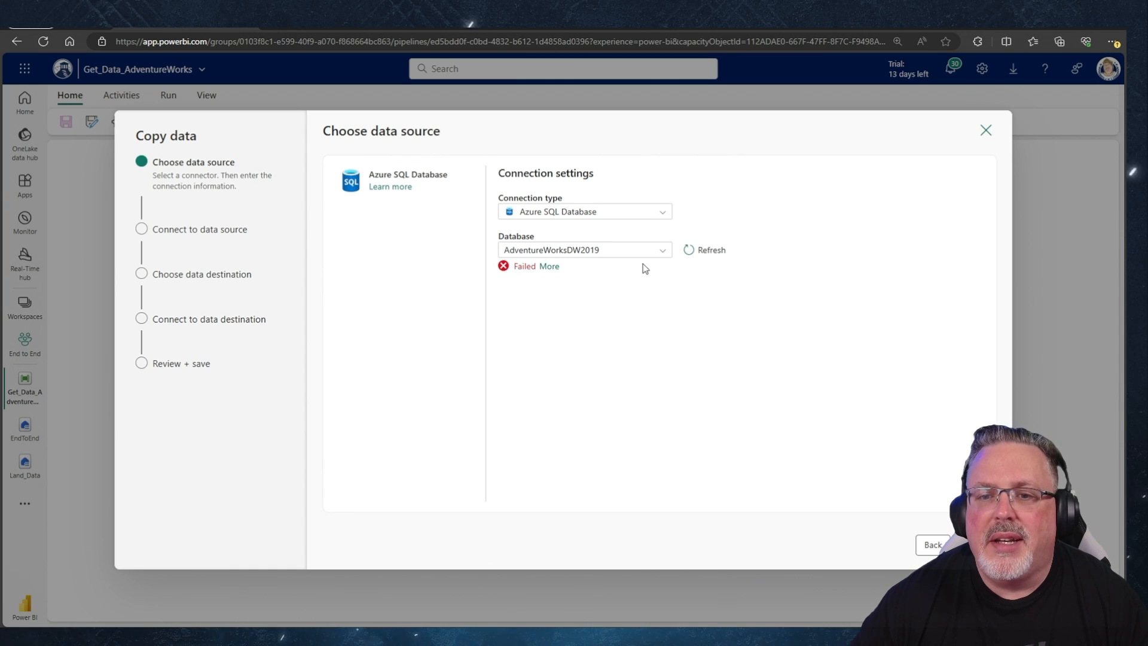
{"action": "left_click", "coordinate": [688, 253]}
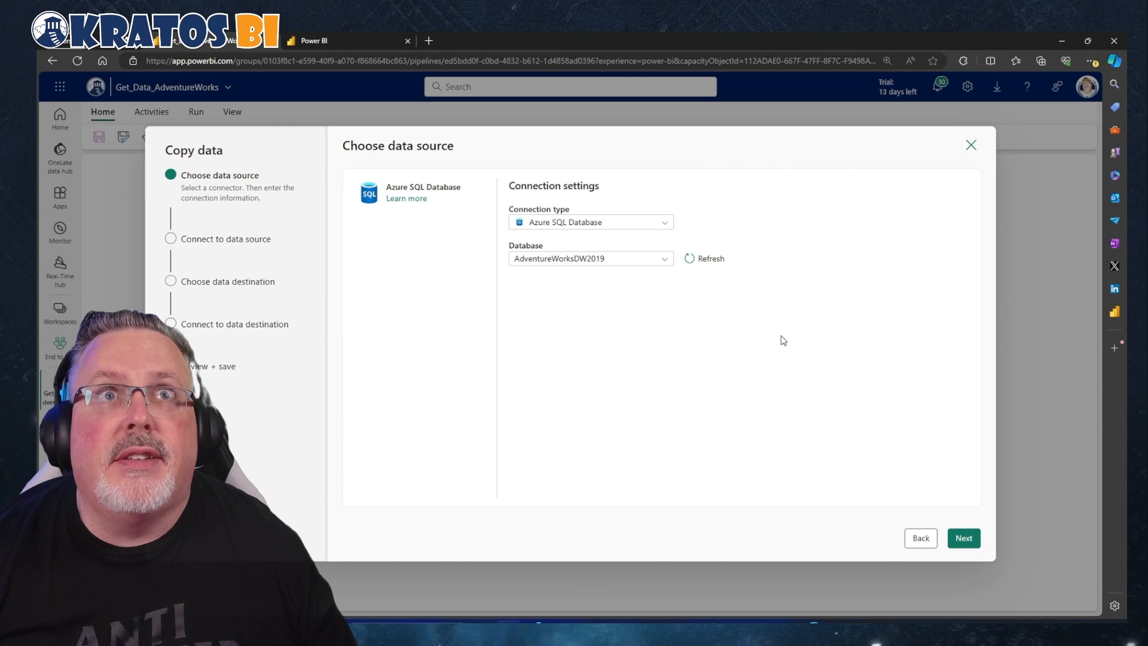
{"action": "left_click", "coordinate": [971, 541]}
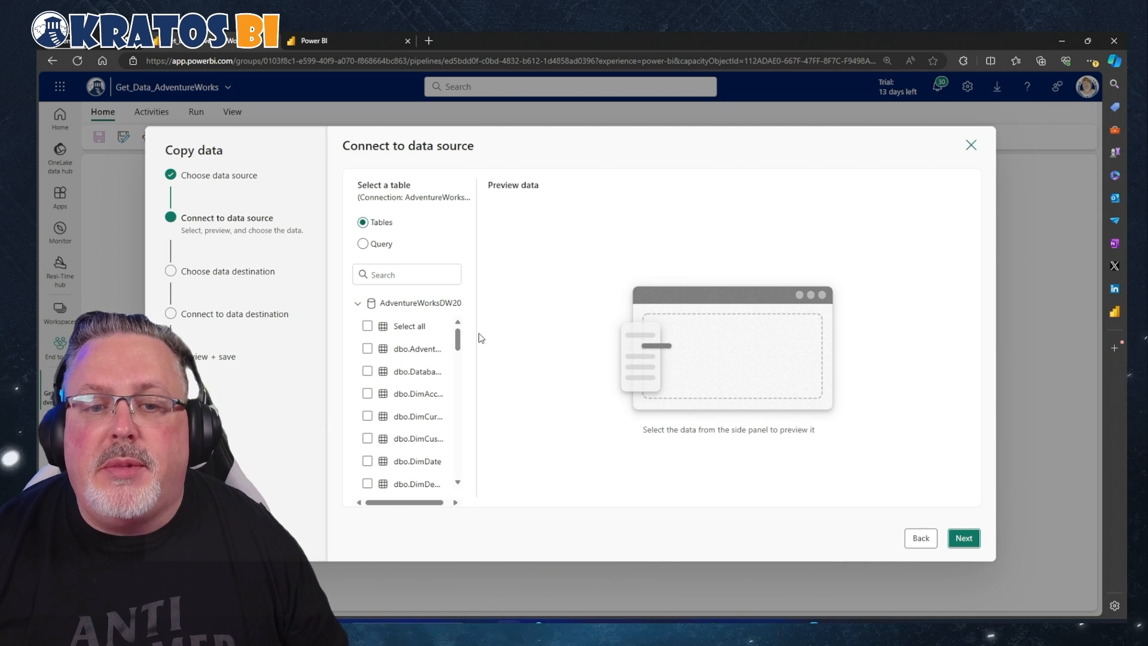
Widen the table list and select the dbo.FactInternetSales and dbo.FactResellerSales tables for copying.
{"action": "left_click_drag", "start_coordinate": [475, 335], "coordinate": [587, 334]}
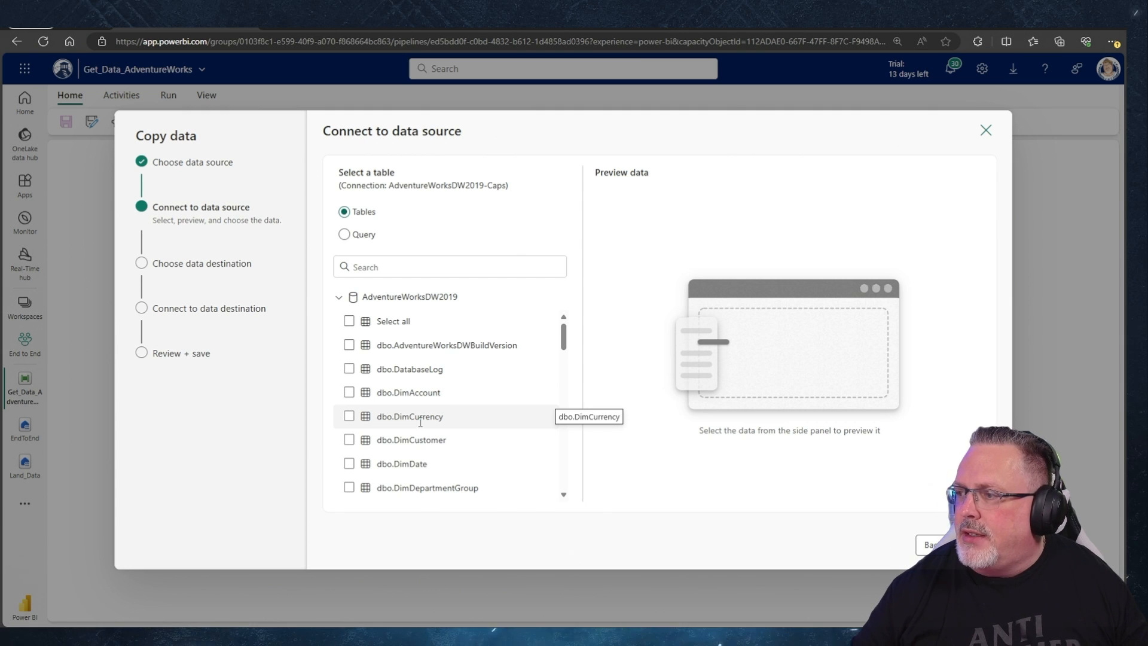
{"action": "scroll", "coordinate": [418, 422], "scroll_direction": "down", "scroll_amount": 8}
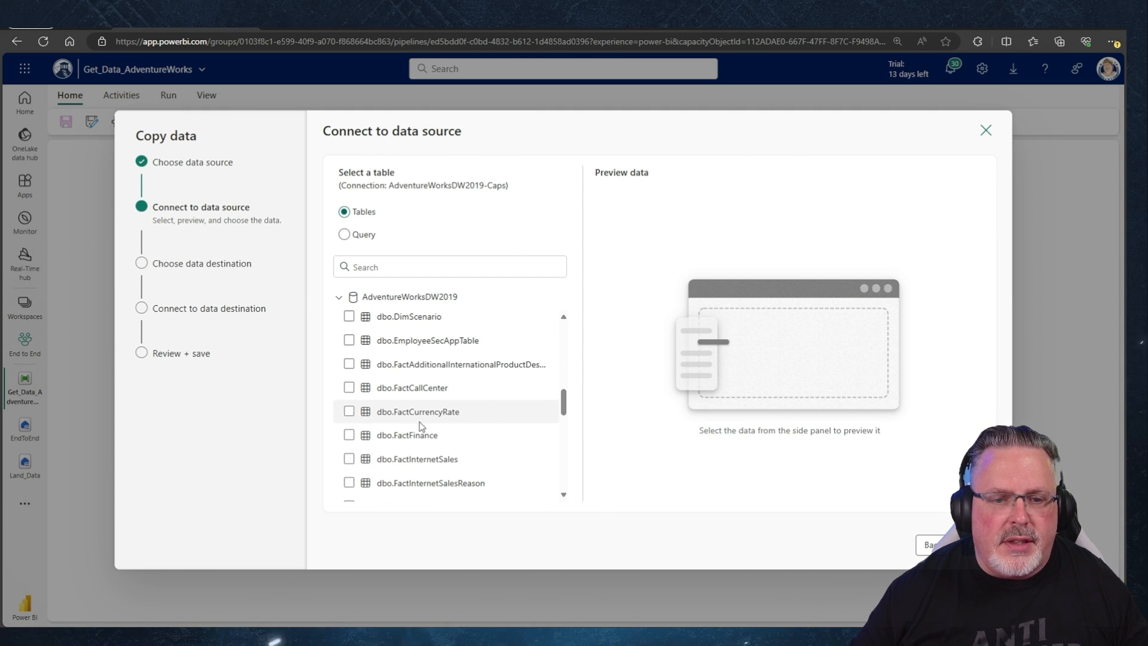
{"action": "left_click", "coordinate": [349, 459]}
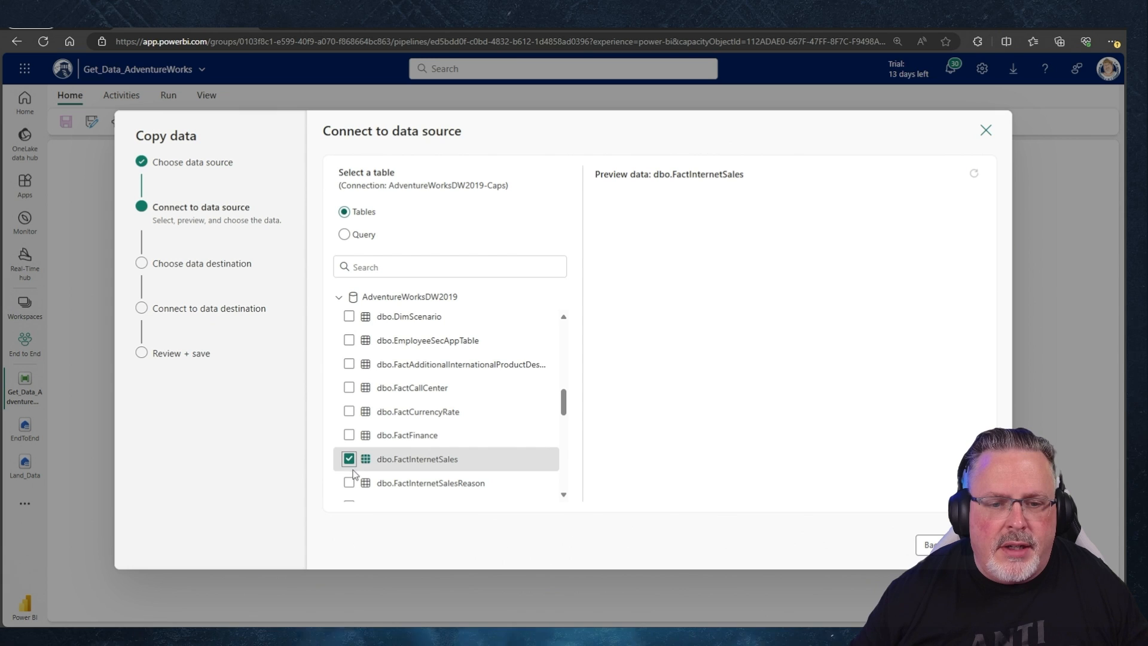
{"action": "scroll", "coordinate": [351, 461], "scroll_direction": "down", "scroll_amount": 4}
{"action": "scroll", "coordinate": [352, 458], "scroll_direction": "up", "scroll_amount": 2}
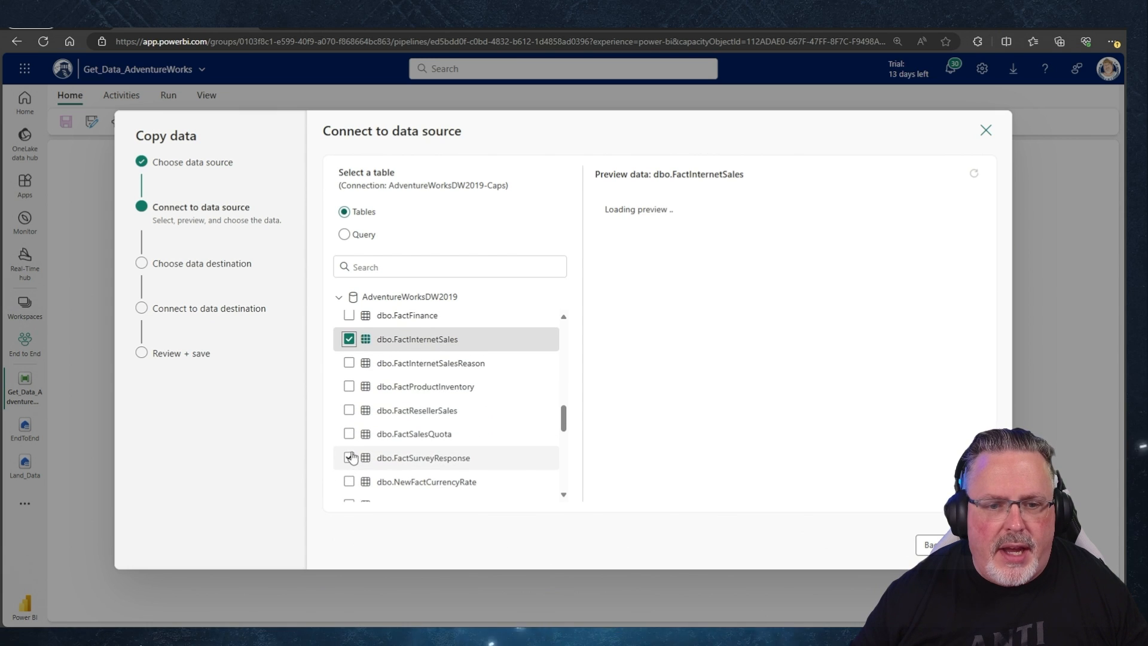
{"action": "left_click", "coordinate": [350, 411]}
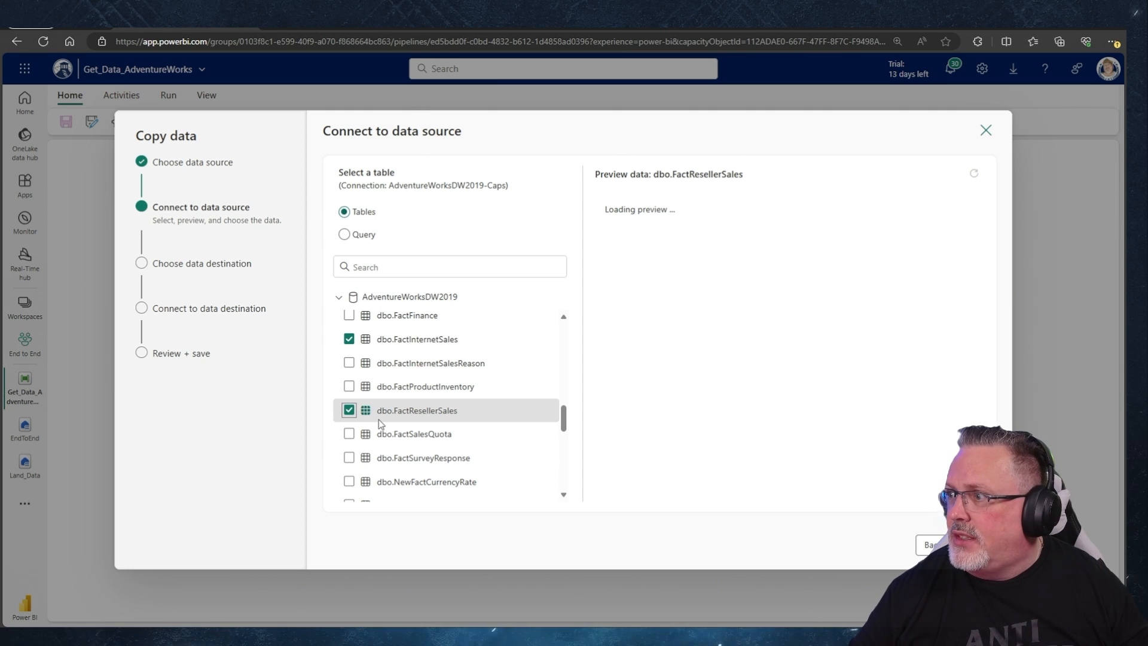
Add the DimAccount, DimCurrency, DimCustomer, DimDate, DimDepartmentGroup, DimEmployee and DimGeography tables to the copy selection.
{"action": "scroll", "coordinate": [378, 418], "scroll_direction": "up", "scroll_amount": 10}
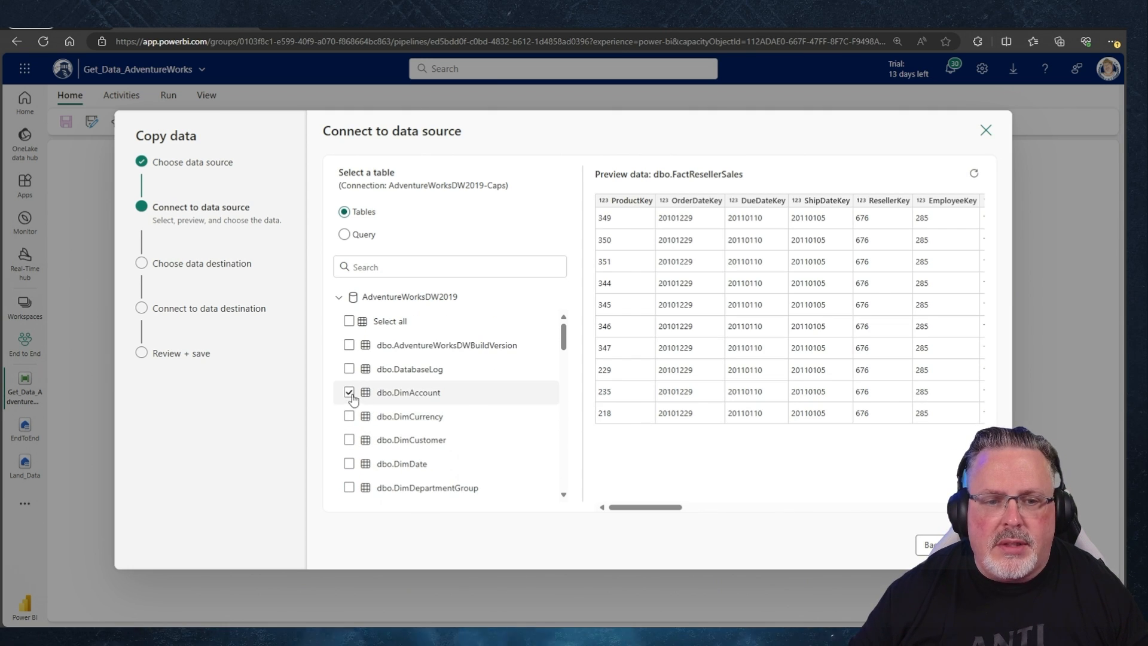
{"action": "left_click", "coordinate": [351, 394]}
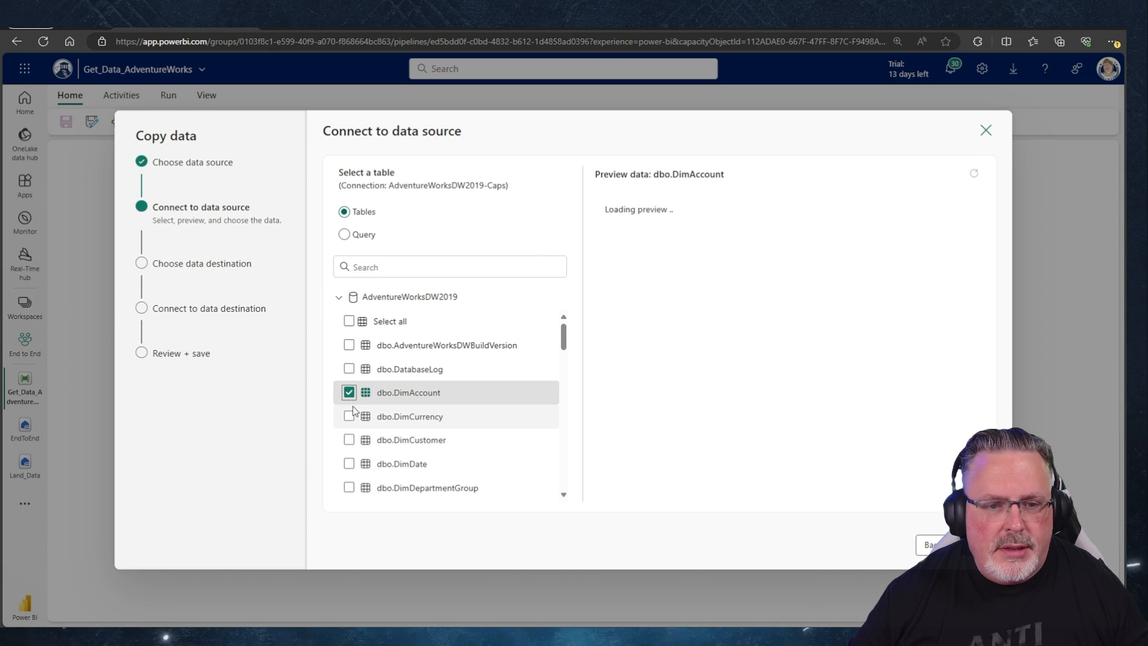
{"action": "left_click", "coordinate": [349, 417]}
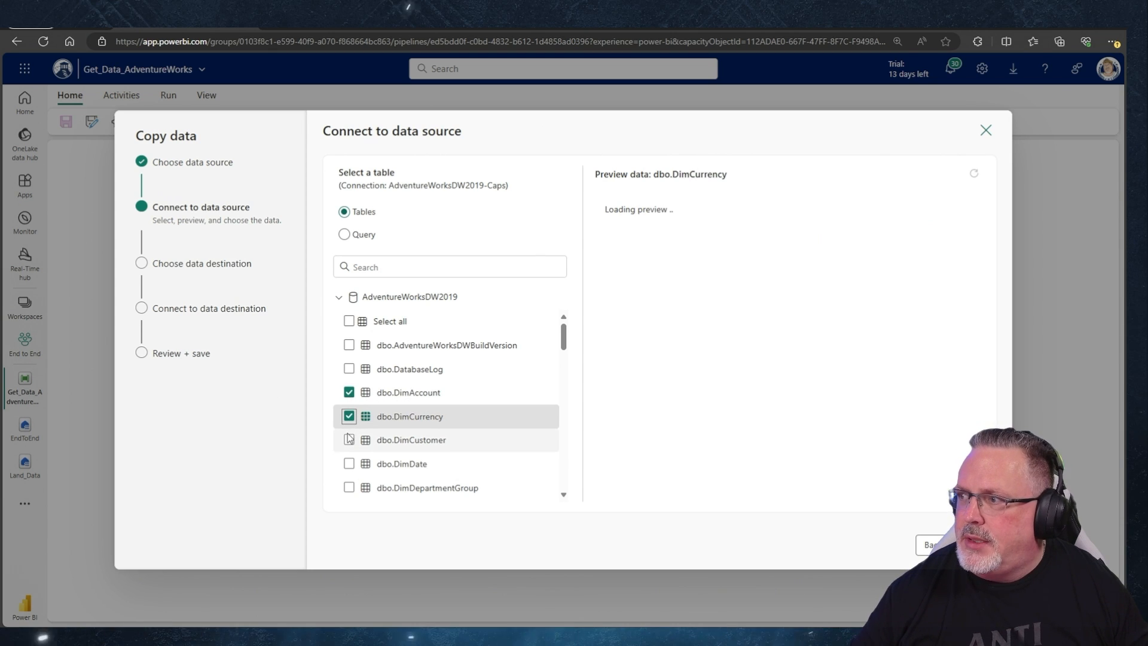
{"action": "left_click", "coordinate": [349, 440]}
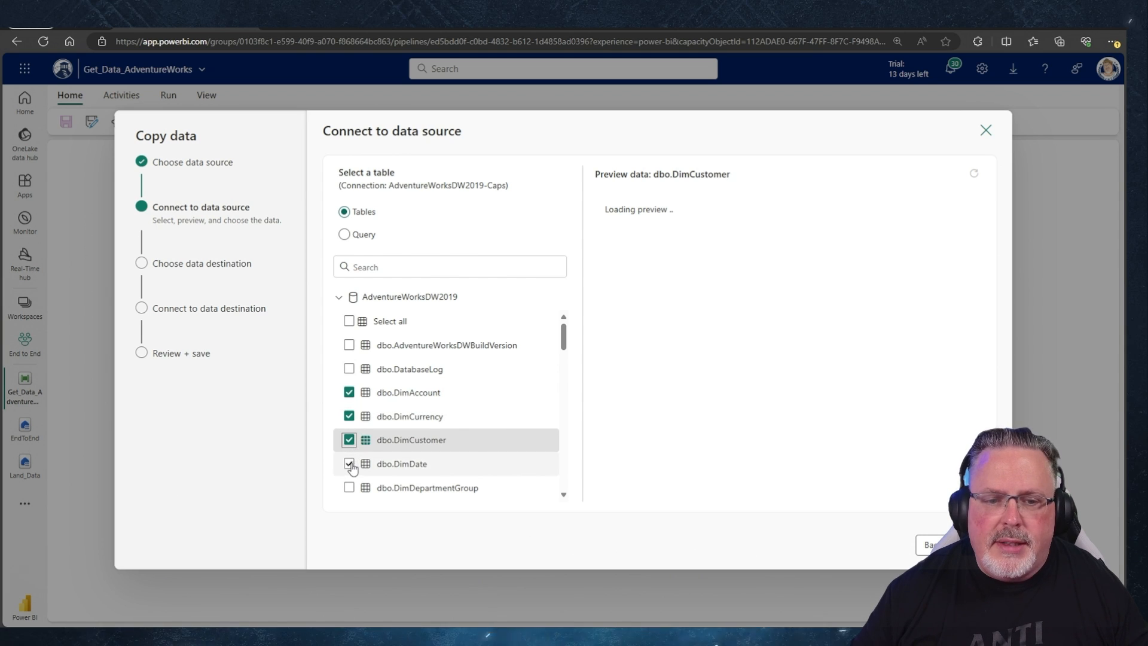
{"action": "left_click", "coordinate": [351, 466]}
{"action": "scroll", "coordinate": [358, 454], "scroll_direction": "down", "scroll_amount": 2}
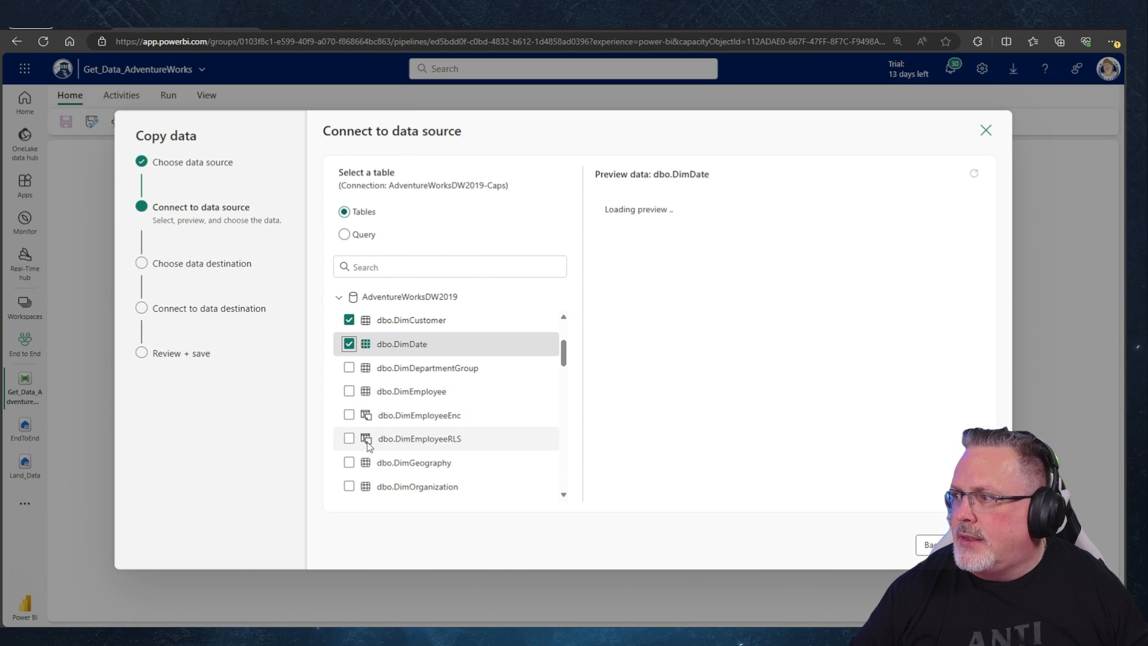
{"action": "left_click", "coordinate": [349, 368]}
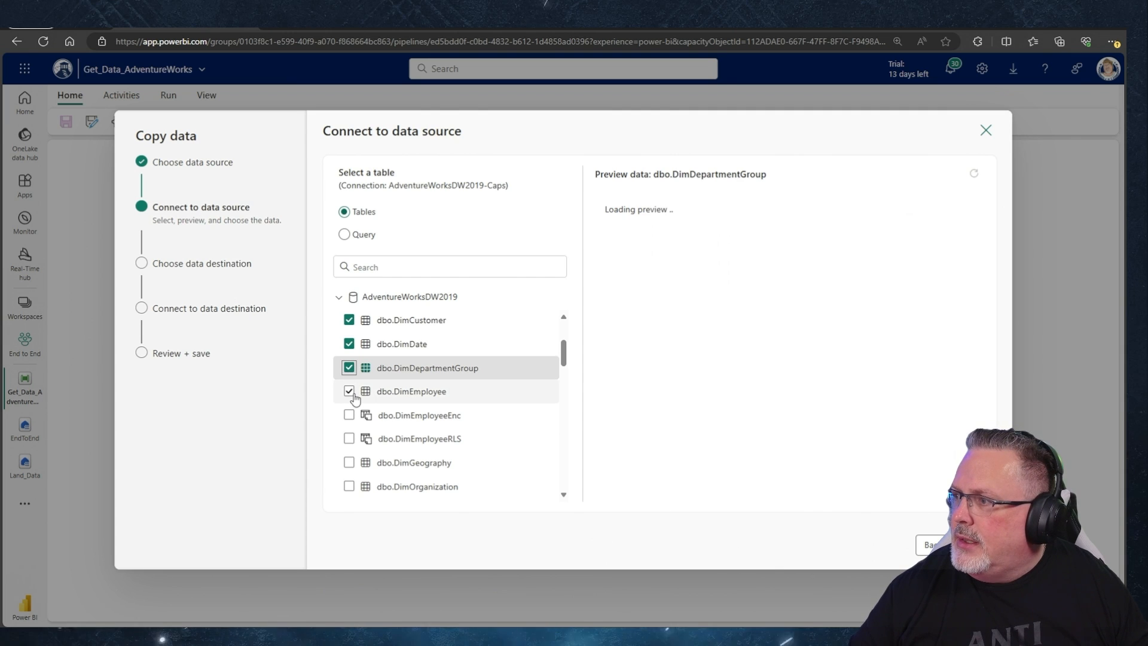
{"action": "left_click", "coordinate": [354, 395]}
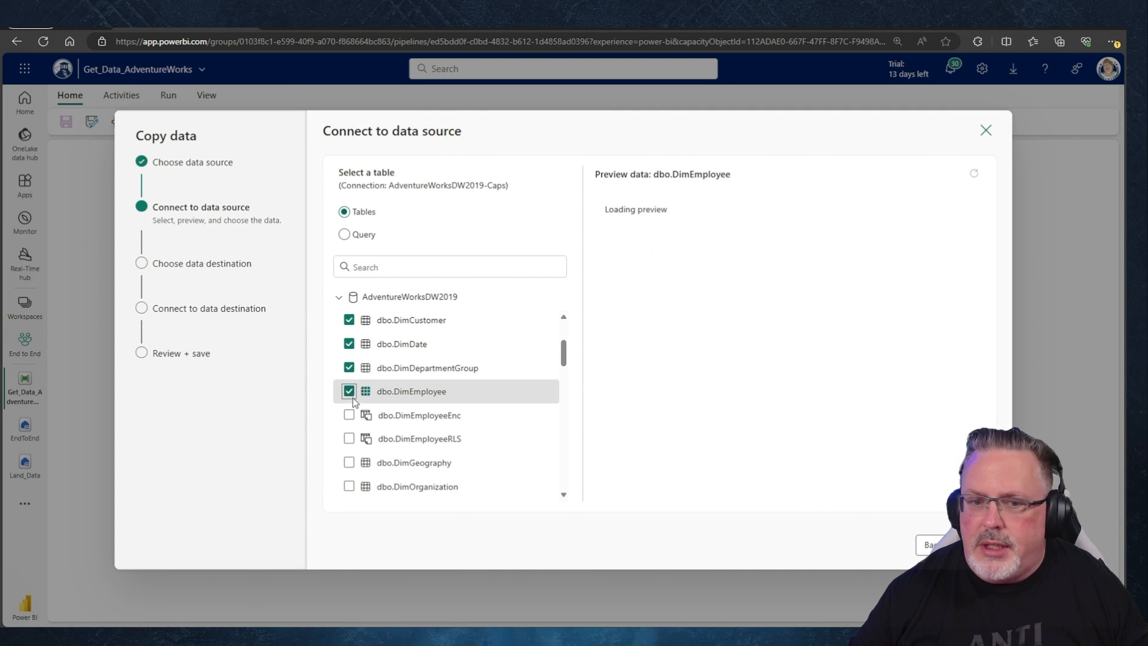
{"action": "left_click", "coordinate": [350, 464]}
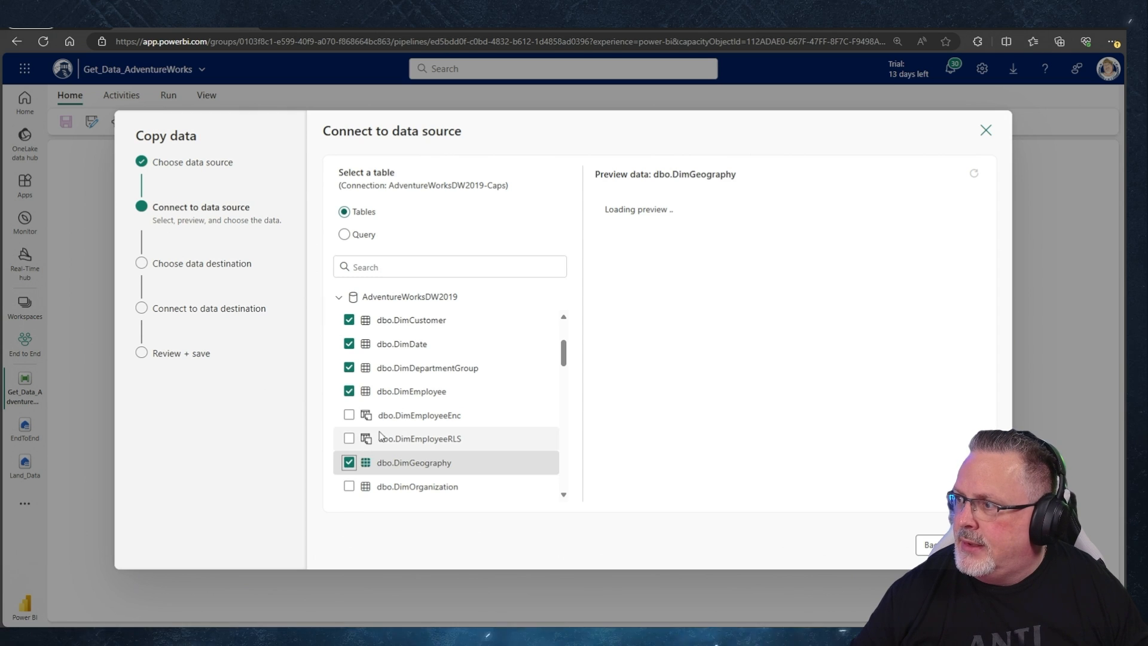
Add the DimOrganization, DimProduct, DimProductCategory and DimProductSubcategory tables to the copy selection.
{"action": "scroll", "coordinate": [381, 434], "scroll_direction": "down", "scroll_amount": 3}
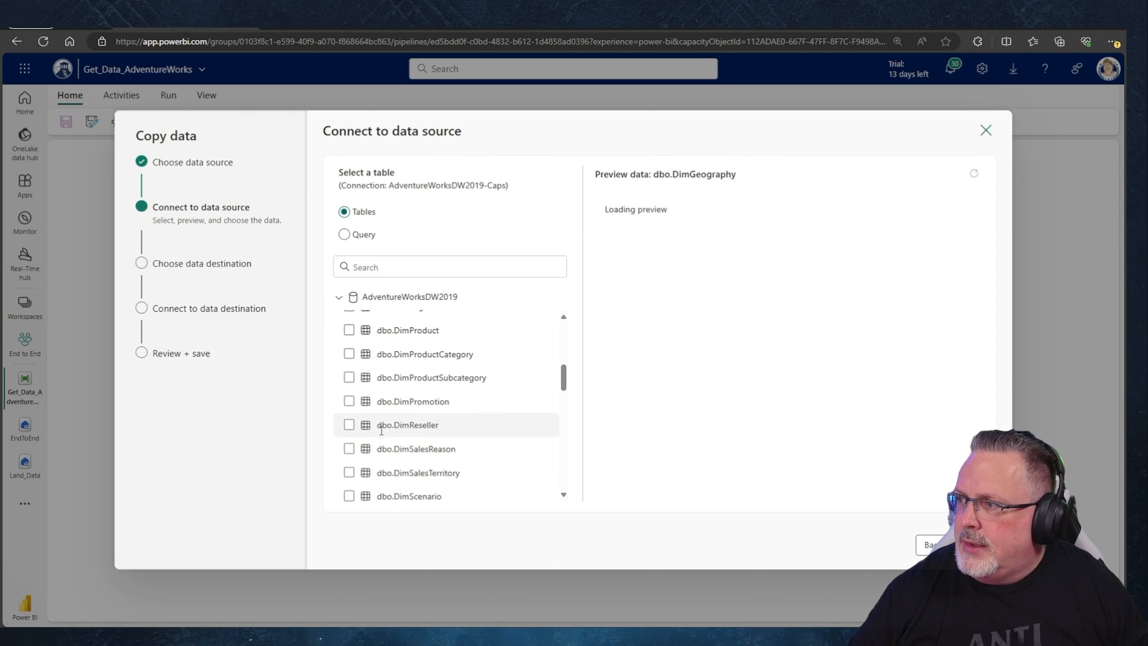
{"action": "scroll", "coordinate": [371, 388], "scroll_direction": "up", "scroll_amount": 1}
{"action": "left_click", "coordinate": [351, 368]}
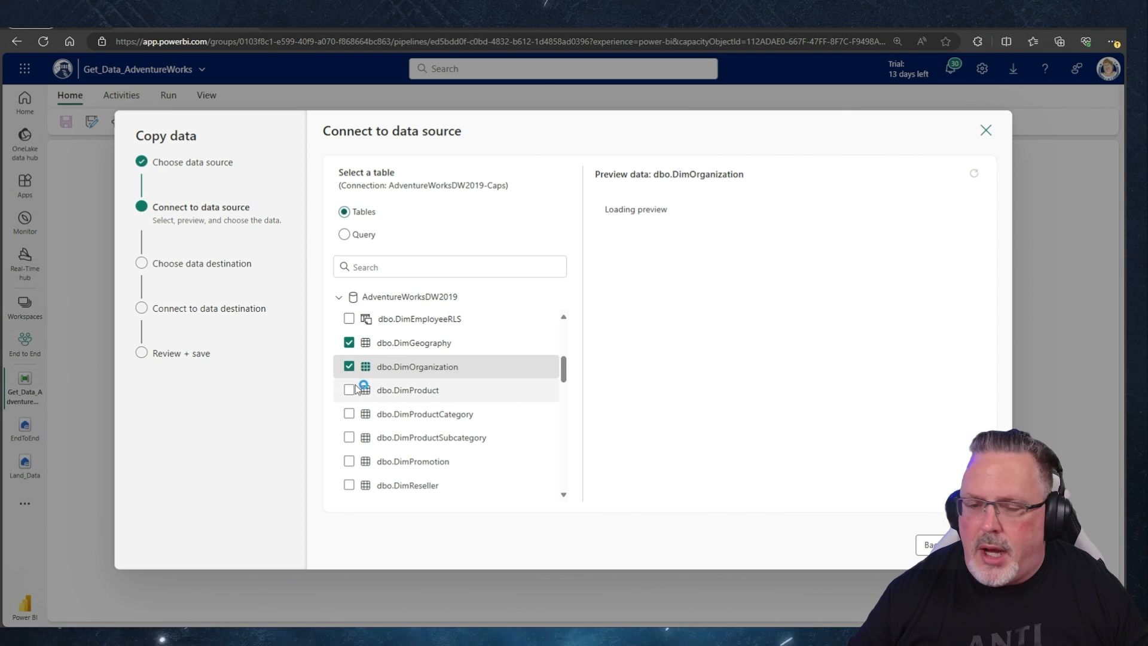
{"action": "left_click", "coordinate": [355, 389]}
{"action": "left_click", "coordinate": [351, 415]}
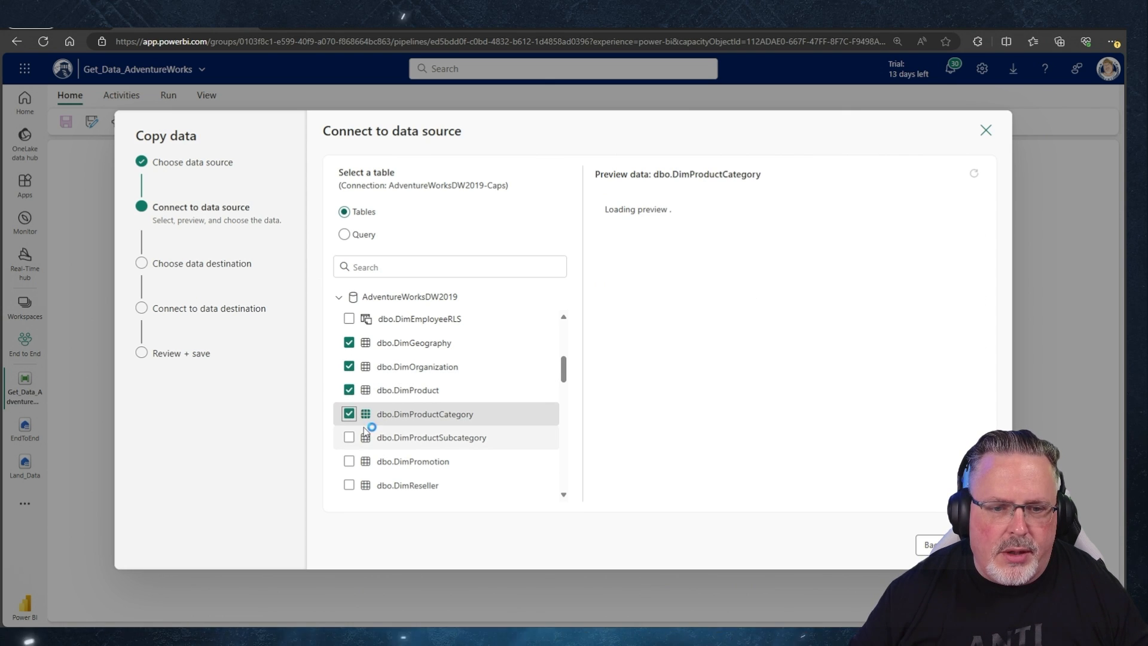
{"action": "left_click", "coordinate": [349, 437]}
{"action": "scroll", "coordinate": [361, 433], "scroll_direction": "down", "scroll_amount": 1}
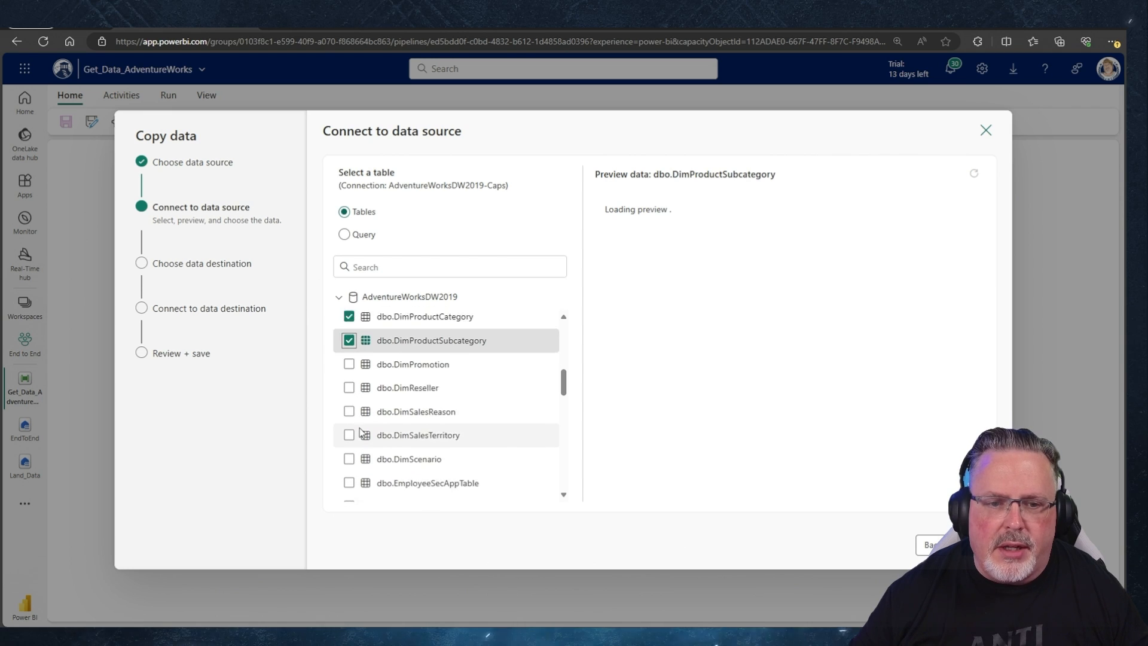
Add the DimPromotion, DimReseller, DimSalesReason, DimSalesTerritory and DimScenario tables to the copy selection.
{"action": "scroll", "coordinate": [361, 433], "scroll_direction": "down", "scroll_amount": 1}
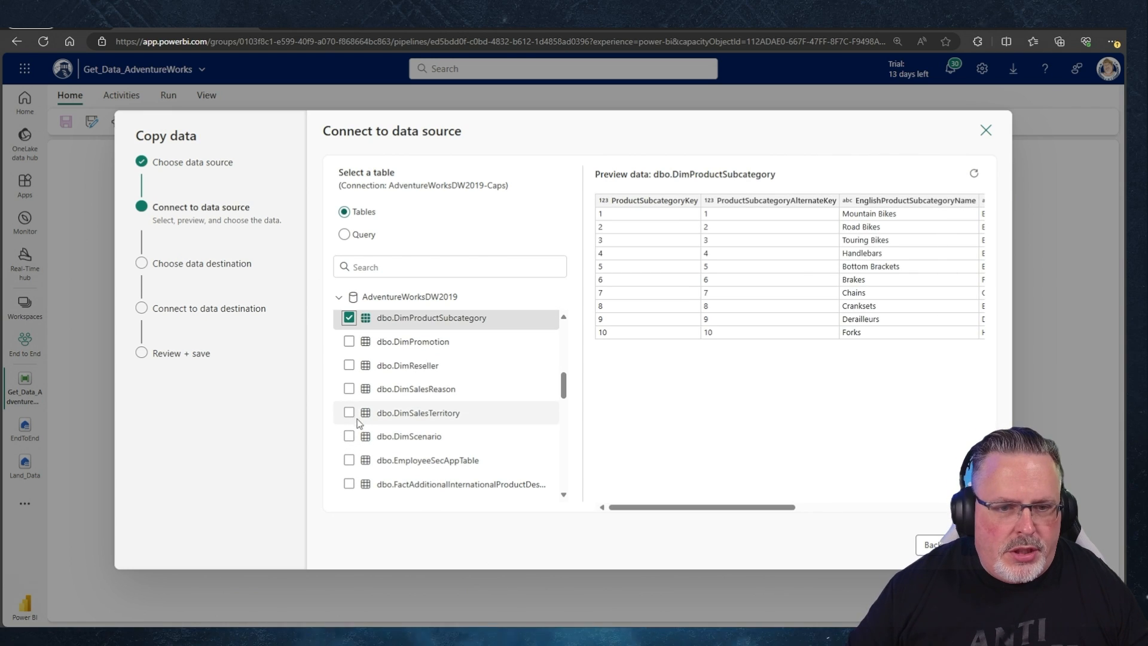
{"action": "left_click", "coordinate": [351, 349]}
{"action": "left_click", "coordinate": [350, 344]}
{"action": "left_click", "coordinate": [349, 366]}
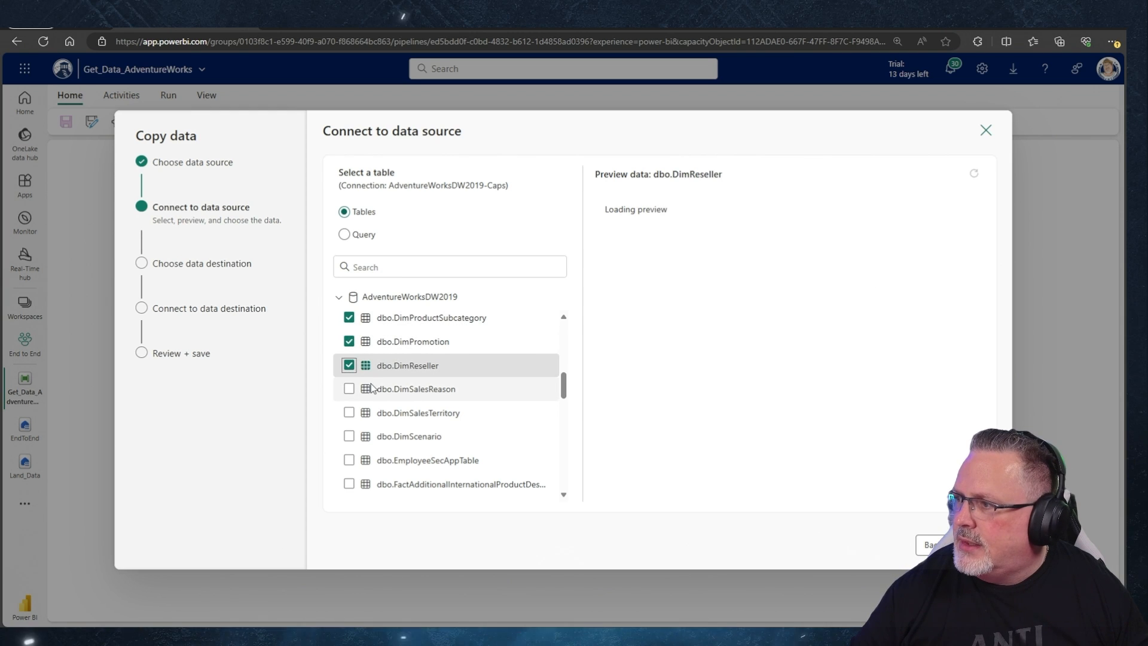
{"action": "scroll", "coordinate": [364, 382], "scroll_direction": "down", "scroll_amount": 2}
{"action": "left_click", "coordinate": [349, 329]}
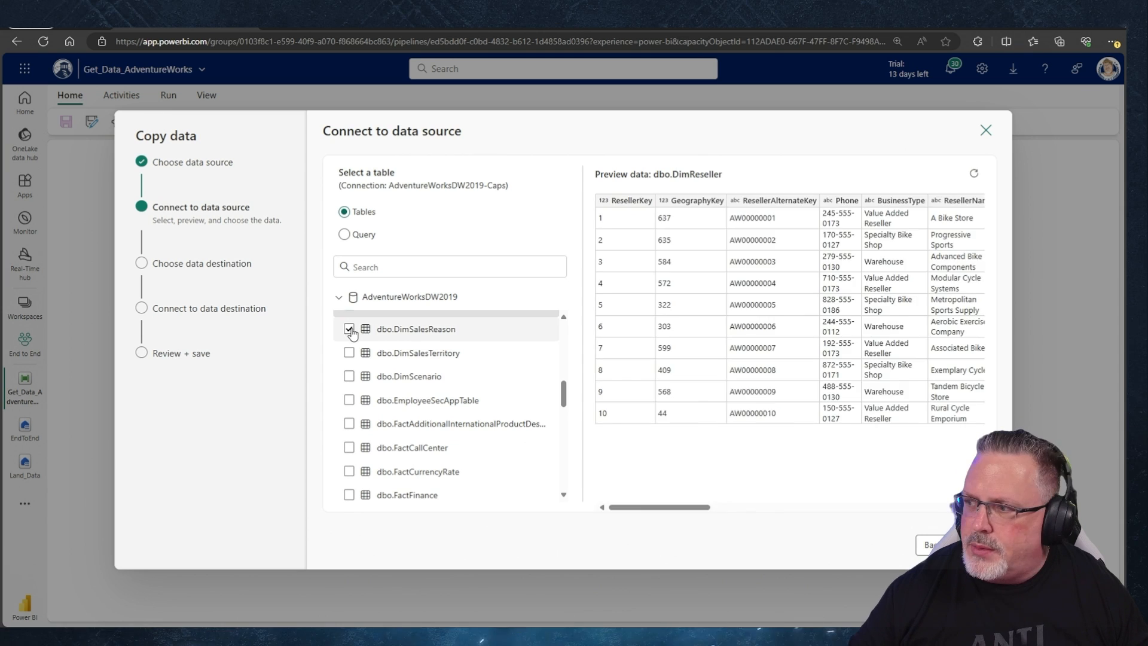
{"action": "left_click", "coordinate": [349, 329]}
{"action": "left_click", "coordinate": [349, 354]}
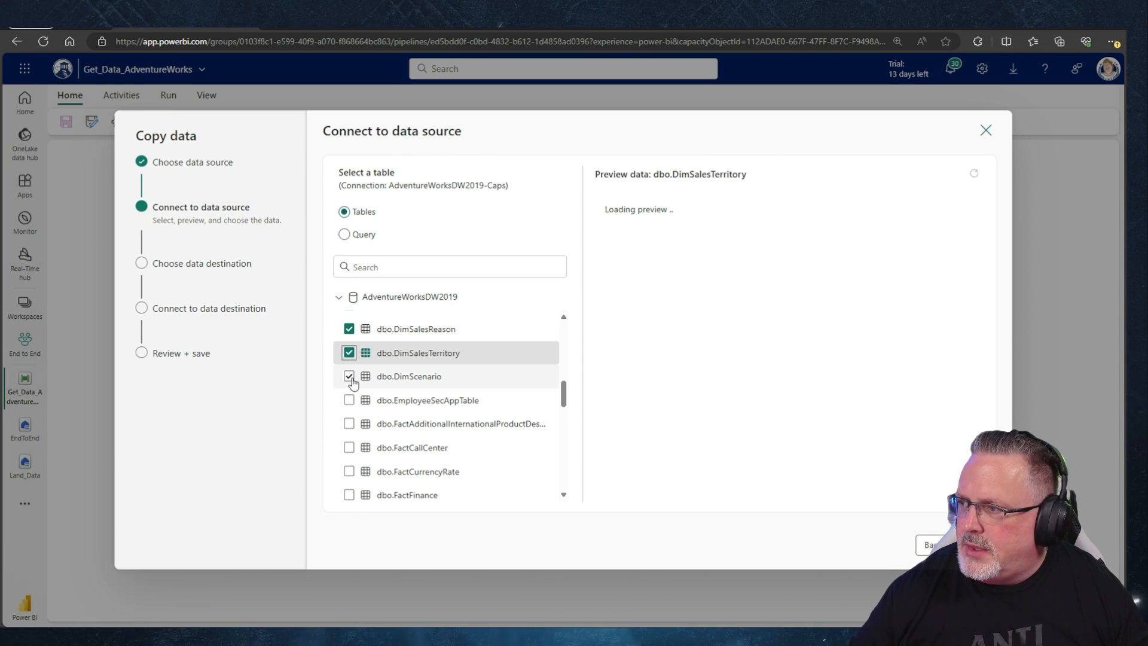
{"action": "left_click", "coordinate": [349, 377]}
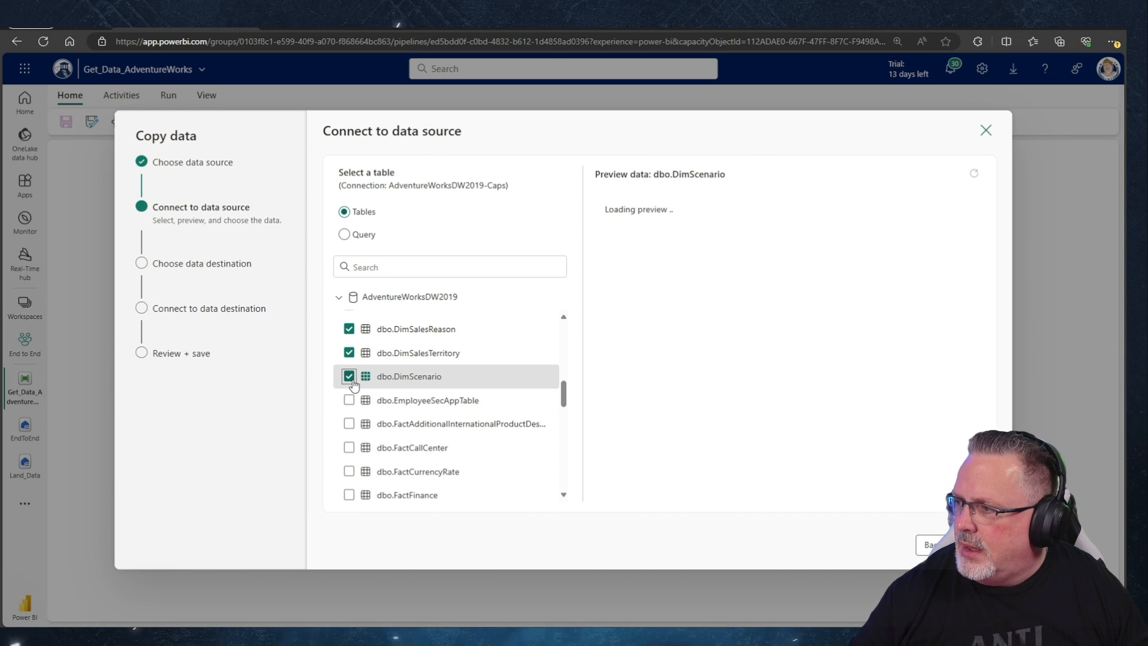
Add the dbo.vwRptEmployeeResellerSales view to the copy selection.
{"action": "scroll", "coordinate": [352, 384], "scroll_direction": "down", "scroll_amount": 5}
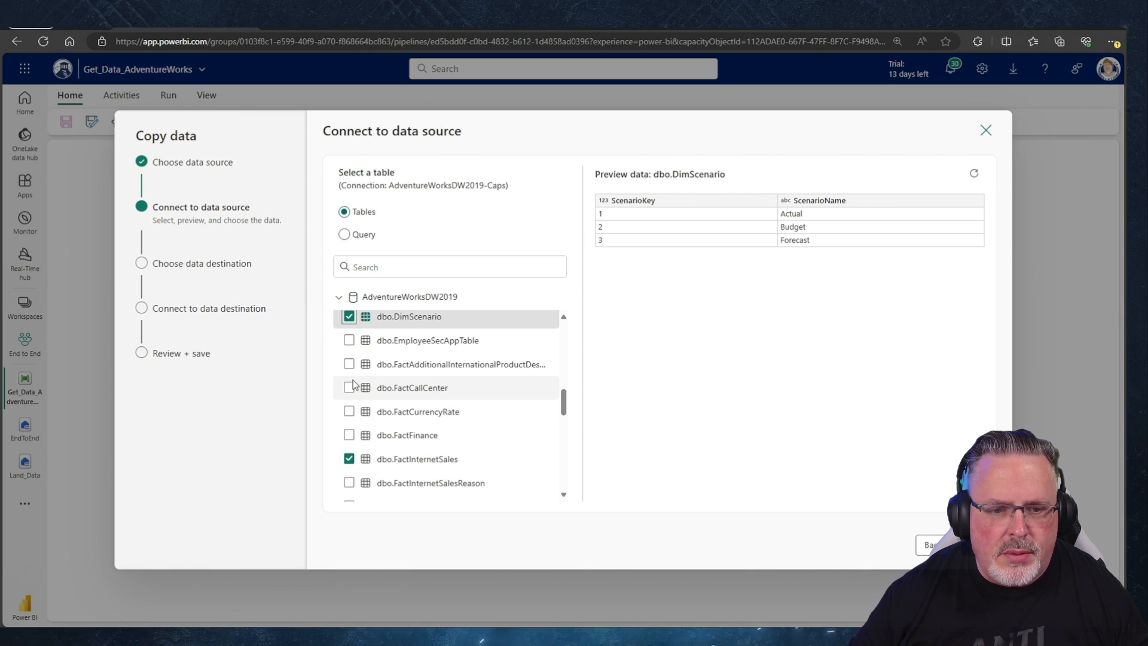
{"action": "scroll", "coordinate": [353, 384], "scroll_direction": "down", "scroll_amount": 6}
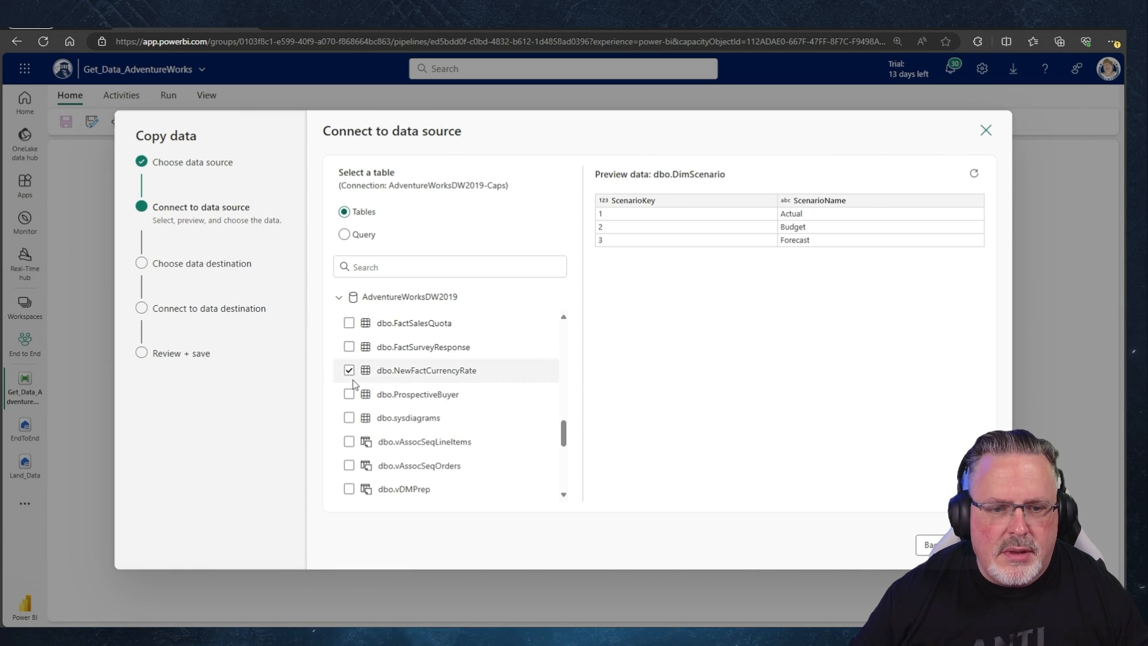
{"action": "scroll", "coordinate": [353, 384], "scroll_direction": "down", "scroll_amount": 5}
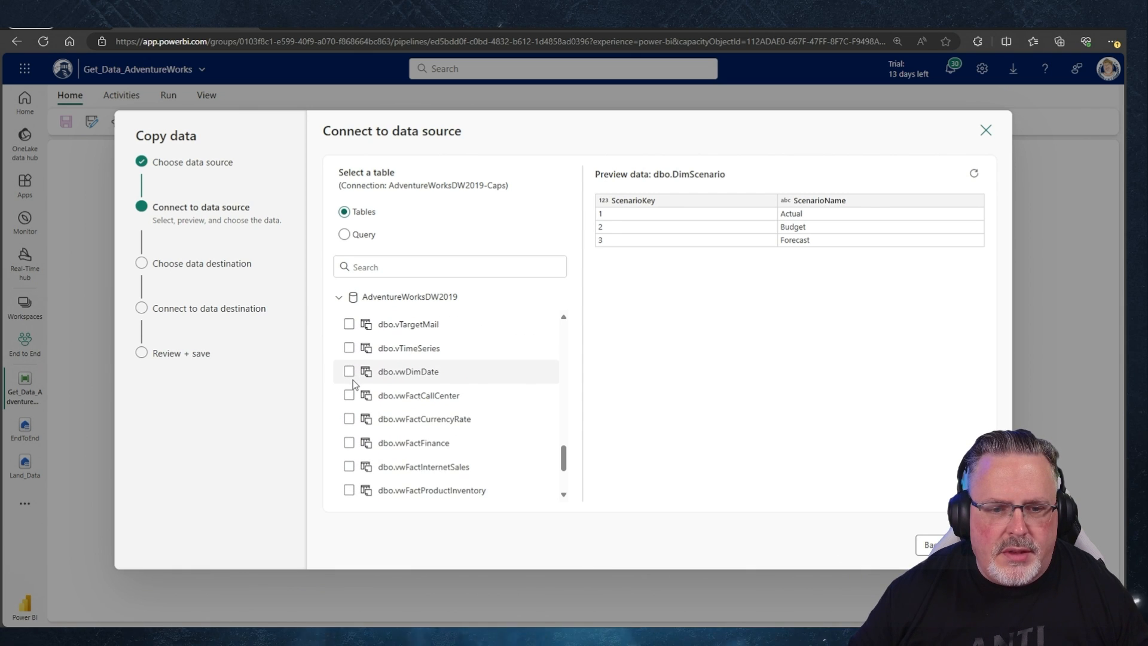
{"action": "left_click", "coordinate": [351, 382]}
{"action": "scroll", "coordinate": [351, 383], "scroll_direction": "down", "scroll_amount": 2}
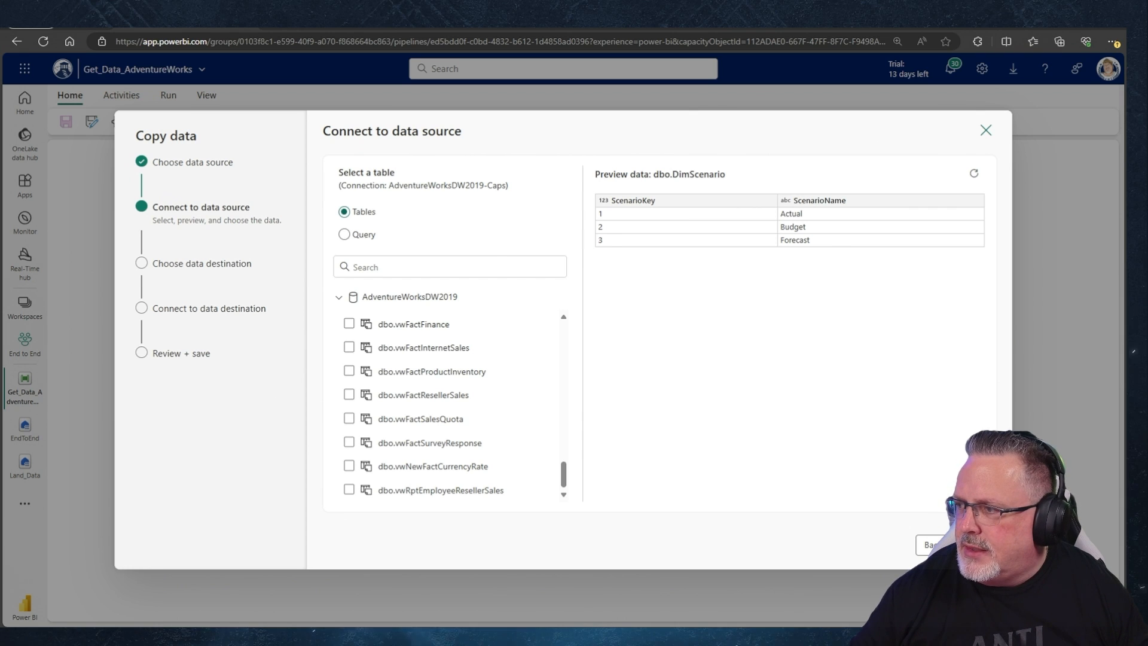
{"action": "left_click", "coordinate": [349, 491]}
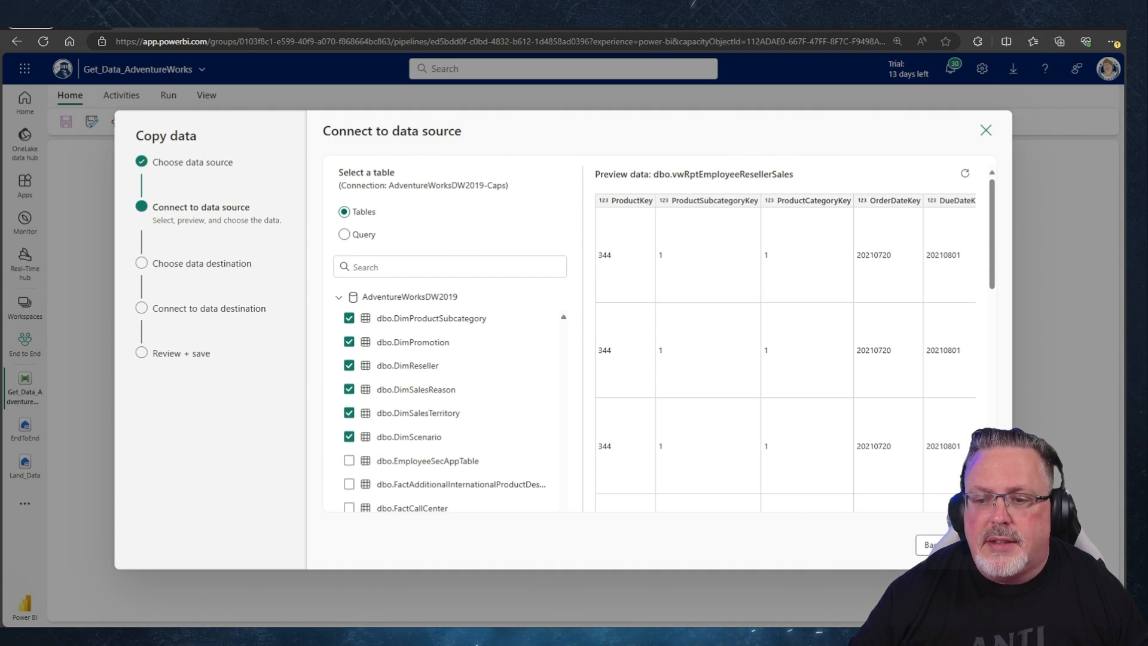
Choose the Land_Data lakehouse as the copy destination and set the data to load to new tables.
{"action": "left_click", "coordinate": [972, 544]}
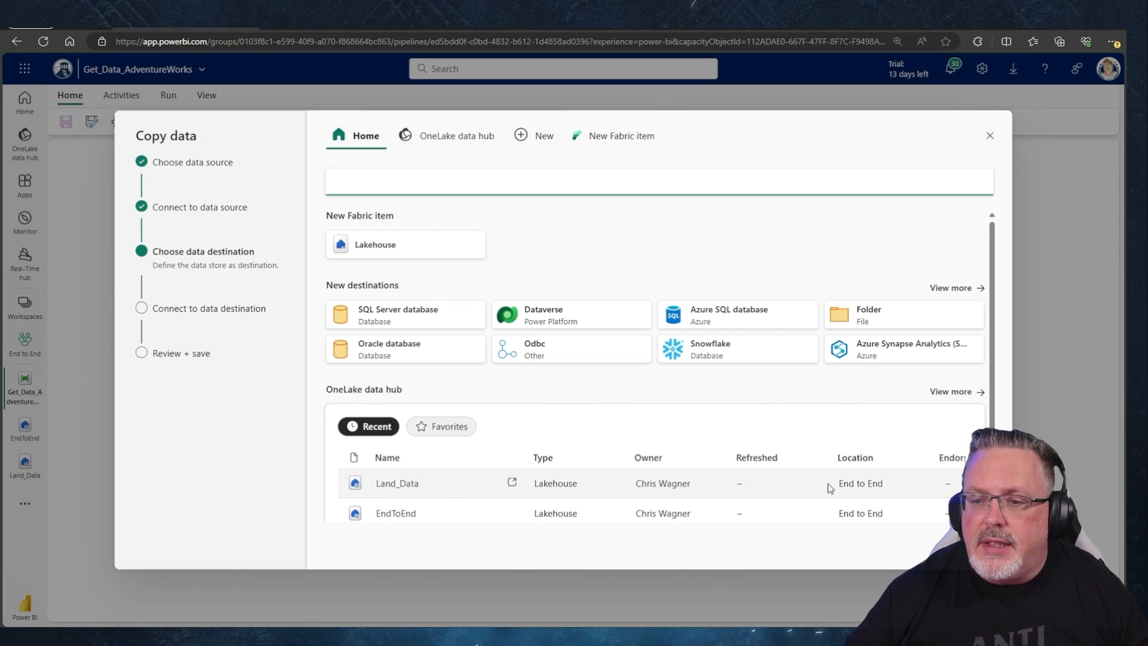
{"action": "scroll", "coordinate": [817, 485], "scroll_direction": "down", "scroll_amount": 1}
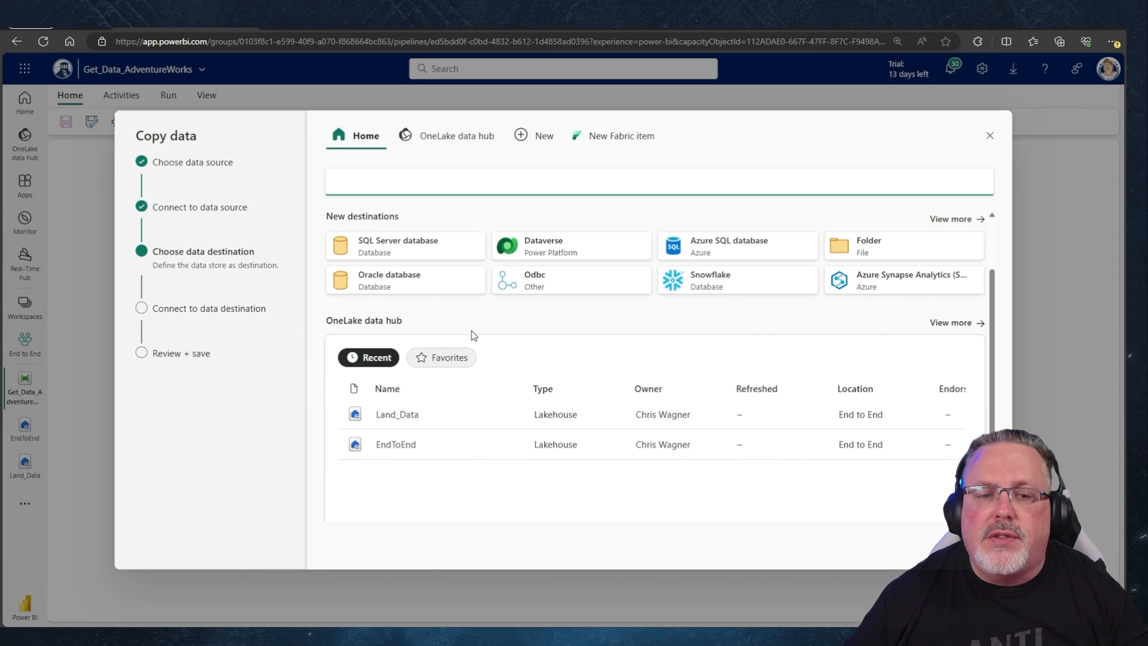
{"action": "left_click", "coordinate": [423, 412]}
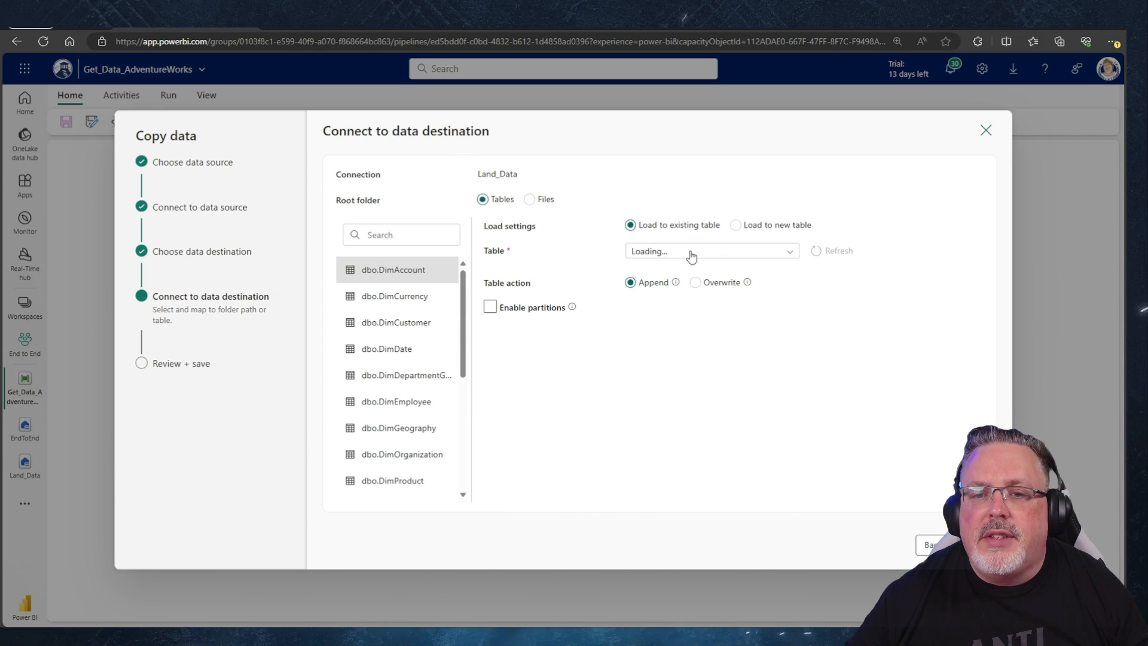
{"action": "left_click", "coordinate": [736, 230]}
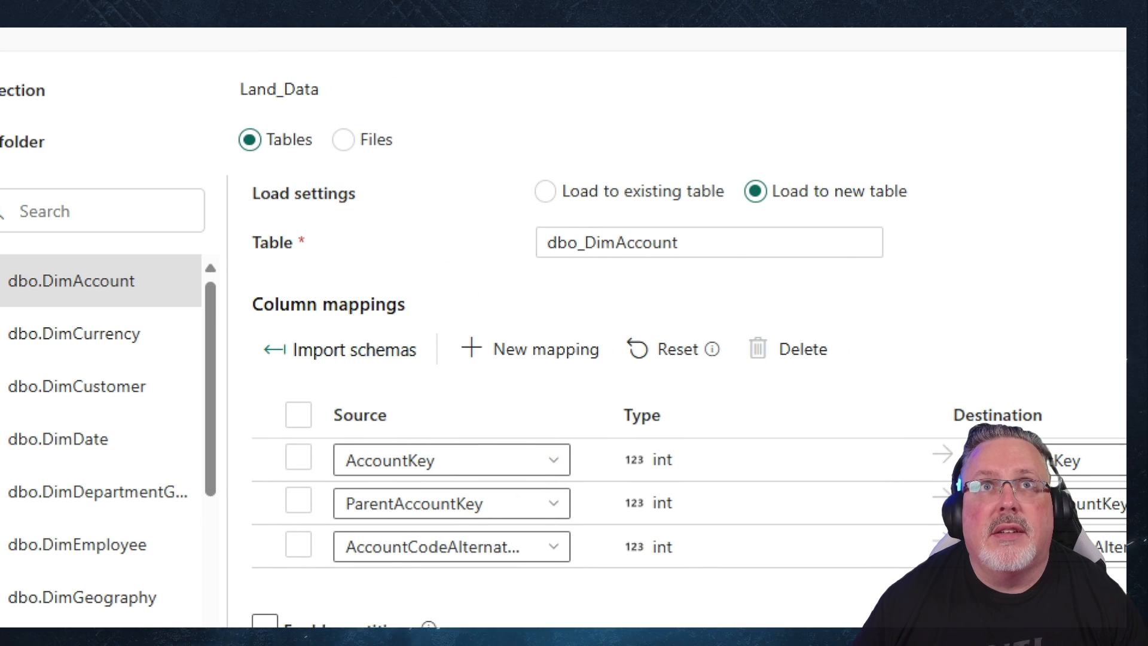
{"action": "mouse_move", "coordinate": [513, 183]}
{"action": "left_mouse_down"}
{"action": "mouse_move", "coordinate": [600, 225]}
{"action": "mouse_move", "coordinate": [800, 253]}
{"action": "left_mouse_up"}
{"action": "left_click_drag", "start_coordinate": [538, 205], "coordinate": [574, 228]}
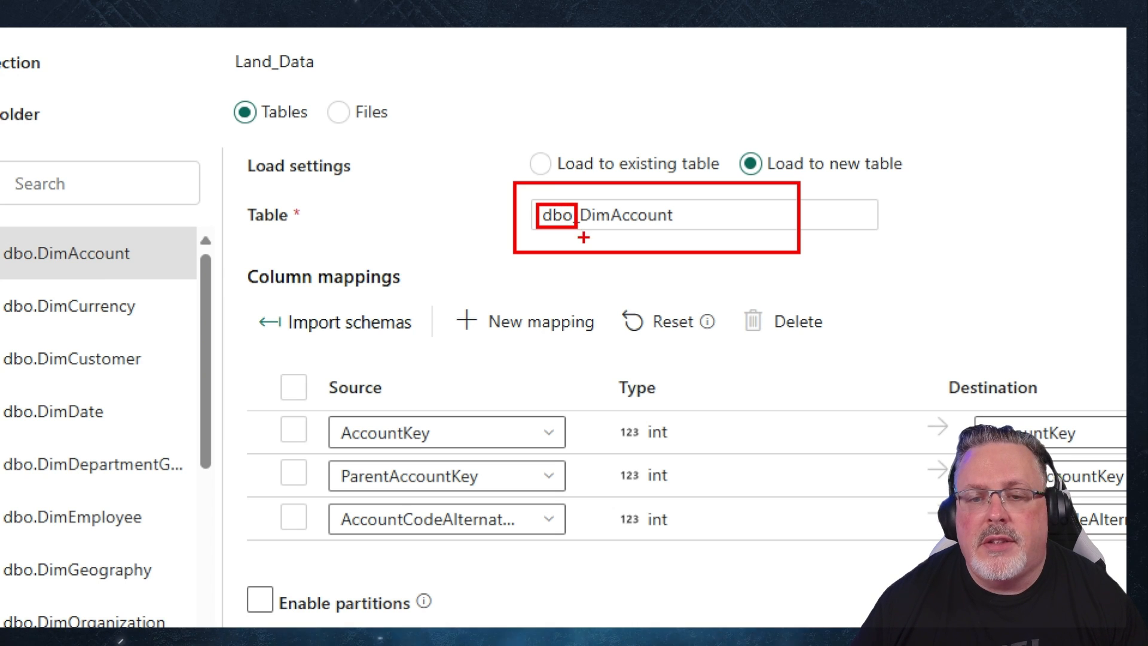
{"action": "mouse_move", "coordinate": [575, 201]}
{"action": "left_mouse_down"}
{"action": "mouse_move", "coordinate": [607, 229]}
{"action": "mouse_move", "coordinate": [680, 229]}
{"action": "left_mouse_up"}
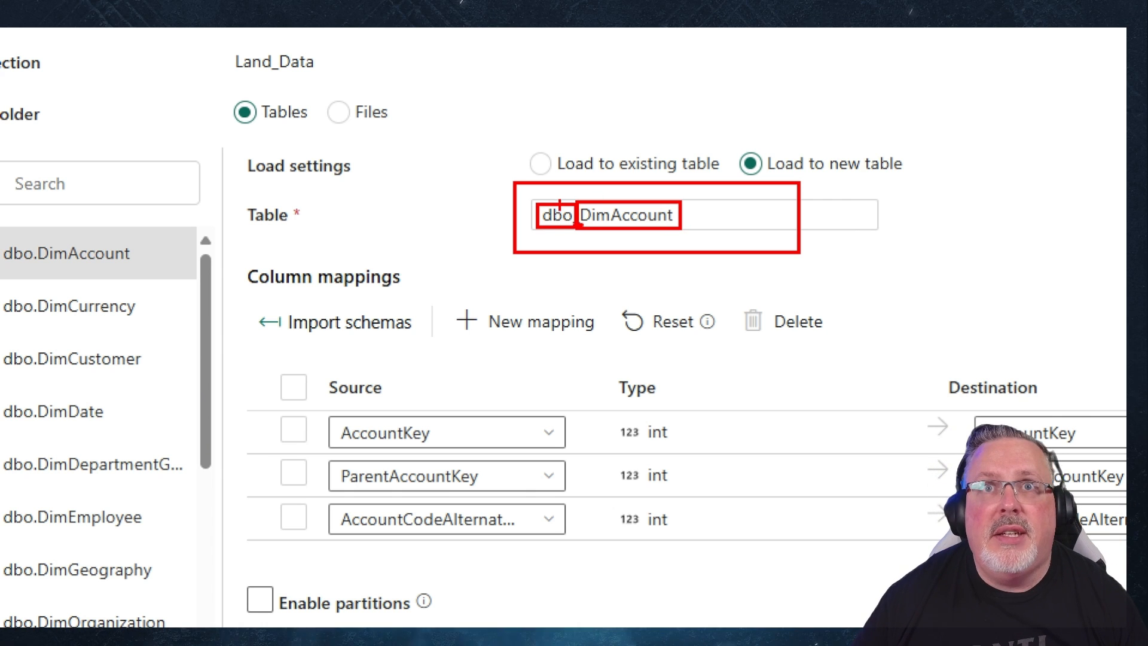
{"action": "key", "text": "Escape"}
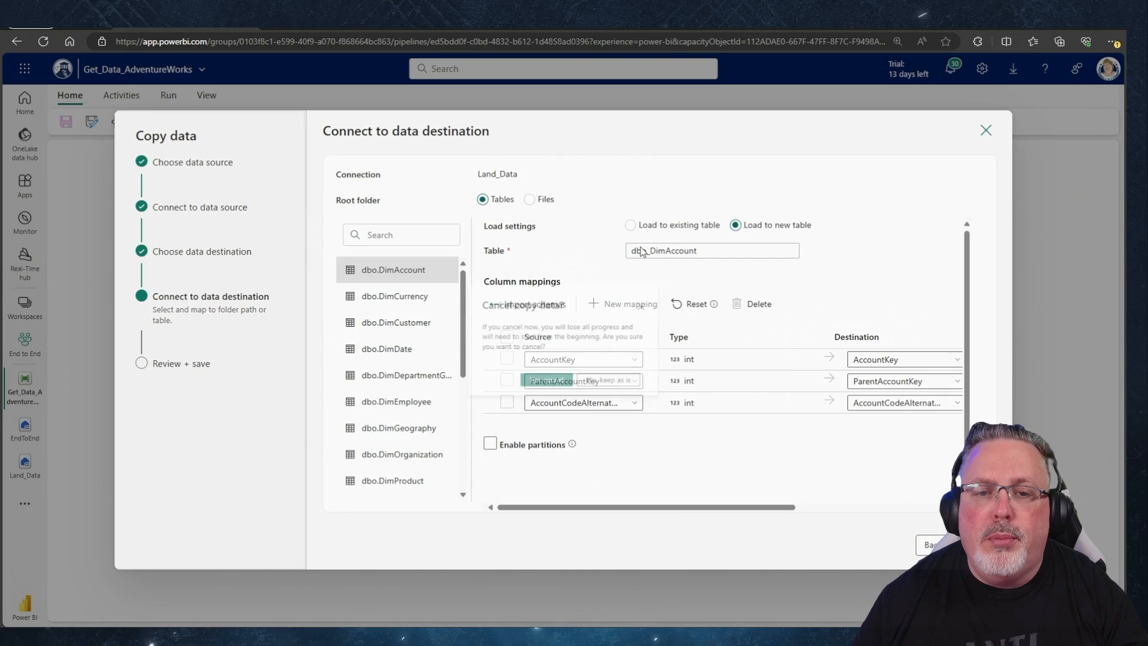
{"action": "key", "text": "Escape"}
{"action": "left_click", "coordinate": [656, 302]}
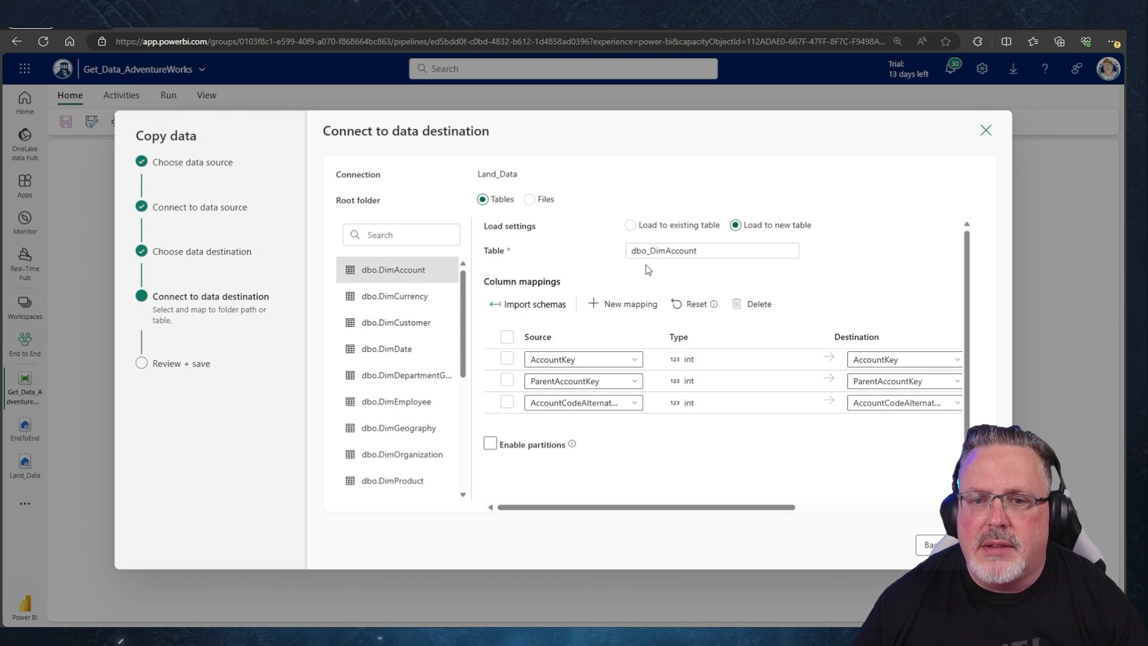
Remove the dbo_ prefix from the destination table names of DimAccount, DimCurrency and DimCustomer.
{"action": "left_click_drag", "start_coordinate": [650, 251], "coordinate": [622, 257]}
{"action": "key", "text": "BackSpace"}
{"action": "left_click", "coordinate": [424, 298]}
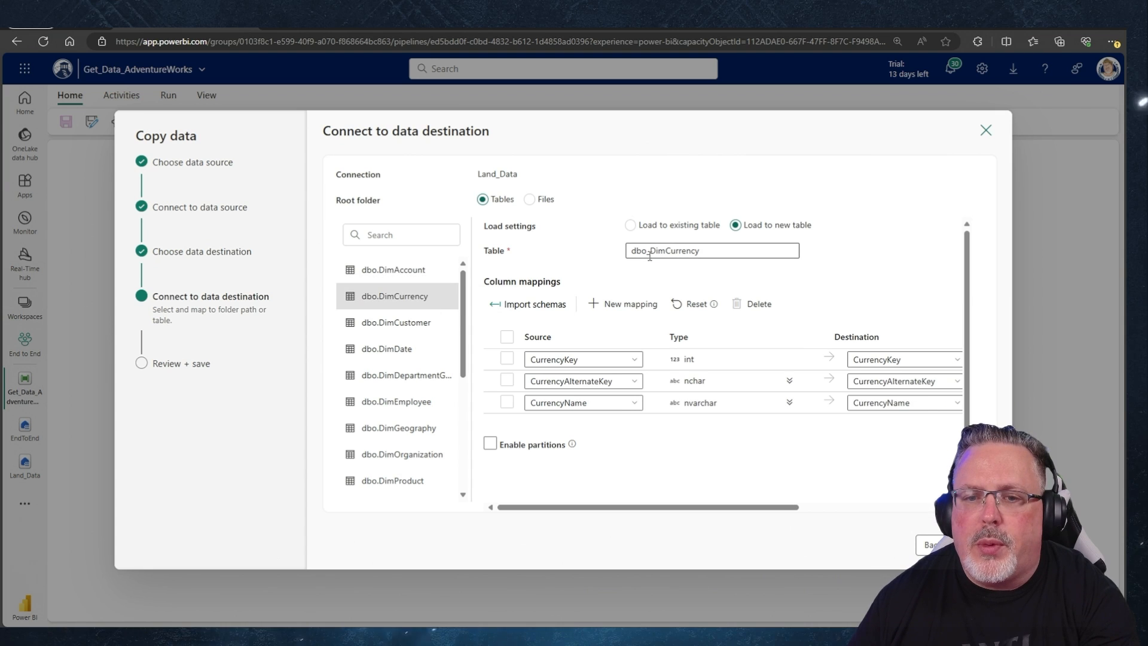
{"action": "left_click_drag", "start_coordinate": [650, 250], "coordinate": [618, 256]}
{"action": "left_click", "coordinate": [398, 320]}
{"action": "key", "text": "BackSpace"}
Remove the dbo_ prefix from the destination table names of DimDate, DimDepartmentGroup and DimEmployee.
{"action": "left_click", "coordinate": [373, 345]}
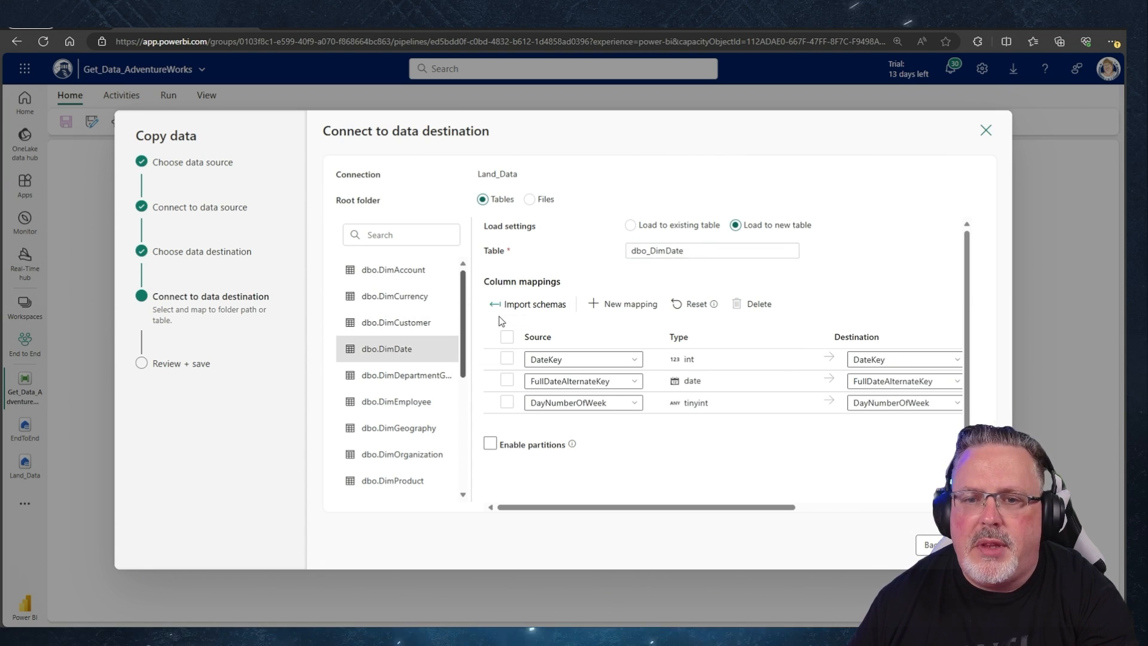
{"action": "left_click", "coordinate": [394, 375]}
{"action": "left_click_drag", "start_coordinate": [650, 251], "coordinate": [626, 254]}
{"action": "left_click", "coordinate": [418, 401]}
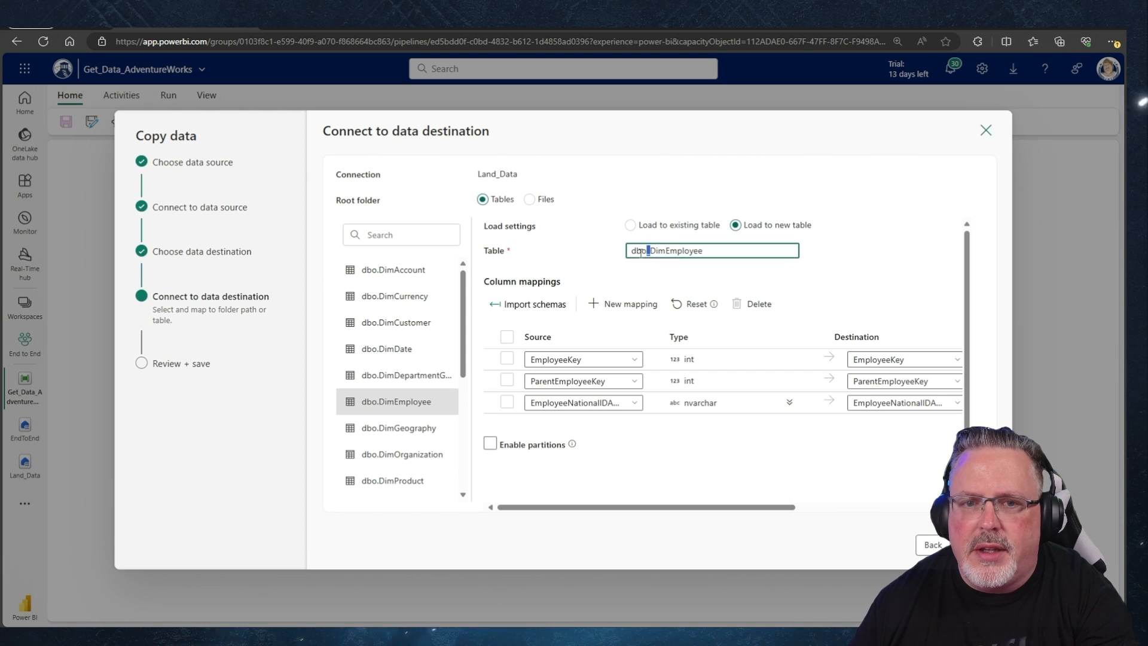
{"action": "key", "text": "BackSpace"}
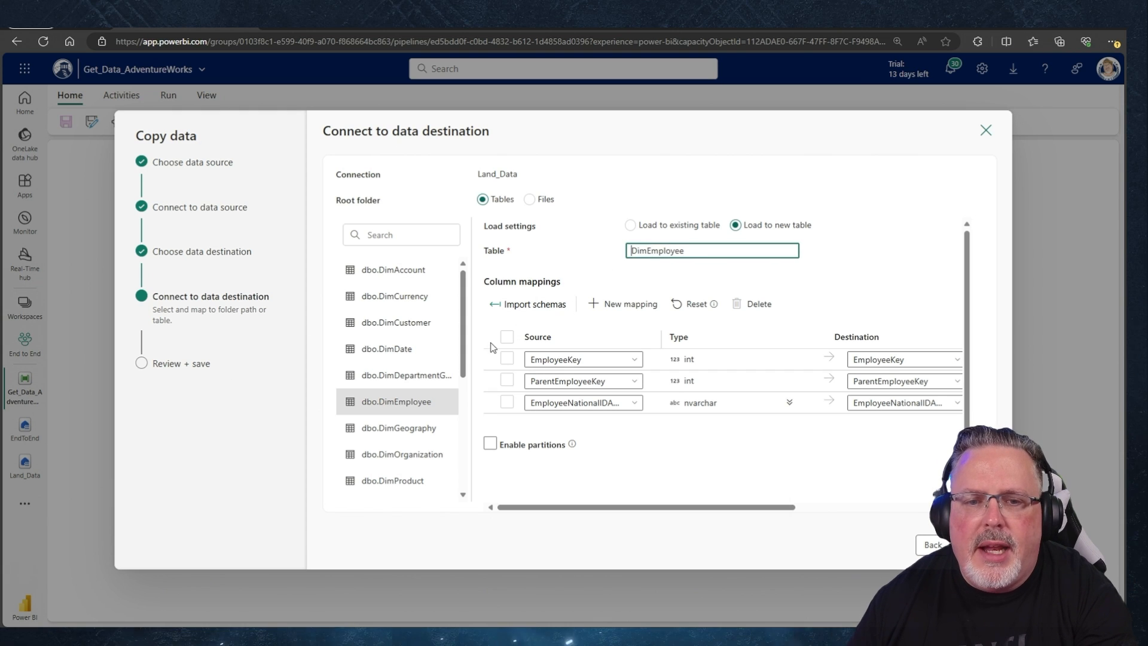
Rename the destination tables for dbo.DimGeography and dbo.DimOrganization as DimGeography and DimOrganization, without the dbo_ prefix.
{"action": "left_click", "coordinate": [397, 419]}
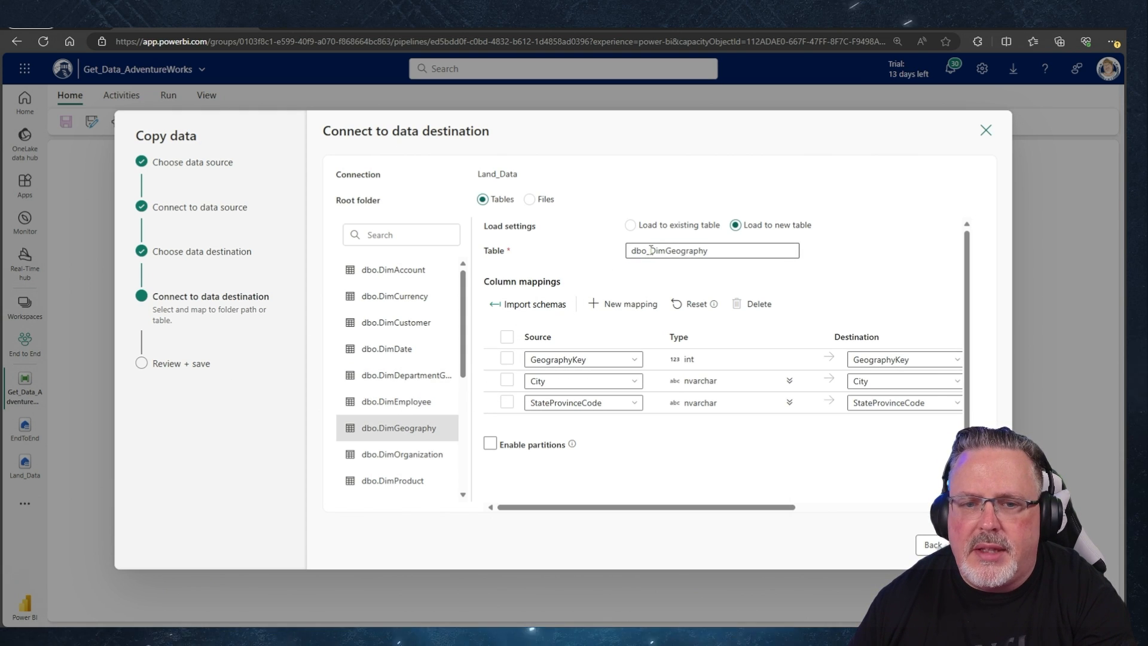
{"action": "left_click_drag", "start_coordinate": [651, 250], "coordinate": [635, 250]}
{"action": "key", "text": "BackSpace"}
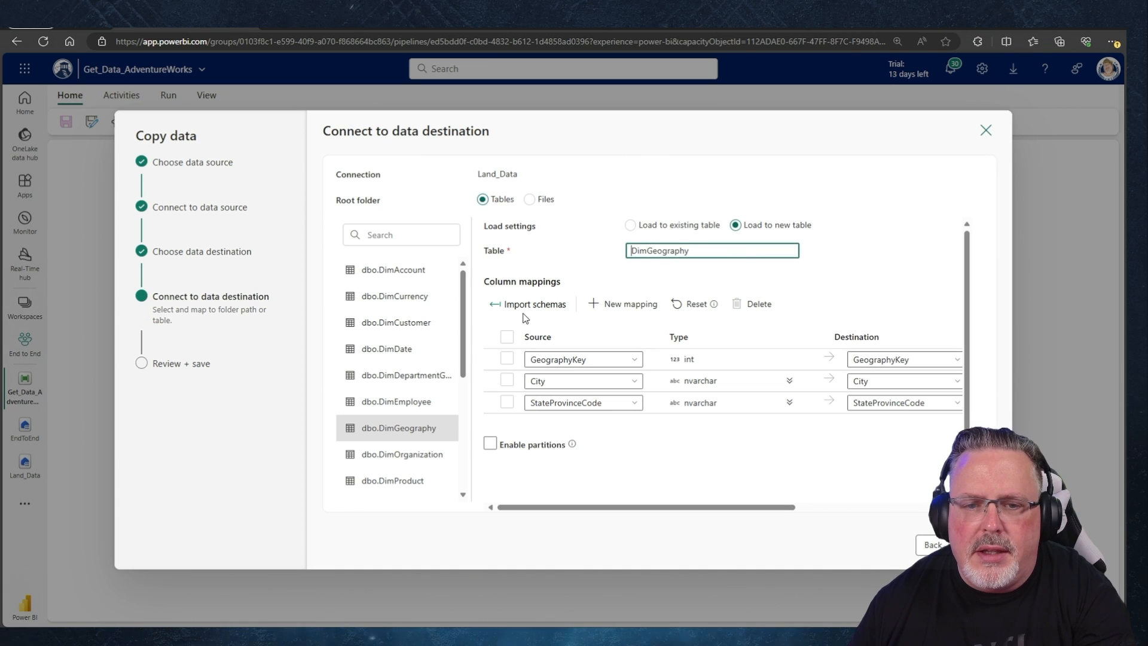
{"action": "scroll", "coordinate": [434, 372], "scroll_direction": "down", "scroll_amount": 2}
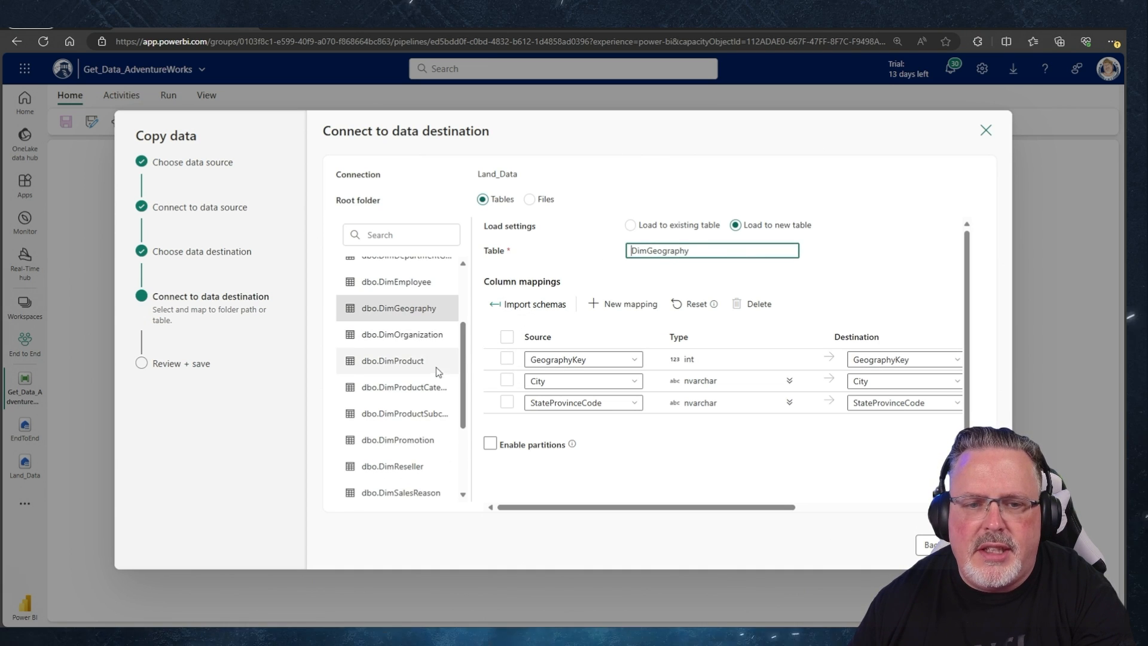
{"action": "left_click", "coordinate": [426, 338]}
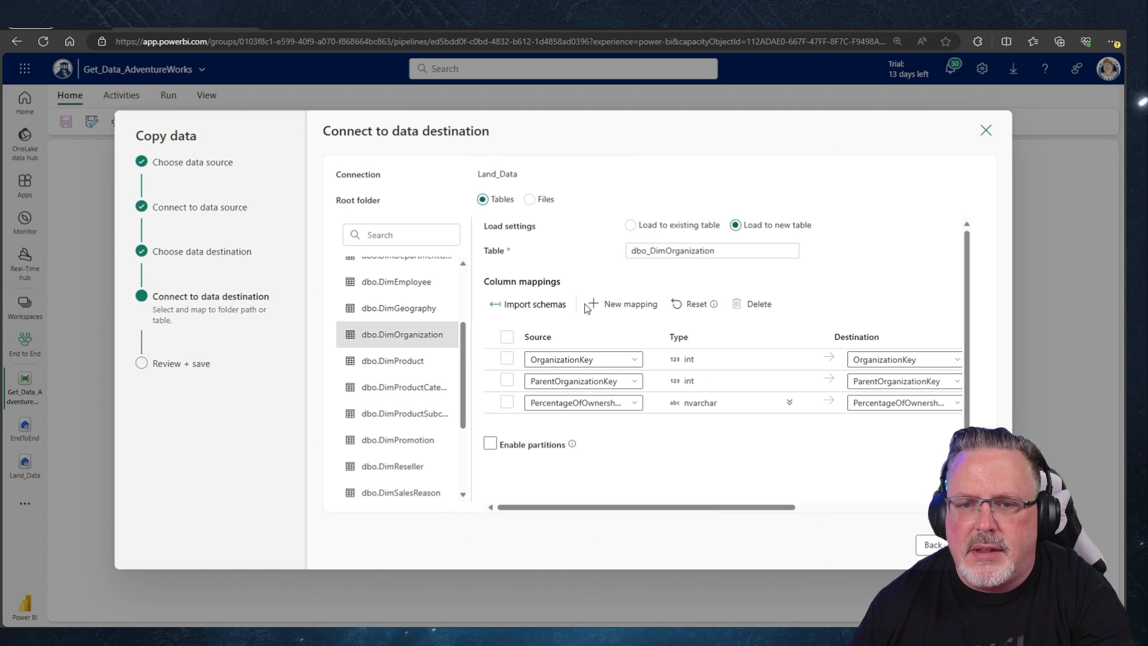
{"action": "key", "text": "Home"}
{"action": "key", "text": "shift+Right"}
{"action": "key", "text": "shift+Right"}
{"action": "key", "text": "shift+Right"}
{"action": "key", "text": "shift+Right"}
{"action": "key", "text": "BackSpace"}
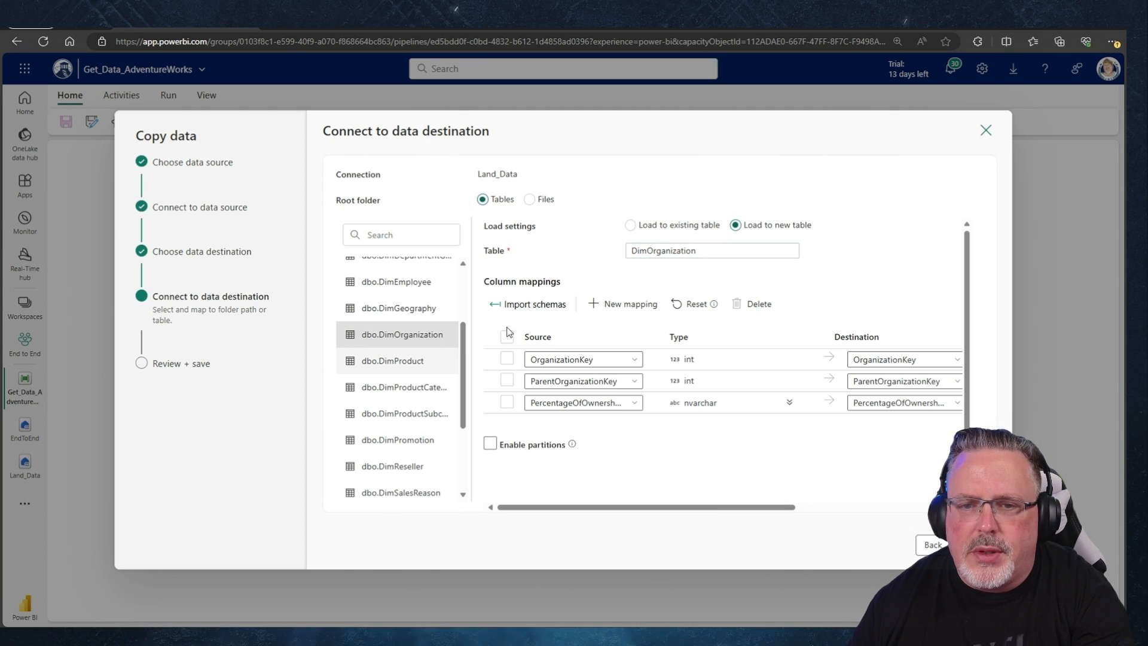
Remove the dbo_ prefix from the destination table names of DimProduct, DimProductCategory, DimProductSubcategory and DimPromotion.
{"action": "left_click", "coordinate": [401, 360]}
{"action": "left_click_drag", "start_coordinate": [651, 251], "coordinate": [626, 251]}
{"action": "left_click", "coordinate": [422, 387]}
{"action": "key", "text": "BackSpace"}
{"action": "left_click", "coordinate": [403, 413]}
{"action": "key", "text": "BackSpace"}
{"action": "left_click", "coordinate": [398, 440]}
{"action": "key", "text": "BackSpace"}
Remove the dbo_ prefix from the destination table names of DimReseller and DimSalesReason.
{"action": "left_click", "coordinate": [401, 466]}
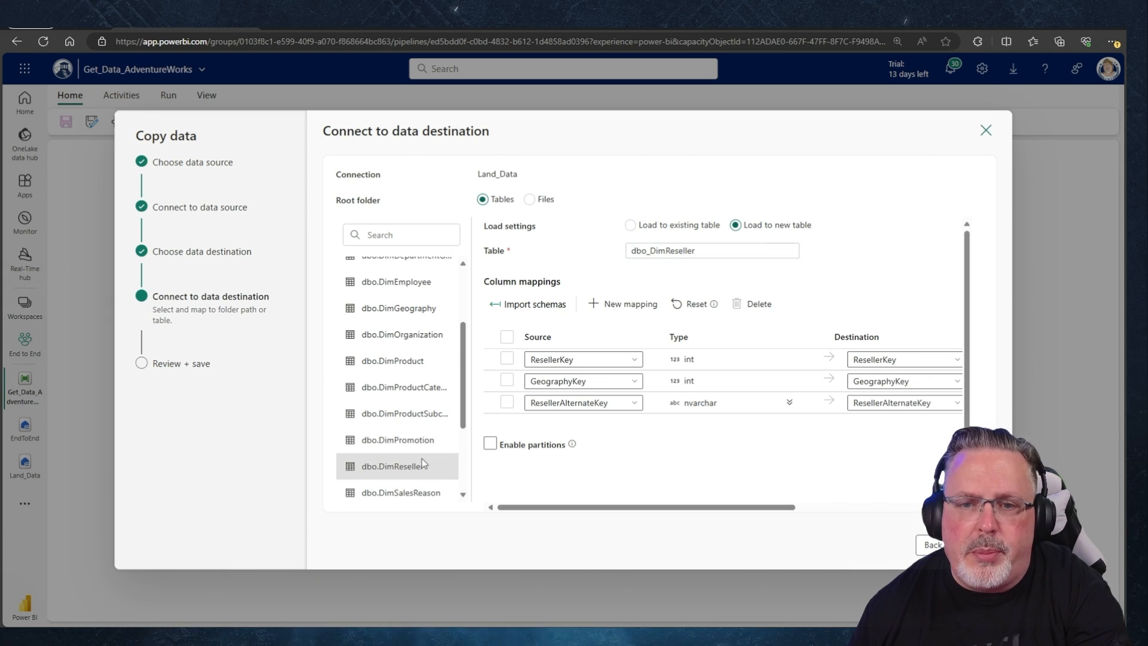
{"action": "left_click", "coordinate": [648, 252]}
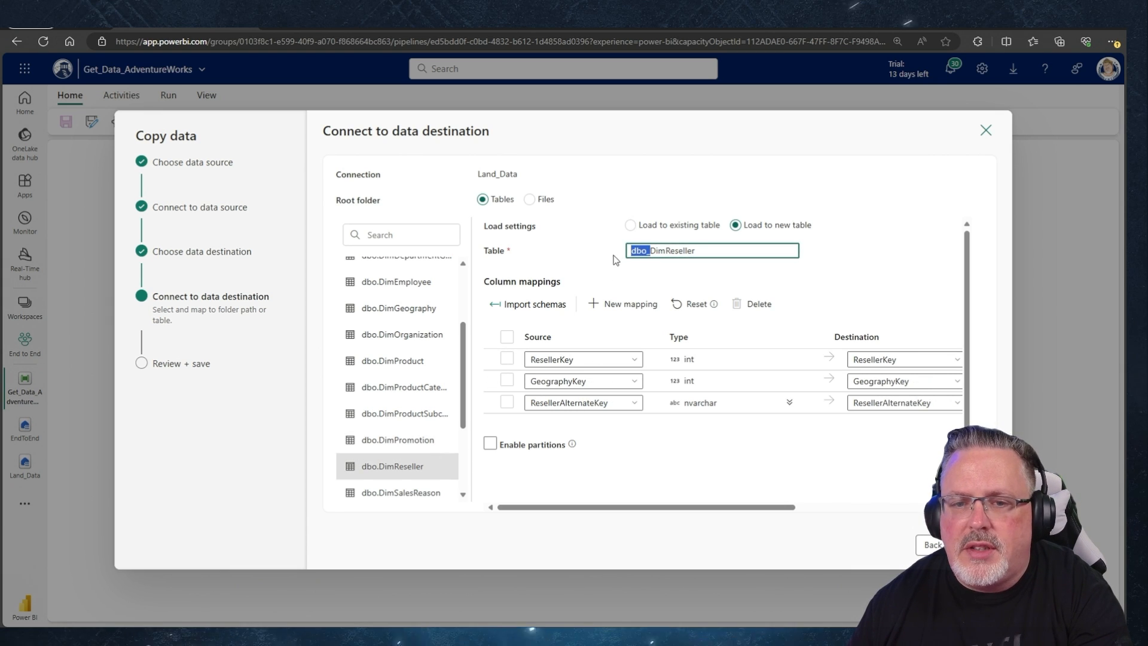
{"action": "scroll", "coordinate": [431, 403], "scroll_direction": "down", "scroll_amount": 2}
{"action": "left_click", "coordinate": [419, 357]}
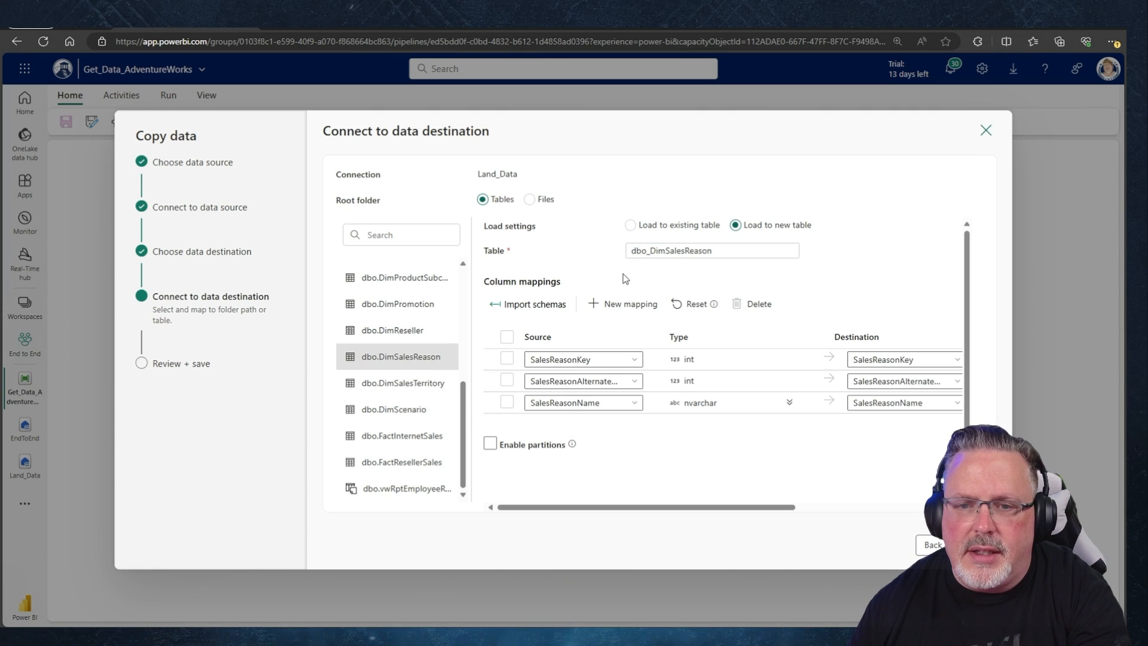
{"action": "left_click_drag", "start_coordinate": [649, 251], "coordinate": [626, 251]}
{"action": "key", "text": "BackSpace"}
Remove the dbo_ prefix from the destination table names of DimSalesTerritory and DimScenario.
{"action": "left_click", "coordinate": [422, 383]}
{"action": "left_click", "coordinate": [648, 252]}
{"action": "key", "text": "BackSpace"}
{"action": "left_click", "coordinate": [417, 409]}
{"action": "key", "text": "BackSpace"}
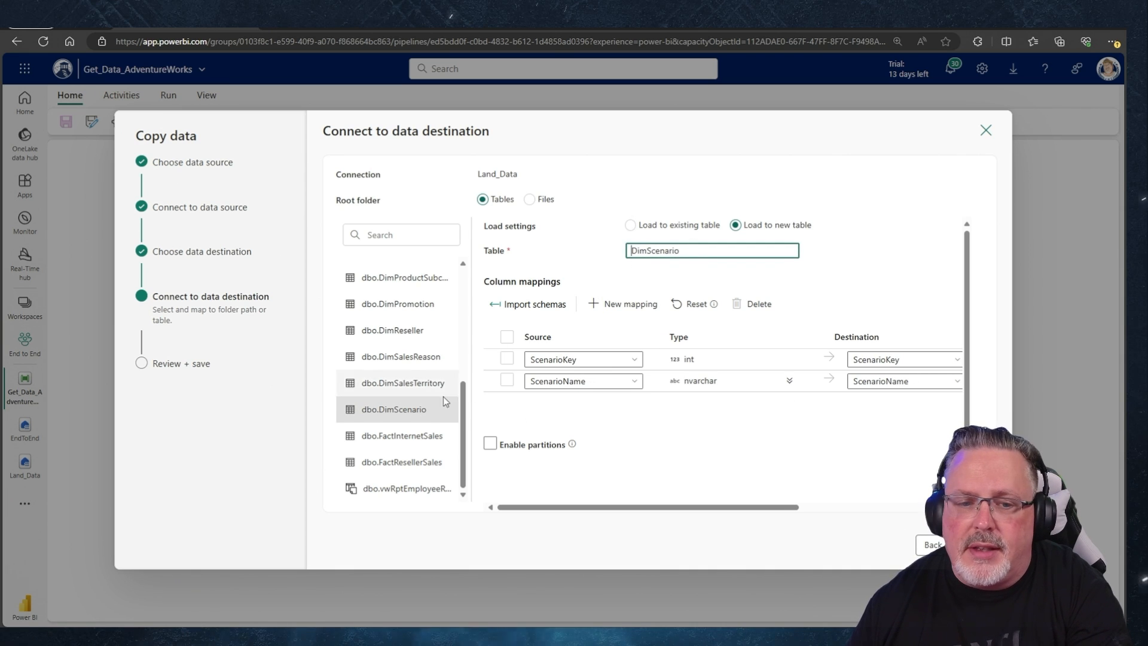
Remove the dbo_ prefix from the destination table names of FactInternetSales and FactResellerSales.
{"action": "left_click", "coordinate": [413, 435]}
{"action": "left_click", "coordinate": [649, 251]}
{"action": "left_click_drag", "start_coordinate": [652, 251], "coordinate": [626, 251]}
{"action": "key", "text": "BackSpace"}
{"action": "left_click", "coordinate": [413, 462]}
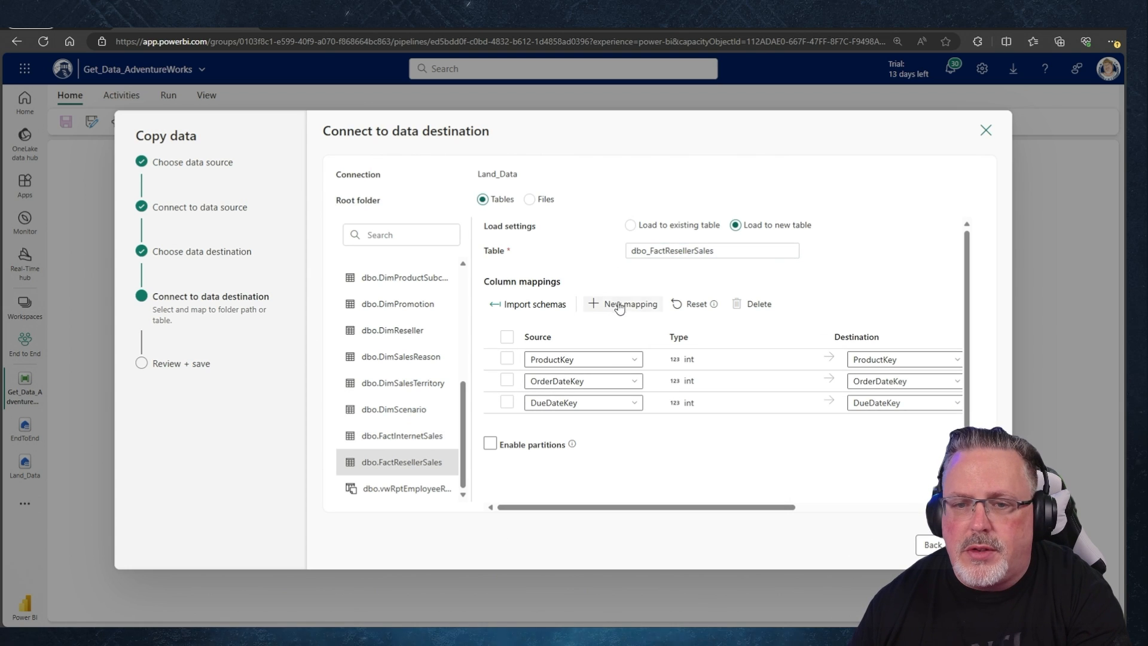
{"action": "left_click_drag", "start_coordinate": [652, 251], "coordinate": [626, 251]}
{"action": "key", "text": "BackSpace"}
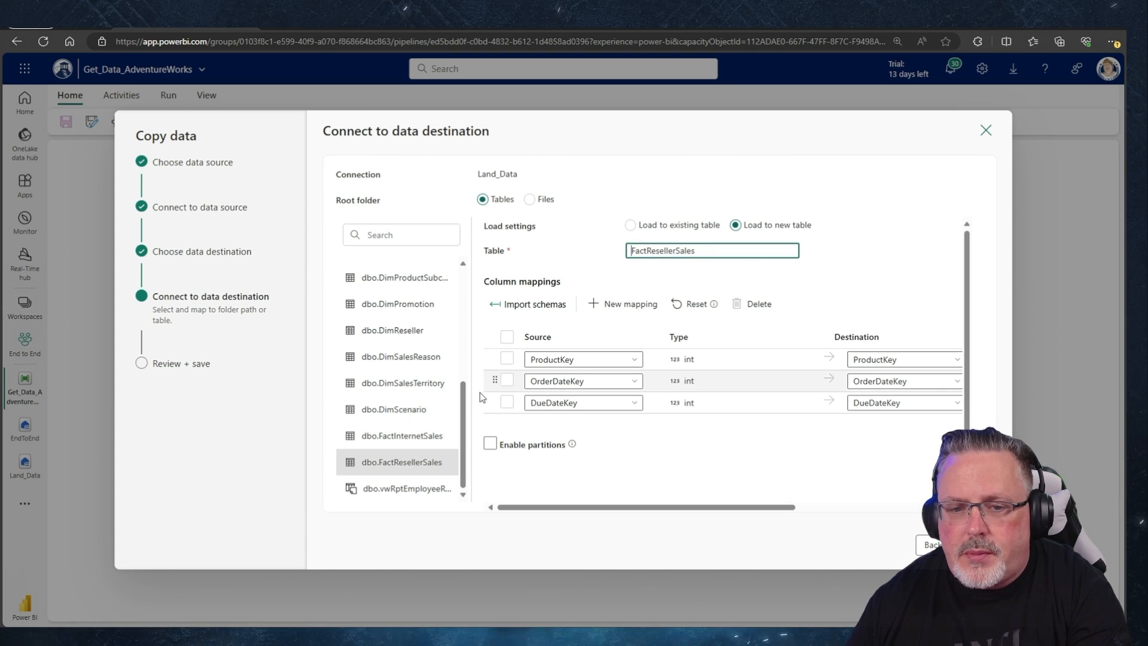
Rename the destination table for the employee reseller sales view as vwRptEmployeeResellerSales and proceed to the copy summary.
{"action": "left_click", "coordinate": [400, 486]}
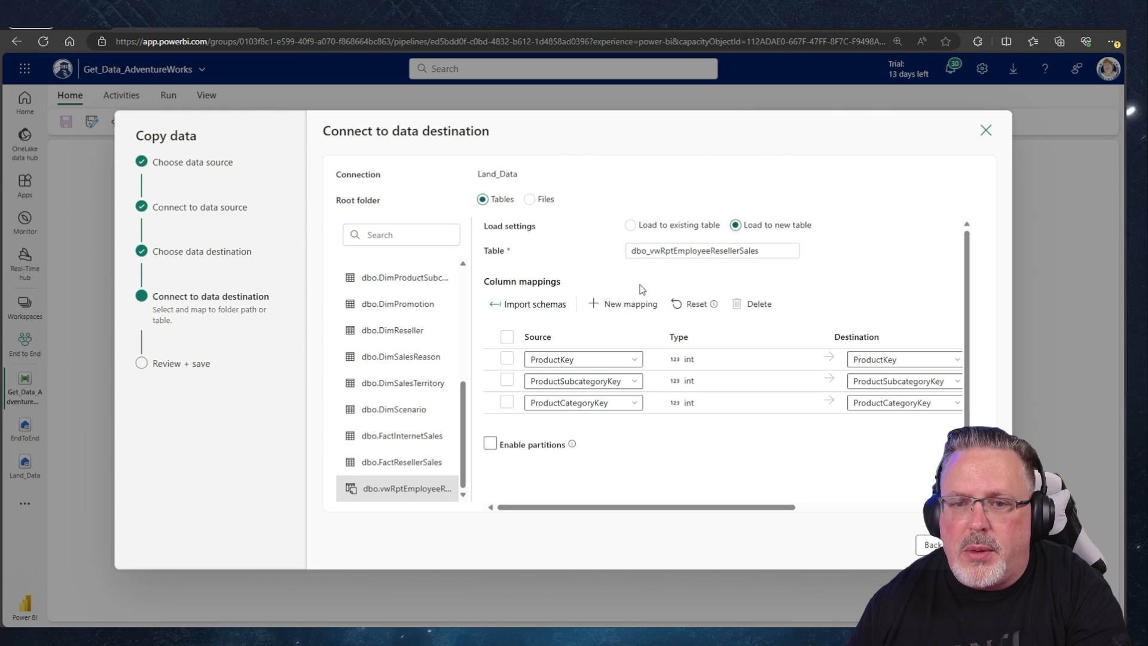
{"action": "left_click_drag", "start_coordinate": [650, 251], "coordinate": [627, 251]}
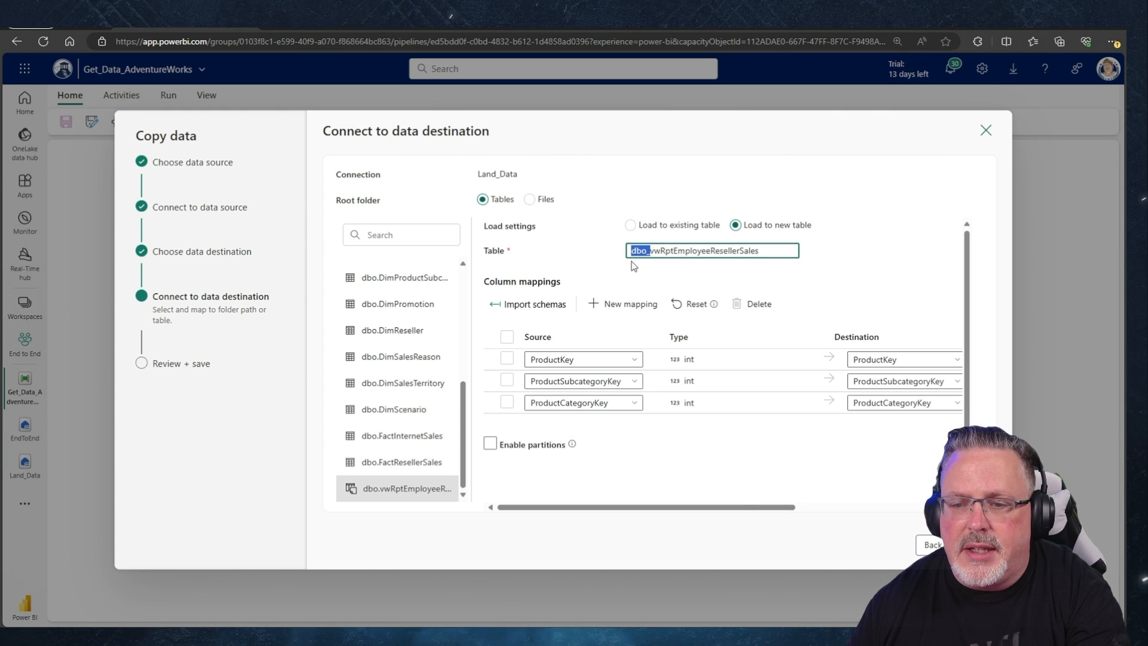
{"action": "key", "text": "BackSpace"}
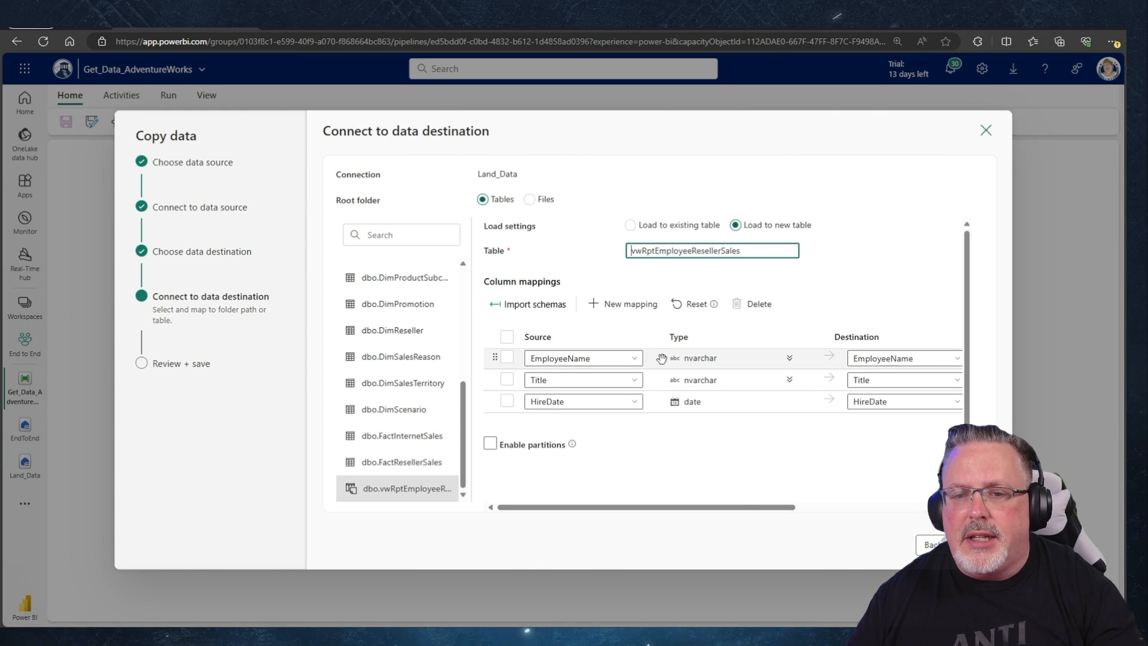
{"action": "scroll", "coordinate": [660, 357], "scroll_direction": "down", "scroll_amount": 5}
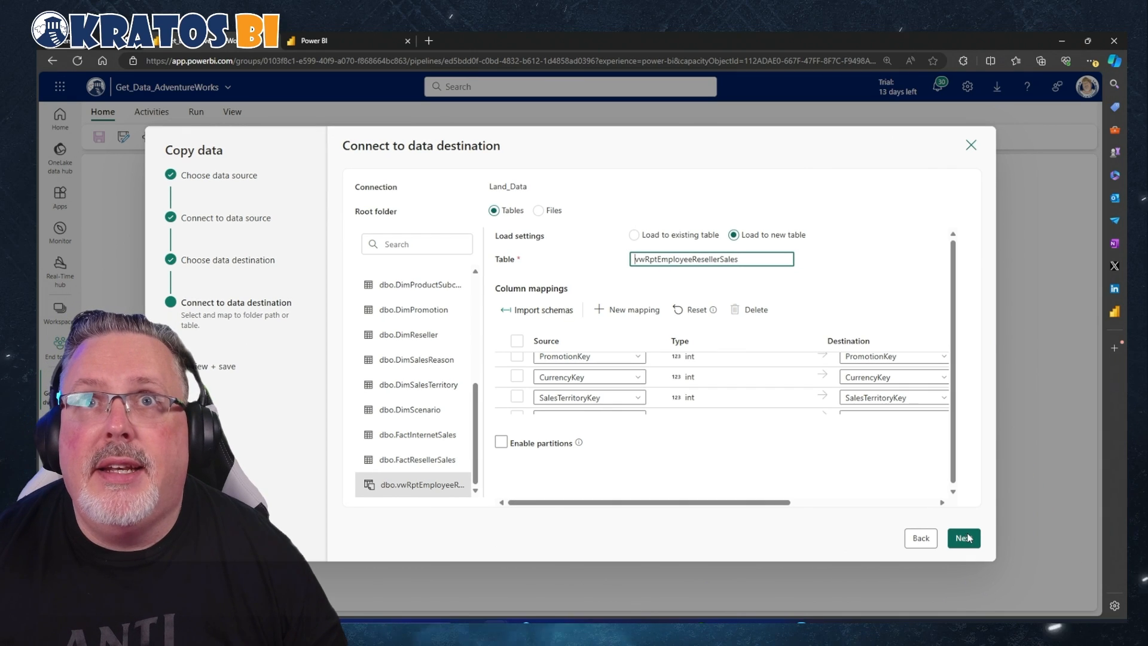
{"action": "left_click", "coordinate": [963, 538]}
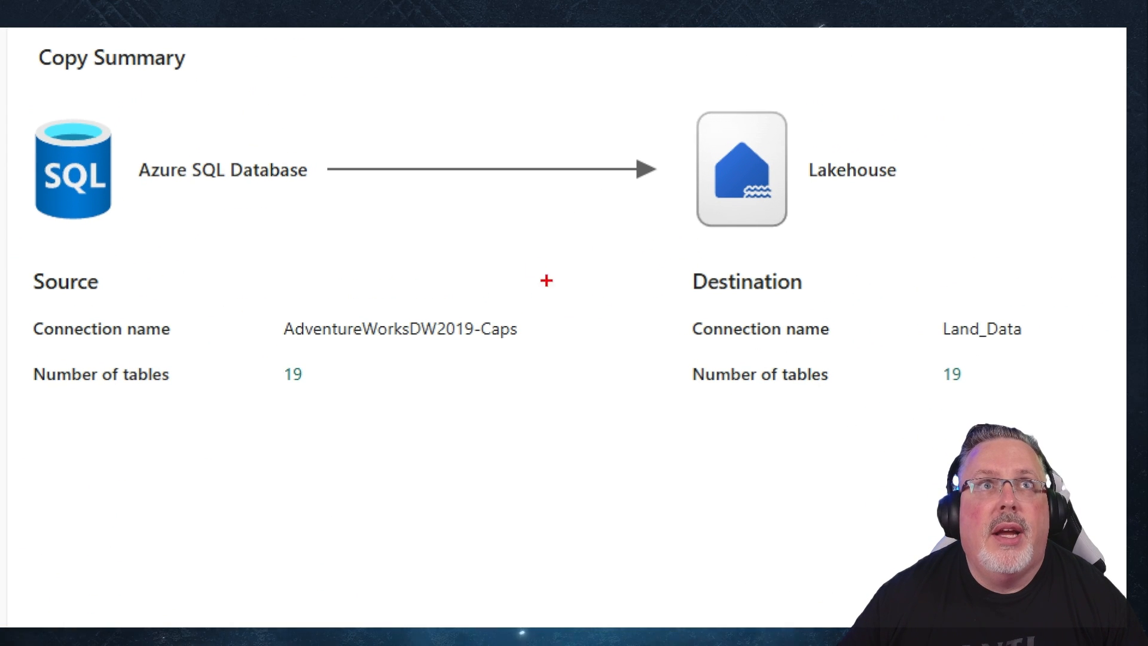
{"action": "mouse_move", "coordinate": [282, 317]}
{"action": "left_mouse_down"}
{"action": "mouse_move", "coordinate": [329, 345]}
{"action": "mouse_move", "coordinate": [560, 346]}
{"action": "left_mouse_up"}
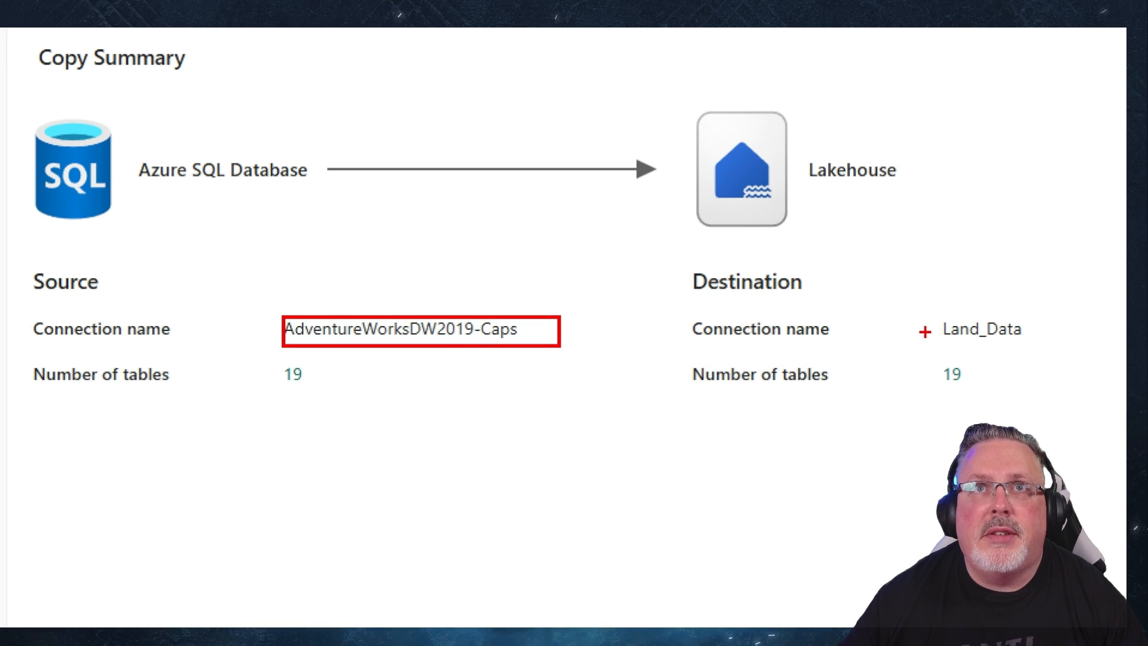
{"action": "mouse_move", "coordinate": [931, 305]}
{"action": "left_mouse_down"}
{"action": "mouse_move", "coordinate": [1012, 346]}
{"action": "mouse_move", "coordinate": [1041, 346]}
{"action": "left_mouse_up"}
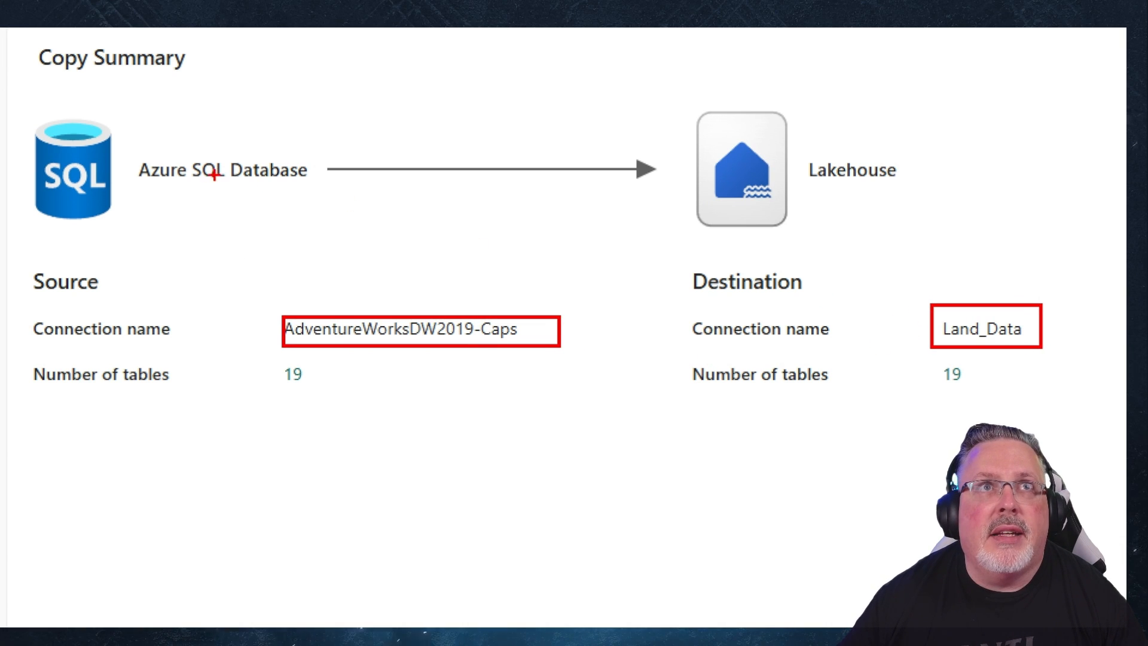
{"action": "left_click_drag", "start_coordinate": [33, 95], "coordinate": [367, 260]}
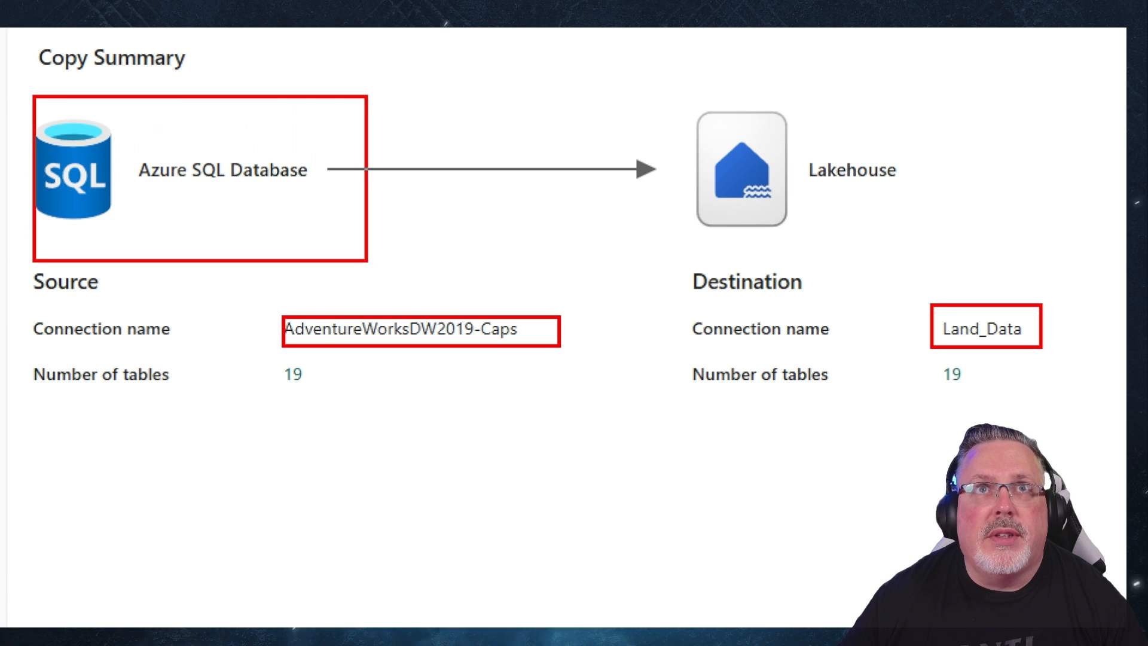
{"action": "mouse_move", "coordinate": [704, 58]}
{"action": "left_mouse_down"}
{"action": "mouse_move", "coordinate": [724, 104]}
{"action": "mouse_move", "coordinate": [987, 249]}
{"action": "left_mouse_up"}
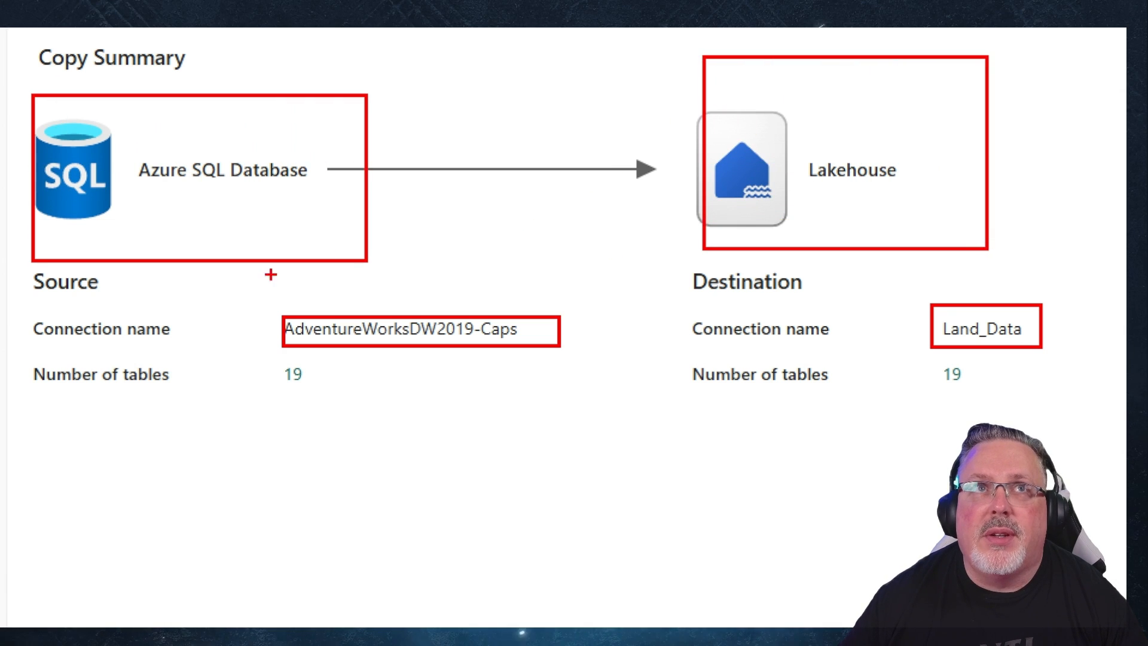
{"action": "left_click_drag", "start_coordinate": [118, 250], "coordinate": [185, 254]}
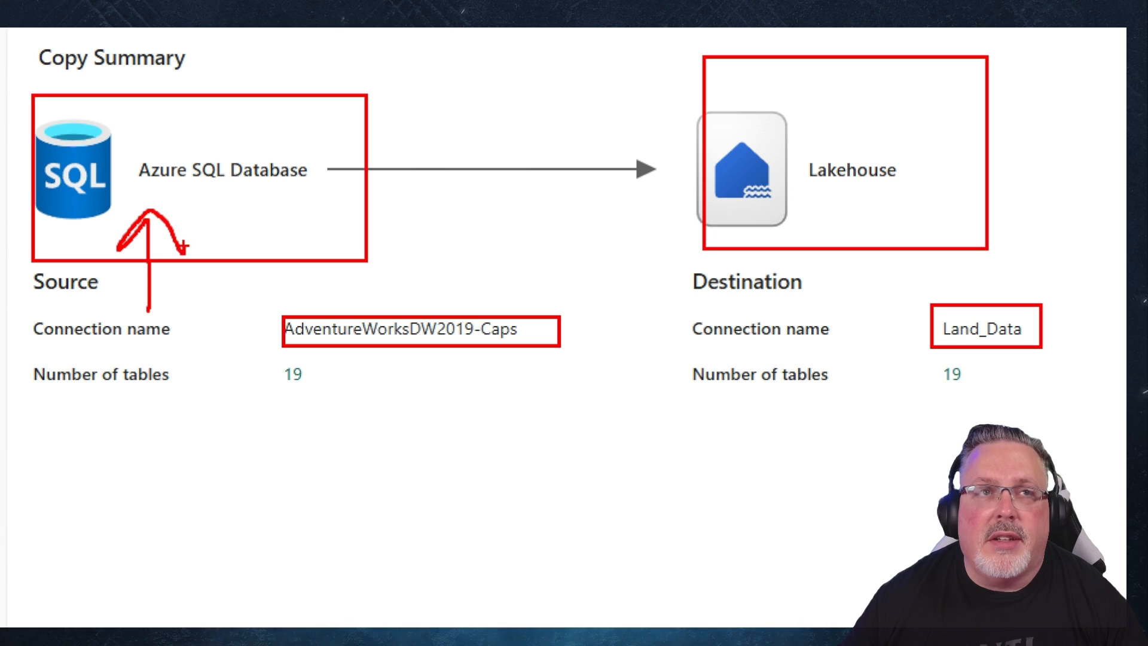
{"action": "key", "text": "Escape"}
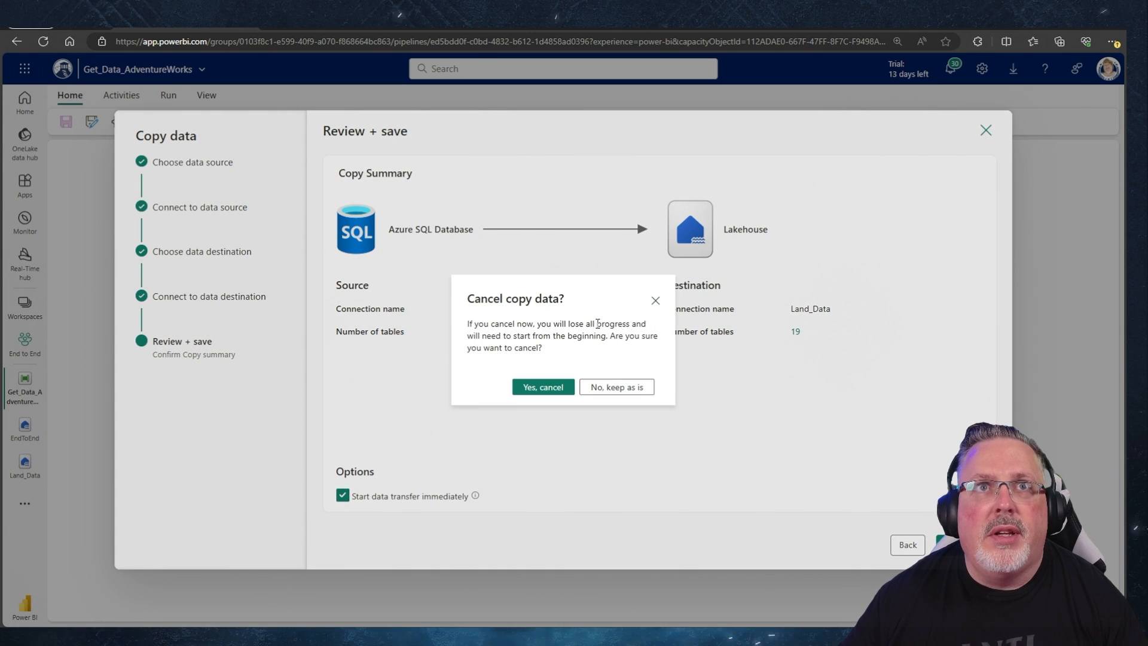
{"action": "left_click", "coordinate": [656, 302]}
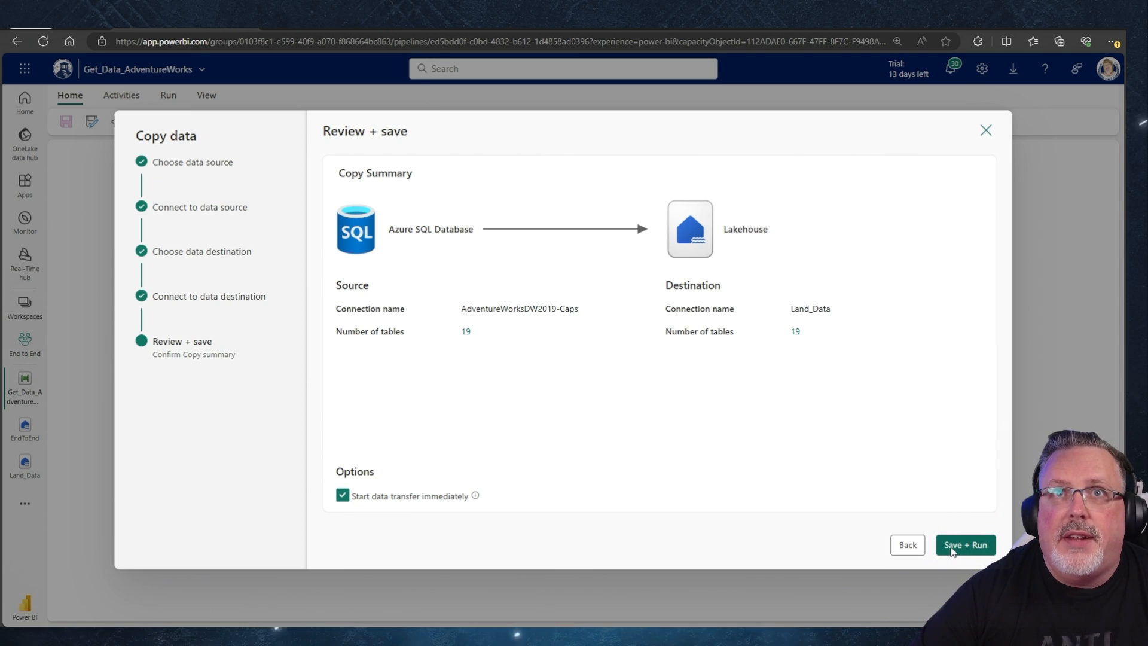
Save the copy setup with immediate data transfer and run the pipeline with the cw_items_8mo parameter's default value.
{"action": "left_click", "coordinate": [952, 547]}
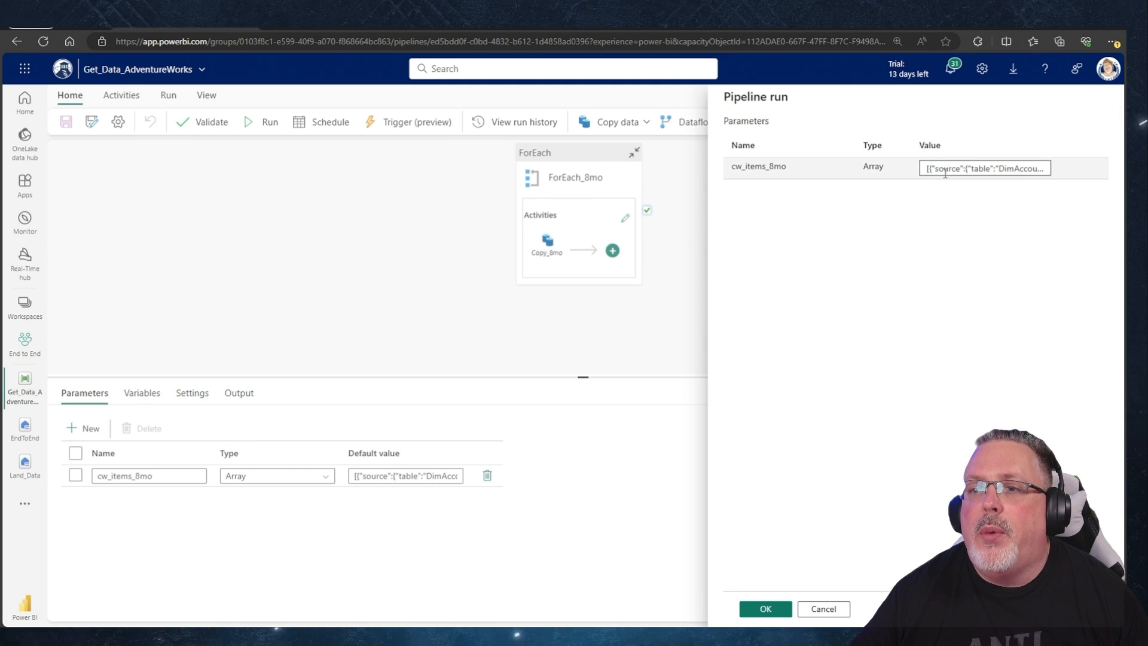
{"action": "left_click", "coordinate": [945, 170]}
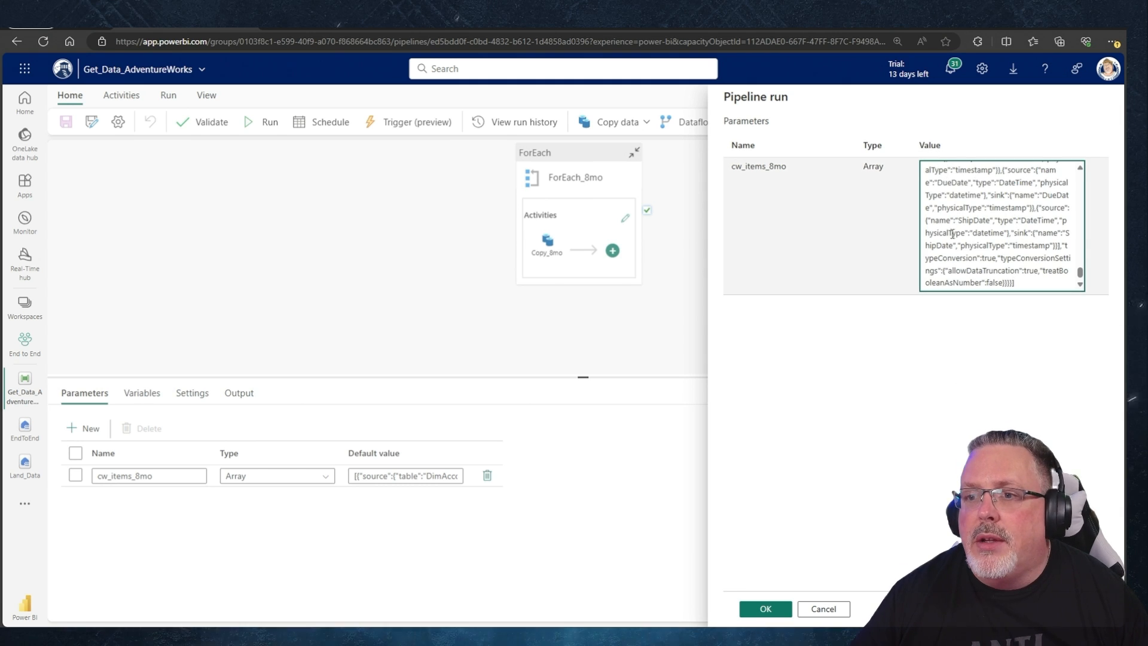
{"action": "left_click_drag", "start_coordinate": [1079, 274], "coordinate": [1088, 296]}
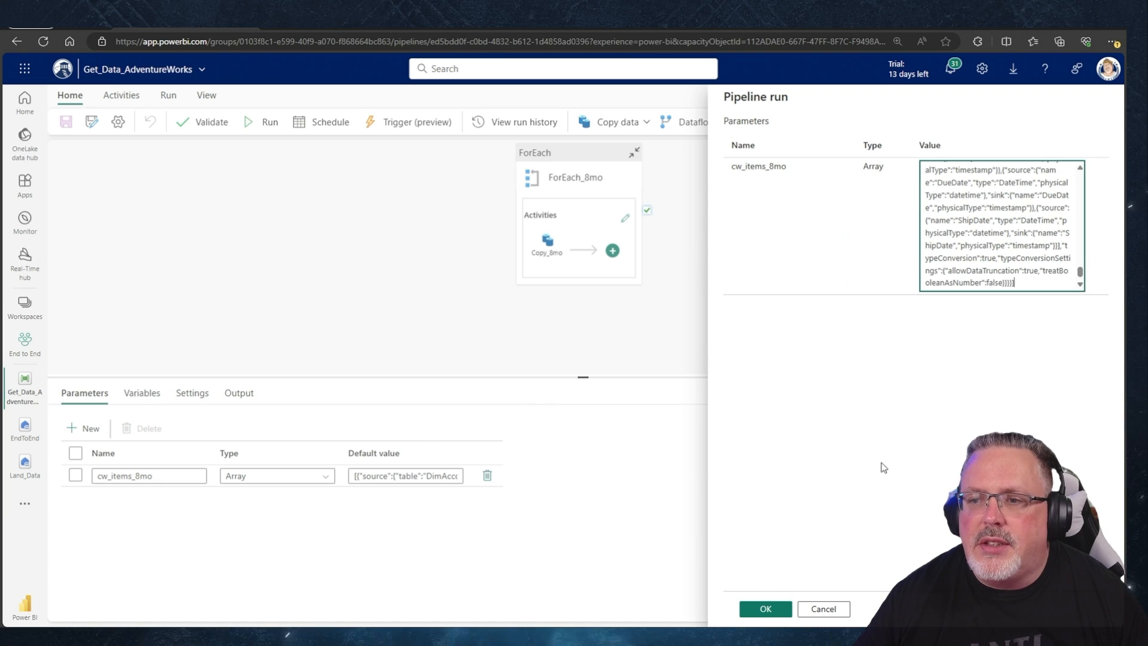
{"action": "left_click", "coordinate": [766, 610]}
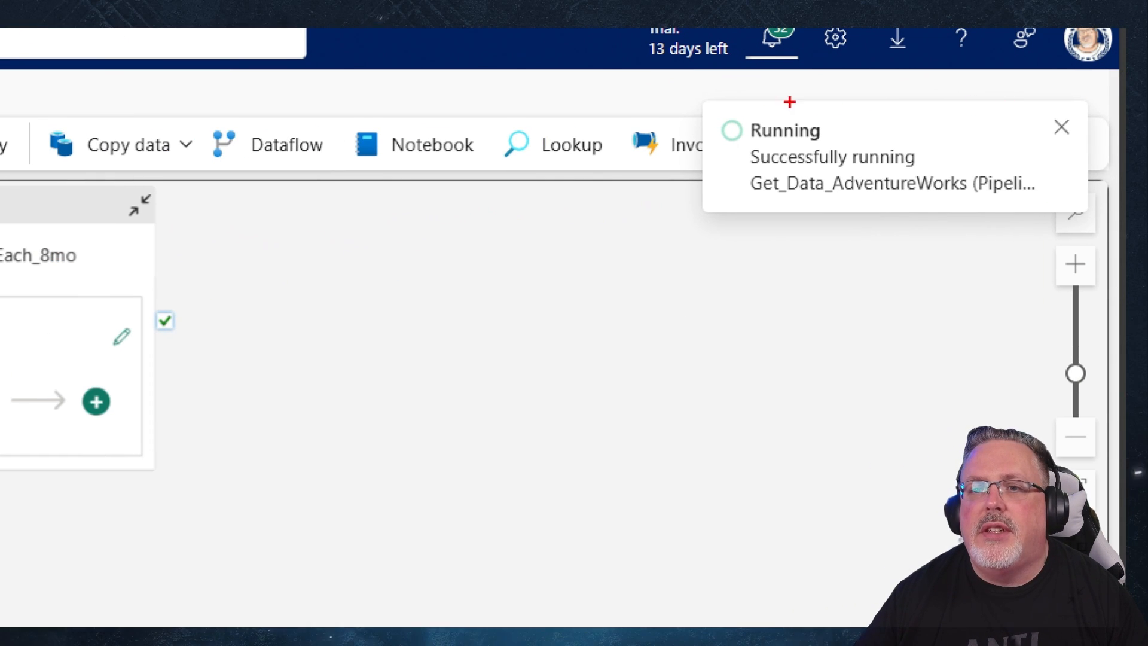
{"action": "mouse_move", "coordinate": [680, 90]}
{"action": "left_mouse_down"}
{"action": "mouse_move", "coordinate": [864, 172]}
{"action": "mouse_move", "coordinate": [1094, 228]}
{"action": "left_mouse_up"}
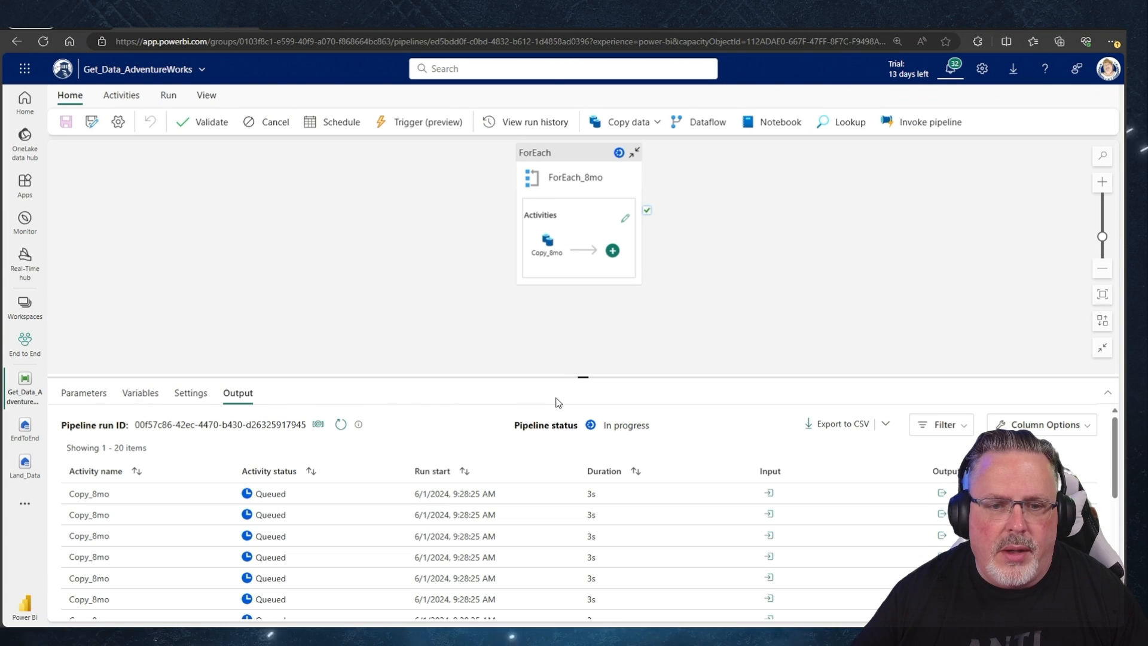
Enlarge the run output area to monitor the copy activities' status, and check the pipeline's concurrency setting.
{"action": "left_click_drag", "start_coordinate": [561, 378], "coordinate": [538, 215]}
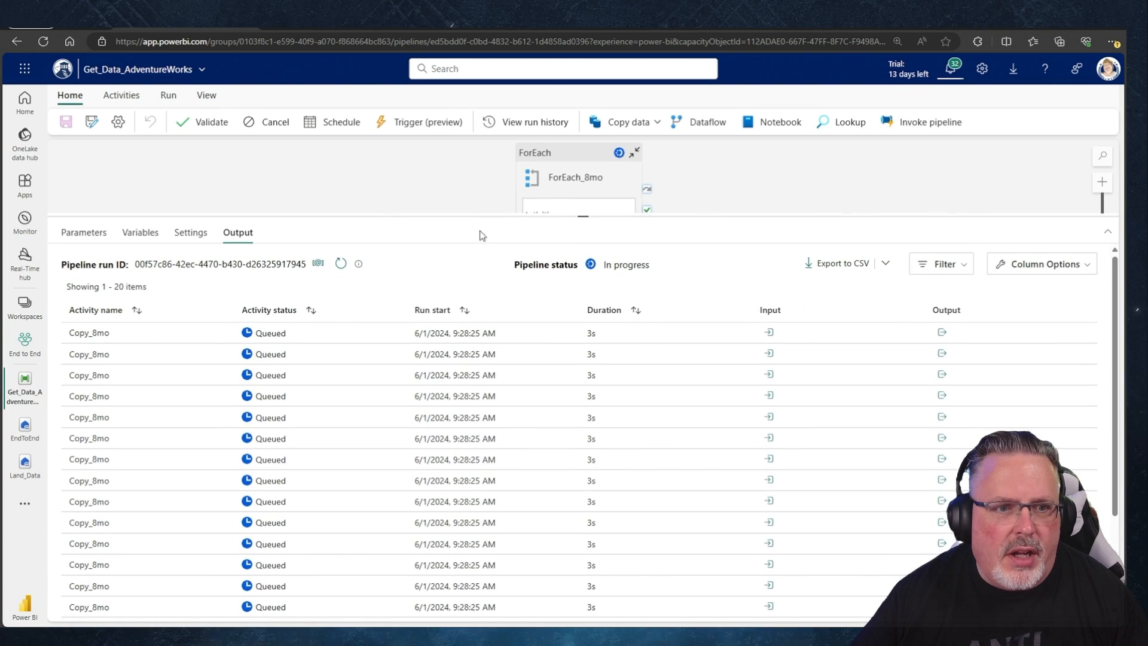
{"action": "scroll", "coordinate": [418, 406], "scroll_direction": "down", "scroll_amount": 5}
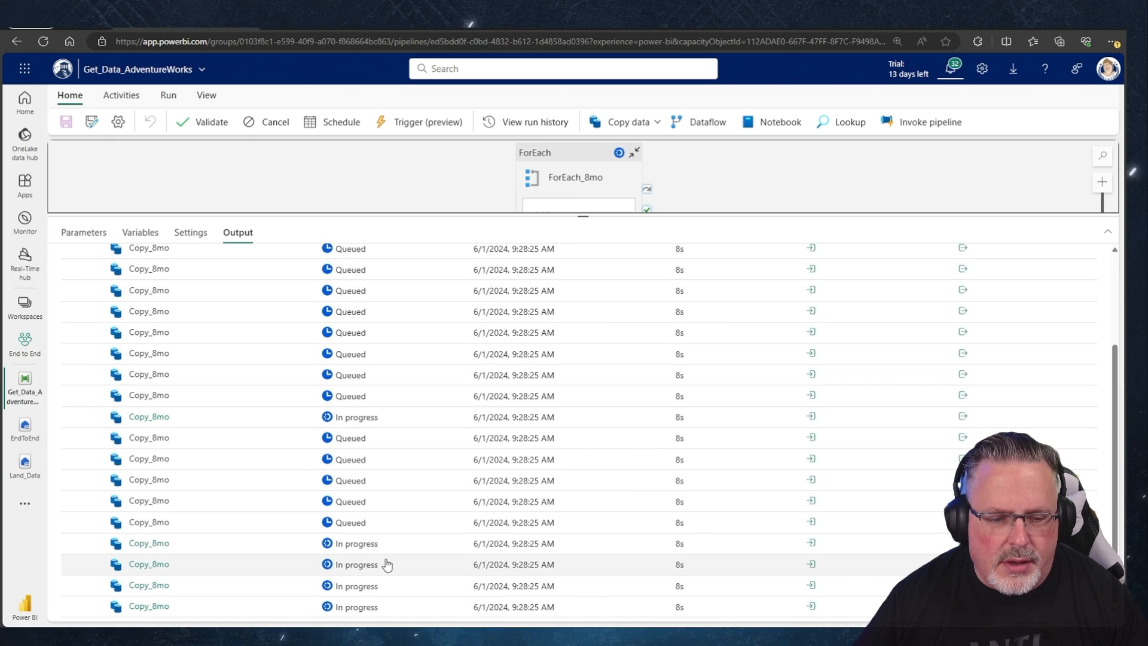
{"action": "scroll", "coordinate": [383, 431], "scroll_direction": "up", "scroll_amount": 5}
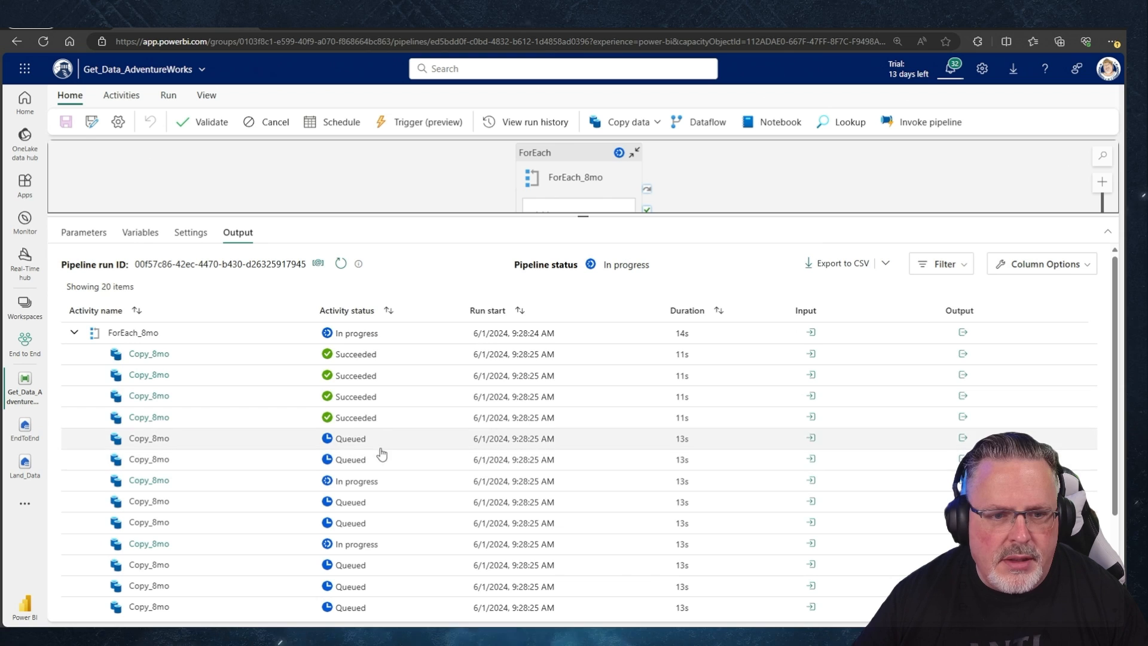
{"action": "scroll", "coordinate": [403, 442], "scroll_direction": "down", "scroll_amount": 3}
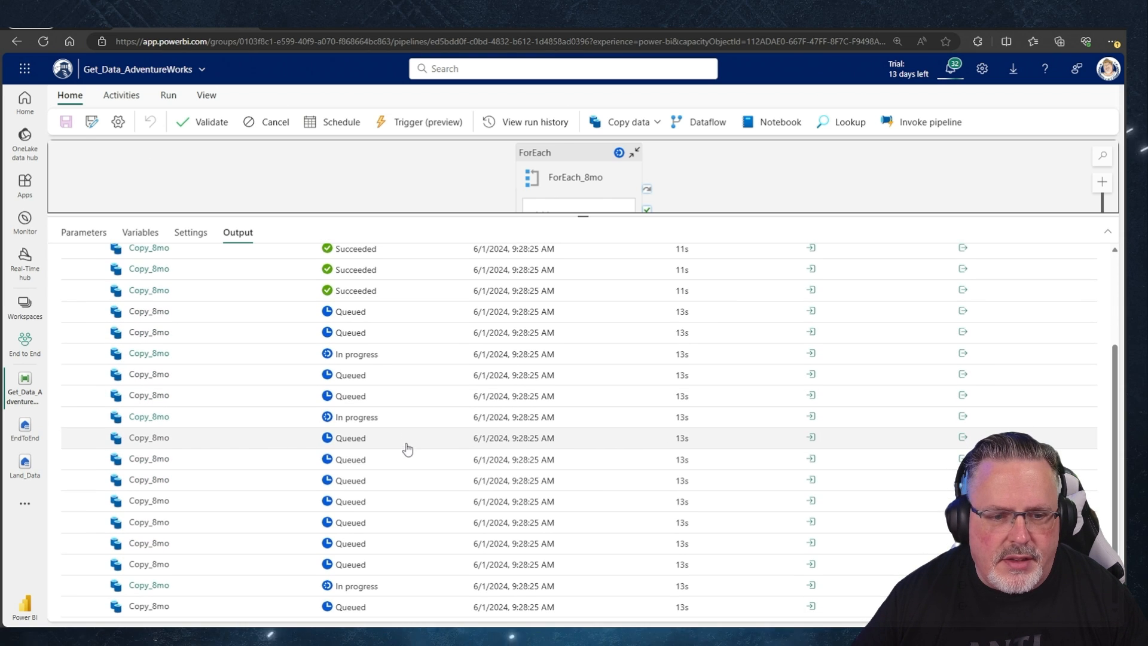
{"action": "left_click", "coordinate": [191, 232]}
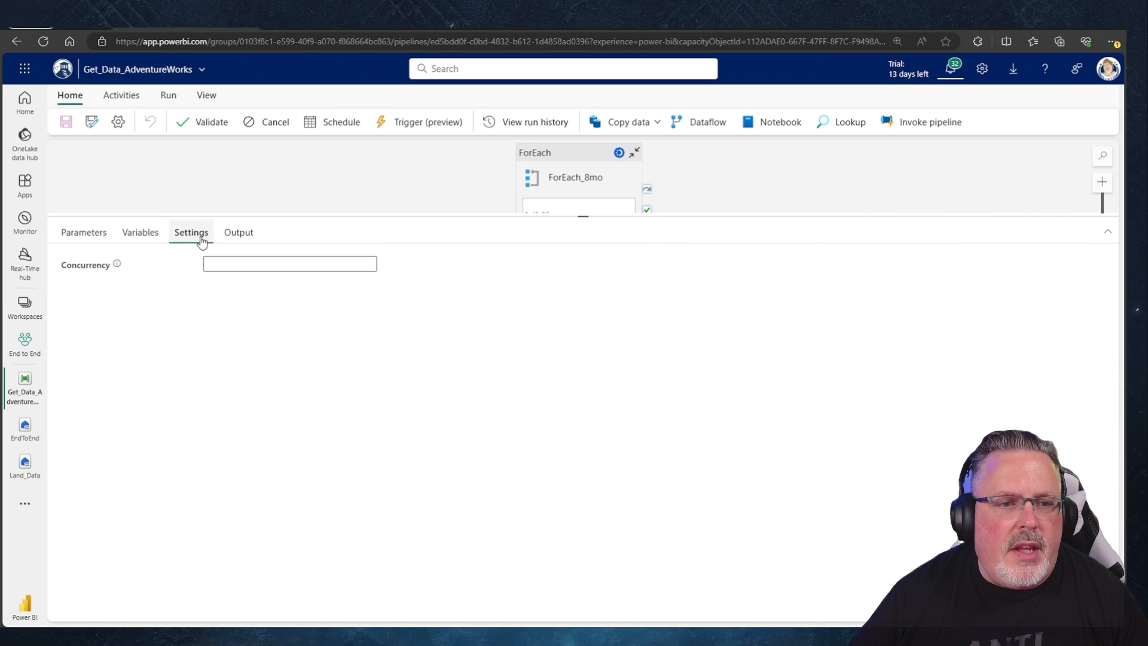
{"action": "left_click", "coordinate": [238, 233]}
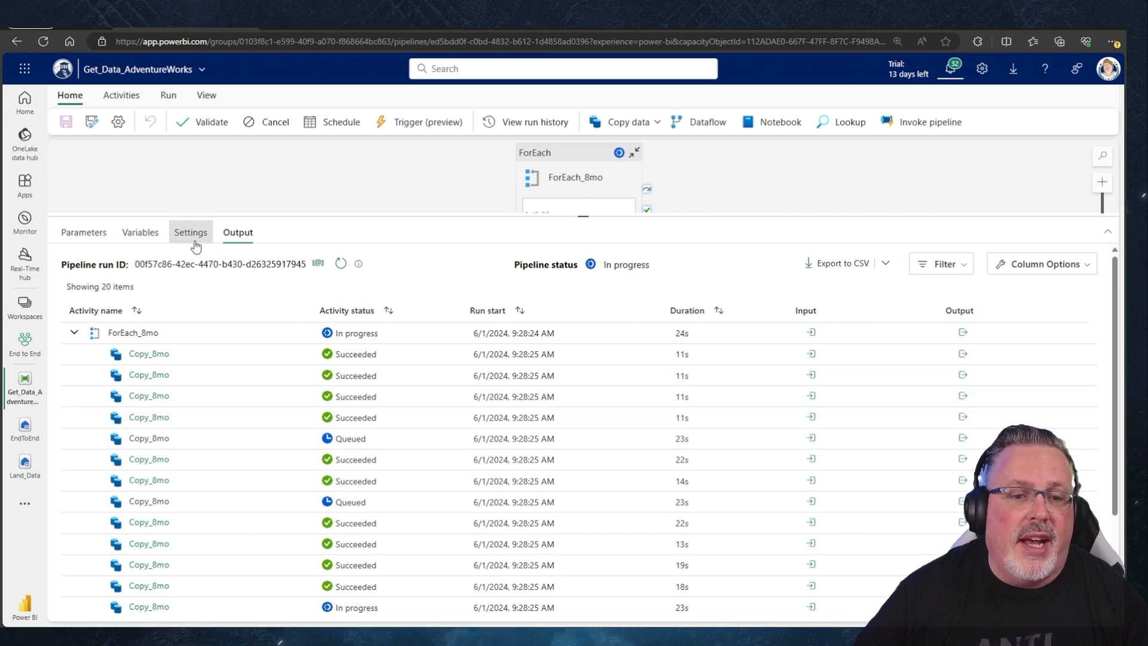
{"action": "left_click", "coordinate": [191, 233]}
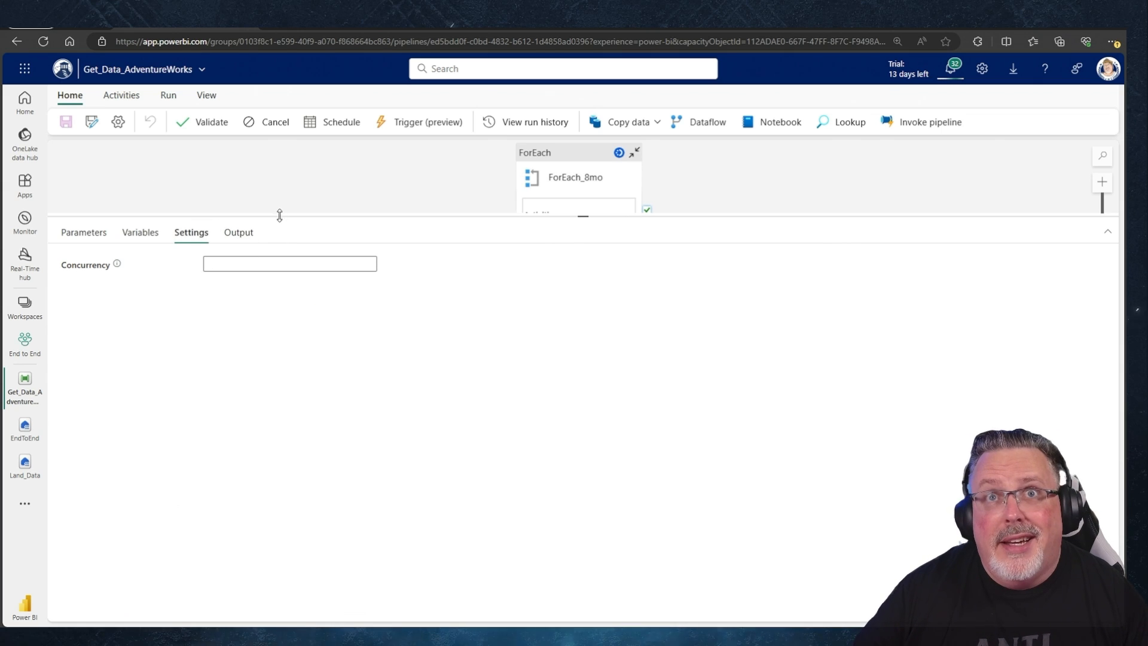
{"action": "left_click", "coordinate": [239, 232]}
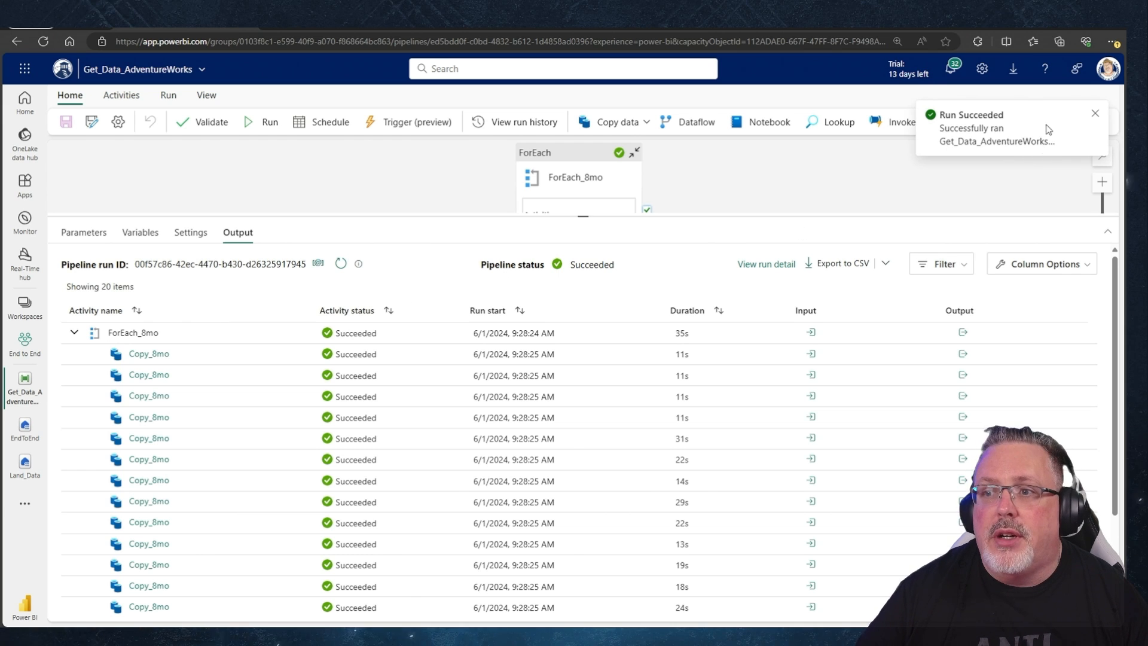
Dismiss the run notification, review the copy activities and open the run details to check the start and end times.
{"action": "left_click", "coordinate": [1097, 115]}
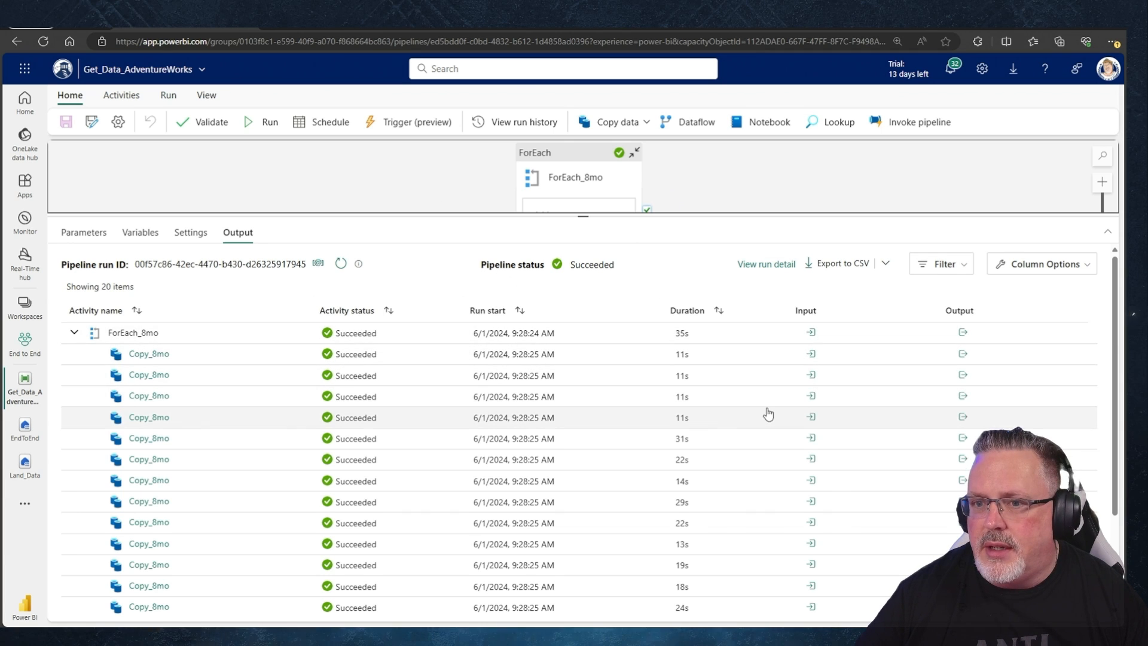
{"action": "scroll", "coordinate": [764, 412], "scroll_direction": "down", "scroll_amount": 3}
{"action": "scroll", "coordinate": [718, 389], "scroll_direction": "up", "scroll_amount": 3}
{"action": "scroll", "coordinate": [674, 348], "scroll_direction": "up", "scroll_amount": 1}
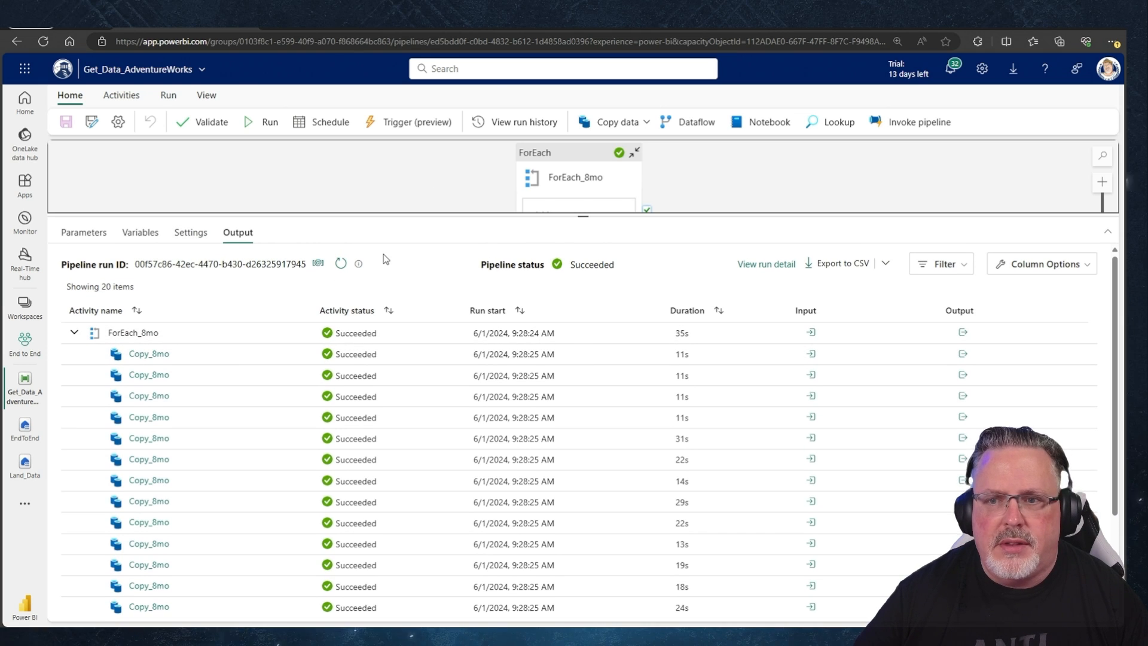
{"action": "left_click", "coordinate": [754, 263]}
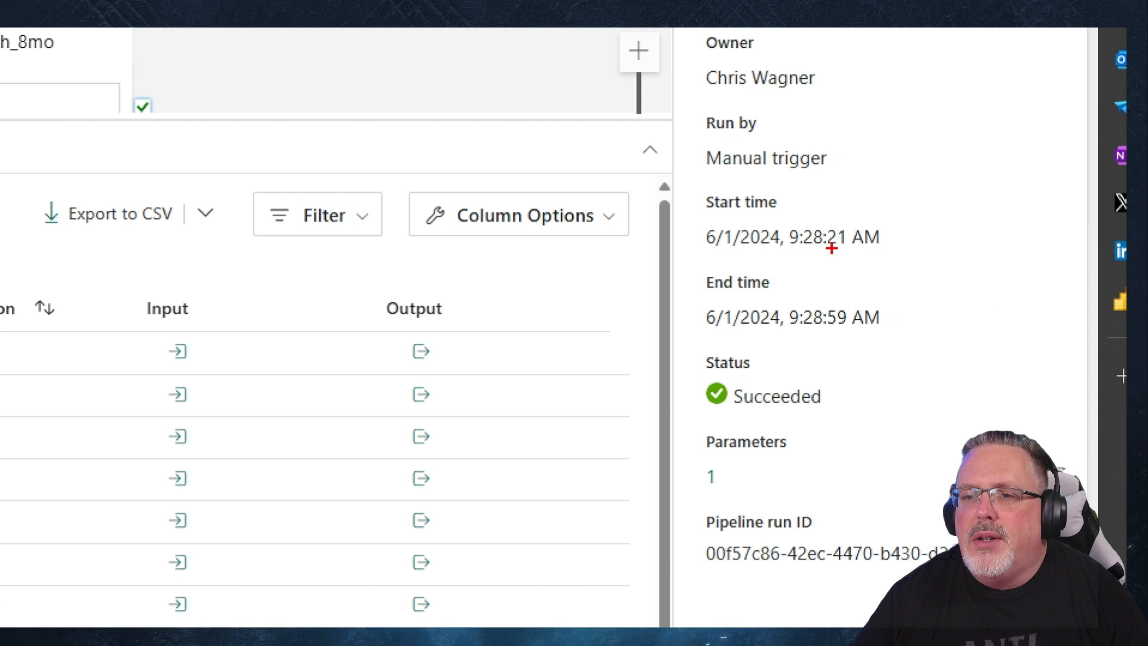
{"action": "left_click_drag", "start_coordinate": [787, 222], "coordinate": [854, 250]}
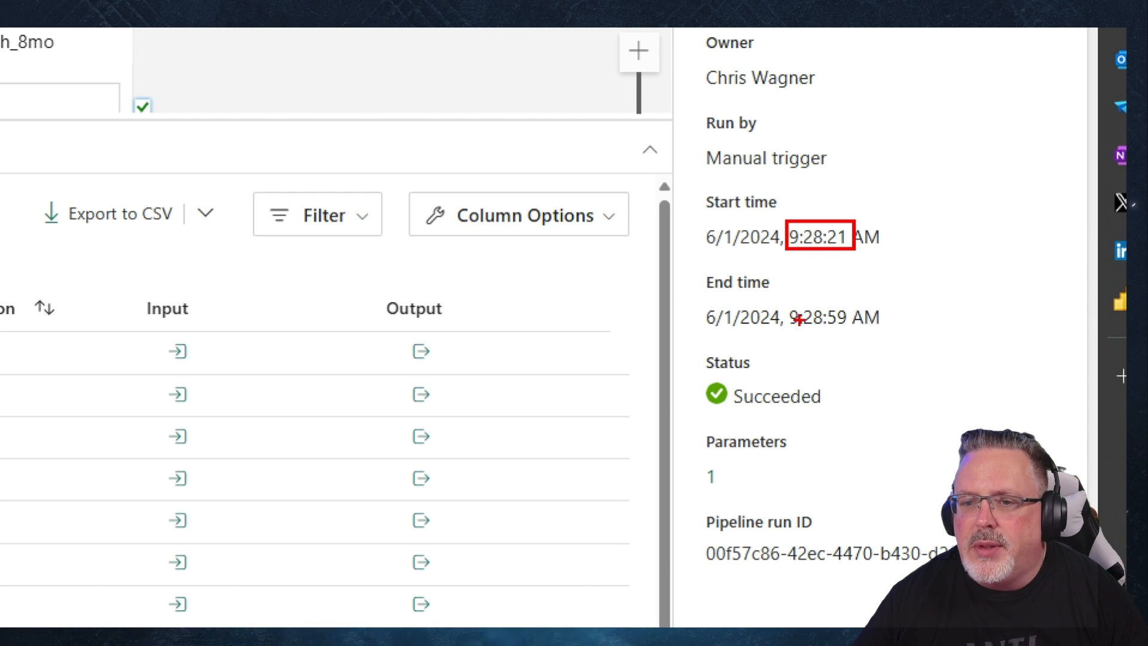
{"action": "left_click_drag", "start_coordinate": [787, 305], "coordinate": [850, 328]}
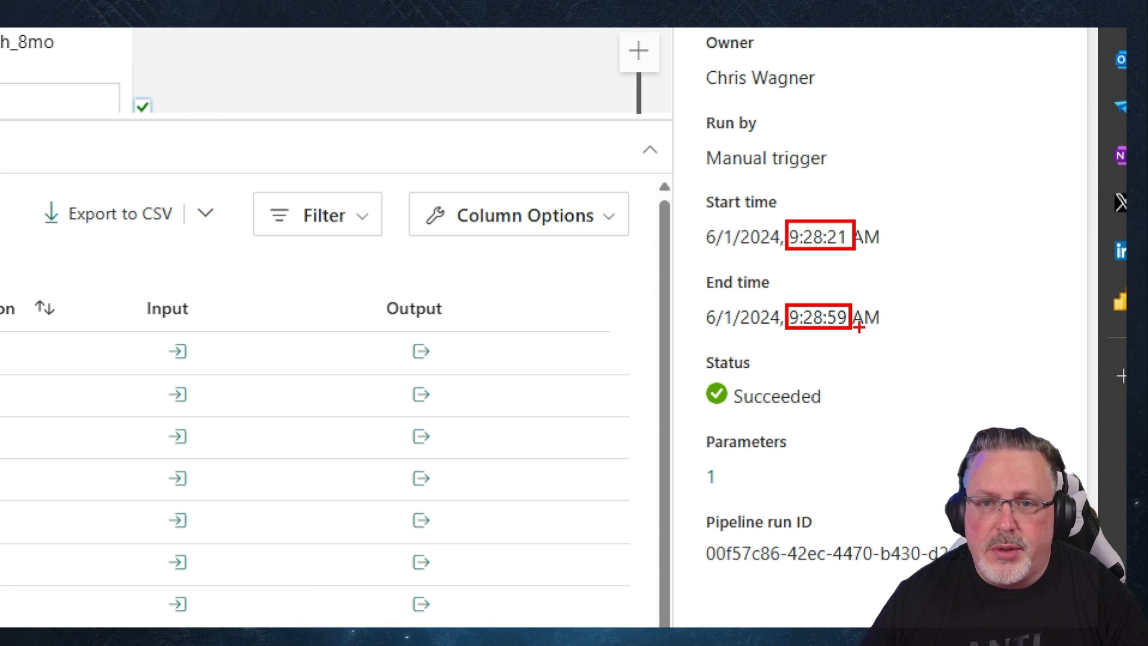
{"action": "key", "text": "Escape"}
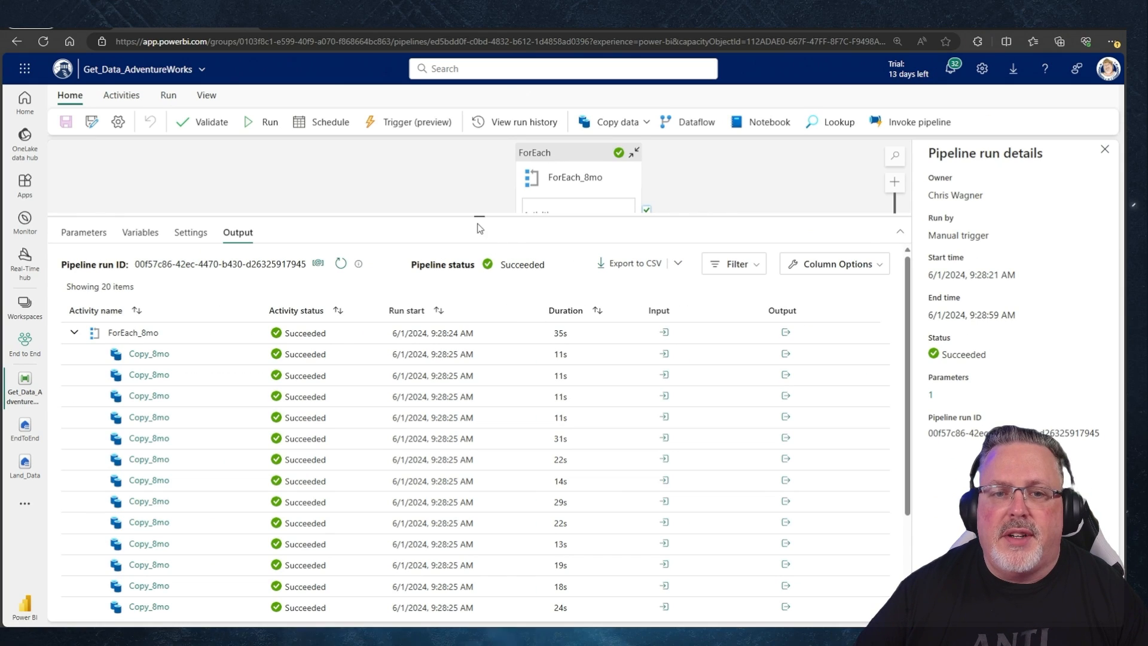
Inspect the pipeline's concurrency setting and its variables.
{"action": "left_click", "coordinate": [190, 234]}
{"action": "left_click", "coordinate": [241, 267]}
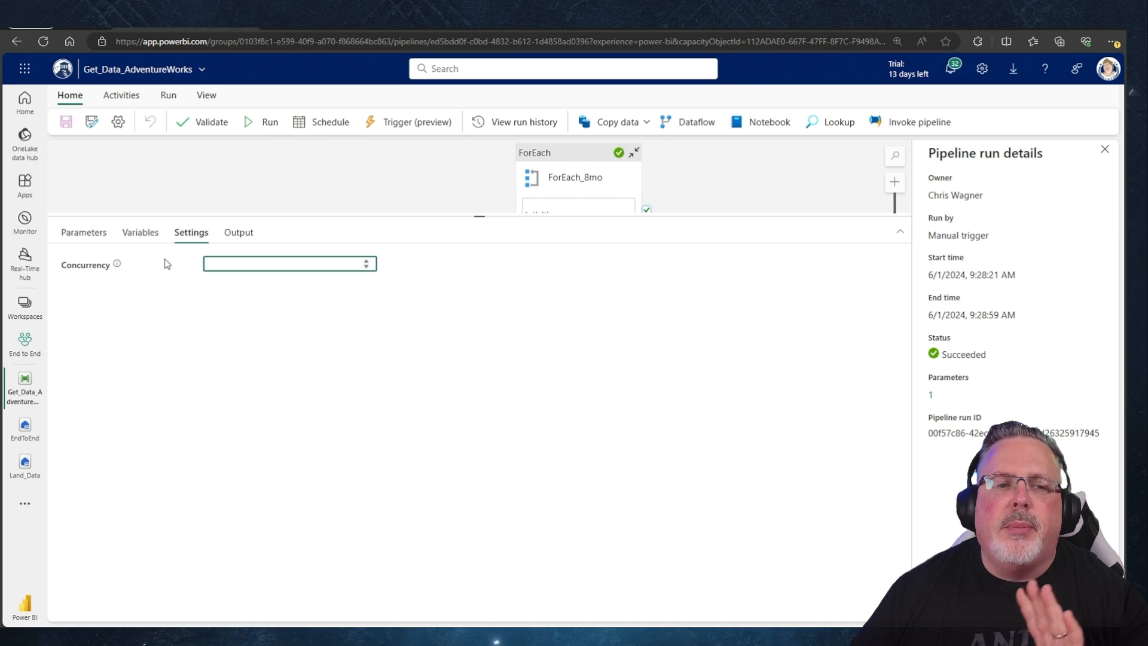
{"action": "left_click", "coordinate": [142, 236]}
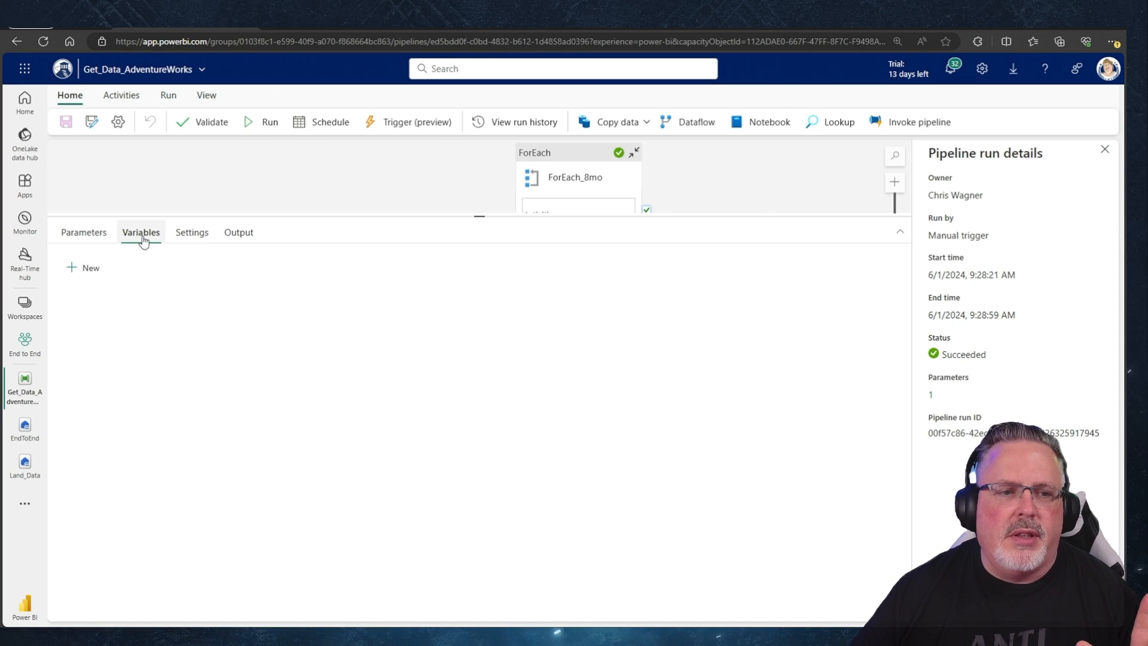
Review the pipeline's parameters and enlarge the canvas so the ForEach activity is fully shown.
{"action": "left_click", "coordinate": [86, 237]}
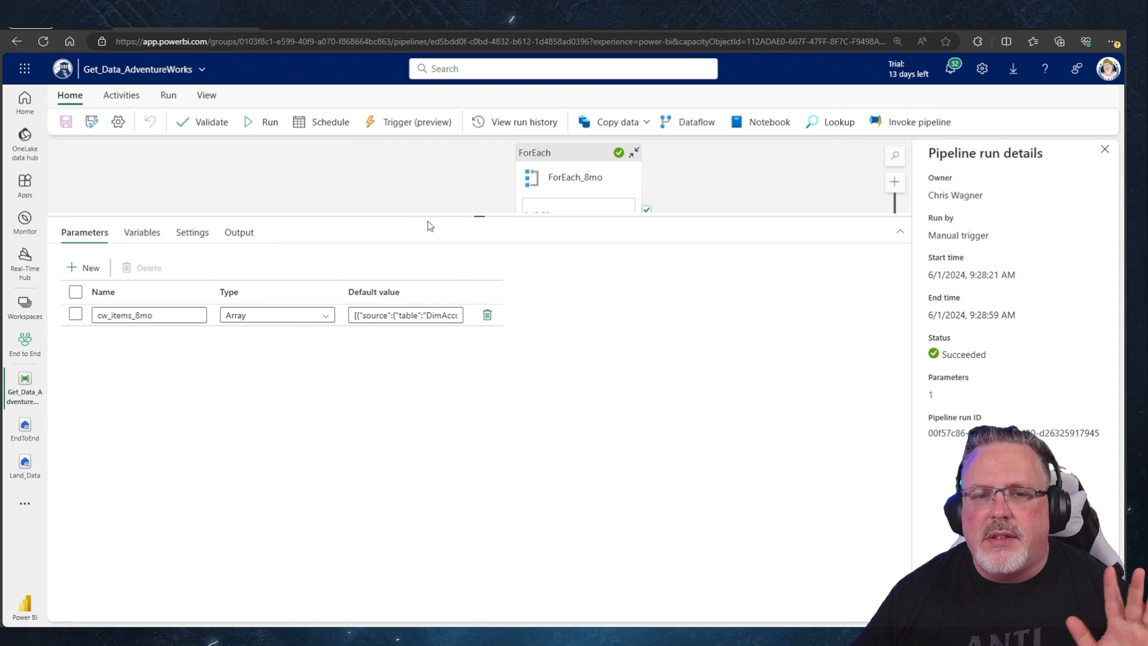
{"action": "left_click_drag", "start_coordinate": [459, 218], "coordinate": [483, 367]}
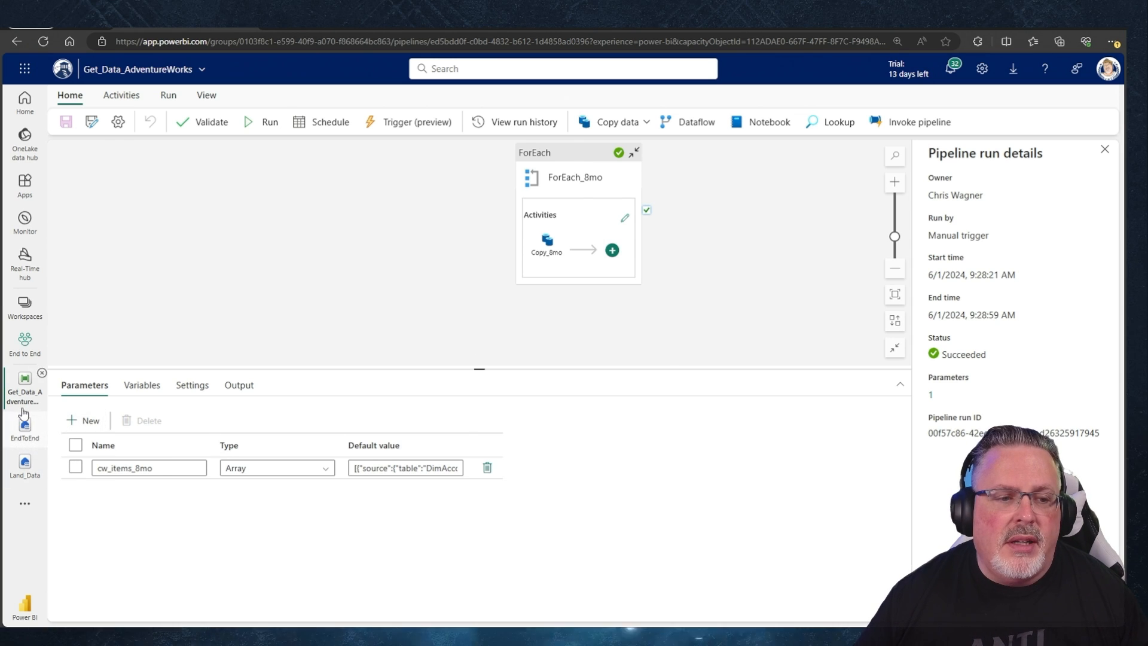
Return to the End to End workspace, review the Land Data task's items and open the Datamart task's EndToEnd lakehouse.
{"action": "left_click", "coordinate": [21, 352]}
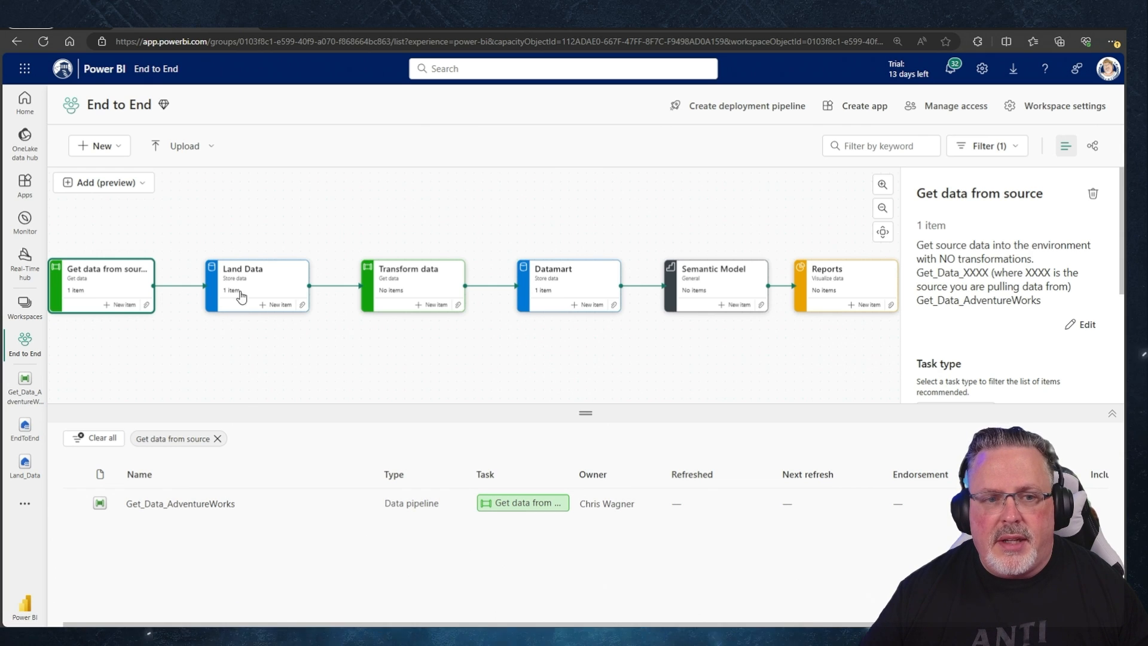
{"action": "left_click", "coordinate": [259, 283]}
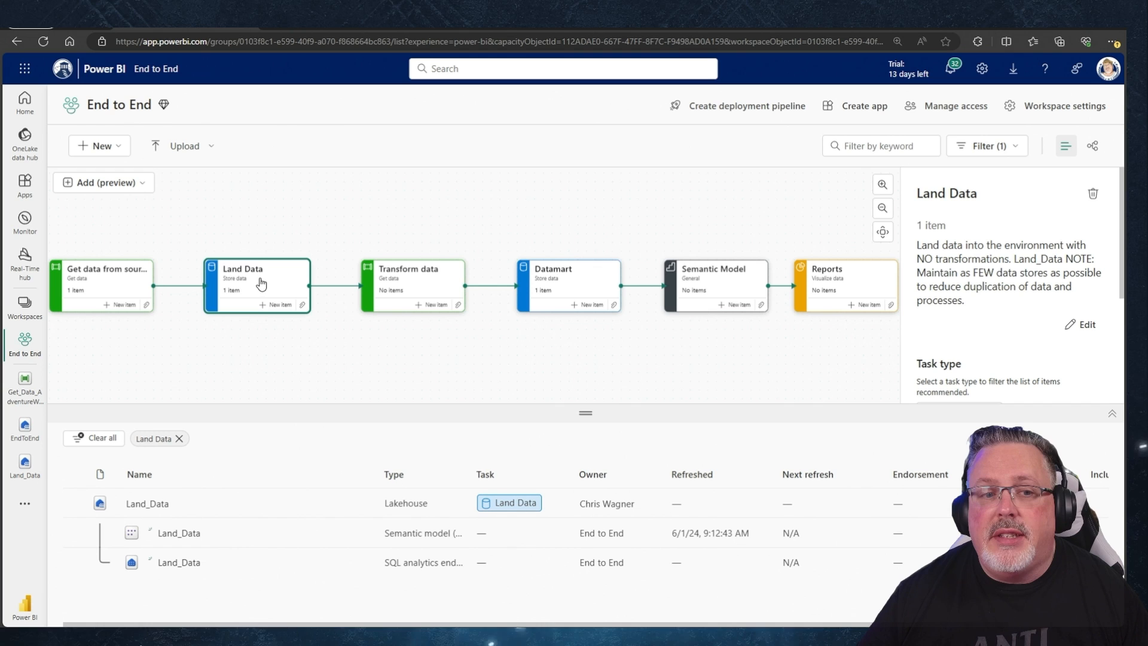
{"action": "left_click", "coordinate": [591, 277]}
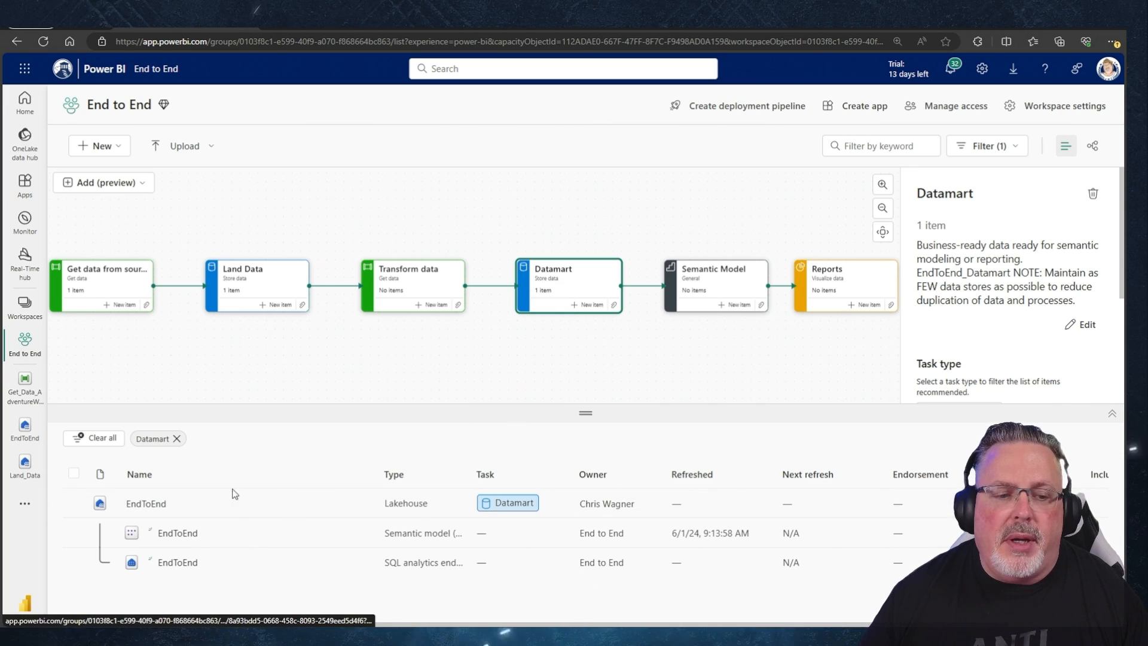
{"action": "left_click", "coordinate": [146, 504]}
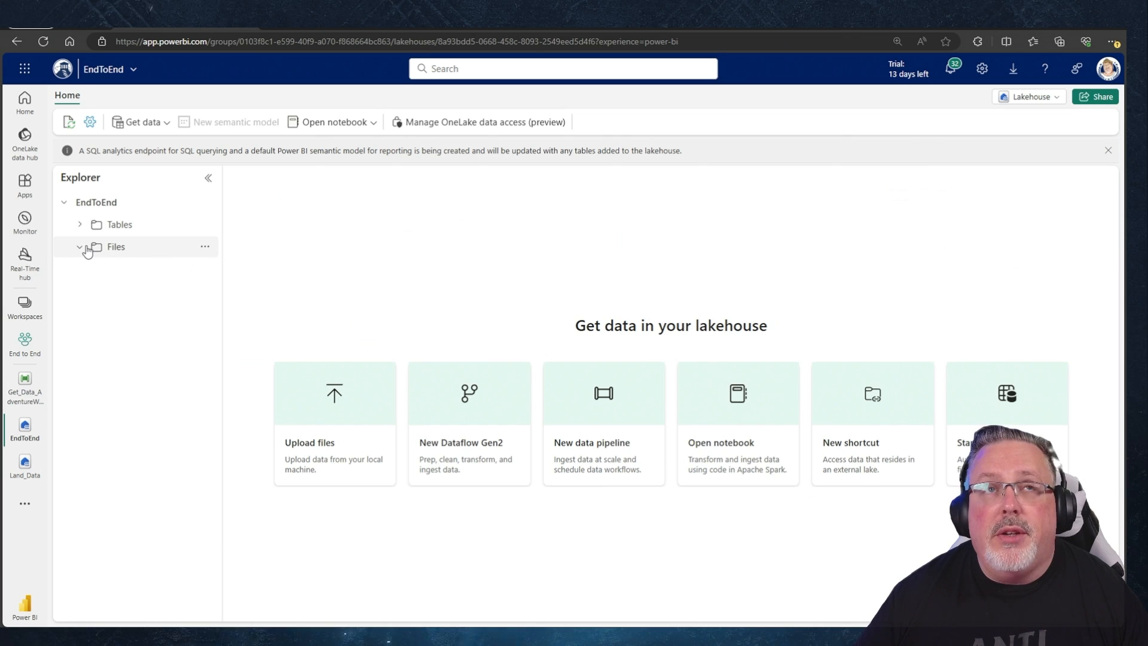
Start a new shortcut in the EndToEnd lakehouse's Tables folder, using the Land_Data lakehouse in Microsoft OneLake as its source.
{"action": "left_click", "coordinate": [205, 227]}
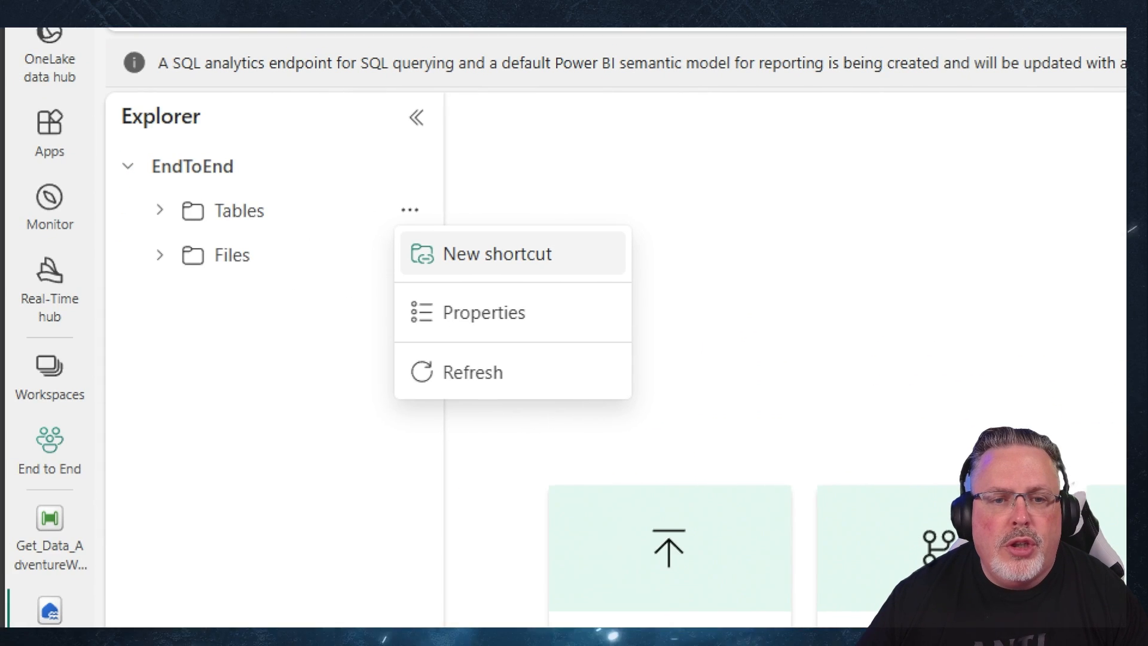
{"action": "mouse_move", "coordinate": [335, 208]}
{"action": "left_mouse_down"}
{"action": "mouse_move", "coordinate": [628, 272]}
{"action": "mouse_move", "coordinate": [756, 274]}
{"action": "mouse_move", "coordinate": [317, 305]}
{"action": "mouse_move", "coordinate": [383, 306]}
{"action": "left_mouse_up"}
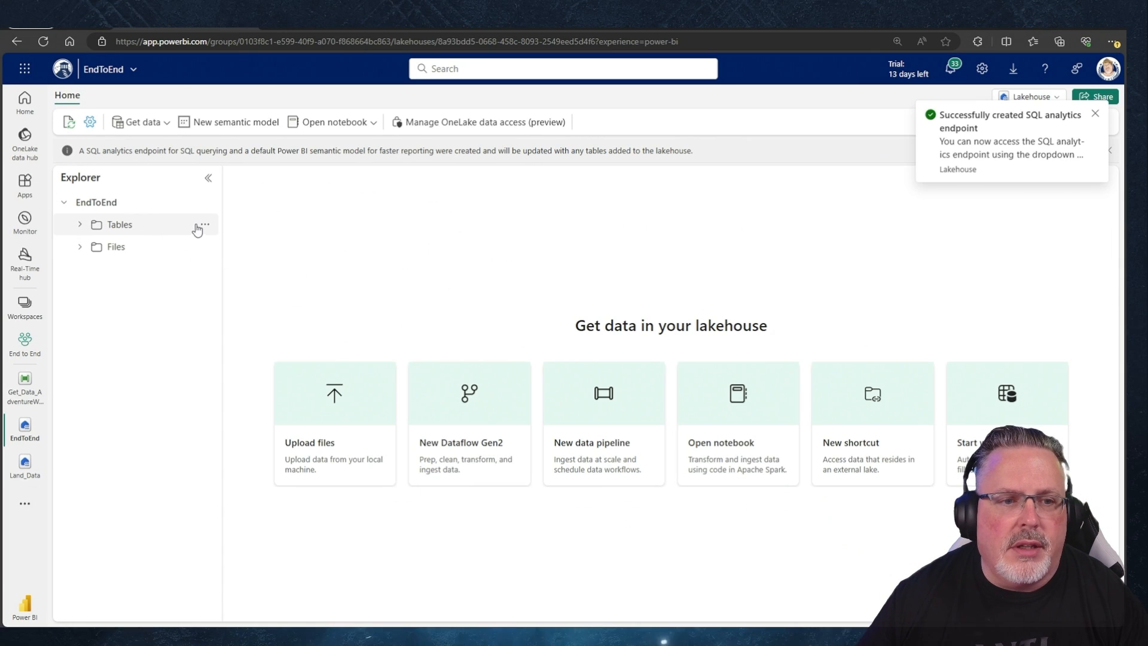
{"action": "left_click", "coordinate": [388, 210]}
{"action": "left_click", "coordinate": [210, 228]}
{"action": "left_click", "coordinate": [206, 227]}
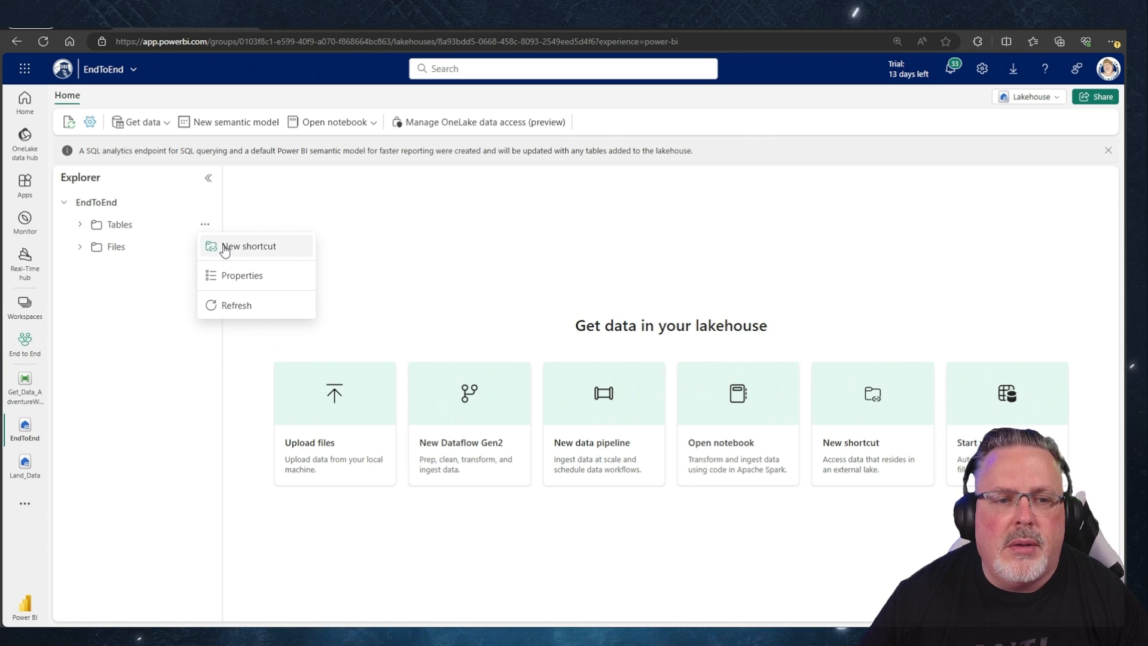
{"action": "left_click", "coordinate": [225, 245]}
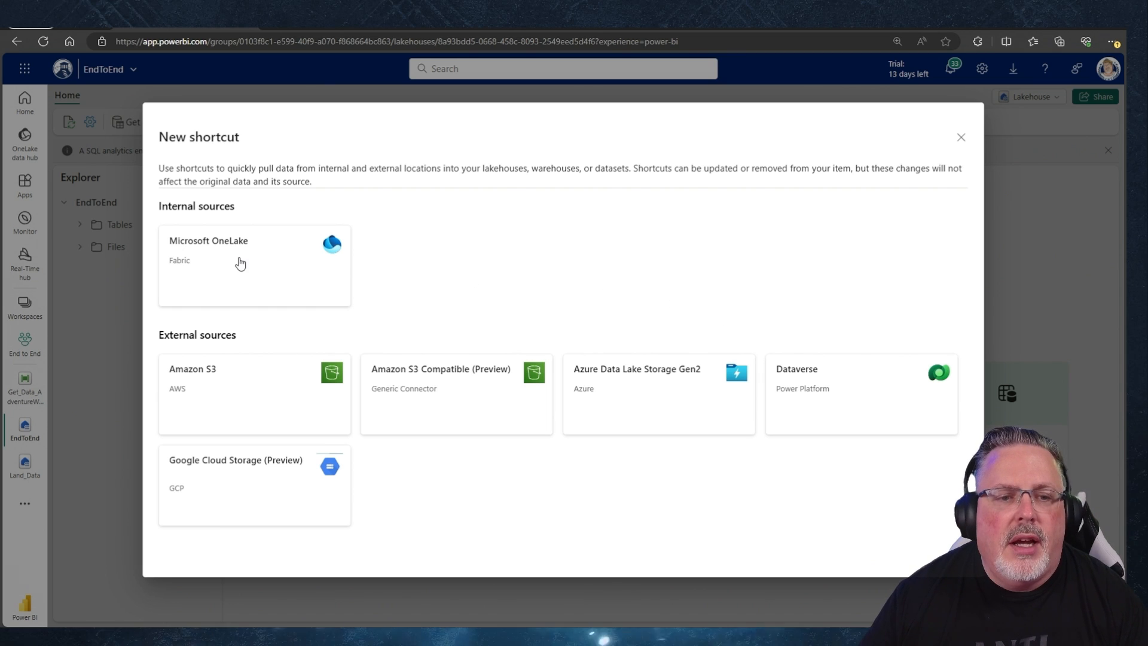
{"action": "left_click", "coordinate": [255, 247]}
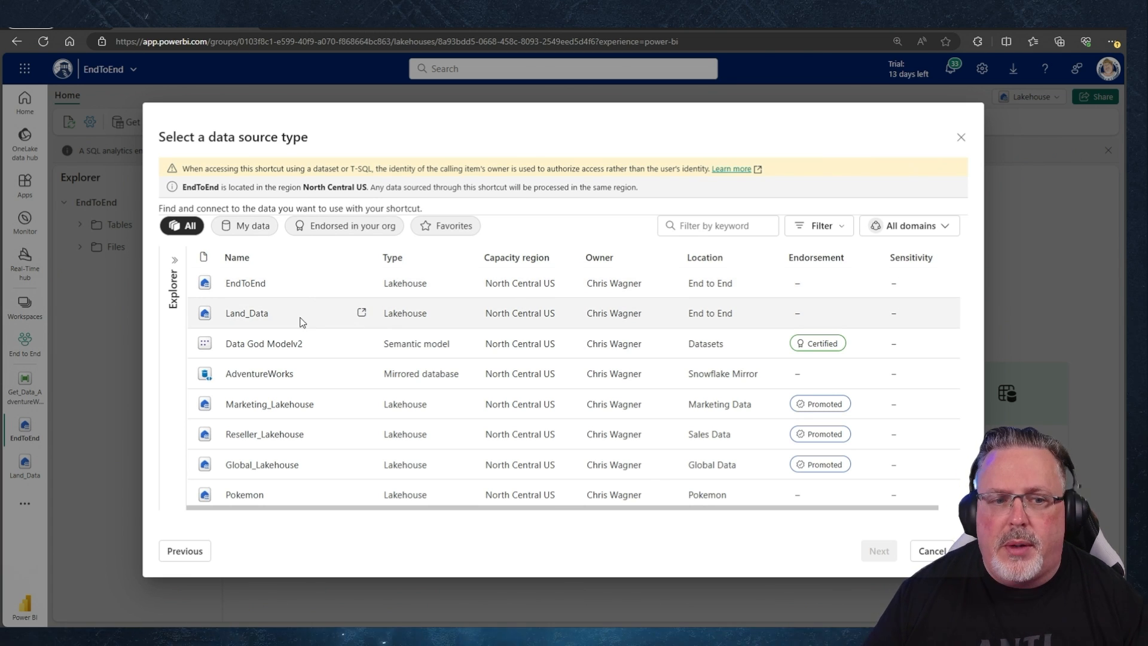
{"action": "left_click", "coordinate": [251, 324]}
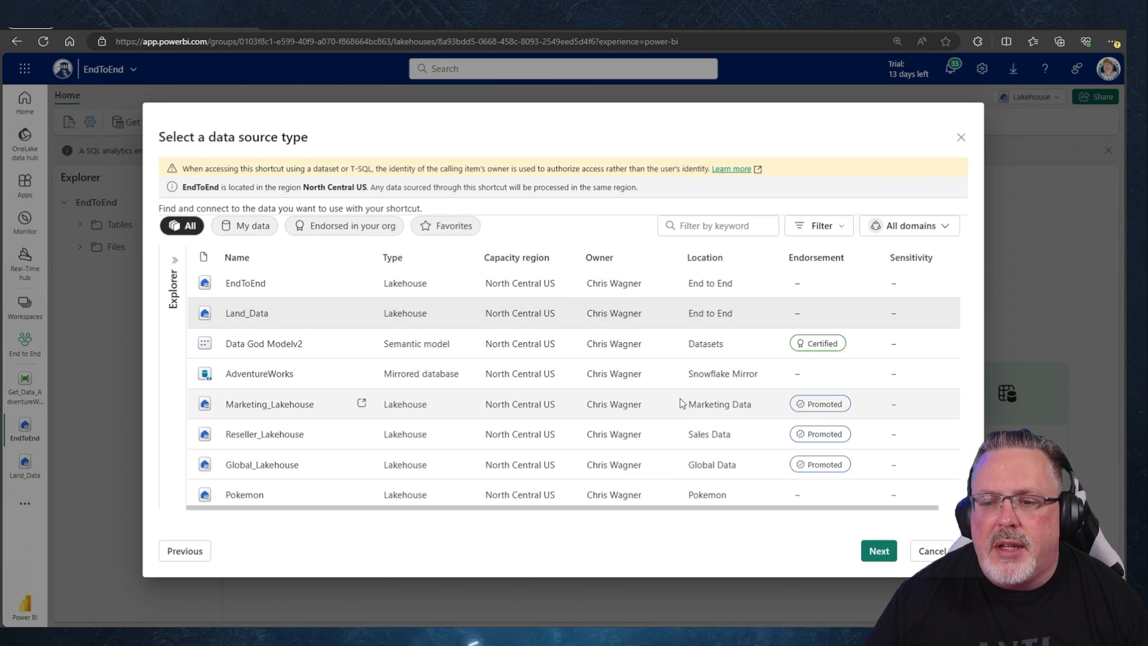
{"action": "left_click", "coordinate": [884, 555]}
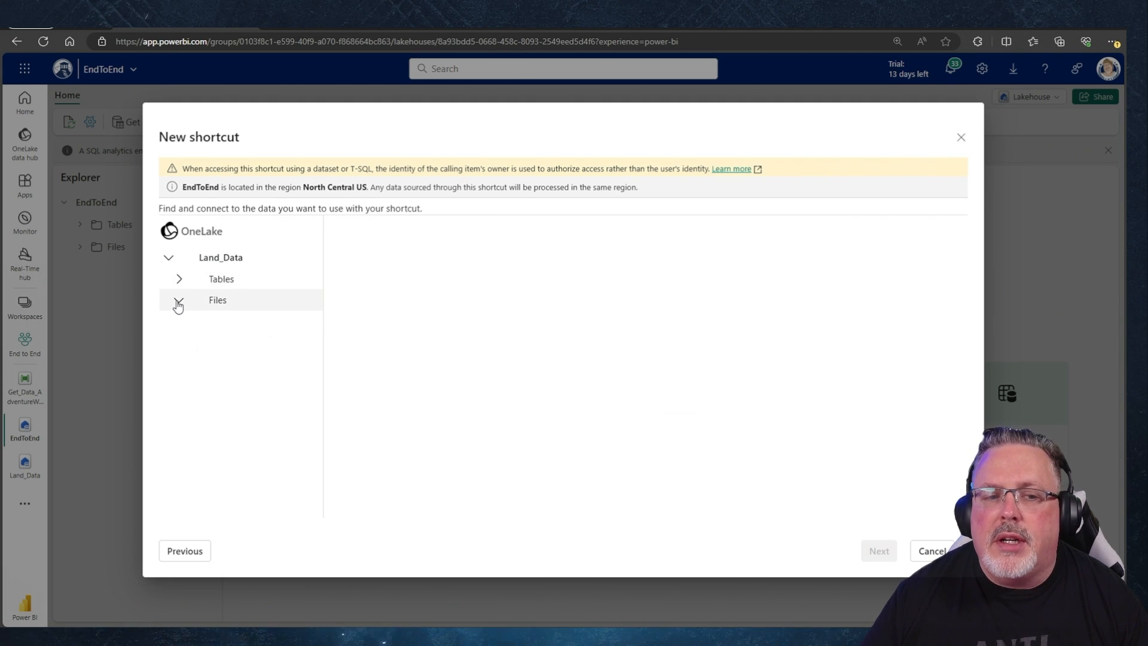
Select every table in Land_Data's Tables folder for the shortcuts and proceed to the review of the selection.
{"action": "left_click", "coordinate": [179, 280]}
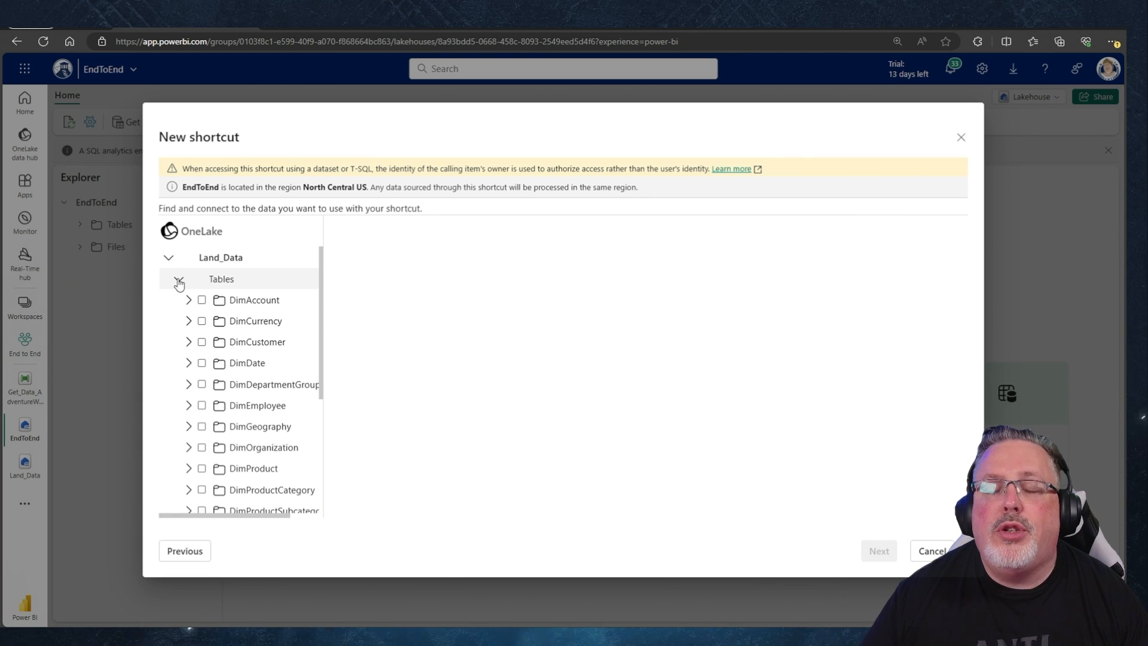
{"action": "left_click", "coordinate": [202, 300]}
{"action": "left_click", "coordinate": [201, 321]}
{"action": "left_click", "coordinate": [202, 341]}
{"action": "left_click", "coordinate": [202, 363]}
{"action": "left_click", "coordinate": [202, 384]}
{"action": "left_click", "coordinate": [202, 405]}
{"action": "left_click", "coordinate": [202, 426]}
{"action": "left_click", "coordinate": [203, 447]}
{"action": "left_click", "coordinate": [203, 468]}
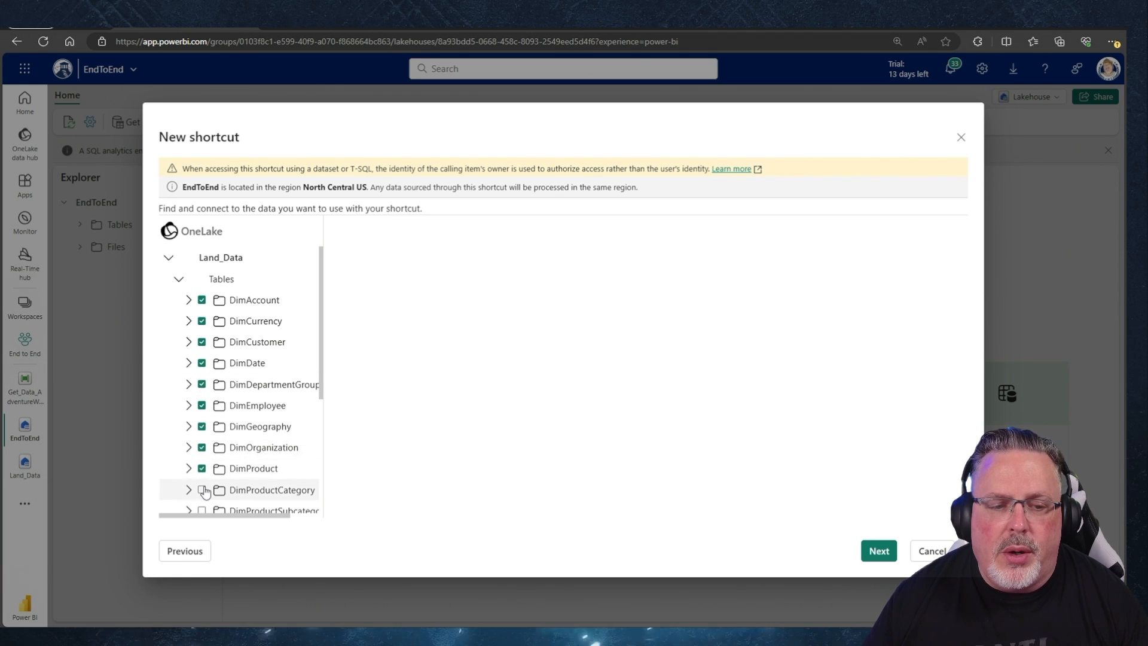
{"action": "left_click", "coordinate": [202, 489]}
{"action": "scroll", "coordinate": [214, 487], "scroll_direction": "down", "scroll_amount": 3}
{"action": "left_click", "coordinate": [202, 331]}
{"action": "left_click", "coordinate": [202, 352]}
{"action": "left_click", "coordinate": [201, 373]}
{"action": "left_click", "coordinate": [202, 393]}
{"action": "left_click", "coordinate": [202, 415]}
{"action": "left_click", "coordinate": [202, 436]}
{"action": "left_click", "coordinate": [202, 458]}
{"action": "left_click", "coordinate": [202, 479]}
{"action": "left_click", "coordinate": [203, 499]}
{"action": "scroll", "coordinate": [213, 498], "scroll_direction": "down", "scroll_amount": 1}
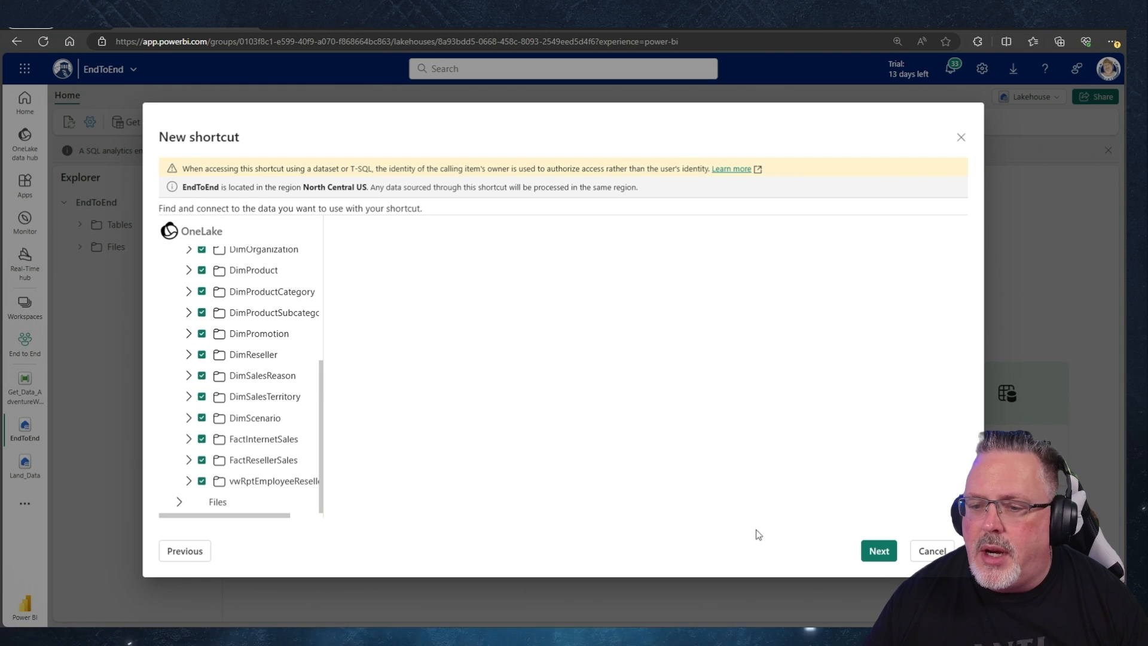
{"action": "left_click", "coordinate": [878, 550]}
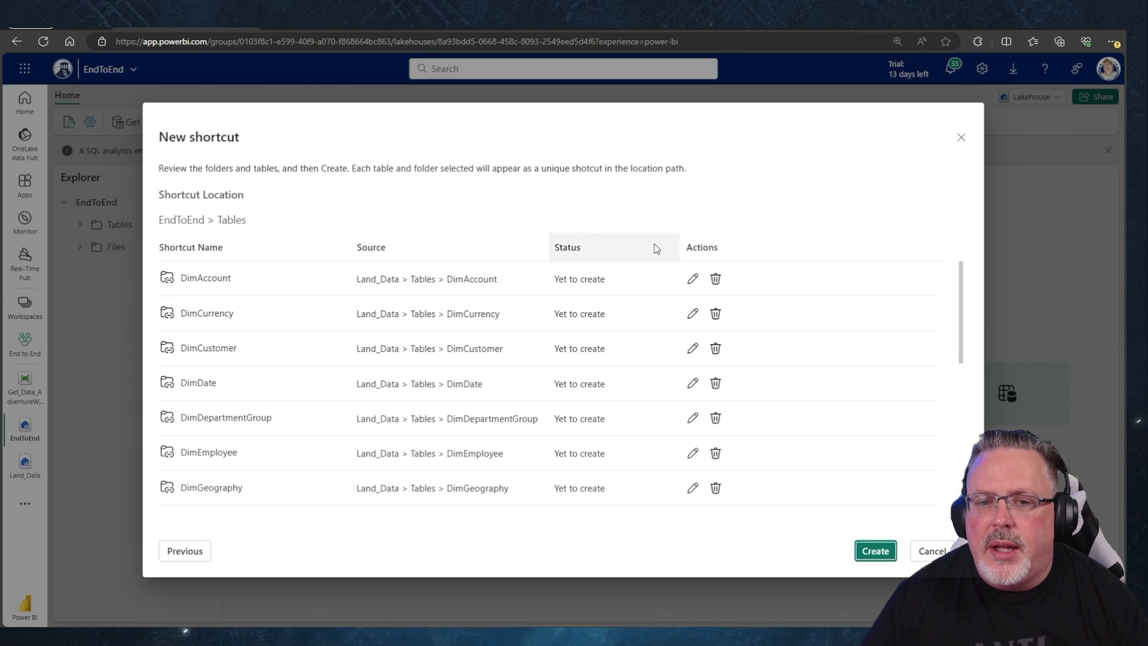
Open the DimAccount shortcut's name for editing and accept it without renaming.
{"action": "left_click", "coordinate": [693, 280]}
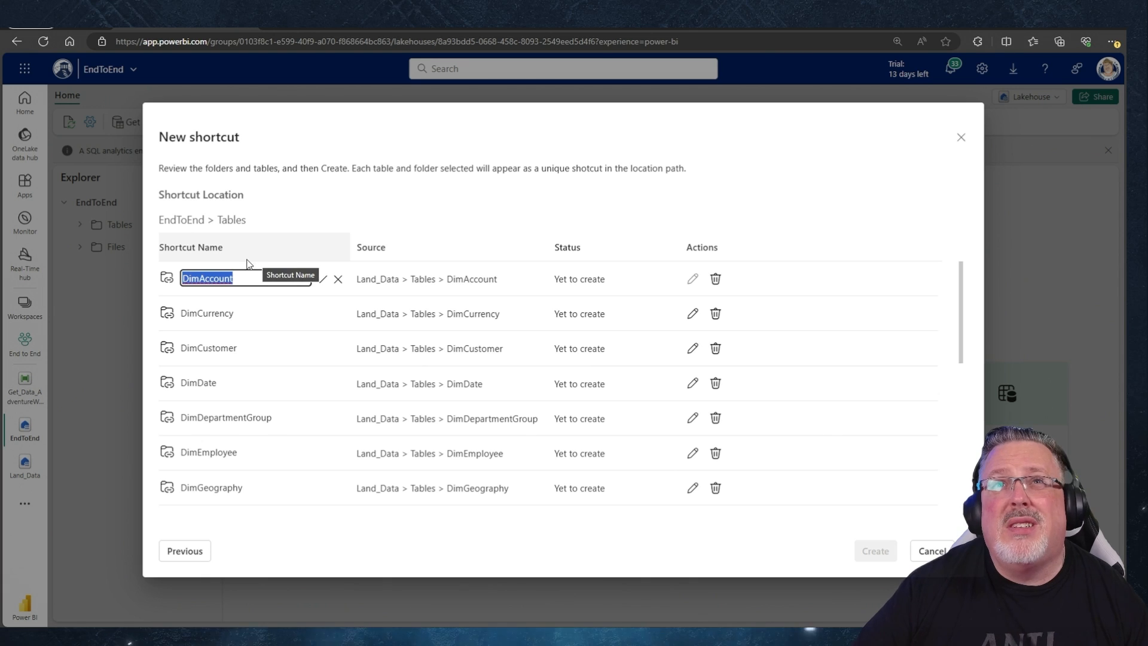
{"action": "left_click", "coordinate": [349, 228]}
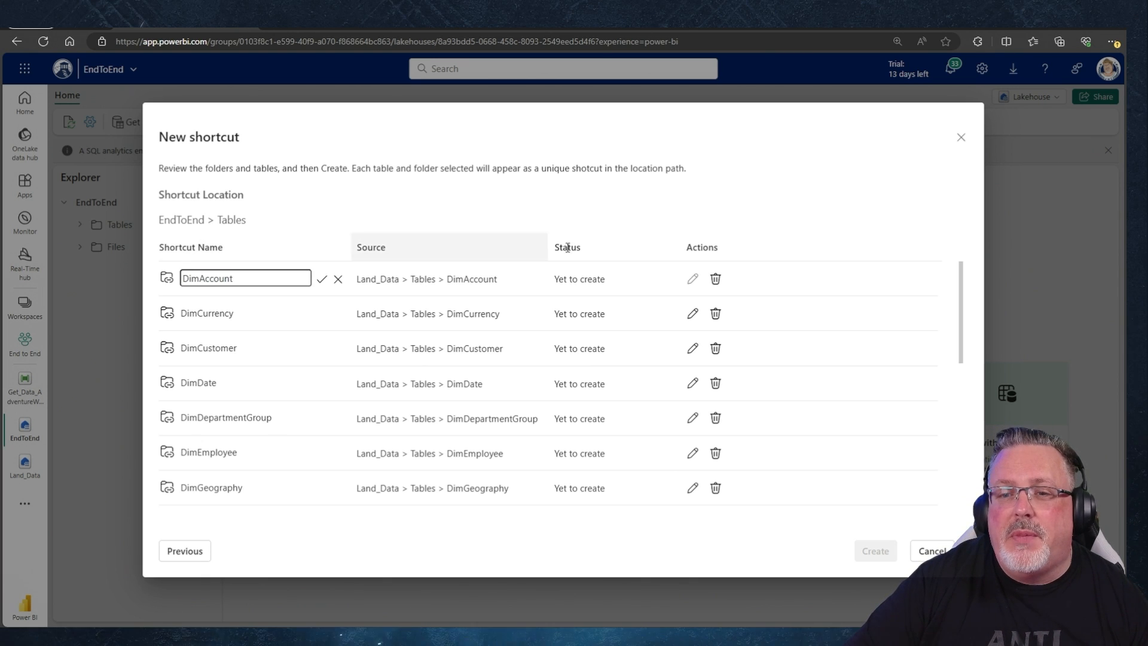
{"action": "left_click", "coordinate": [322, 281]}
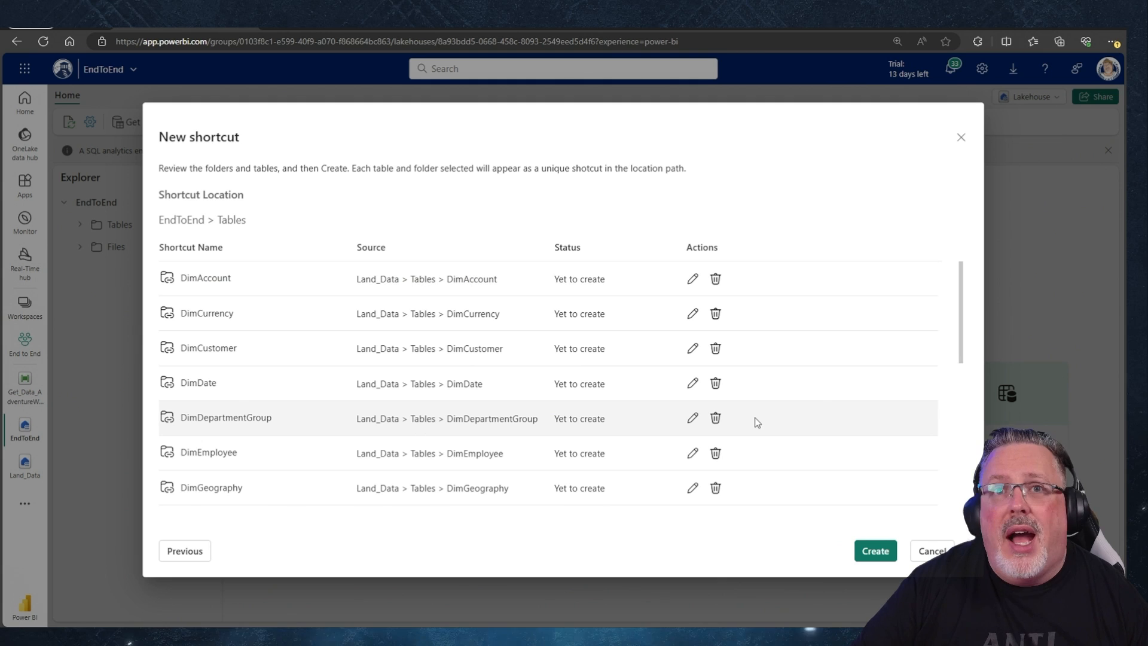
Create the table shortcuts in the EndToEnd lakehouse and preview the DimAccount table.
{"action": "left_click", "coordinate": [878, 551]}
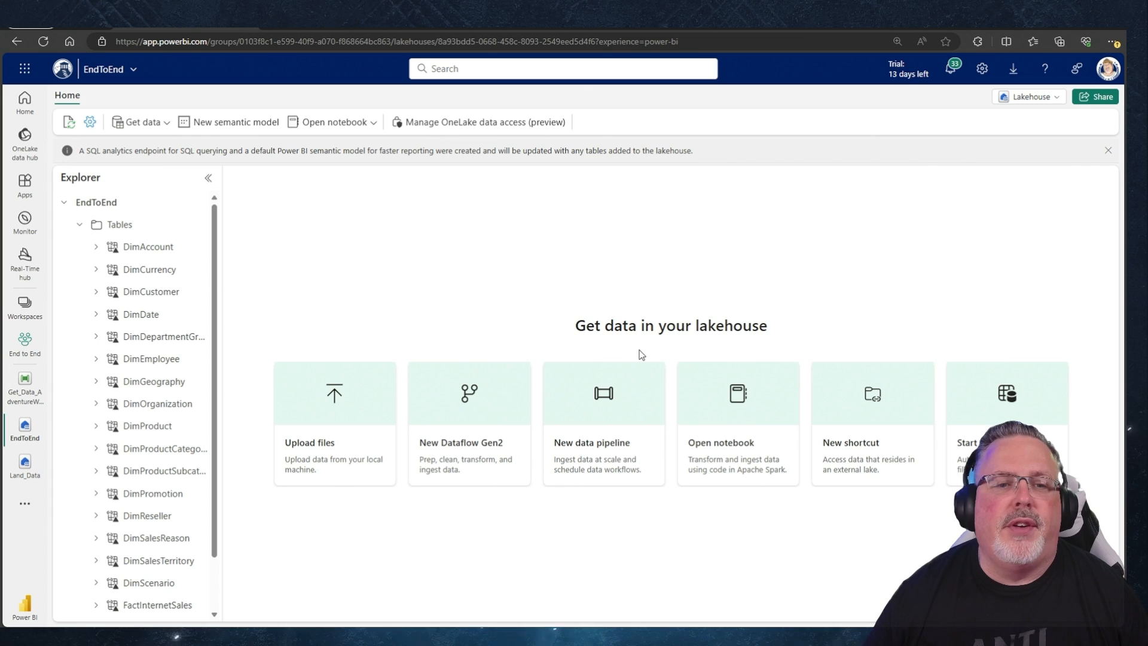
{"action": "left_click", "coordinate": [152, 248]}
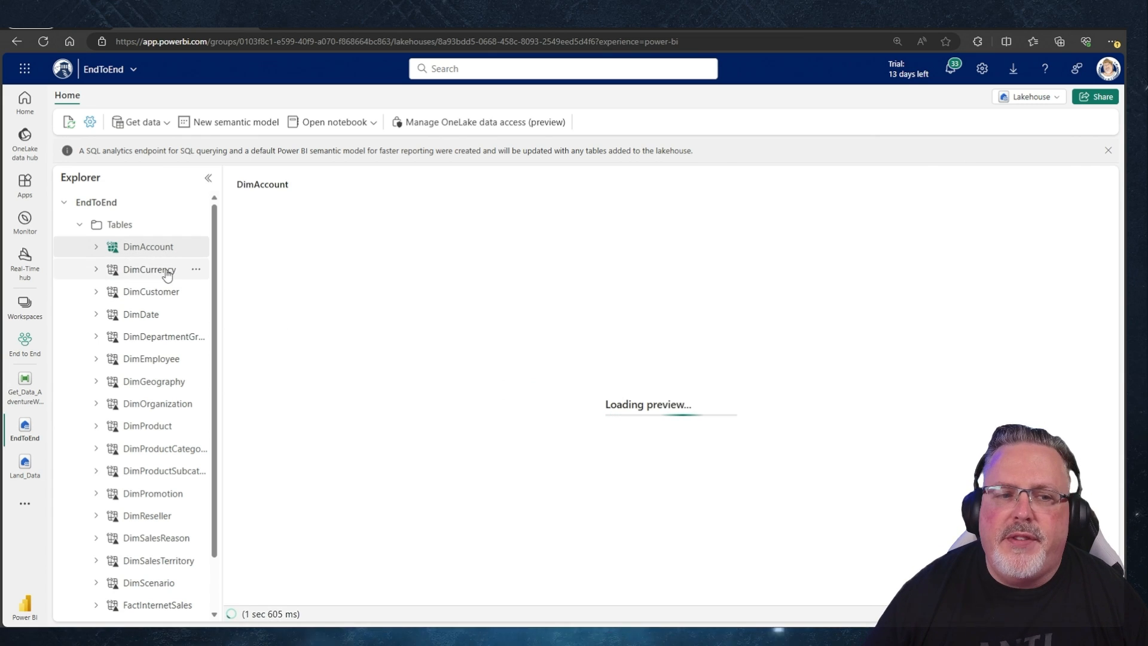
{"action": "scroll", "coordinate": [146, 320], "scroll_direction": "down", "scroll_amount": 1}
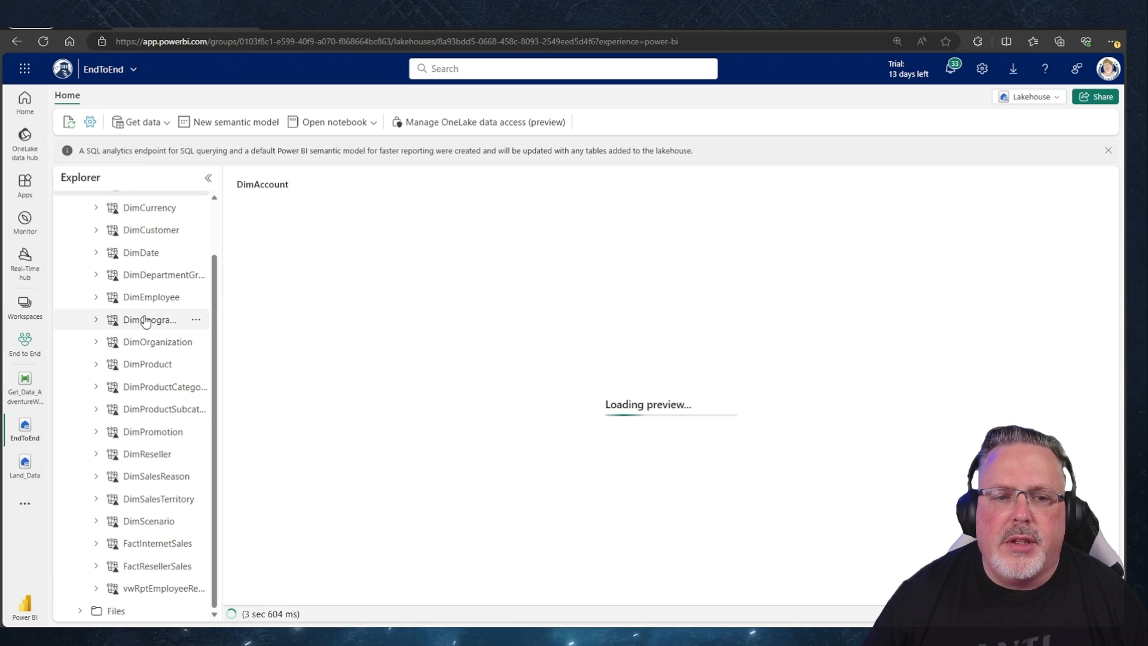
{"action": "scroll", "coordinate": [165, 336], "scroll_direction": "up", "scroll_amount": 1}
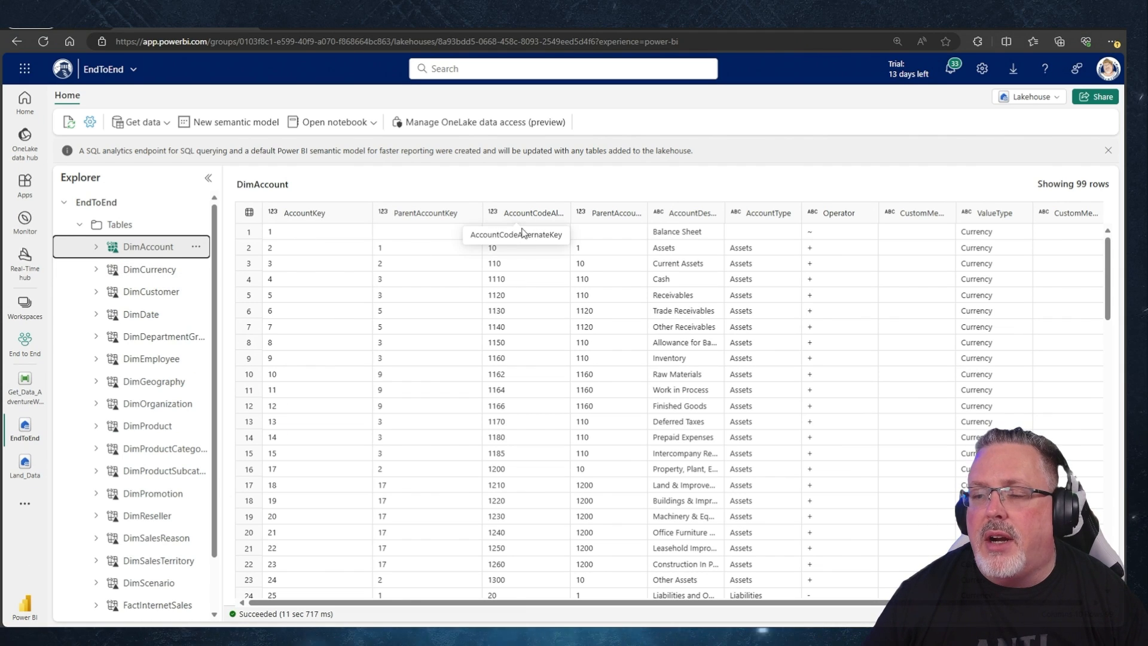
Switch the EndToEnd lakehouse to its SQL analytics endpoint and examine the dbo schema's folders and the query folders.
{"action": "left_click", "coordinate": [1029, 102]}
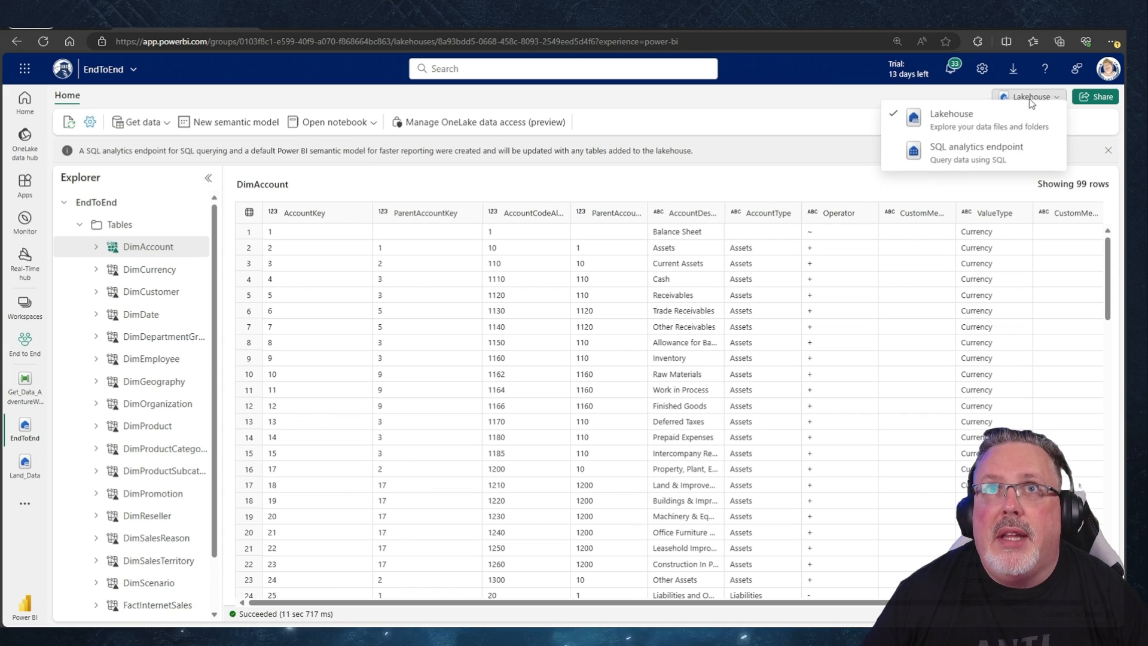
{"action": "left_click", "coordinate": [993, 155]}
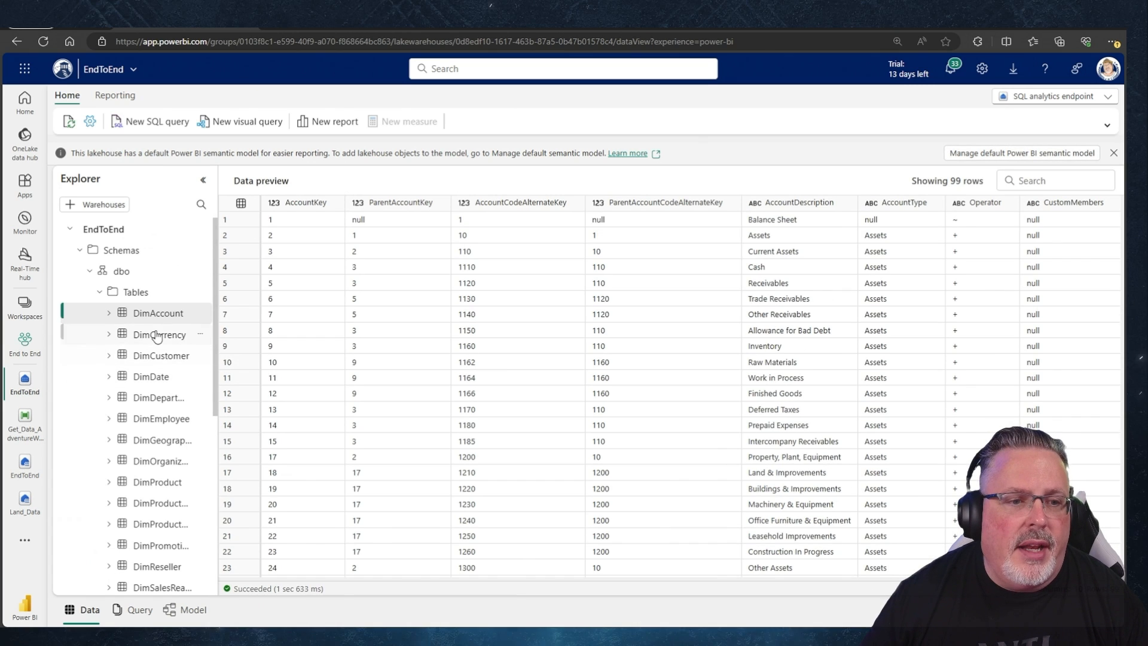
{"action": "left_click", "coordinate": [119, 309]}
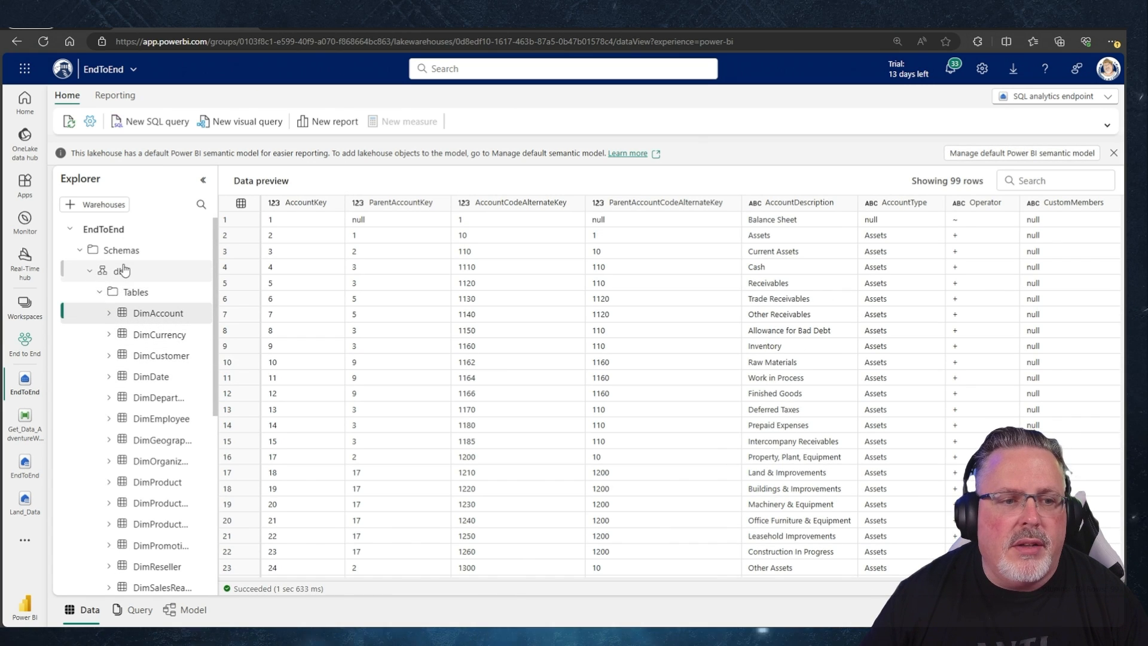
{"action": "left_click", "coordinate": [89, 270]}
{"action": "left_click", "coordinate": [90, 270]}
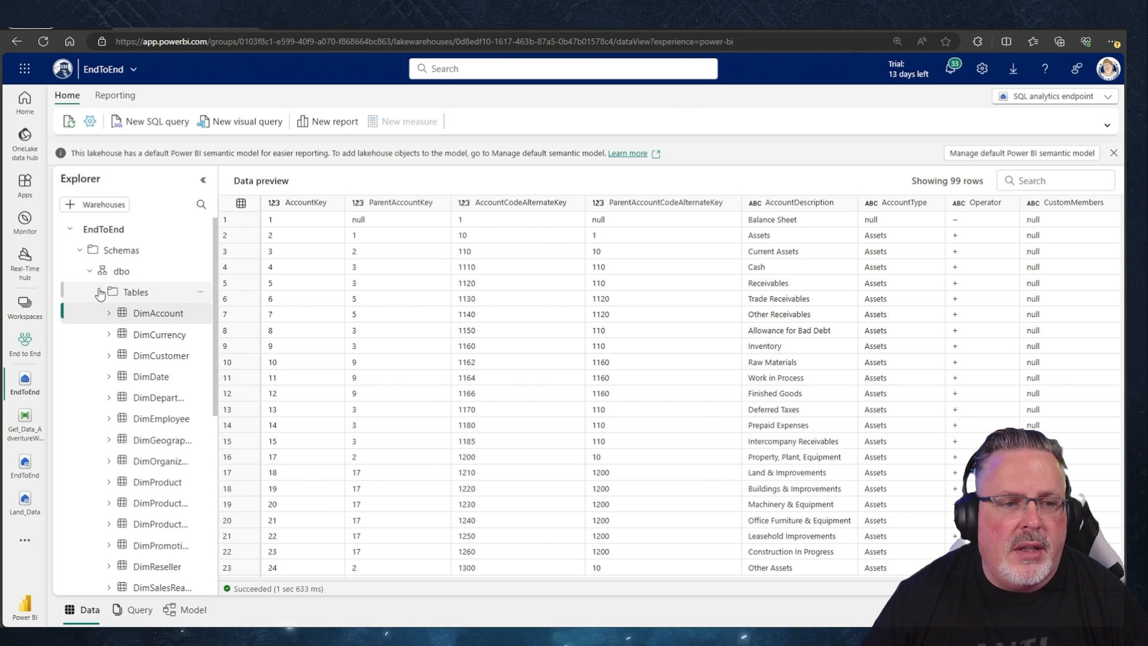
{"action": "left_click", "coordinate": [99, 291]}
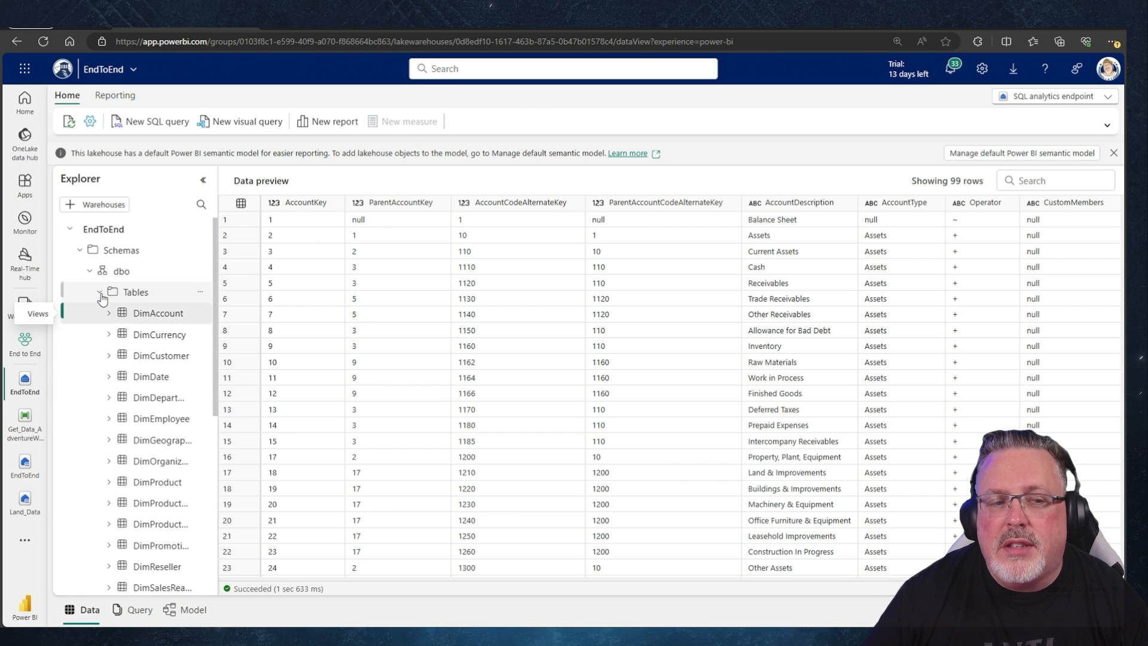
{"action": "left_click", "coordinate": [100, 293]}
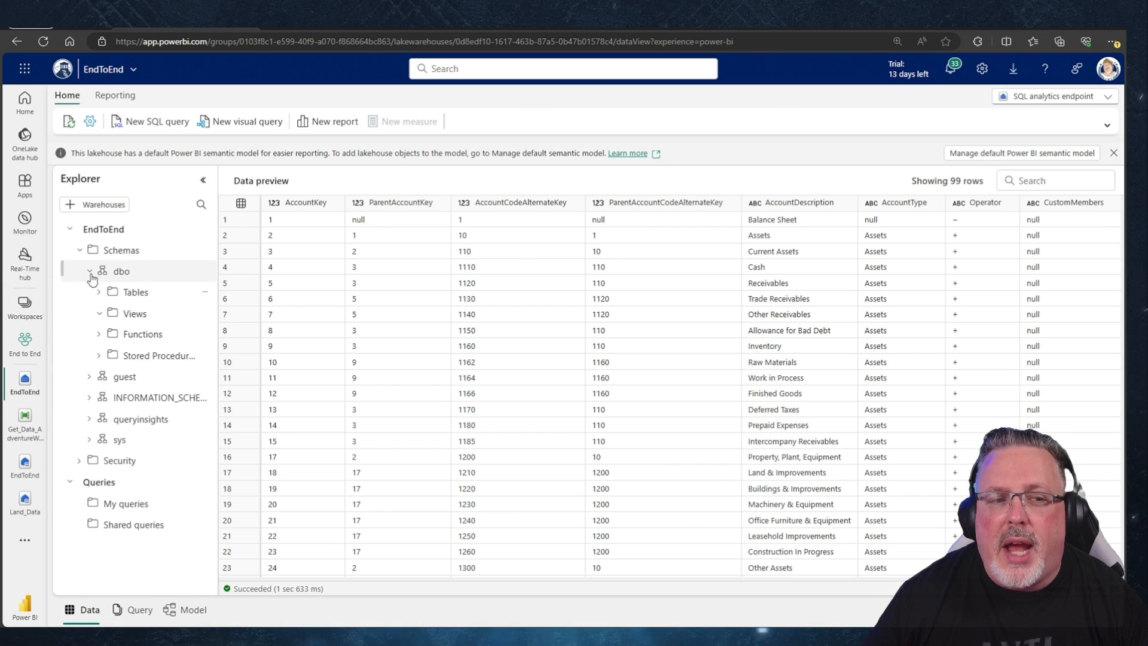
{"action": "left_click", "coordinate": [81, 251]}
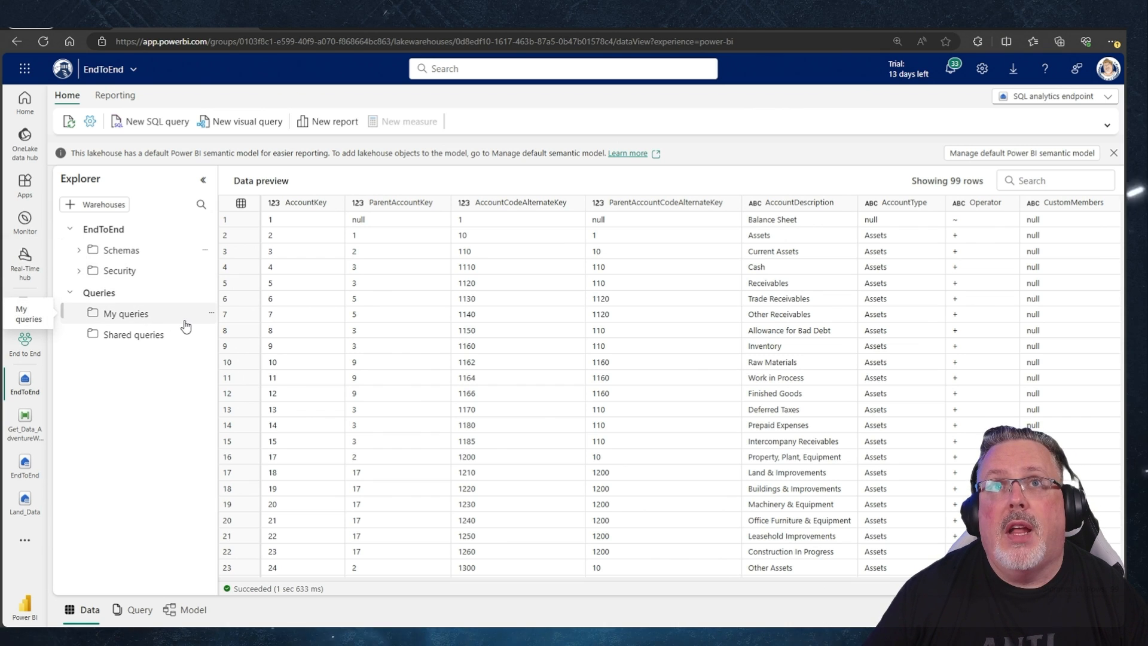
Return to the End to End workspace and examine the items assigned to the Datamart task.
{"action": "left_click", "coordinate": [25, 358]}
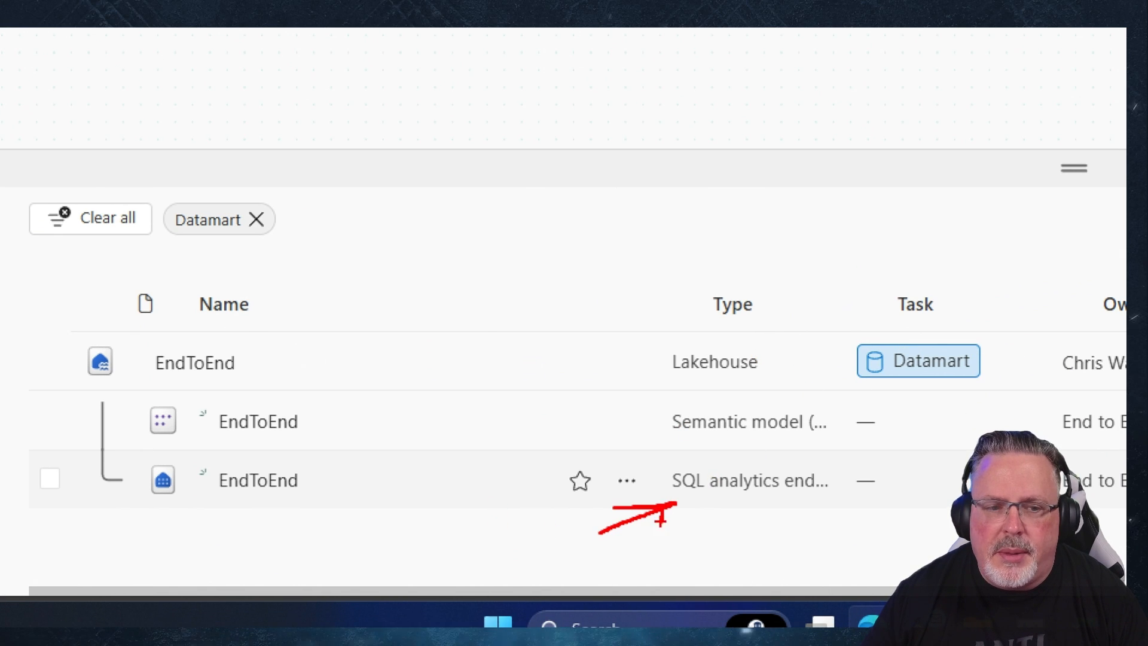
{"action": "left_click_drag", "start_coordinate": [562, 455], "coordinate": [632, 421]}
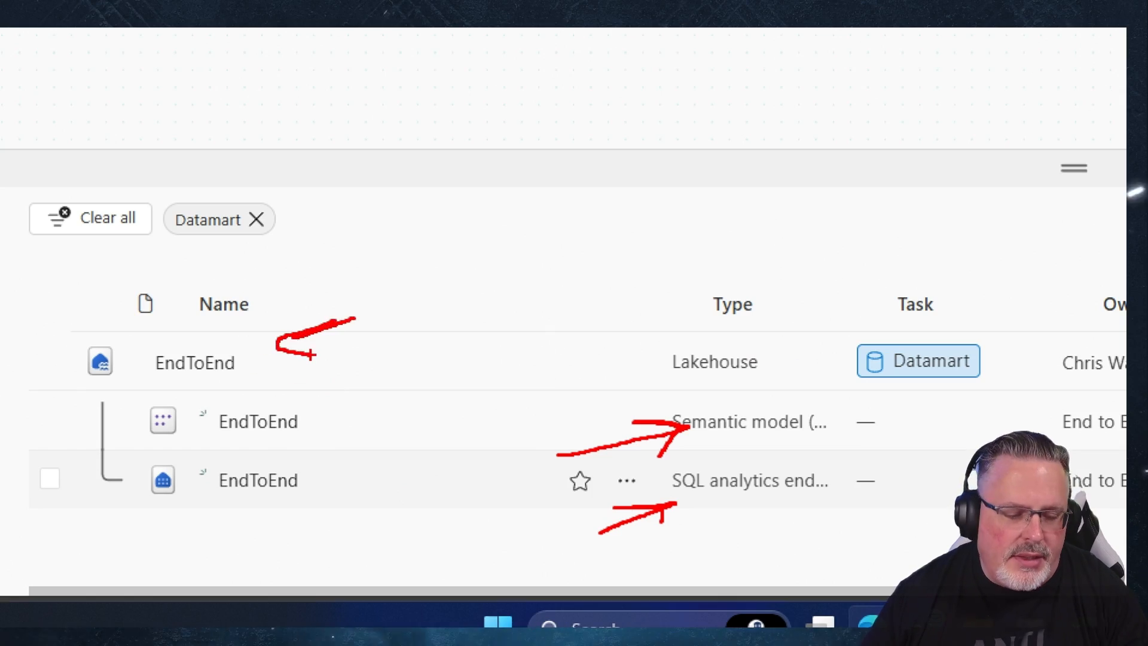
{"action": "key", "text": "Escape"}
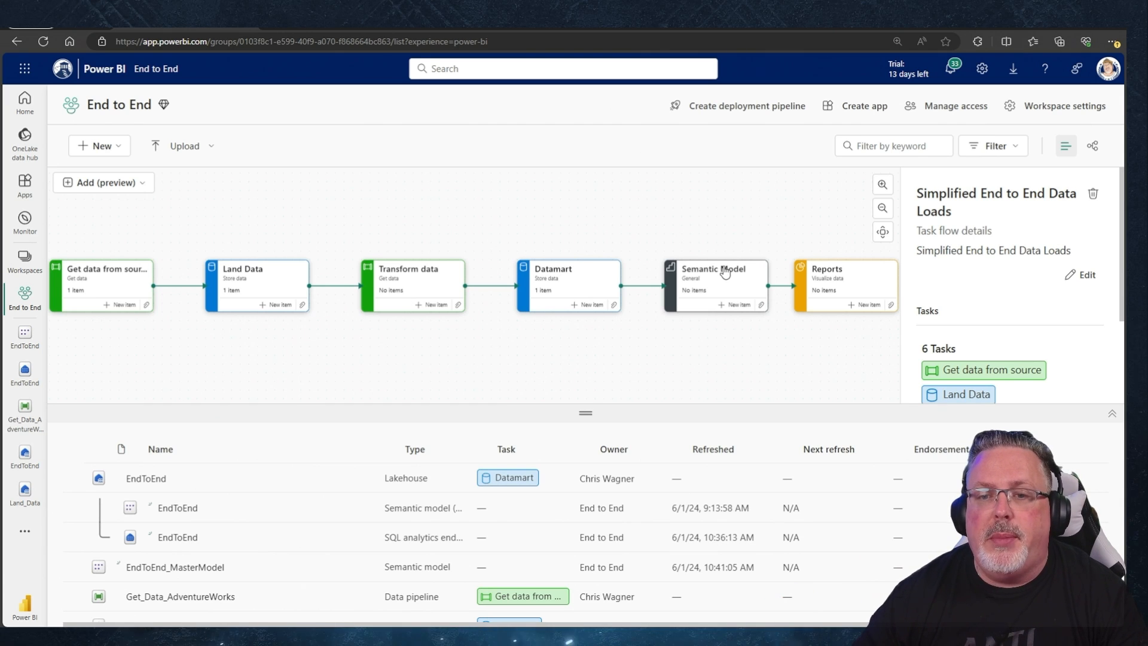
{"action": "left_click", "coordinate": [573, 278]}
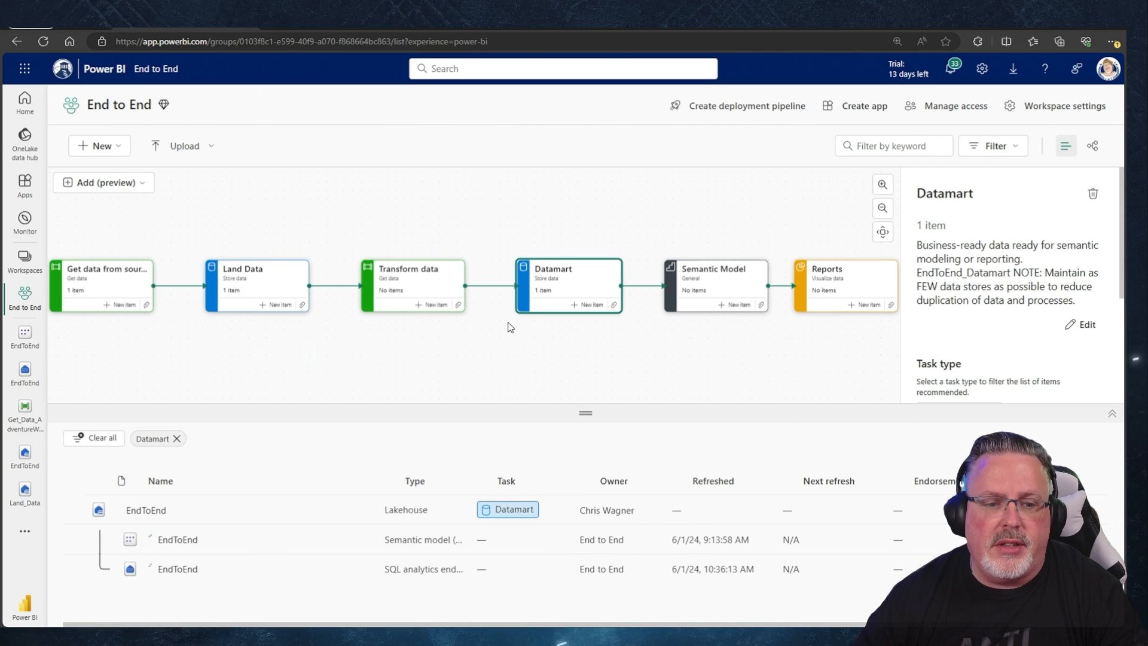
View the EndToEnd default semantic model's details, and open the model layout of the EndToEnd SQL analytics endpoint.
{"action": "left_click", "coordinate": [178, 540]}
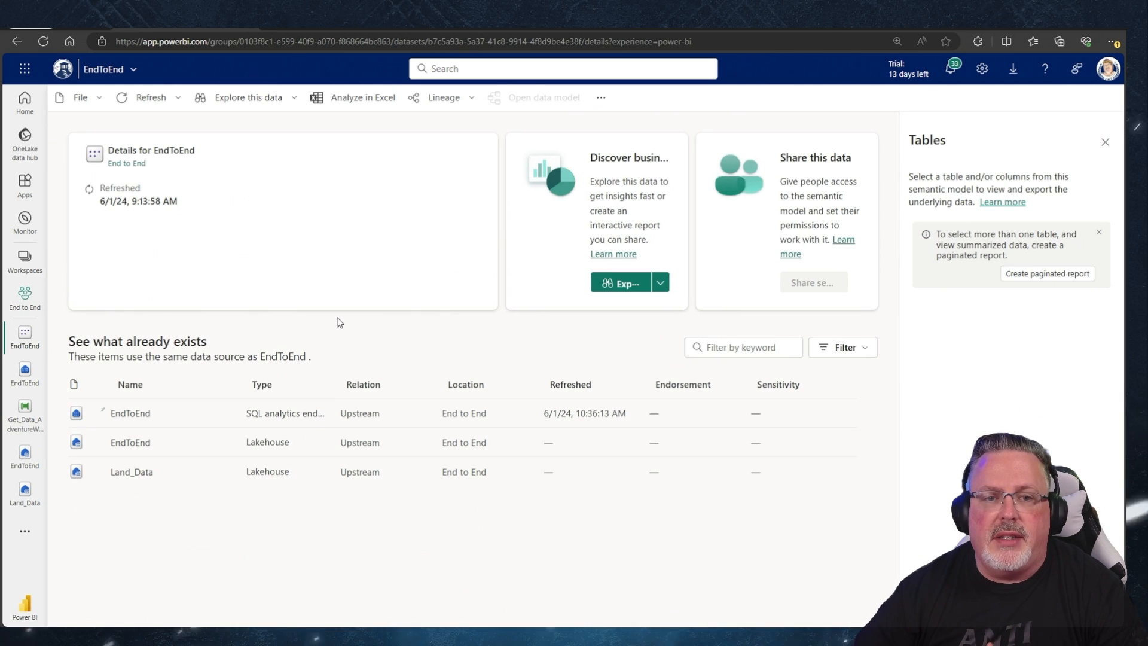
{"action": "key", "text": "alt+Left"}
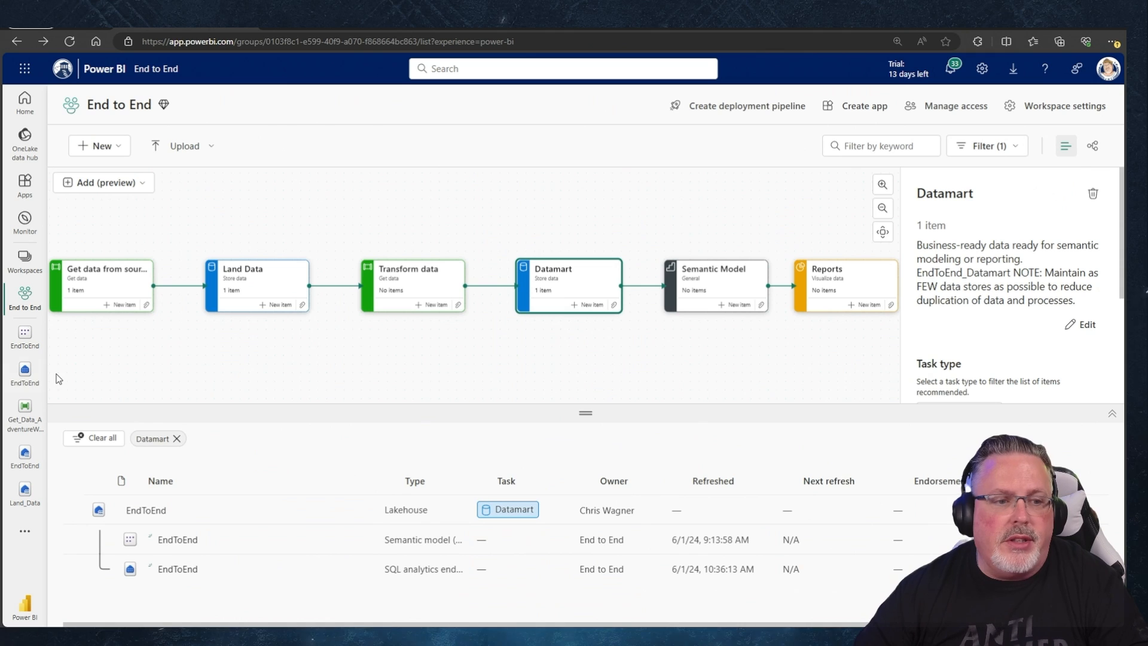
{"action": "left_click", "coordinate": [21, 382]}
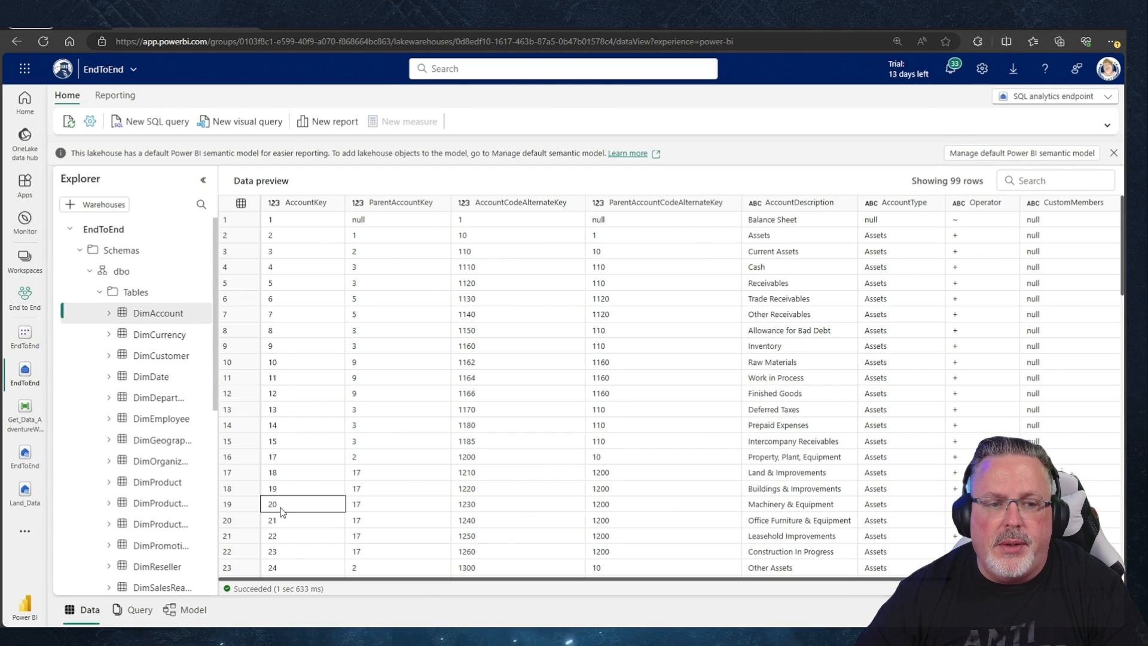
{"action": "left_click", "coordinate": [193, 610]}
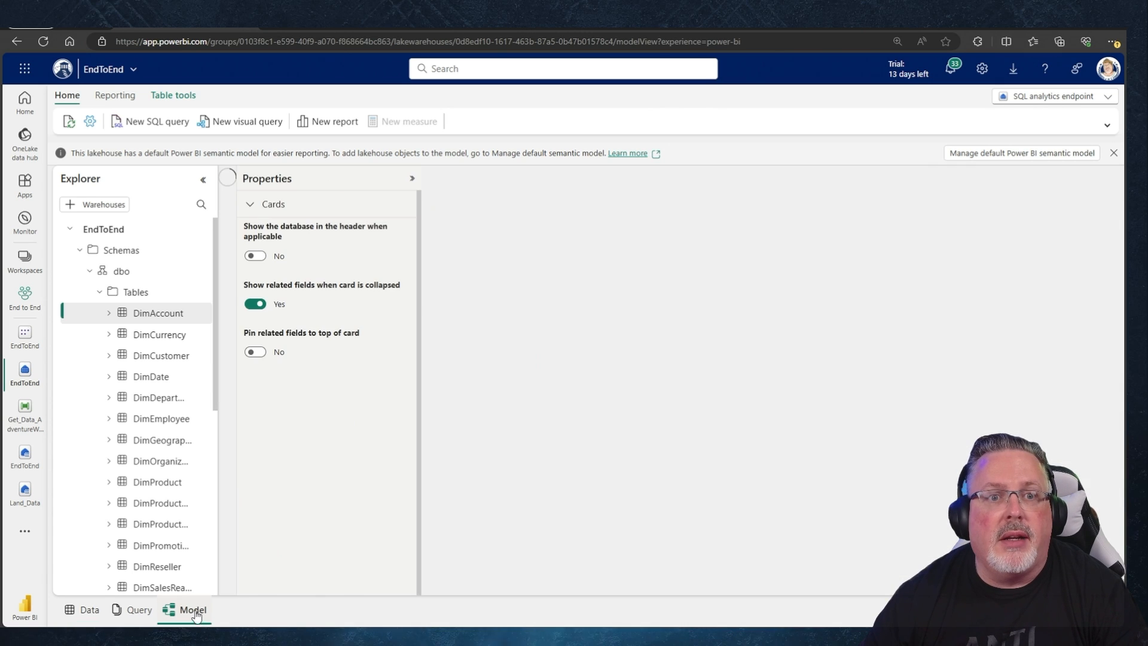
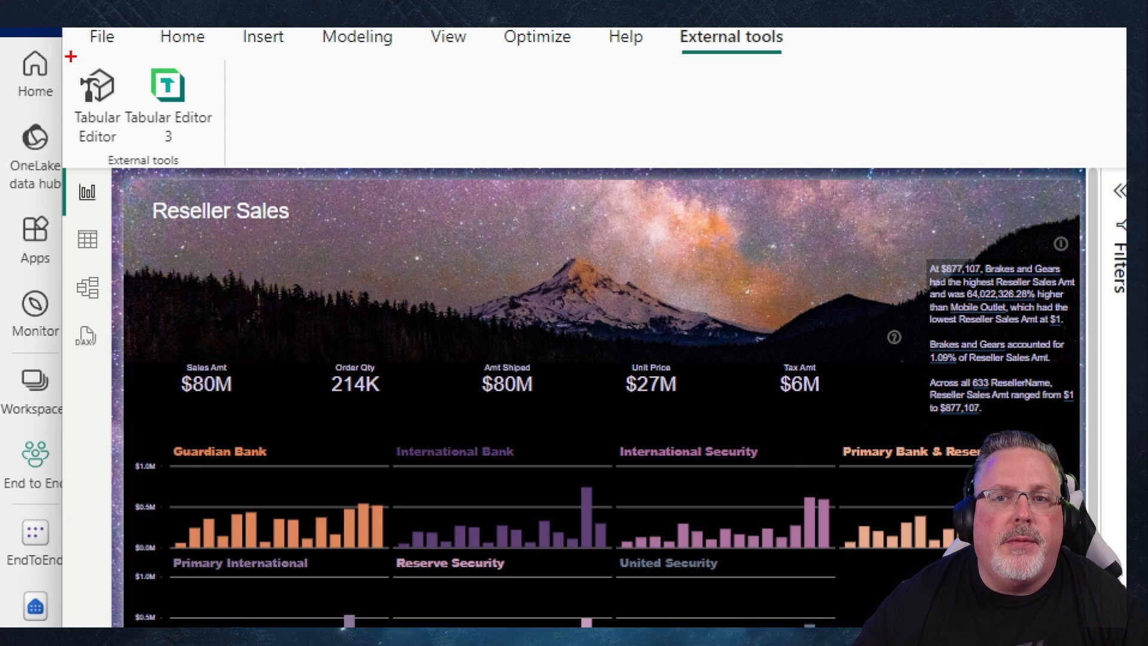
{"action": "left_click_drag", "start_coordinate": [69, 53], "coordinate": [315, 189]}
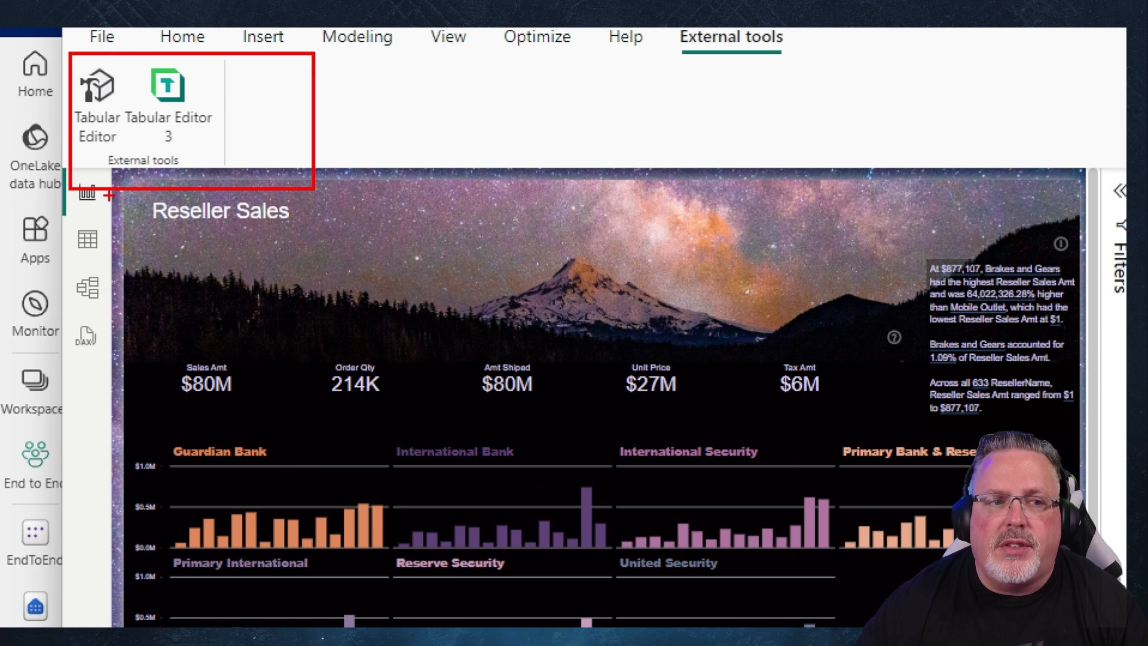
{"action": "left_click_drag", "start_coordinate": [109, 195], "coordinate": [89, 177]}
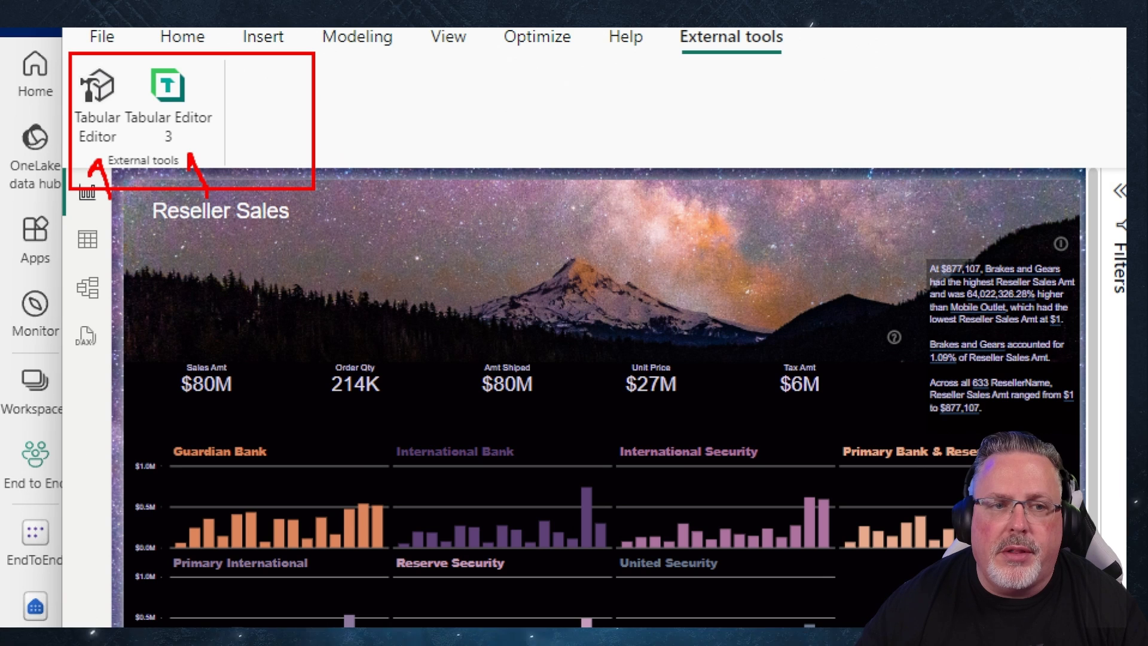
{"action": "left_click_drag", "start_coordinate": [190, 155], "coordinate": [219, 167]}
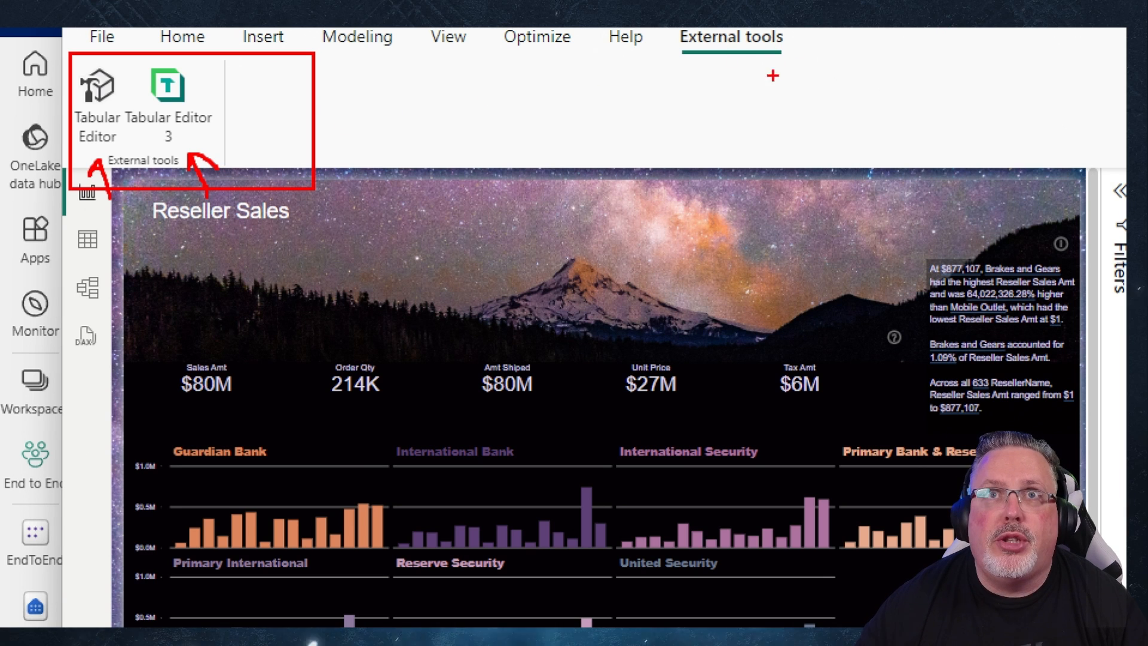
{"action": "key", "text": "Escape"}
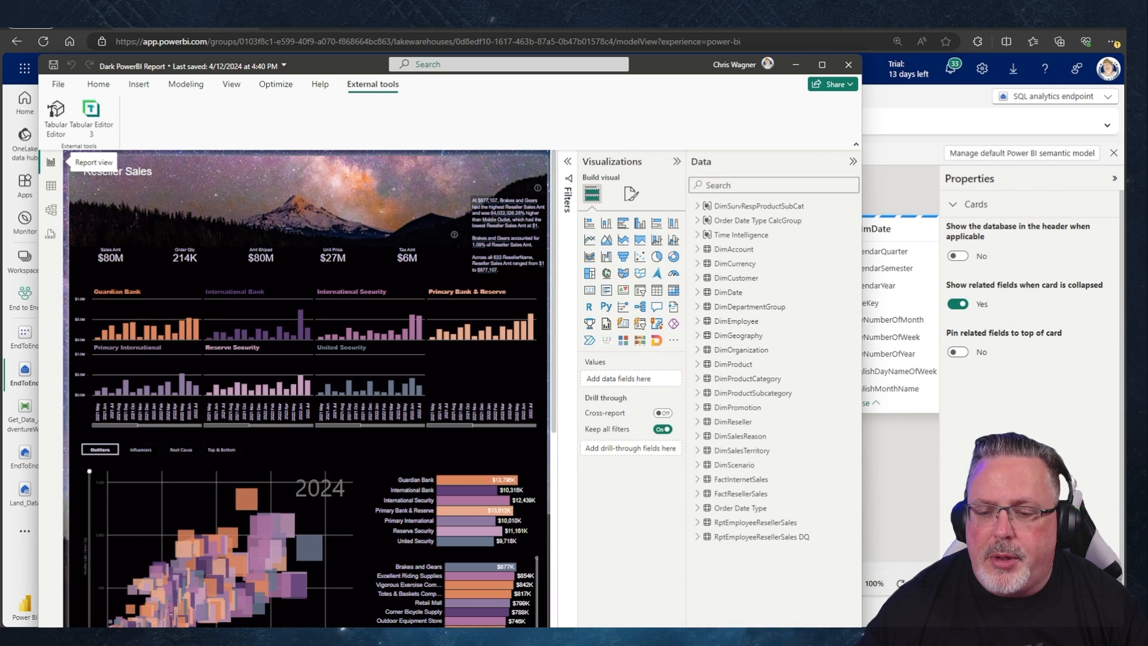
Switch to Tabular Editor 3 and collapse the Tables folder in the Dark PowerBI Report model tree.
{"action": "mouse_move", "coordinate": [720, 636]}
{"action": "left_click", "coordinate": [721, 616]}
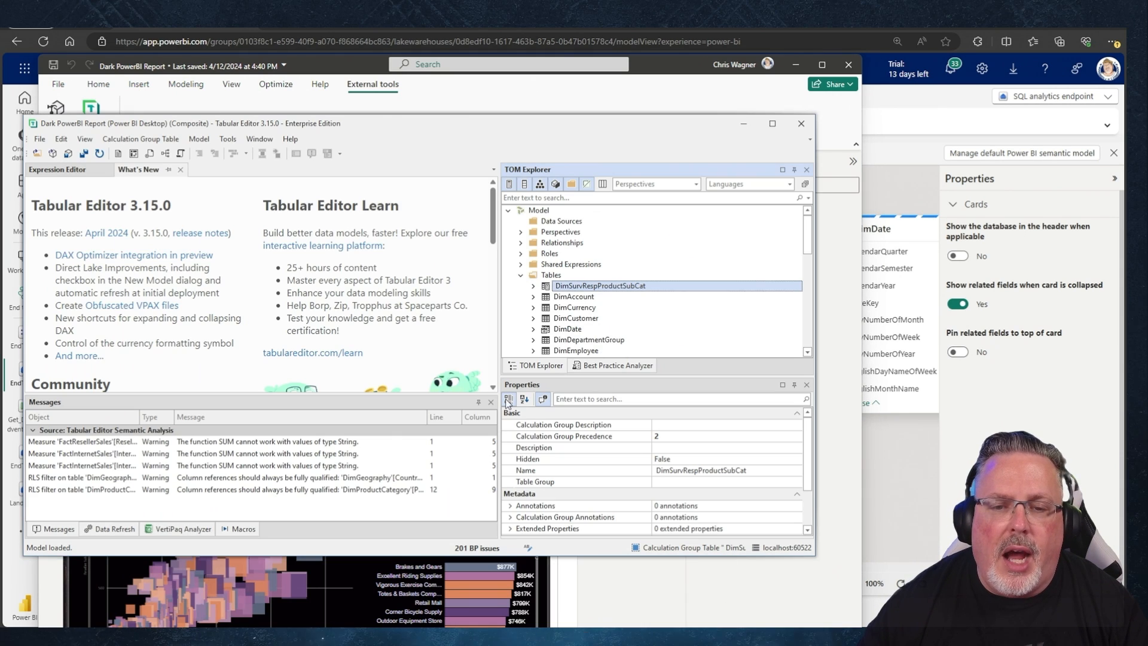
{"action": "left_click", "coordinate": [521, 276]}
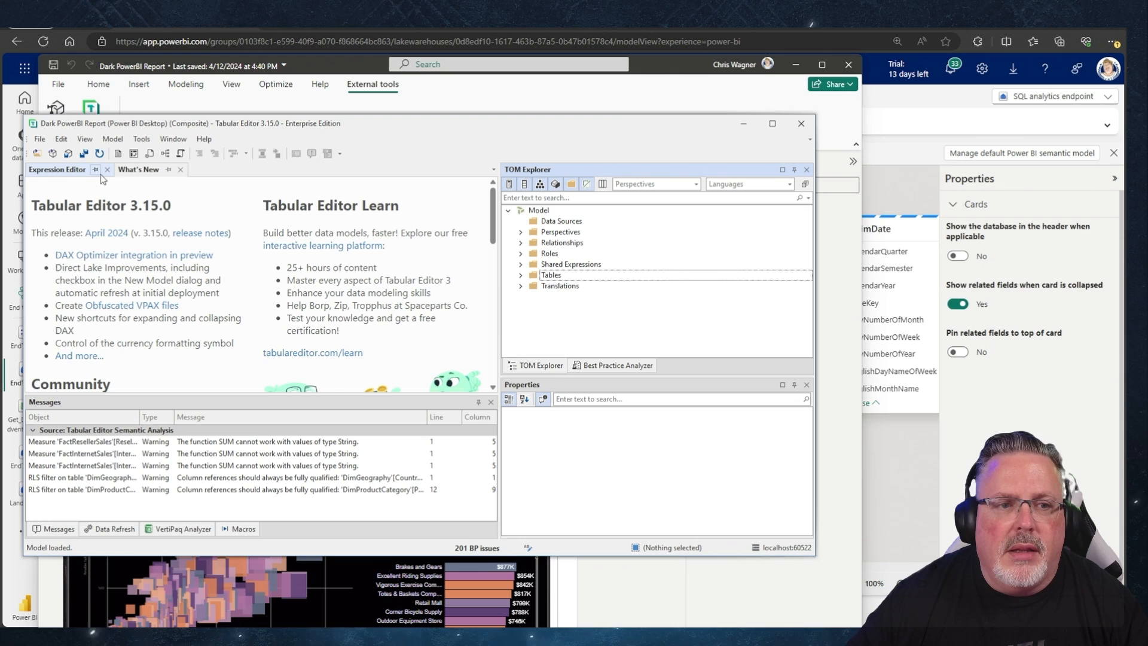
{"action": "left_click_drag", "start_coordinate": [590, 133], "coordinate": [662, 132]}
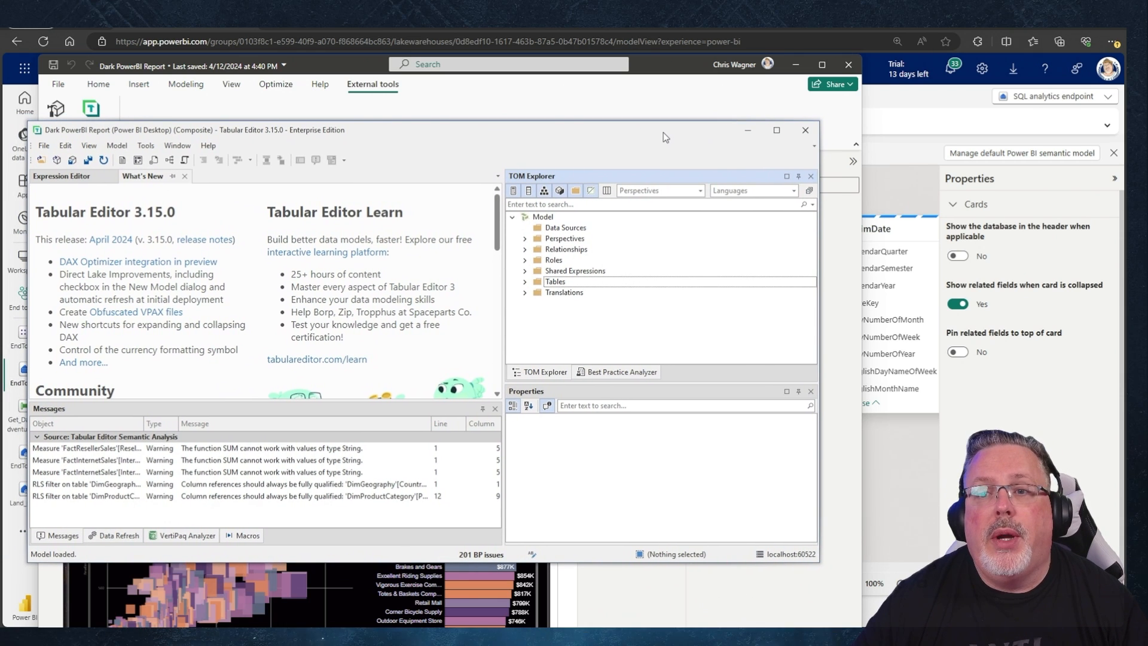
Return to the End to End workspace in the browser and permanently delete the EndToEnd_MasterModel semantic model.
{"action": "left_click", "coordinate": [919, 122]}
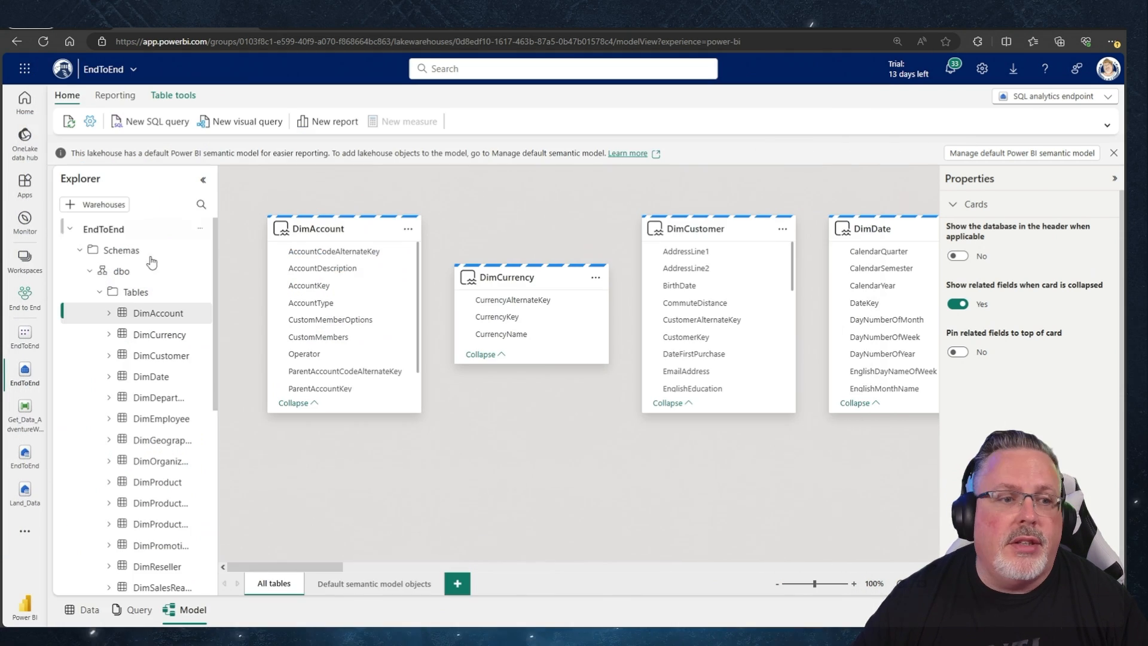
{"action": "left_click", "coordinate": [25, 264]}
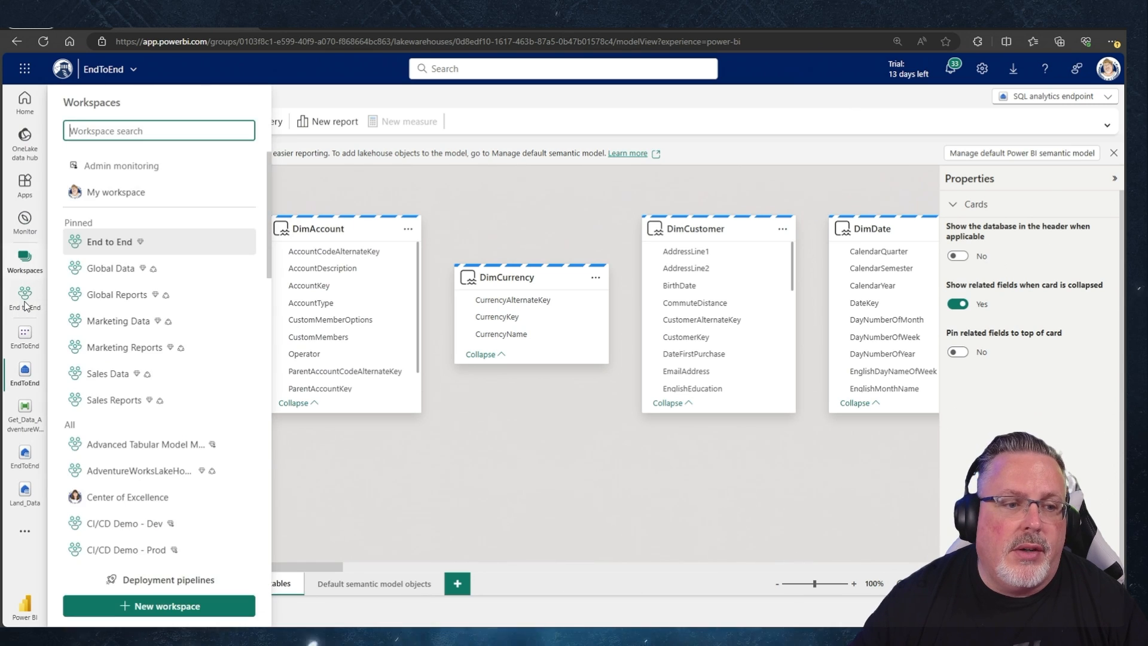
{"action": "left_click", "coordinate": [104, 239]}
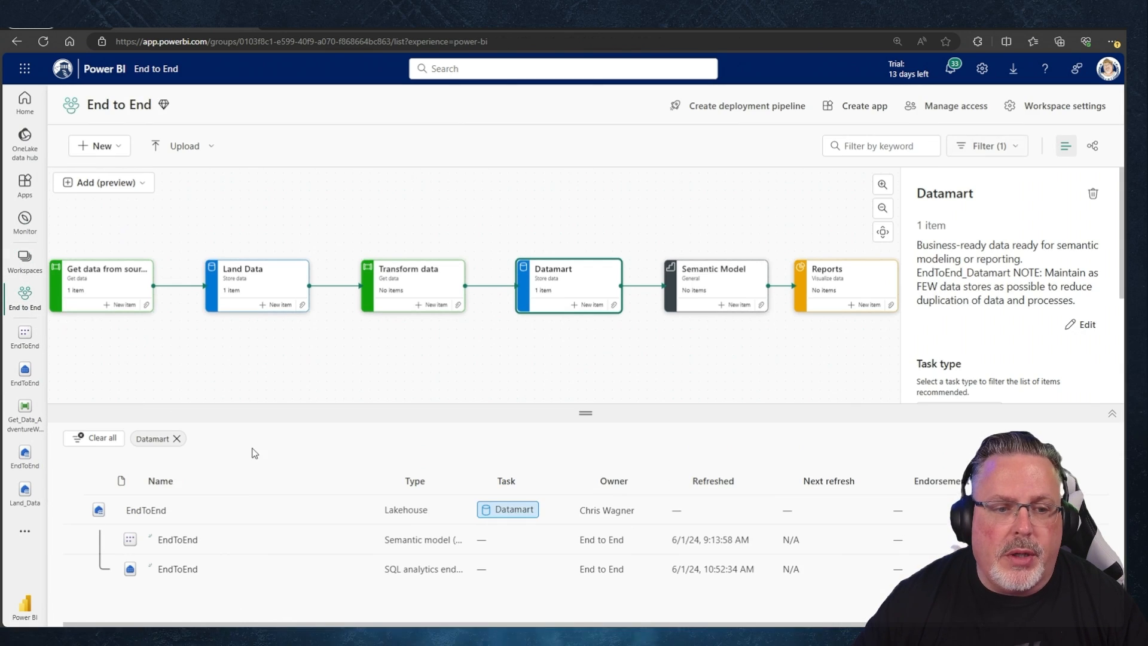
{"action": "left_click", "coordinate": [618, 358]}
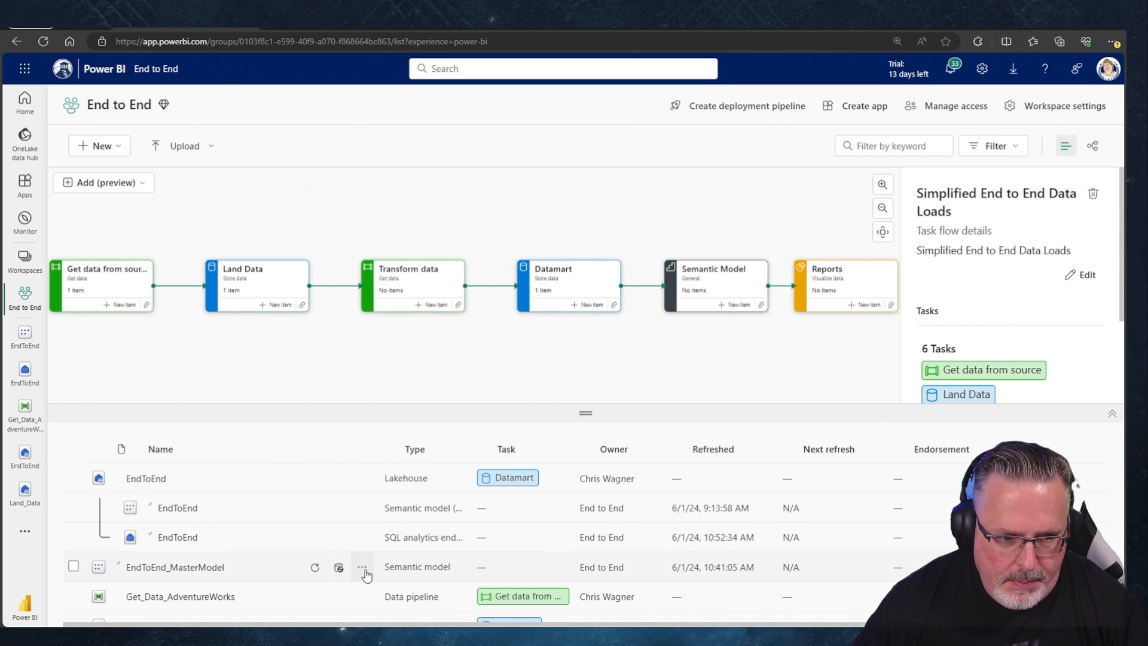
{"action": "left_click", "coordinate": [361, 567]}
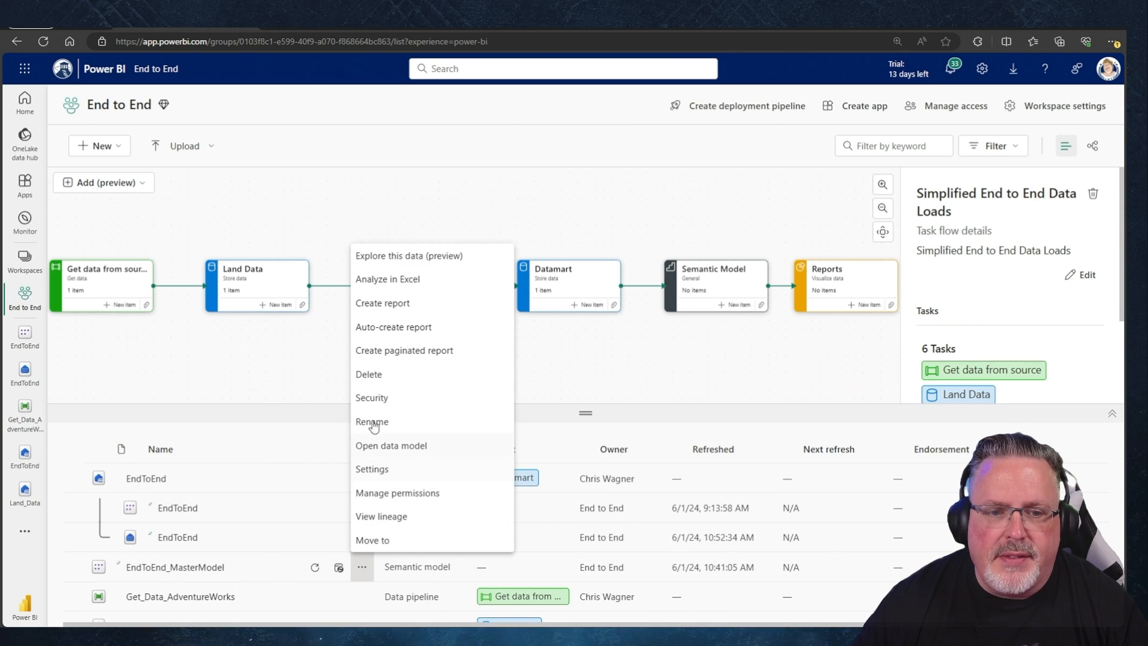
{"action": "left_click", "coordinate": [368, 376]}
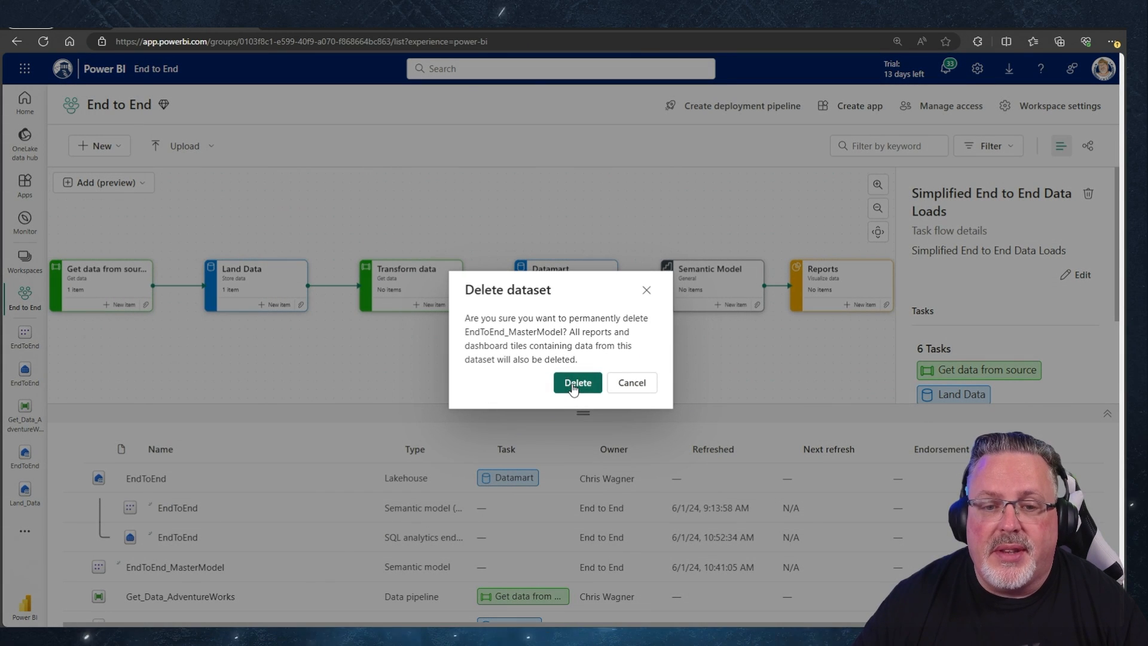
{"action": "left_click", "coordinate": [575, 384]}
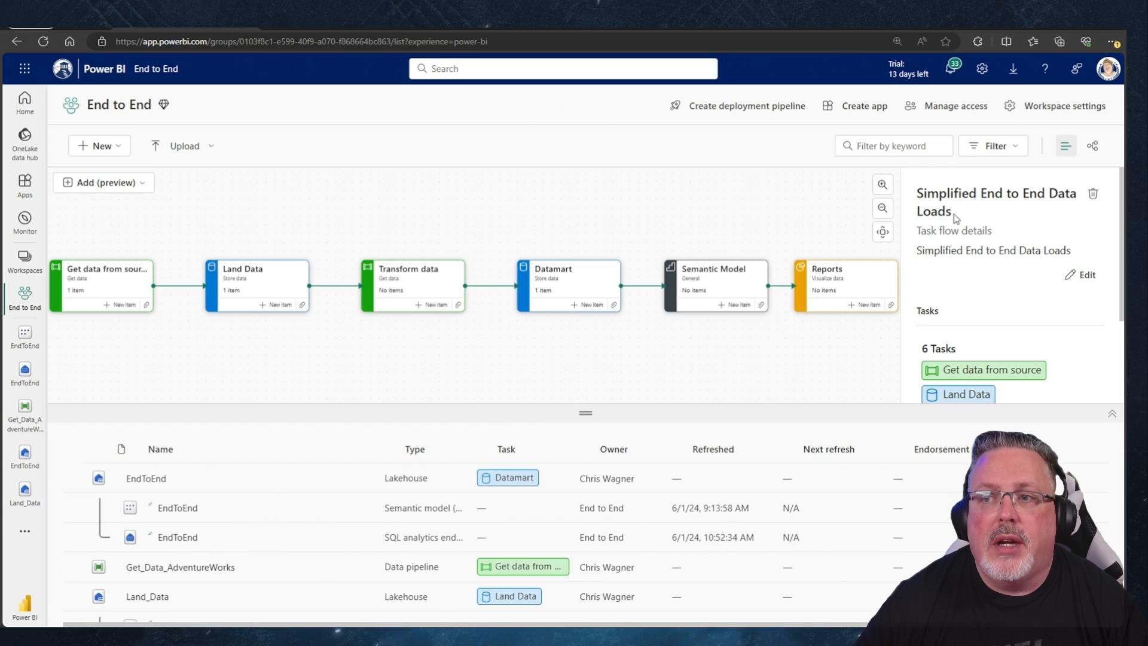
Examine the license information and connection link in the End to End workspace settings.
{"action": "left_click", "coordinate": [1039, 117]}
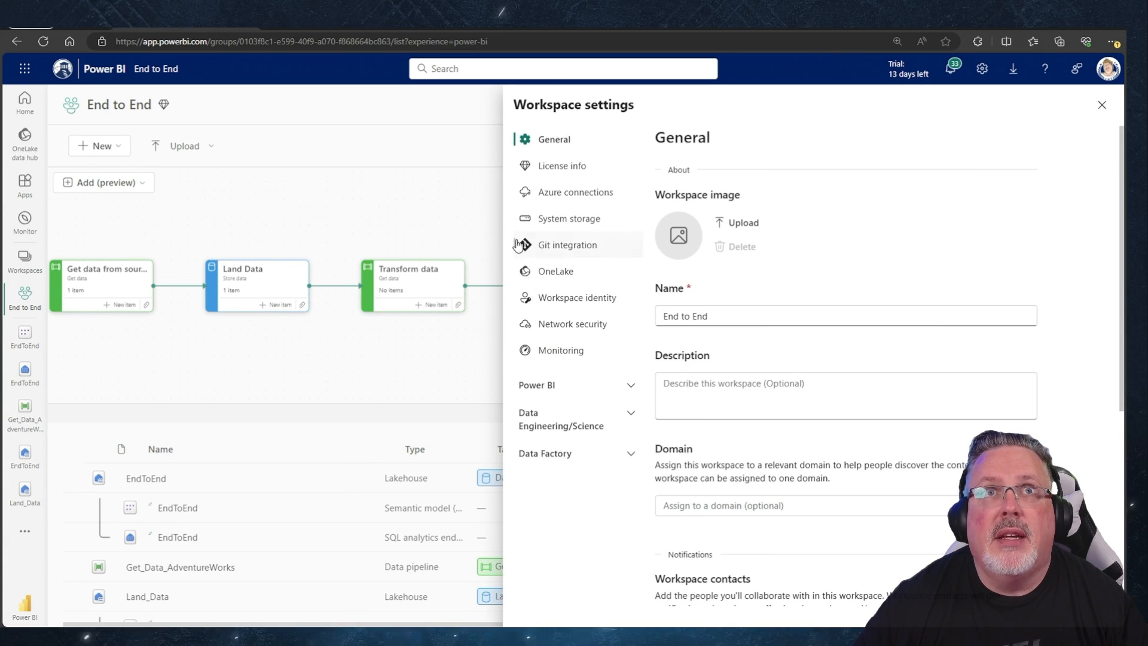
{"action": "left_click", "coordinate": [566, 173]}
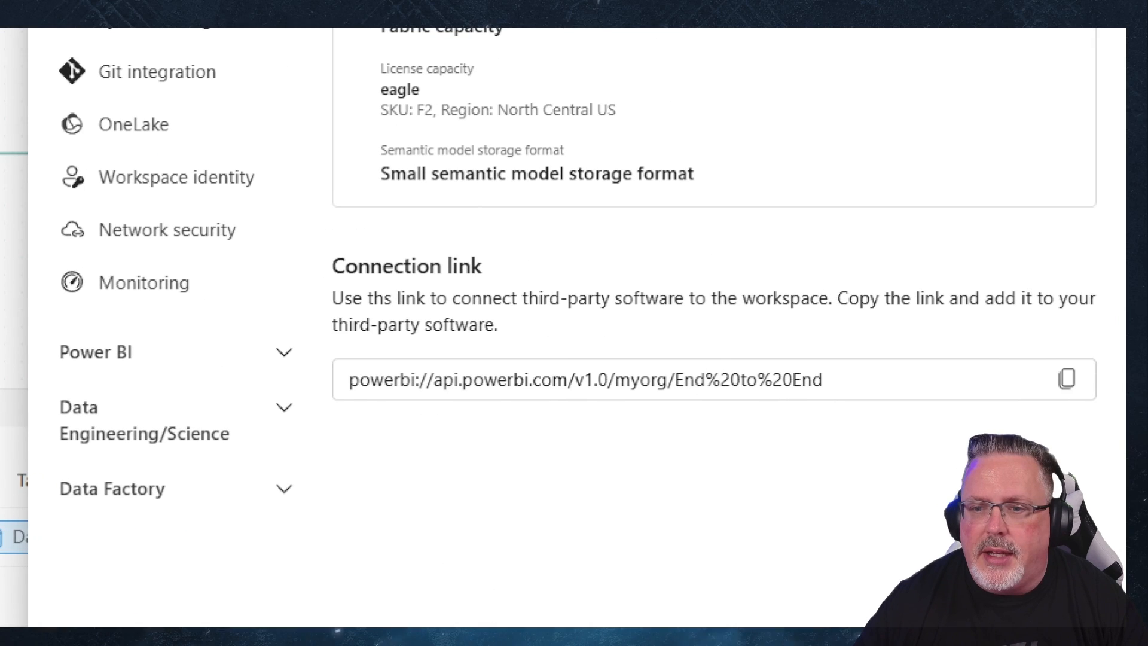
{"action": "mouse_move", "coordinate": [315, 235]}
{"action": "left_mouse_down"}
{"action": "mouse_move", "coordinate": [451, 349]}
{"action": "mouse_move", "coordinate": [1127, 520]}
{"action": "mouse_move", "coordinate": [1126, 443]}
{"action": "left_mouse_up"}
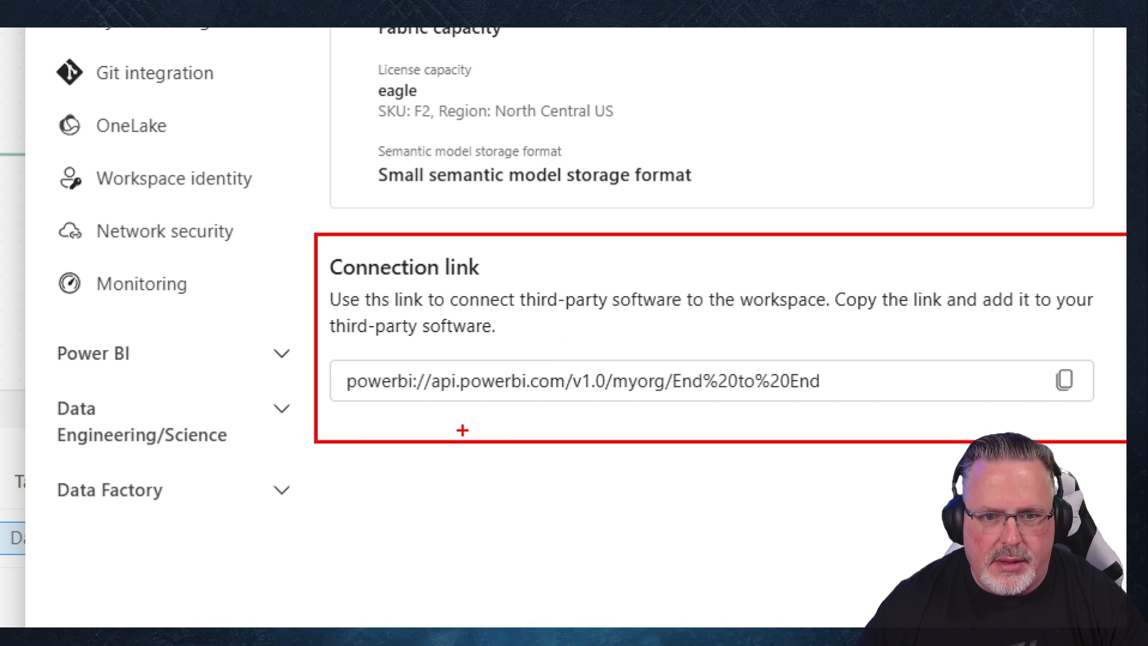
{"action": "left_click_drag", "start_coordinate": [469, 443], "coordinate": [469, 494]}
{"action": "type", "text": "XM"}
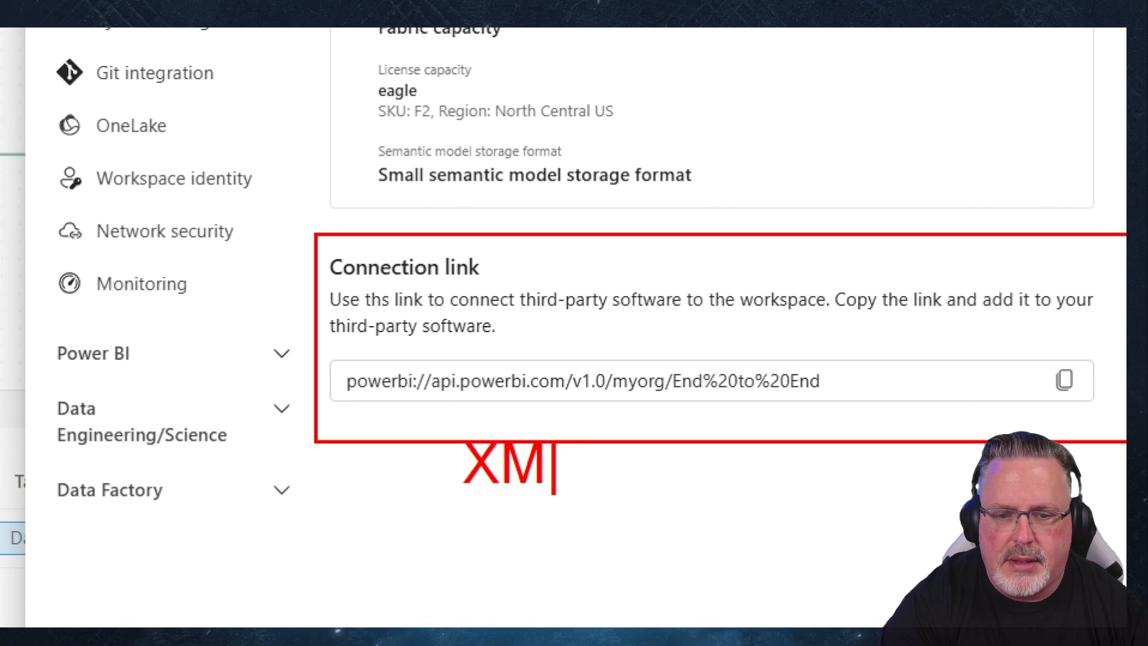
{"action": "type", "text": "LA En"}
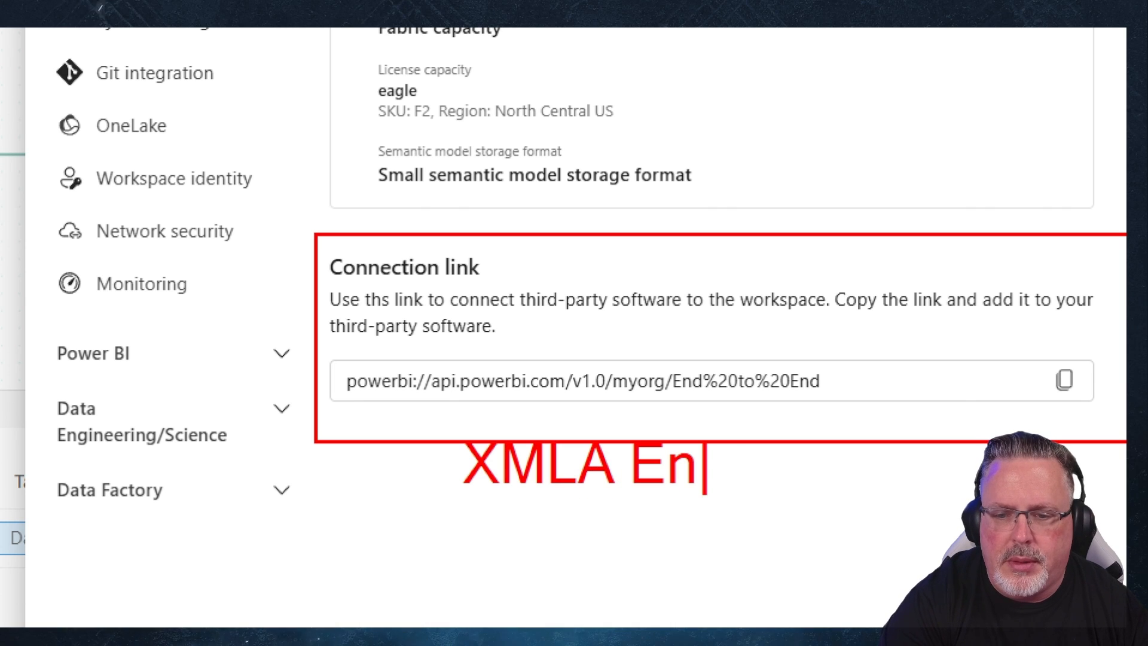
{"action": "type", "text": "d Point"}
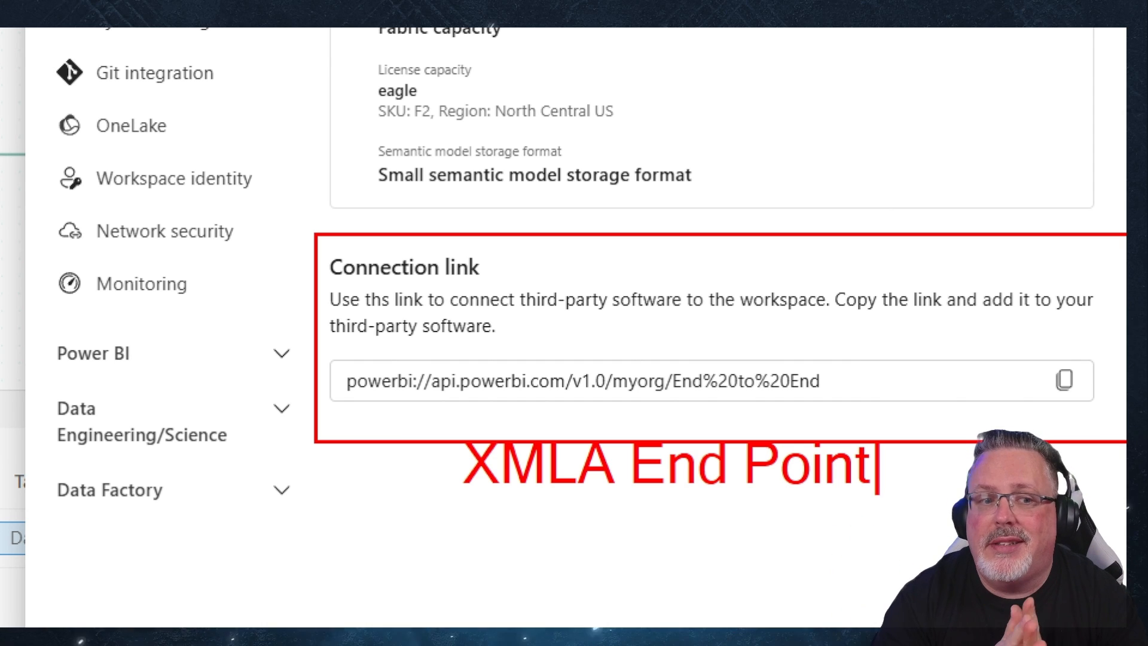
{"action": "key", "text": "Escape"}
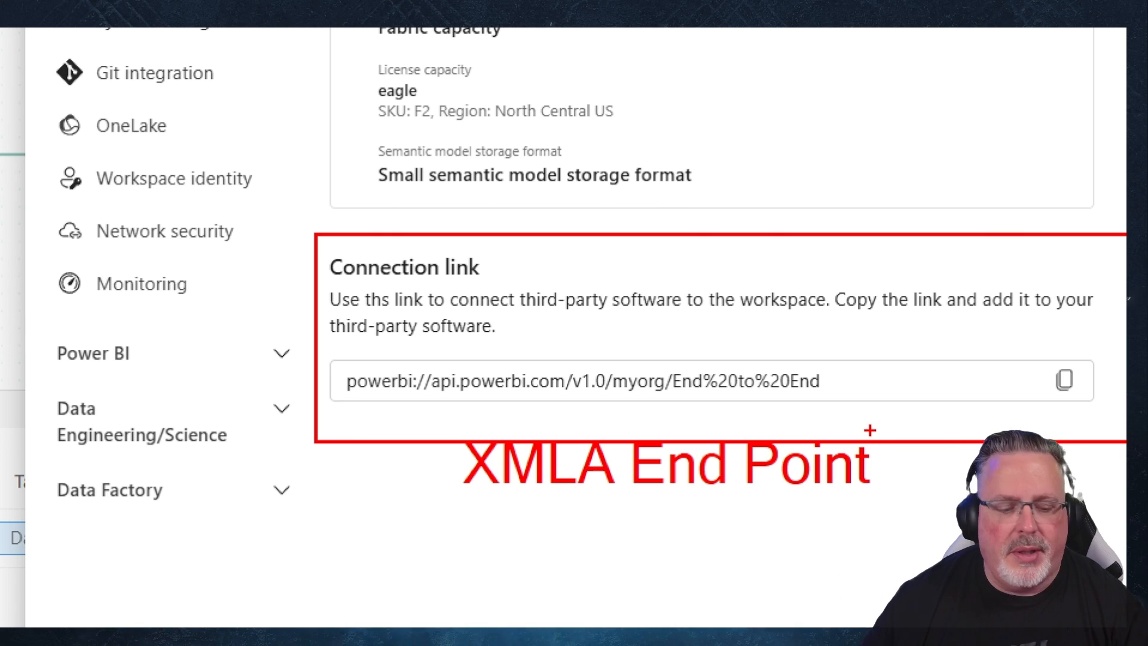
{"action": "key", "text": "Escape"}
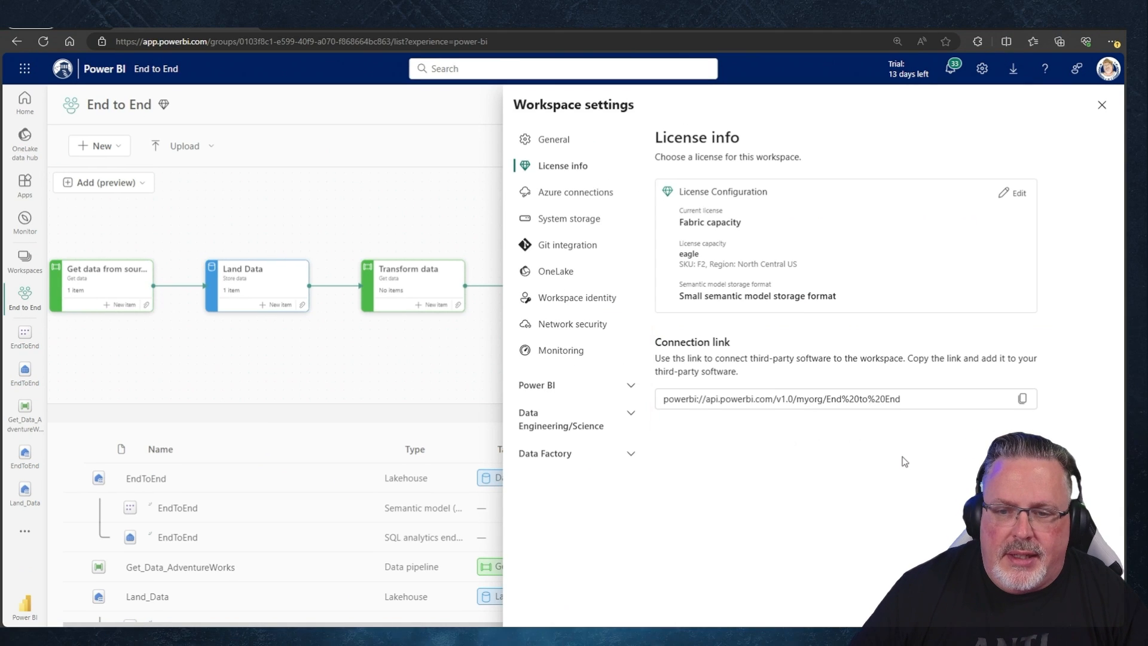
Leave the workspace settings and examine the SQL connection string in the EndToEnd SQL analytics endpoint's settings.
{"action": "left_click", "coordinate": [479, 379]}
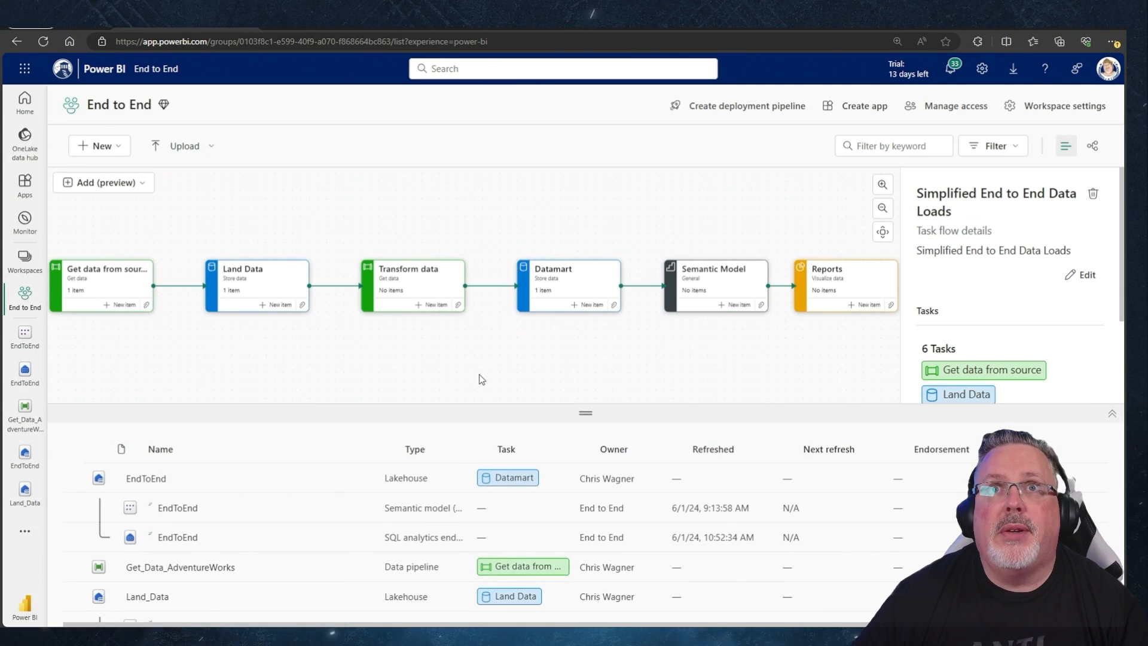
{"action": "left_click", "coordinate": [20, 382]}
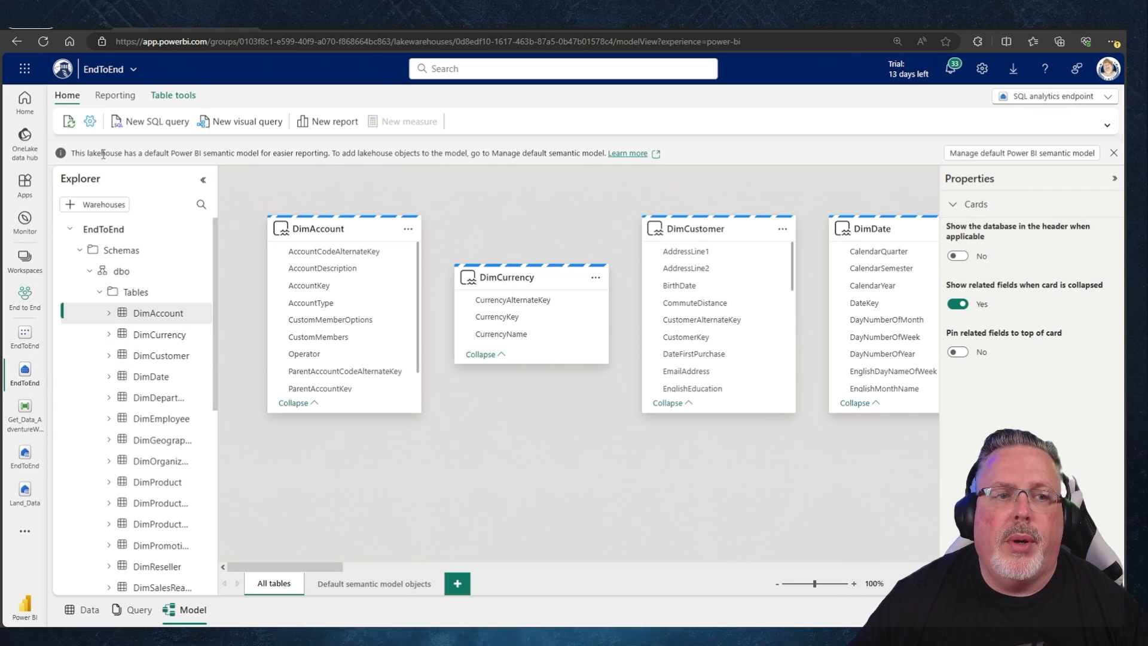
{"action": "left_click", "coordinate": [91, 124]}
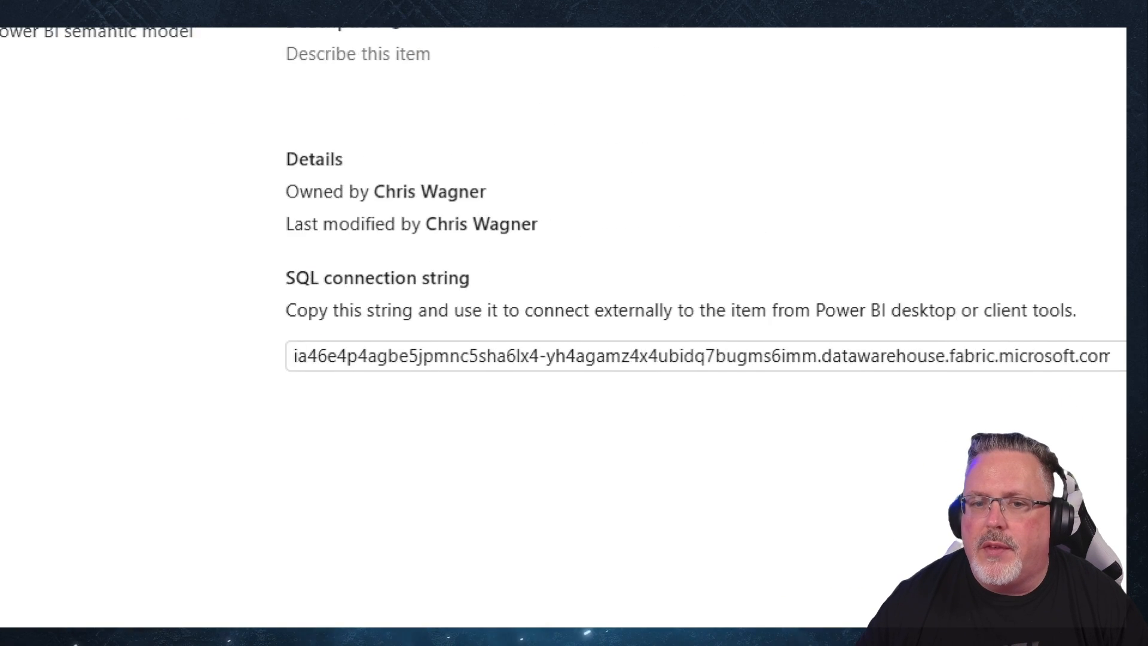
{"action": "mouse_move", "coordinate": [168, 121]}
{"action": "left_mouse_down"}
{"action": "mouse_move", "coordinate": [217, 154]}
{"action": "mouse_move", "coordinate": [1089, 396]}
{"action": "mouse_move", "coordinate": [1112, 392]}
{"action": "left_mouse_up"}
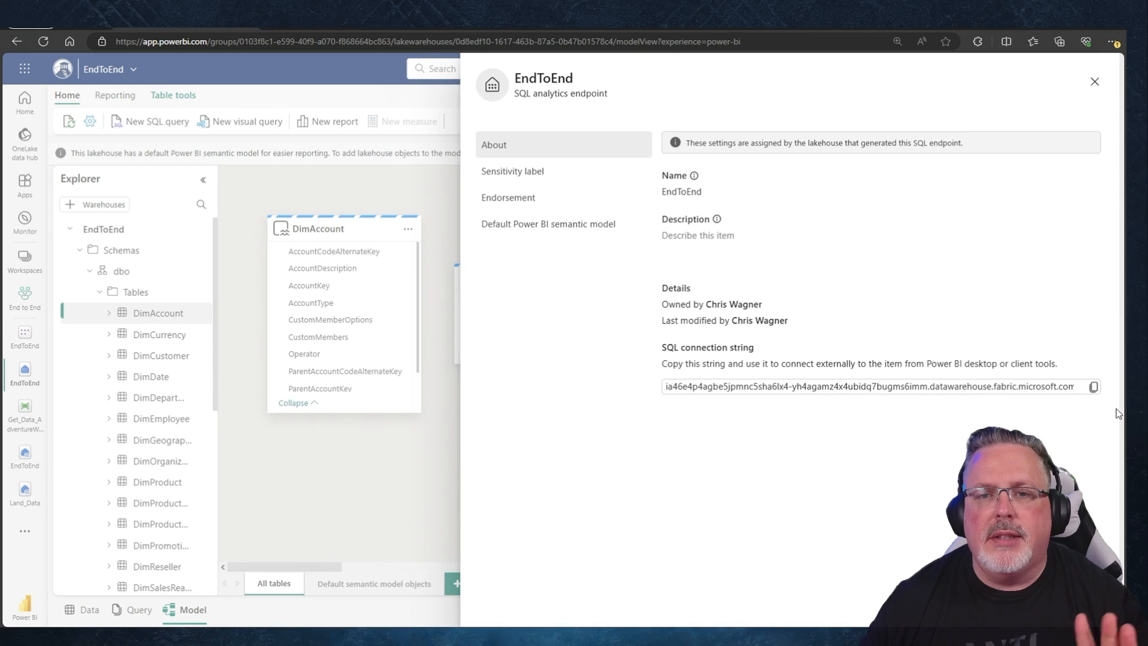
{"action": "left_click", "coordinate": [426, 482]}
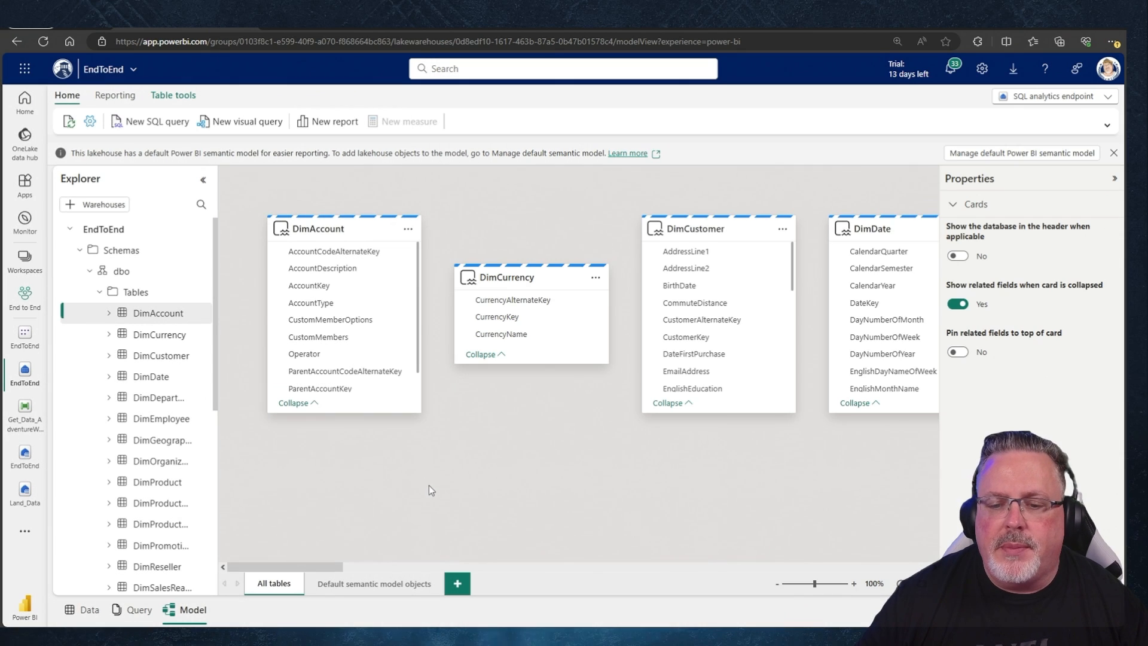
Switch to Tabular Editor 3 and open a second, empty instance of it.
{"action": "mouse_move", "coordinate": [669, 643]}
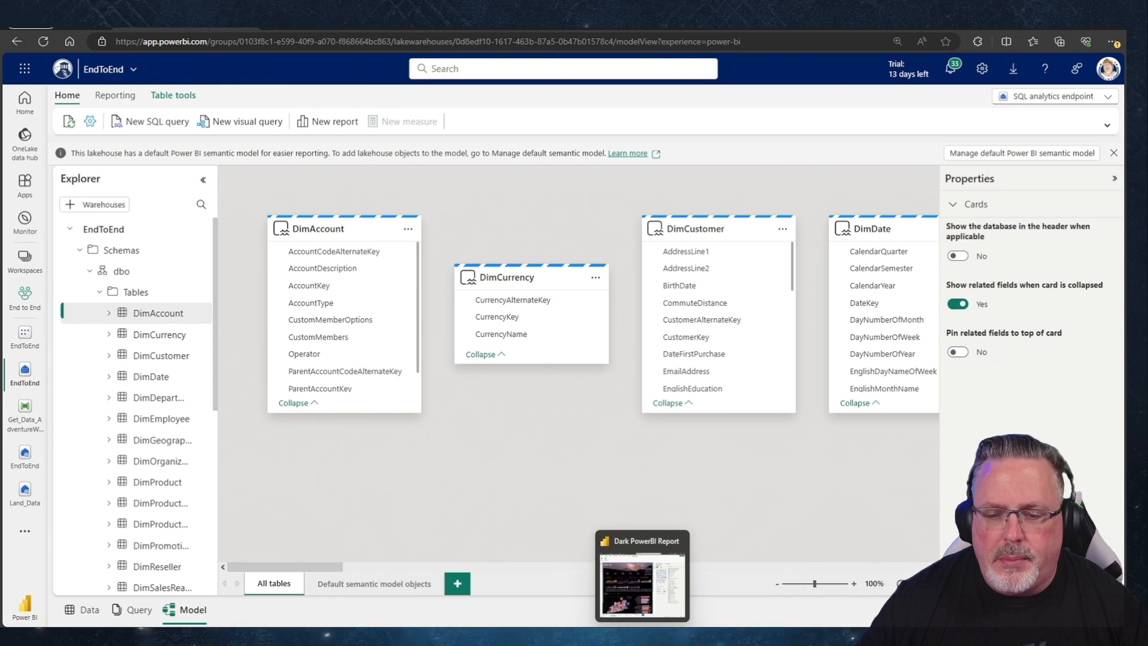
{"action": "left_click", "coordinate": [663, 573]}
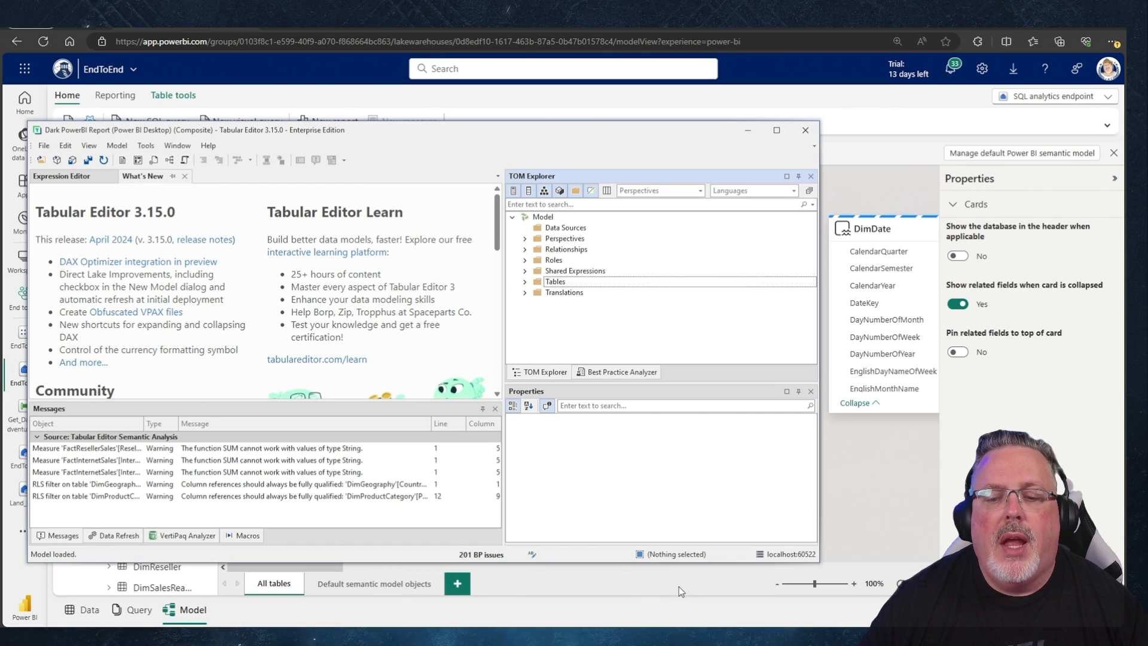
{"action": "right_click", "coordinate": [717, 640]}
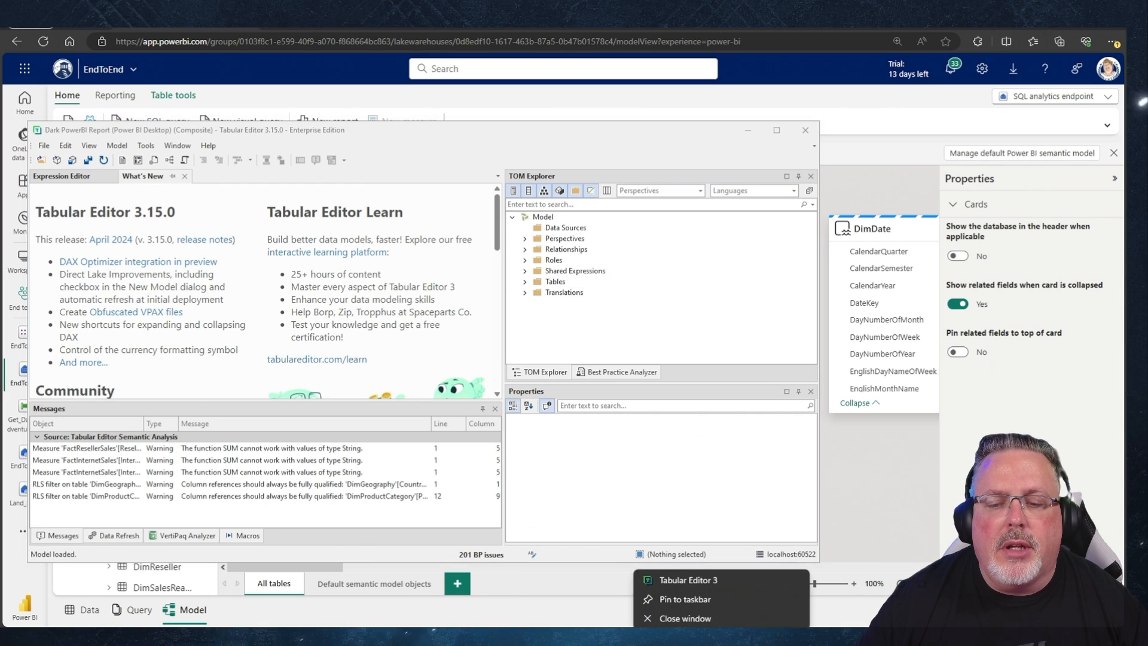
{"action": "left_click", "coordinate": [696, 573]}
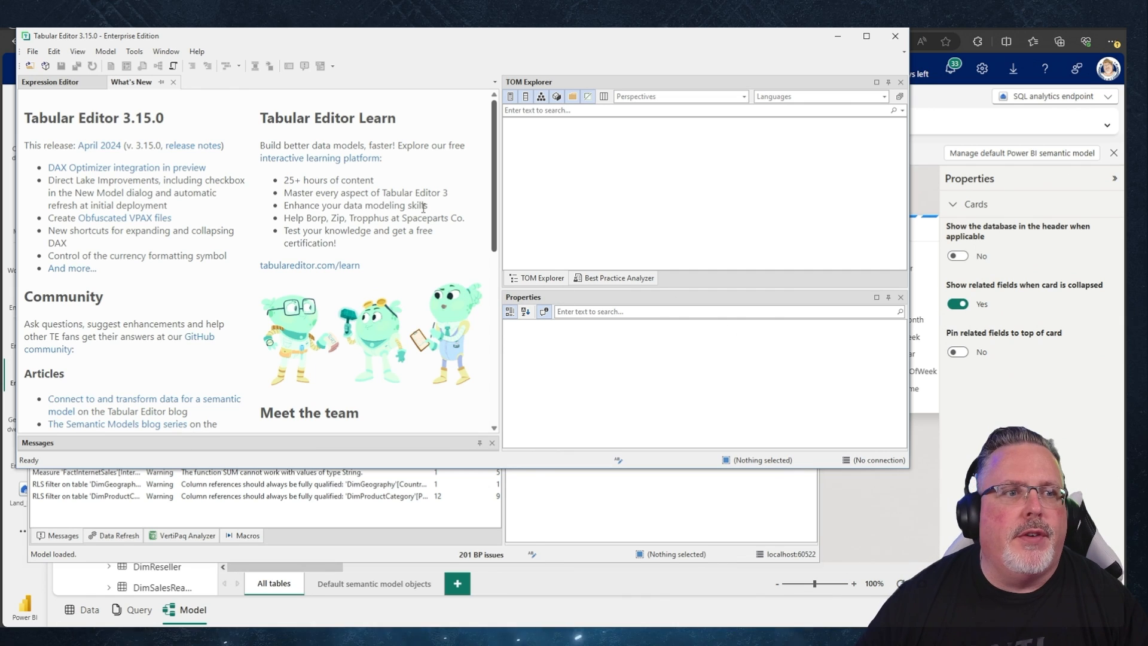
Create a new model at compatibility level 1605 (Power BI / Fabric) with Direct Lake enabled and a workspace database.
{"action": "left_click", "coordinate": [32, 52]}
{"action": "mouse_move", "coordinate": [54, 66]}
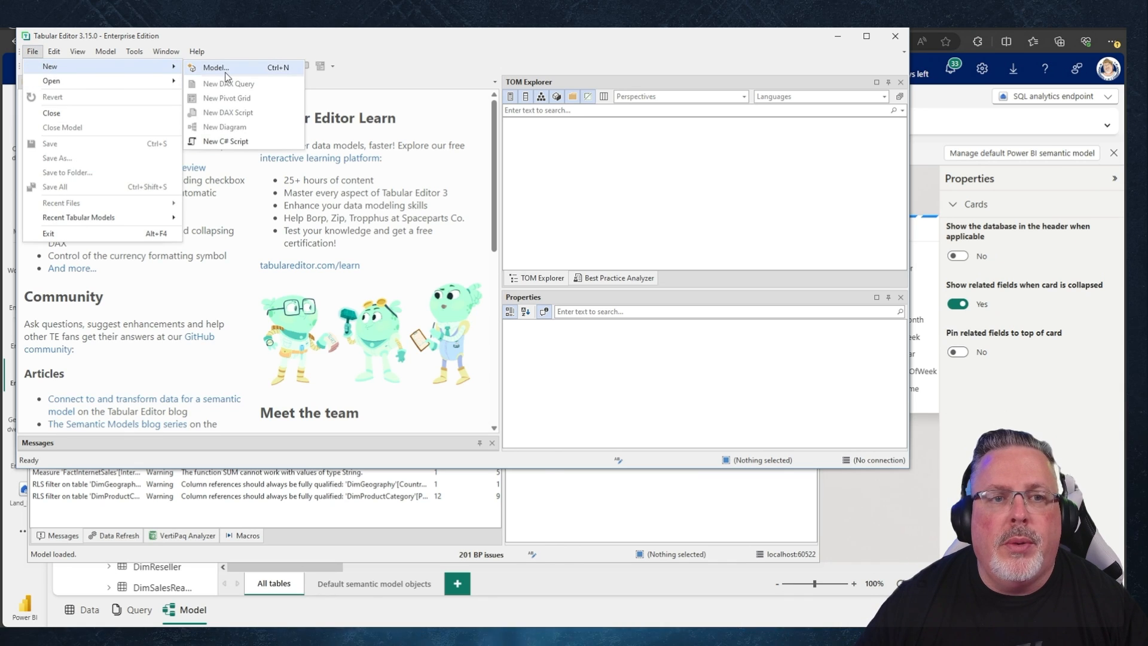
{"action": "left_click", "coordinate": [212, 66]}
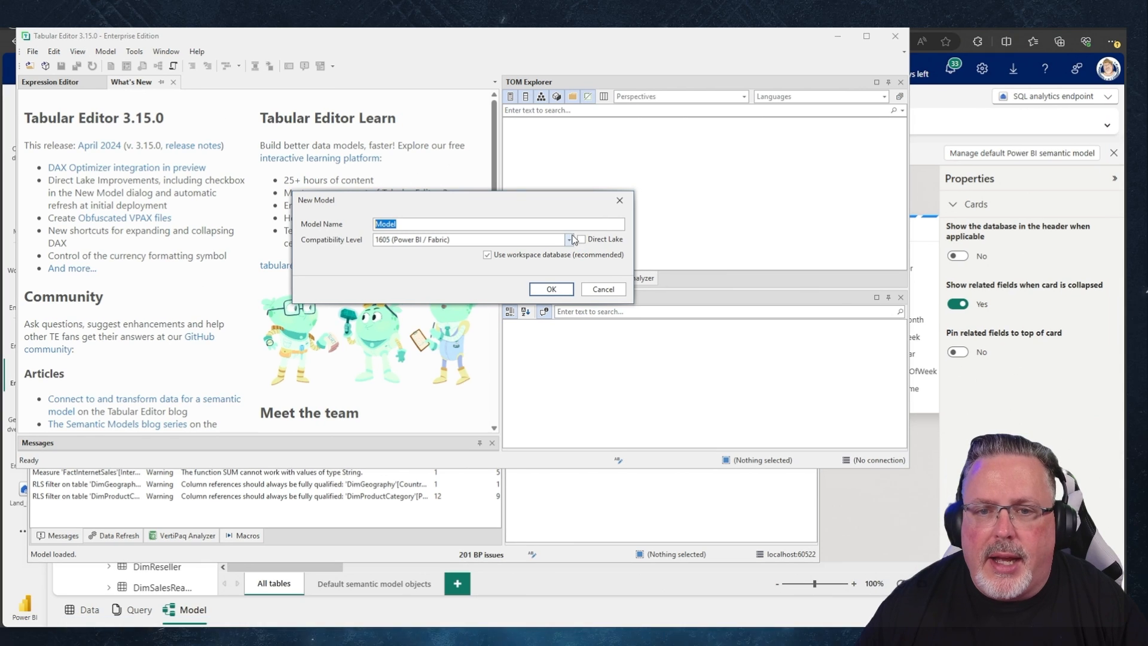
{"action": "left_click", "coordinate": [741, 267]}
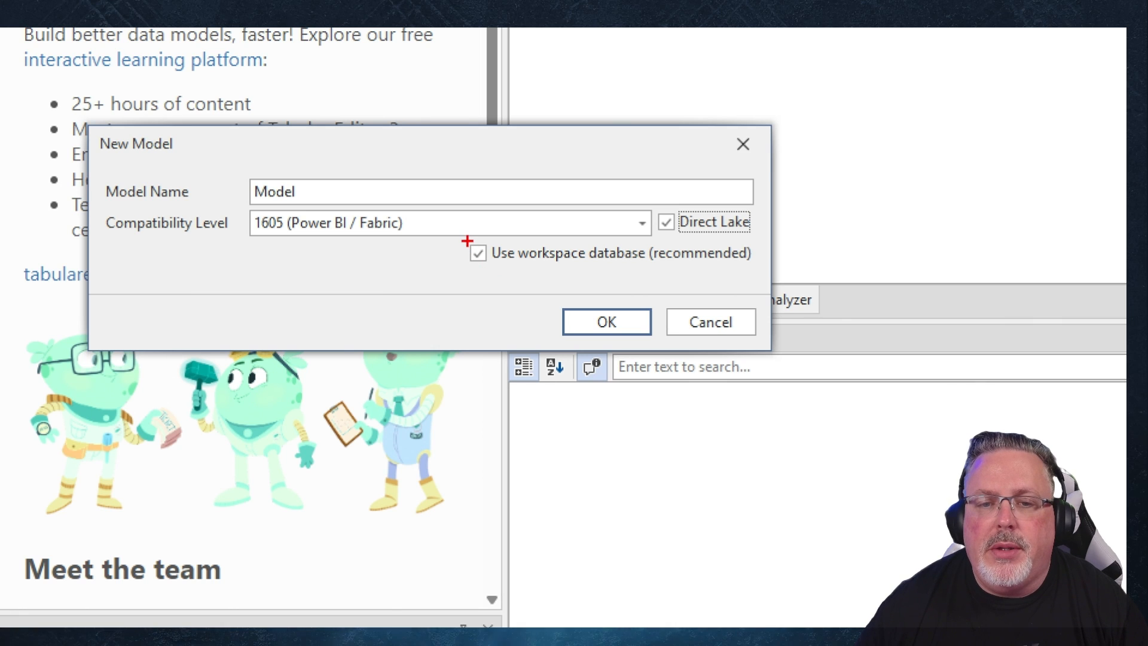
{"action": "mouse_move", "coordinate": [467, 241]}
{"action": "left_mouse_down"}
{"action": "mouse_move", "coordinate": [636, 269]}
{"action": "mouse_move", "coordinate": [766, 269]}
{"action": "left_mouse_up"}
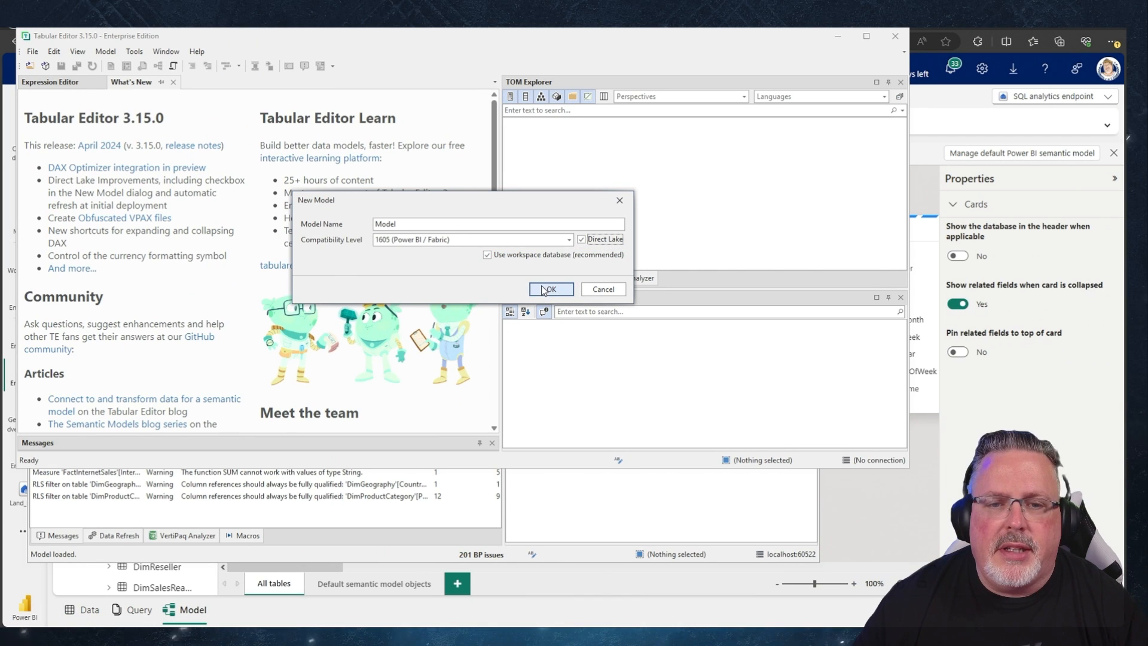
{"action": "left_click", "coordinate": [545, 289]}
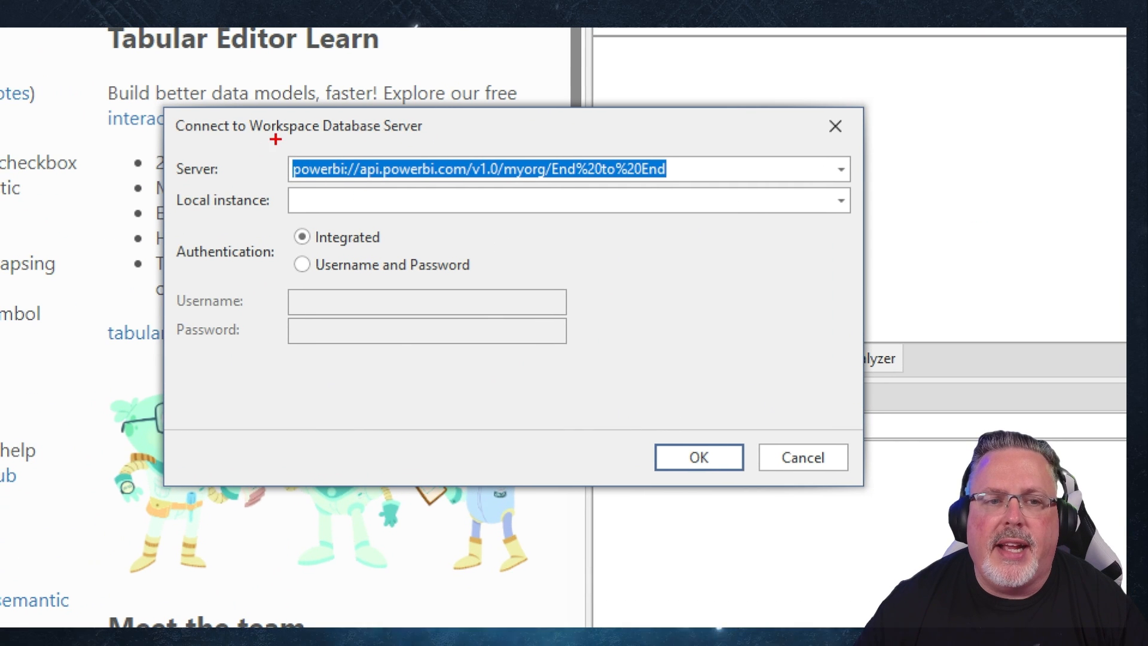
Connect to the End to End workspace server with integrated authentication and create the workspace database WorkspaceDB_User_20240601_105847.
{"action": "left_click_drag", "start_coordinate": [274, 141], "coordinate": [702, 197]}
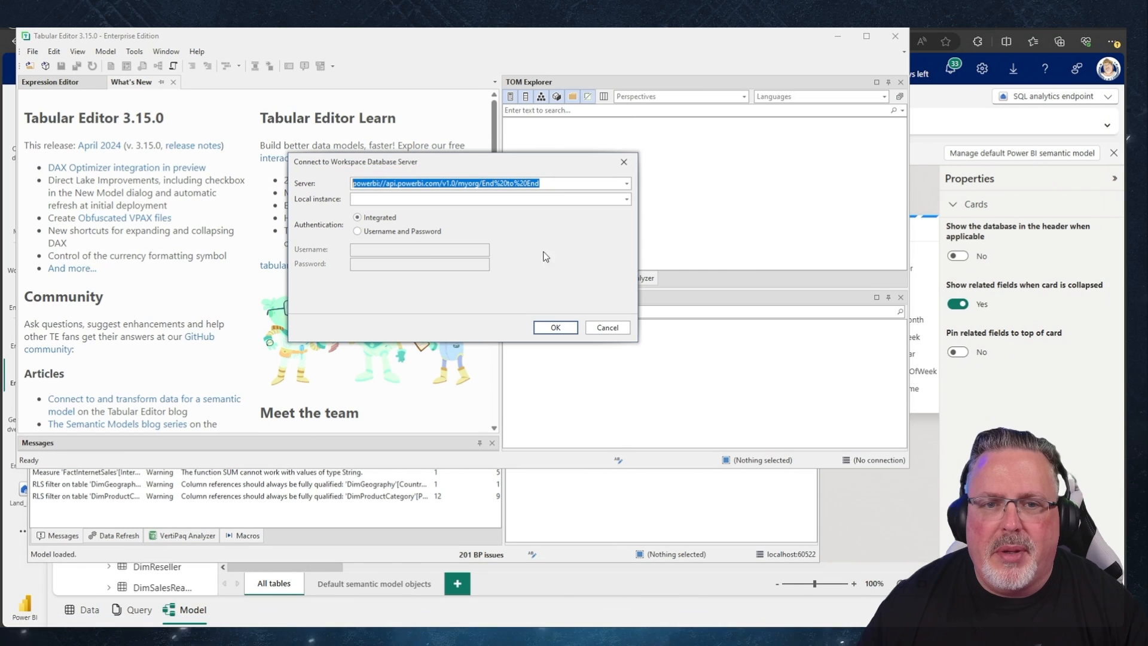
{"action": "left_click", "coordinate": [555, 328]}
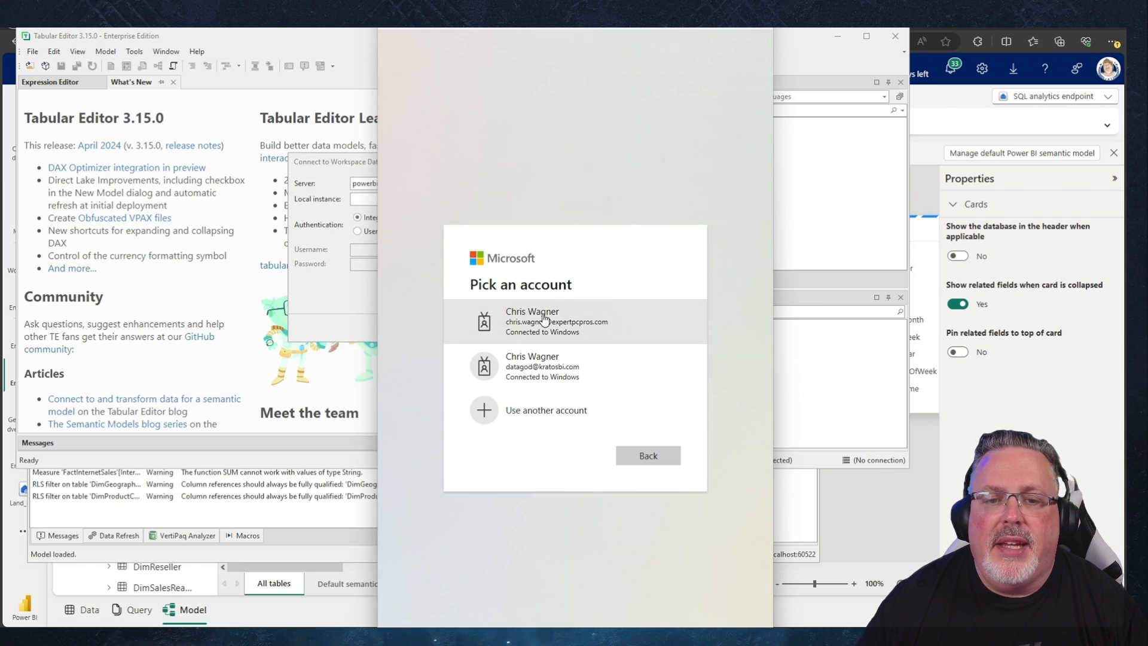
{"action": "left_click", "coordinate": [542, 314]}
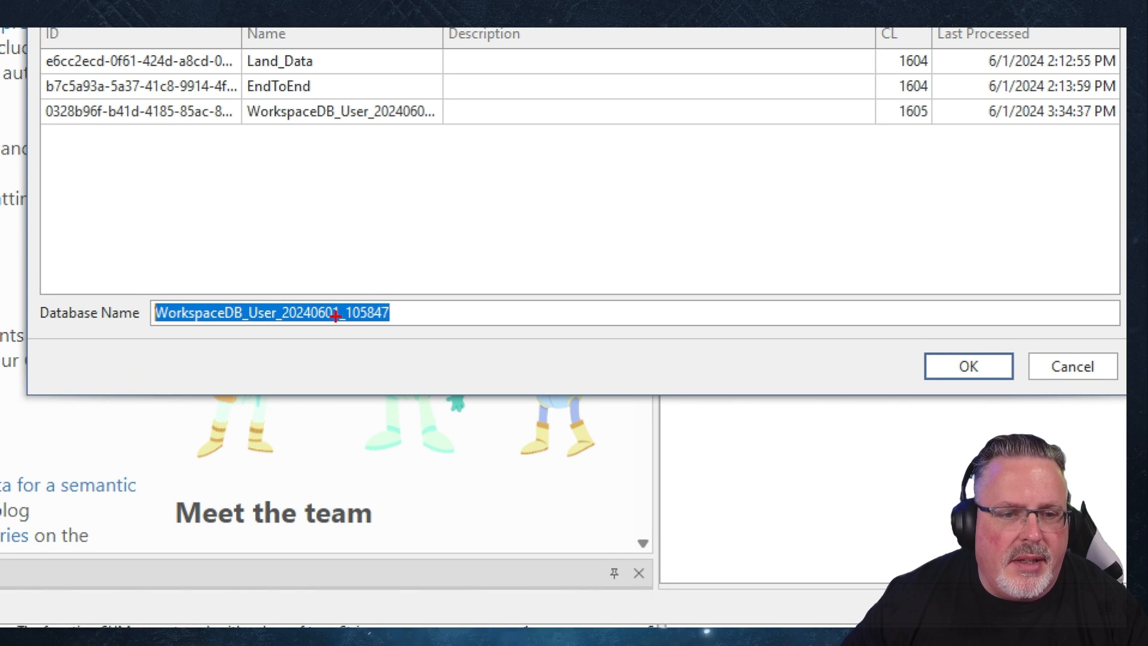
{"action": "mouse_move", "coordinate": [285, 325]}
{"action": "left_mouse_down"}
{"action": "mouse_move", "coordinate": [412, 326]}
{"action": "mouse_move", "coordinate": [398, 286]}
{"action": "left_mouse_up"}
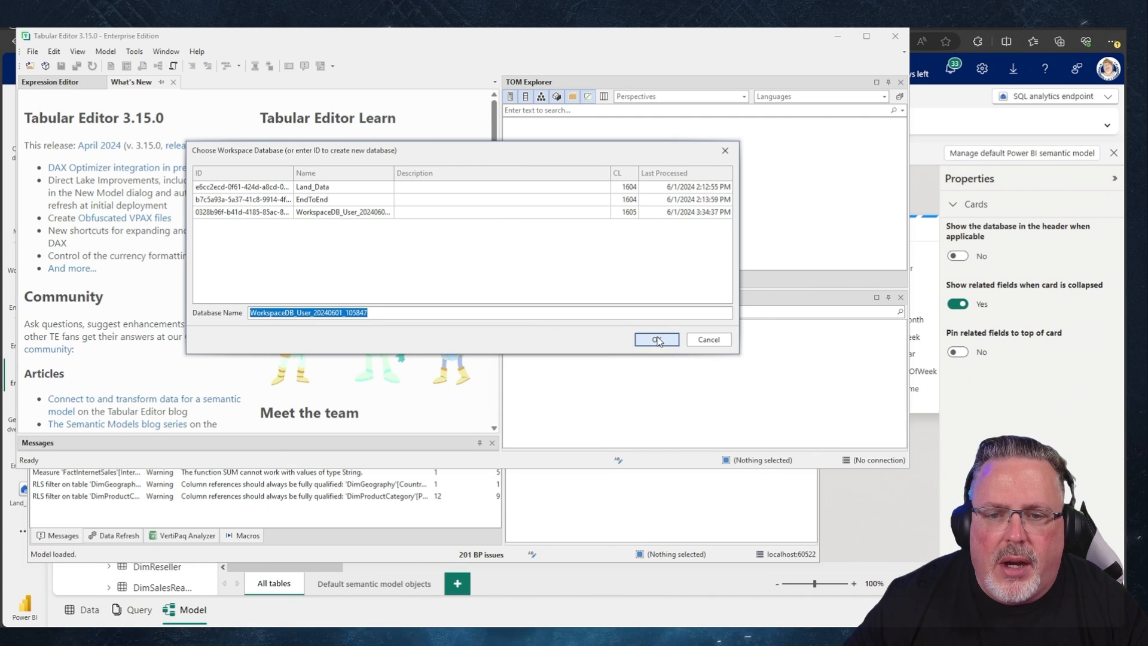
{"action": "left_click", "coordinate": [657, 340]}
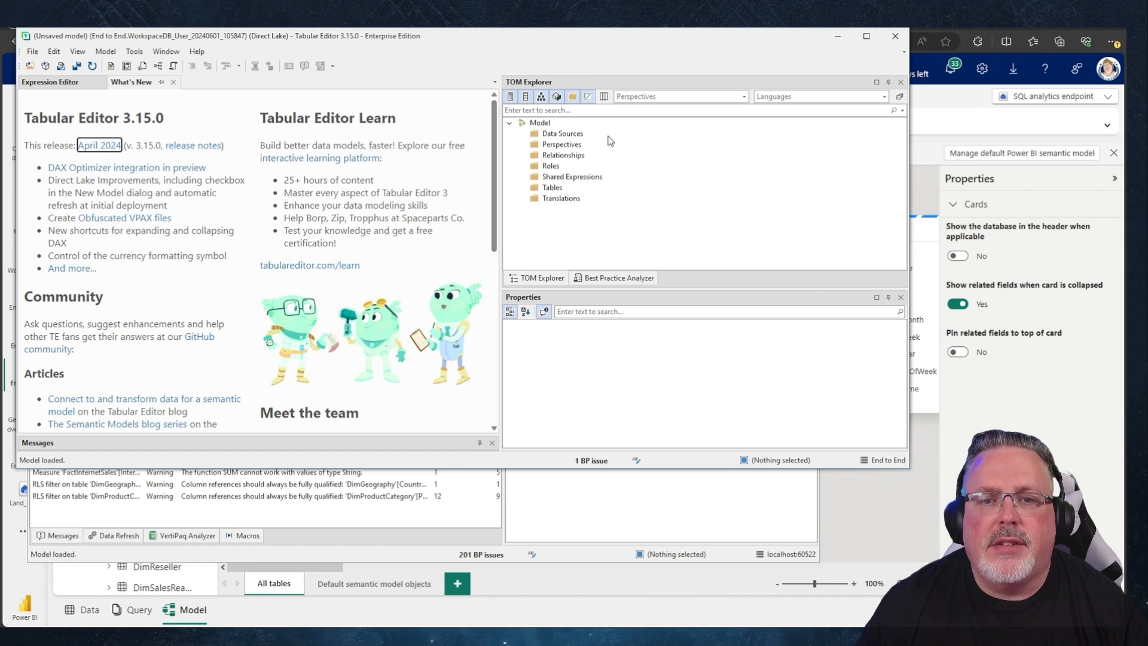
Start importing tables into the new model from a new implicit data source, using the Fabric OneLake (Direct Lake) connection.
{"action": "left_click_drag", "start_coordinate": [601, 36], "coordinate": [675, 83]}
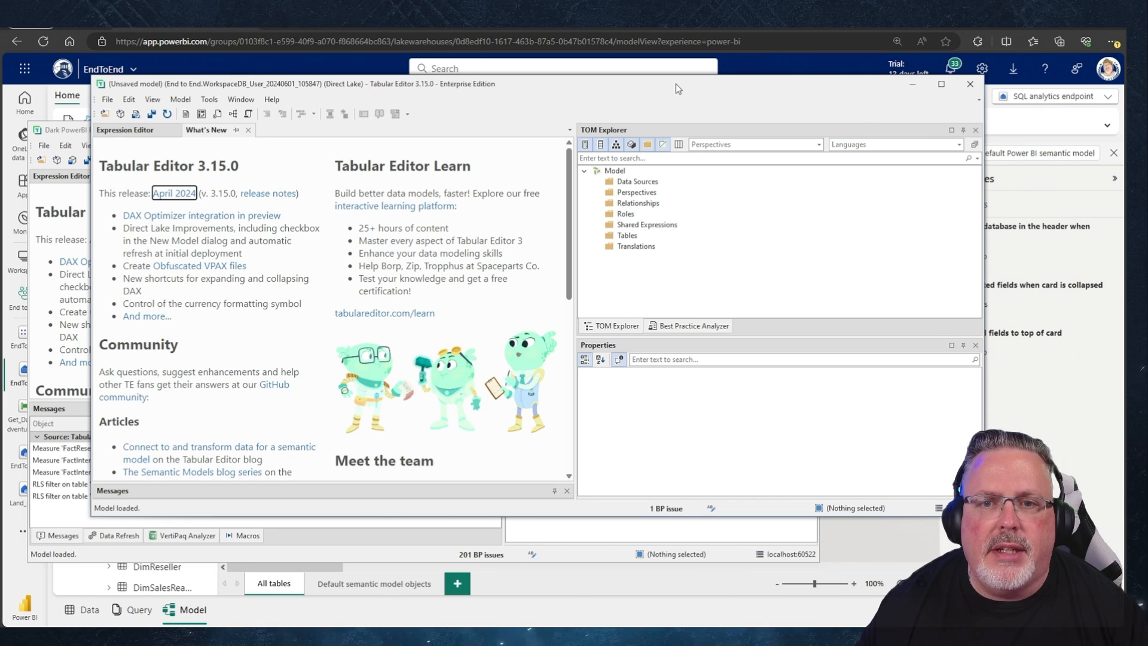
{"action": "right_click", "coordinate": [626, 237]}
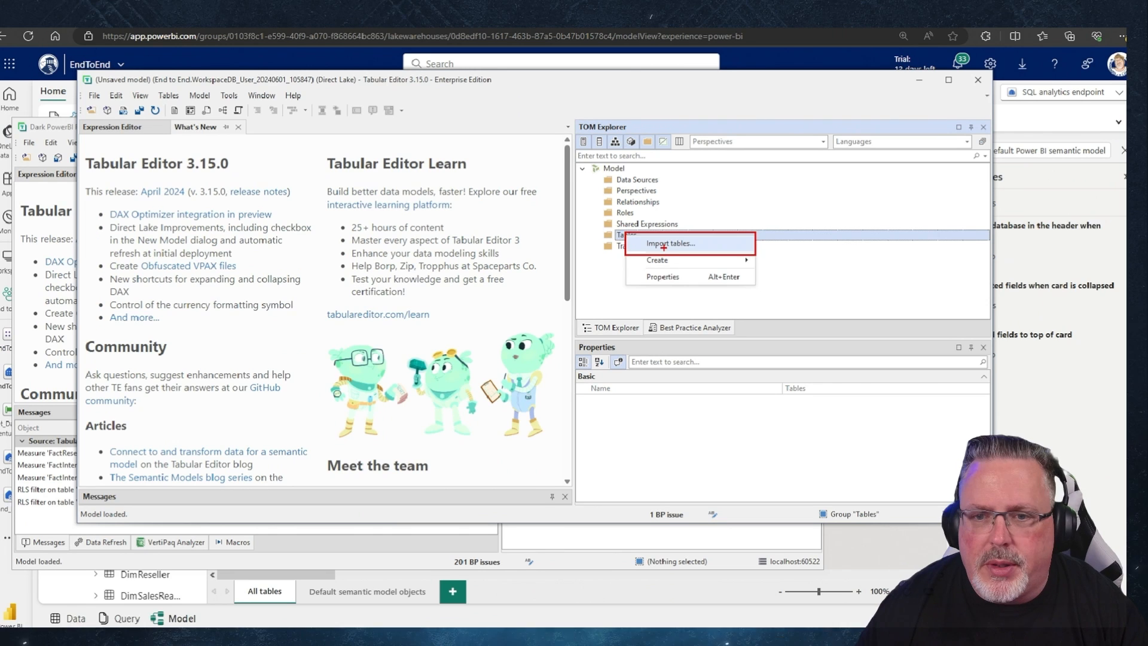
{"action": "left_click", "coordinate": [658, 242]}
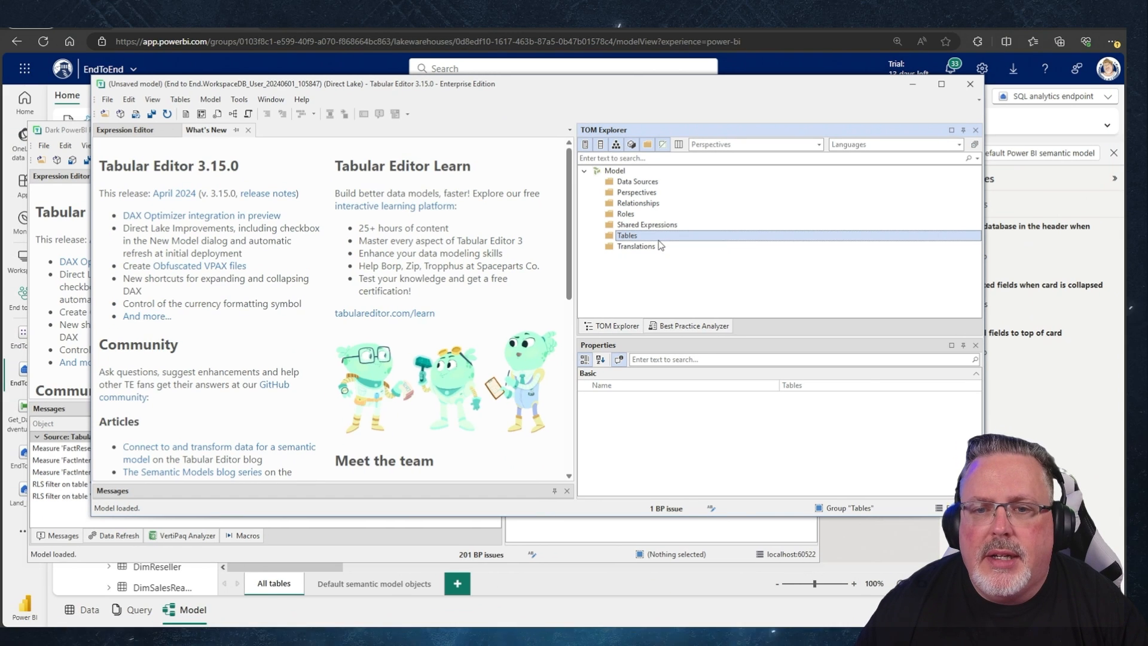
{"action": "right_click", "coordinate": [659, 236]}
{"action": "left_click", "coordinate": [675, 243]}
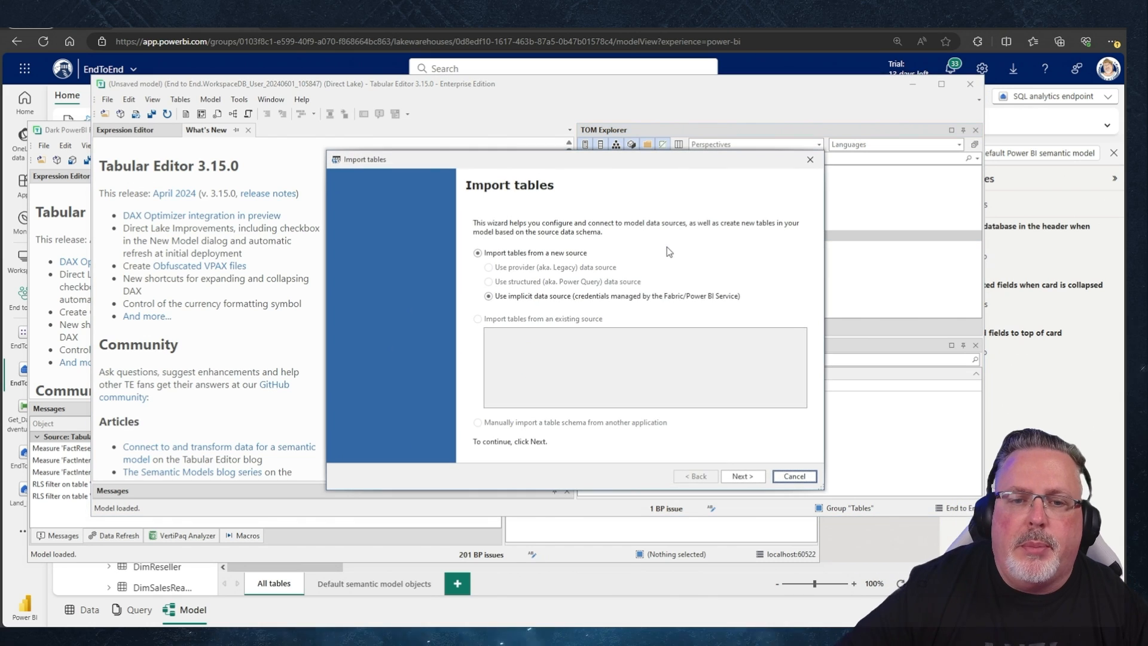
{"action": "left_click", "coordinate": [747, 477]}
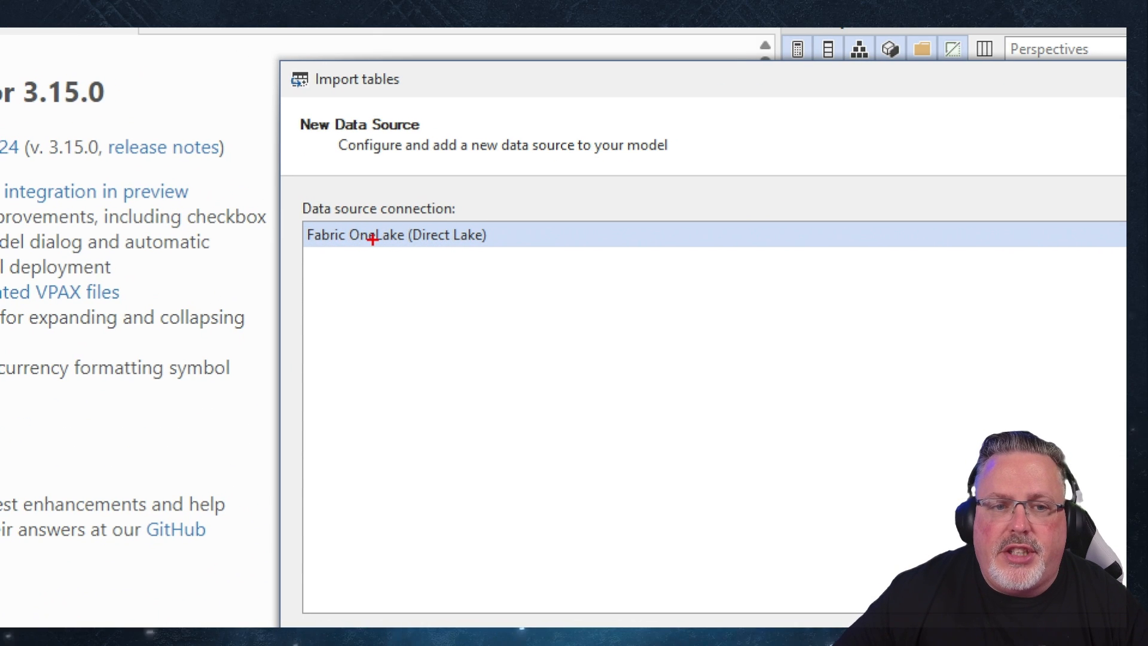
{"action": "left_click_drag", "start_coordinate": [288, 169], "coordinate": [582, 281]}
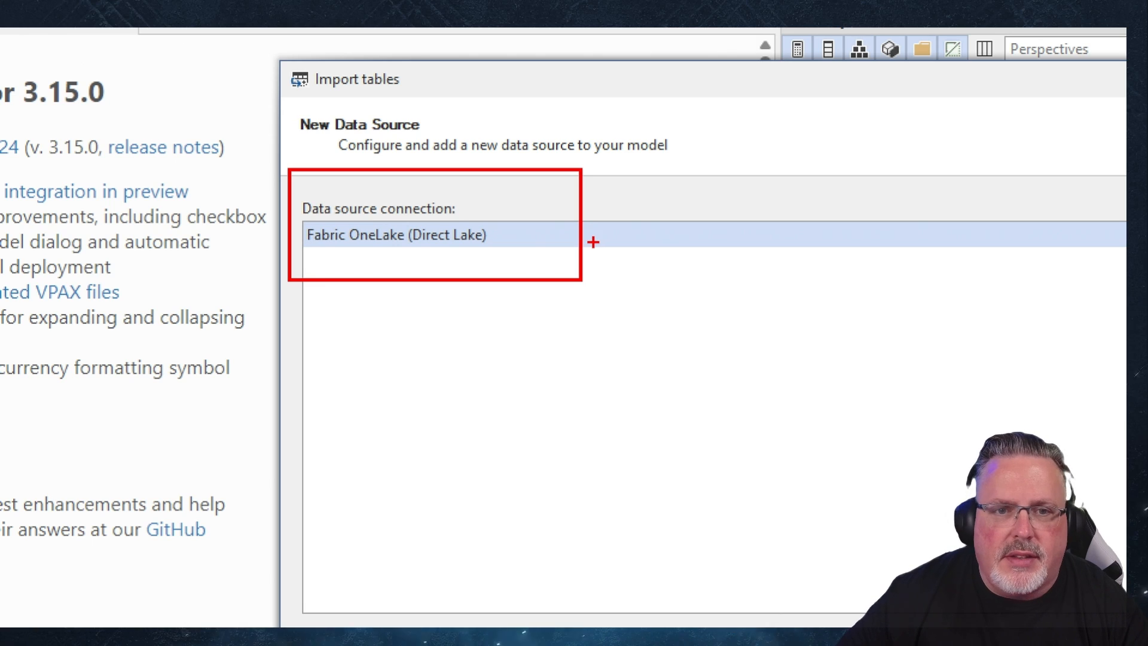
{"action": "key", "text": "Escape"}
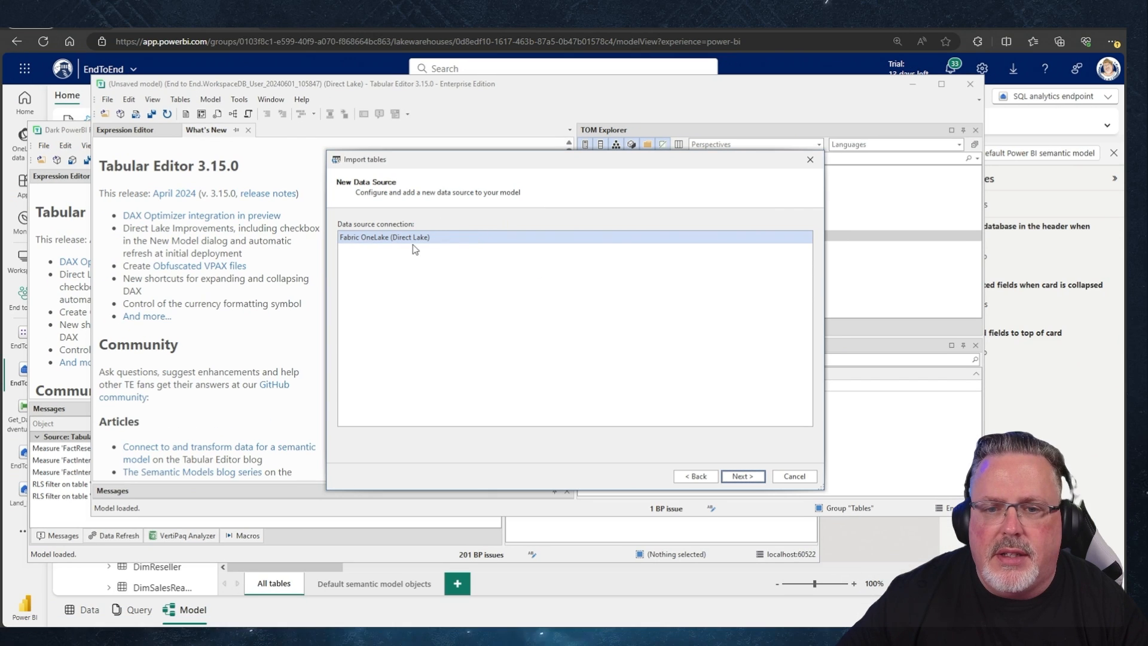
{"action": "left_click", "coordinate": [741, 476]}
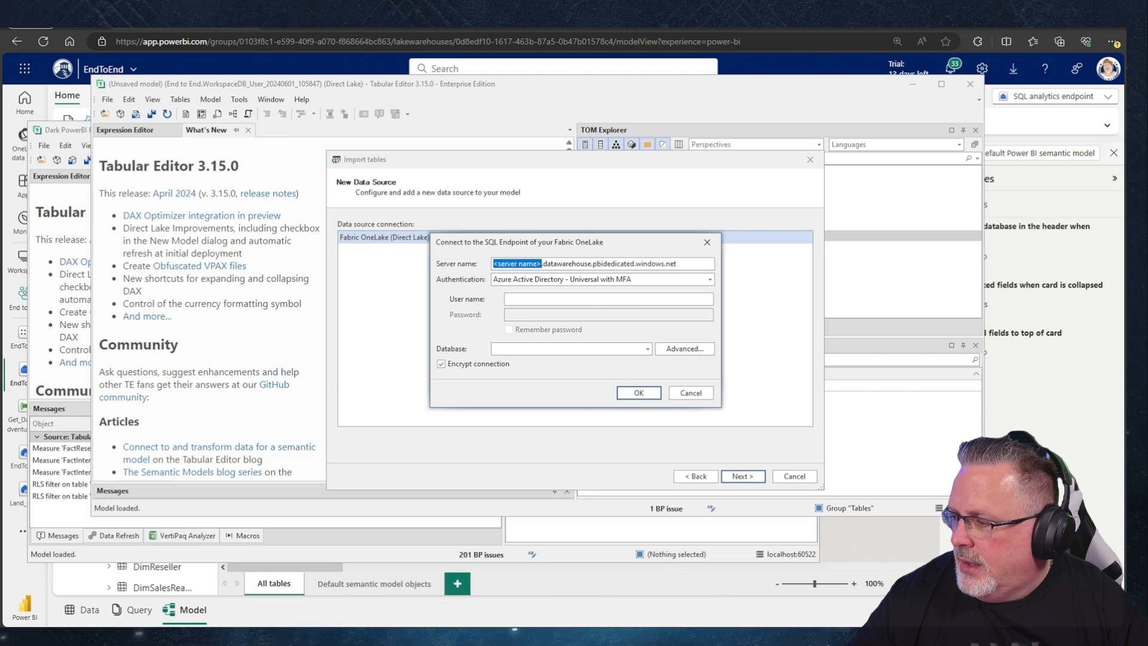
Connect to the SQL endpoint using the copied connection string as the server name and EndToEnd as the database, signing in with the work account.
{"action": "key", "text": "alt+Tab"}
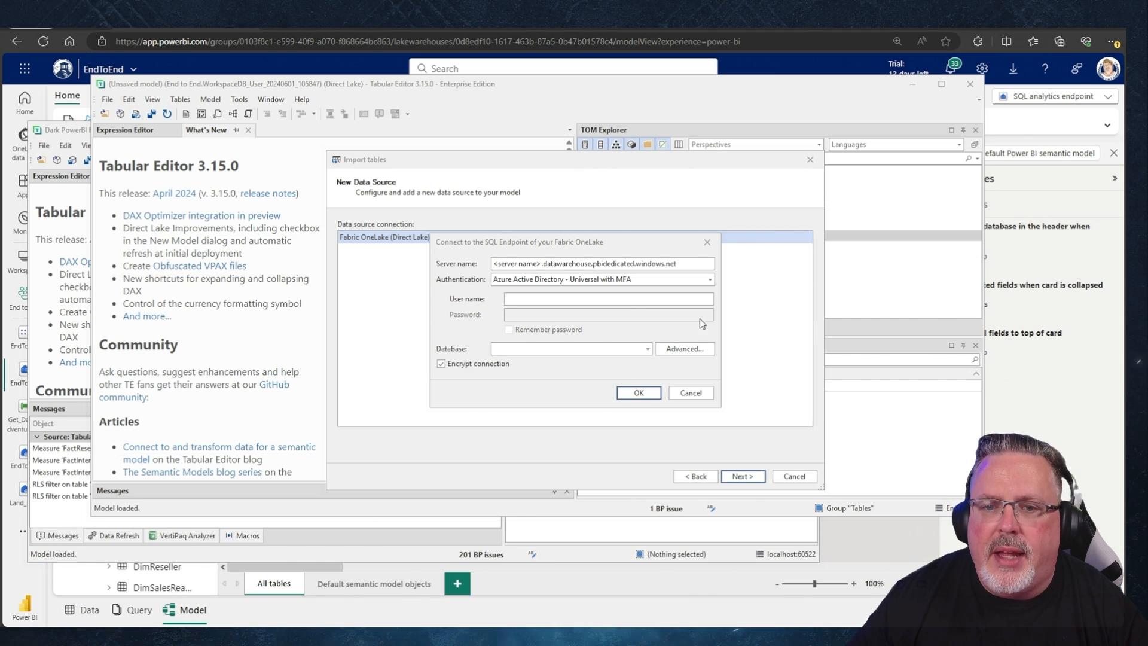
{"action": "left_click_drag", "start_coordinate": [681, 264], "coordinate": [447, 273]}
{"action": "key", "text": "ctrl+v"}
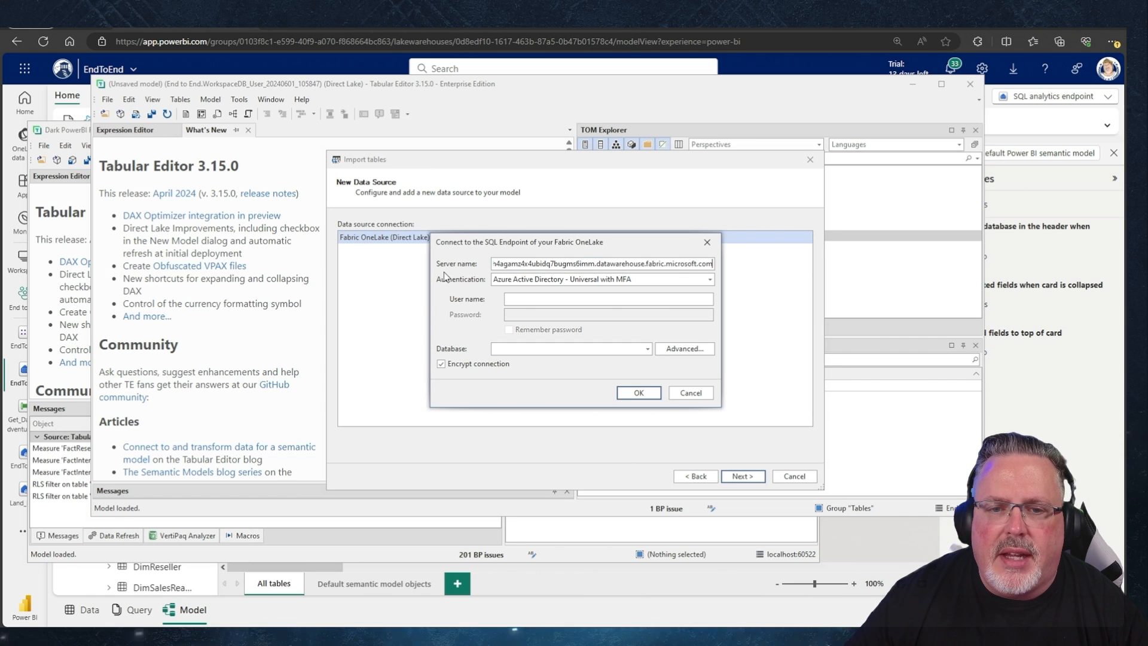
{"action": "left_click", "coordinate": [647, 349]}
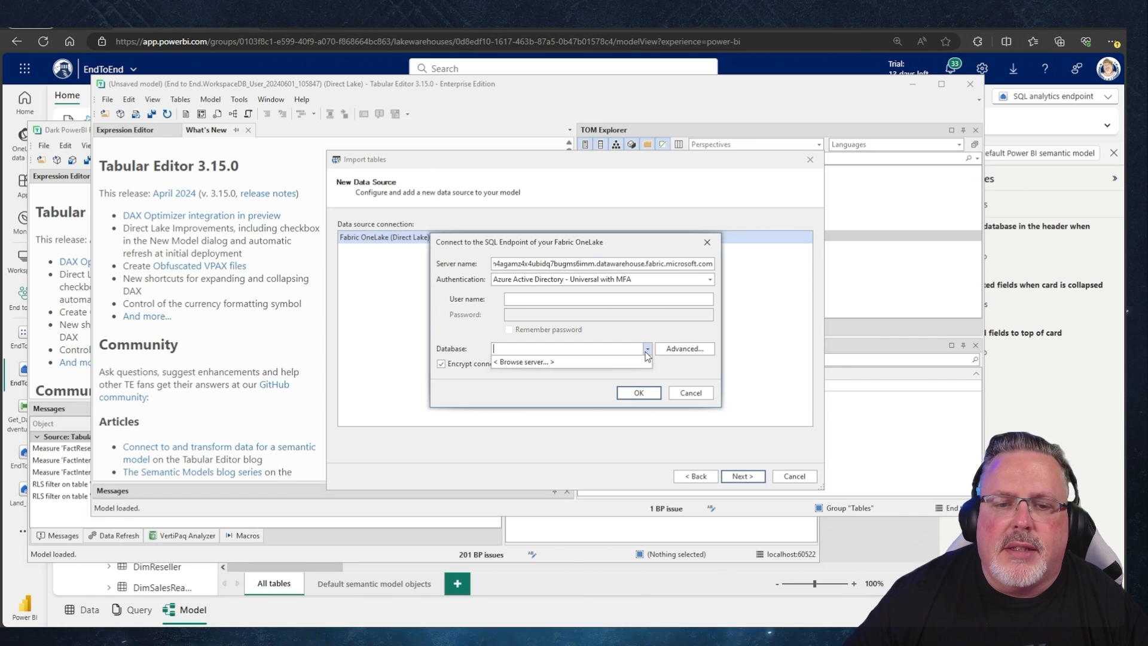
{"action": "left_click", "coordinate": [550, 362]}
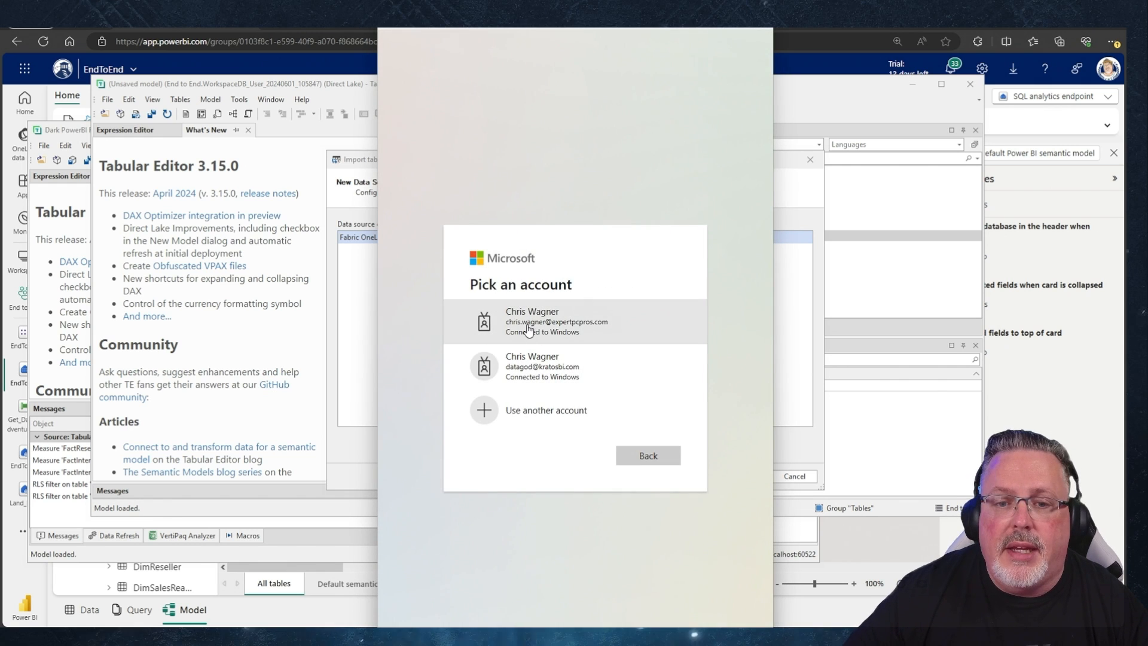
{"action": "left_click", "coordinate": [528, 328]}
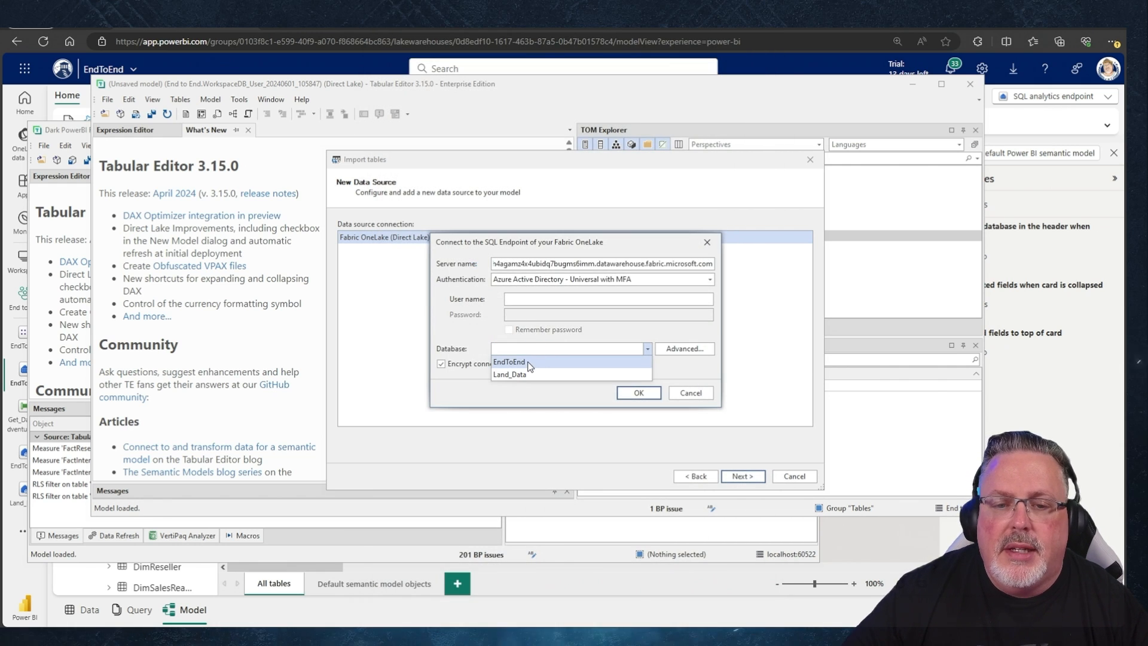
{"action": "left_click", "coordinate": [529, 363]}
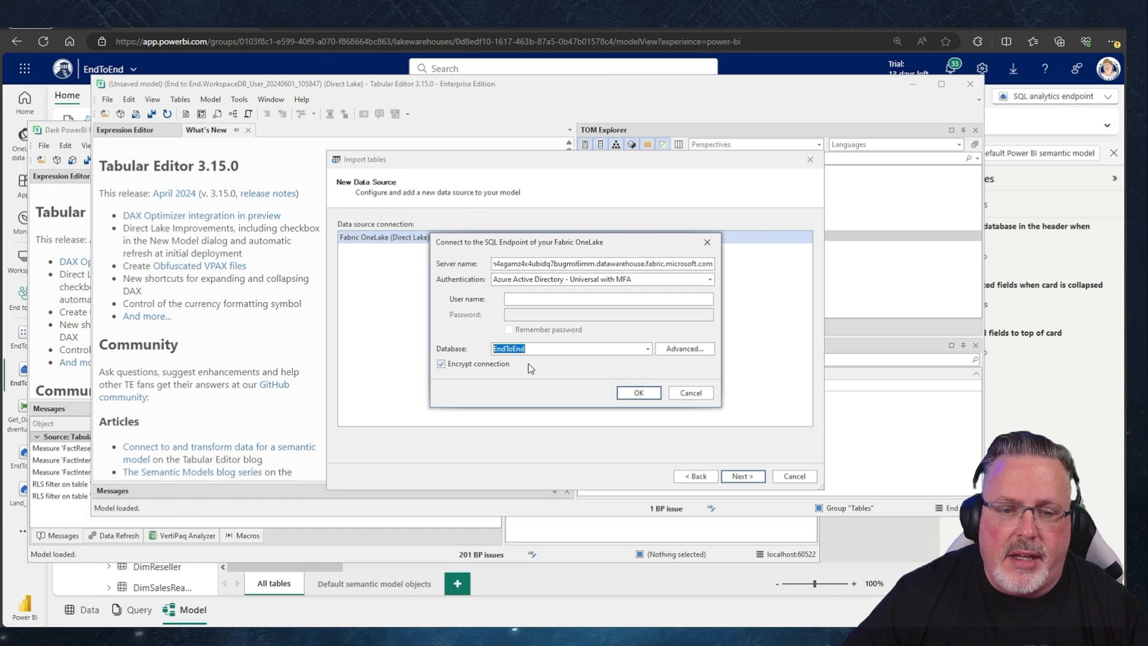
{"action": "left_click", "coordinate": [633, 394]}
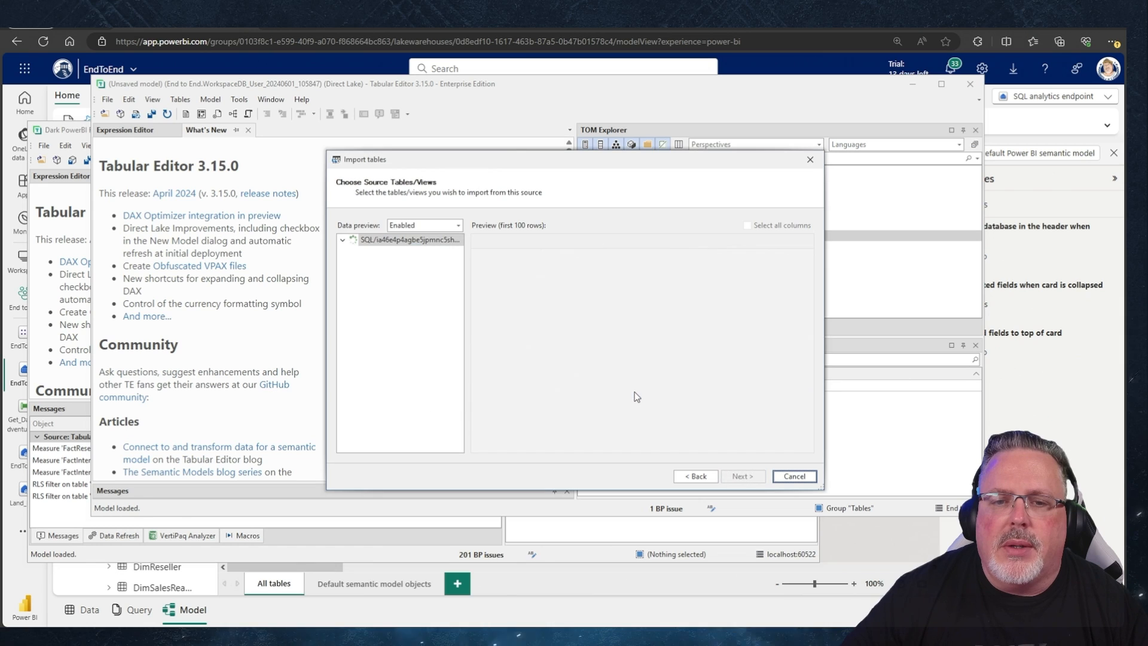
Select all tables in the EndToEnd database's dbo schema, from DimAccount through the FactResellerSales table, plus its view, for import.
{"action": "left_click", "coordinate": [353, 251]}
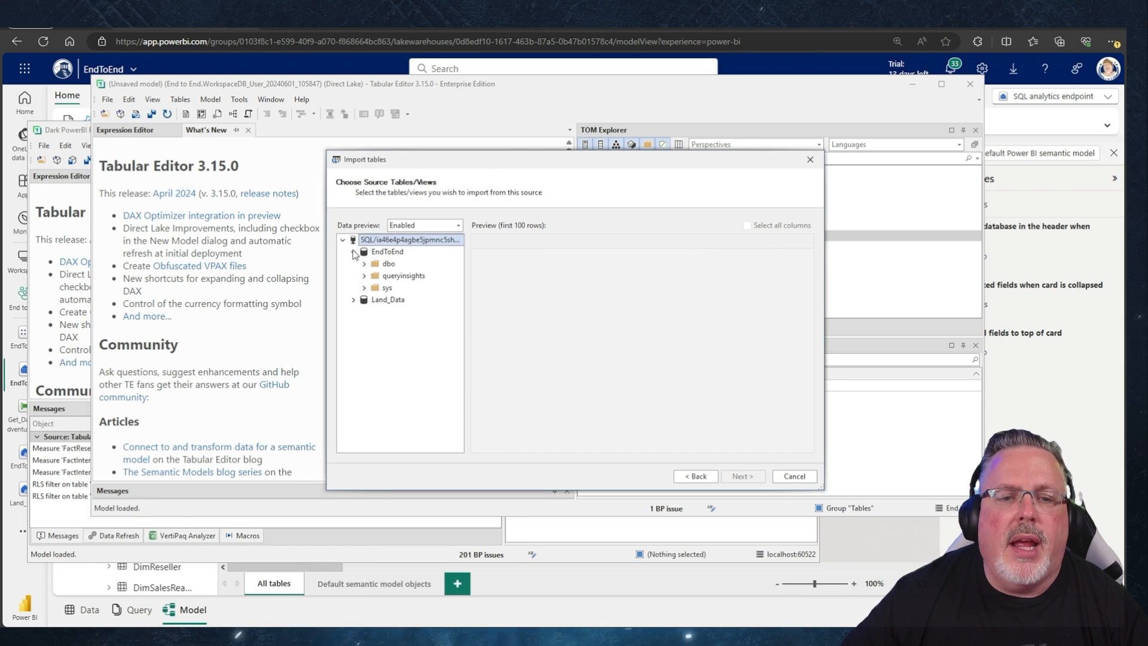
{"action": "left_click", "coordinate": [364, 264]}
{"action": "left_click", "coordinate": [384, 276]}
{"action": "left_click", "coordinate": [385, 288]}
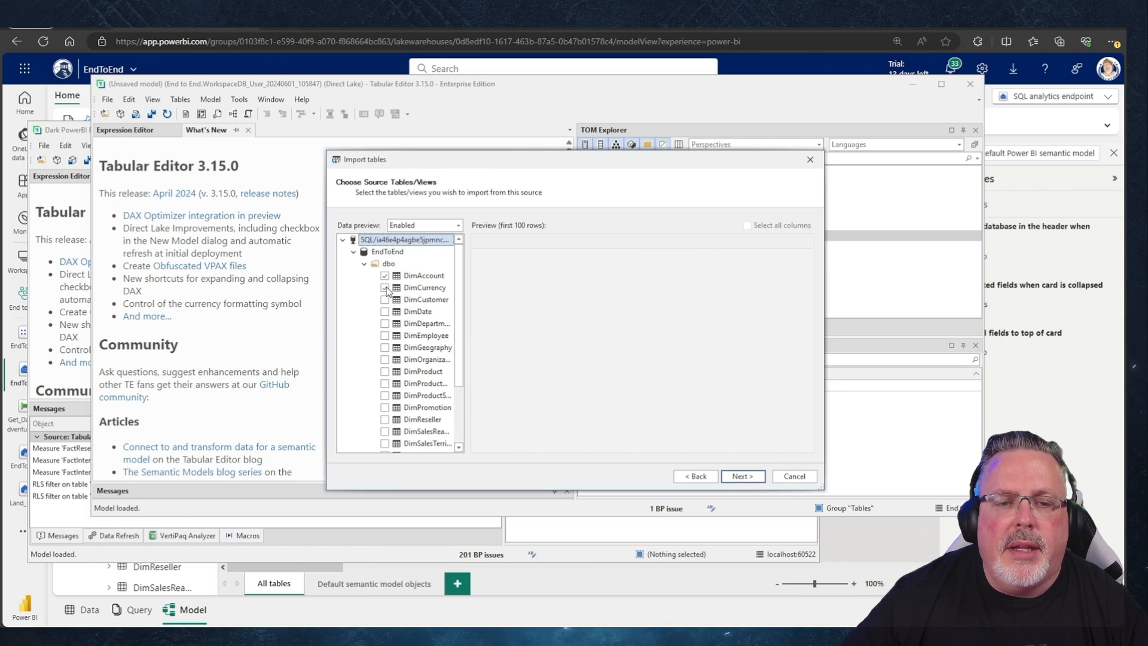
{"action": "left_click", "coordinate": [384, 347]}
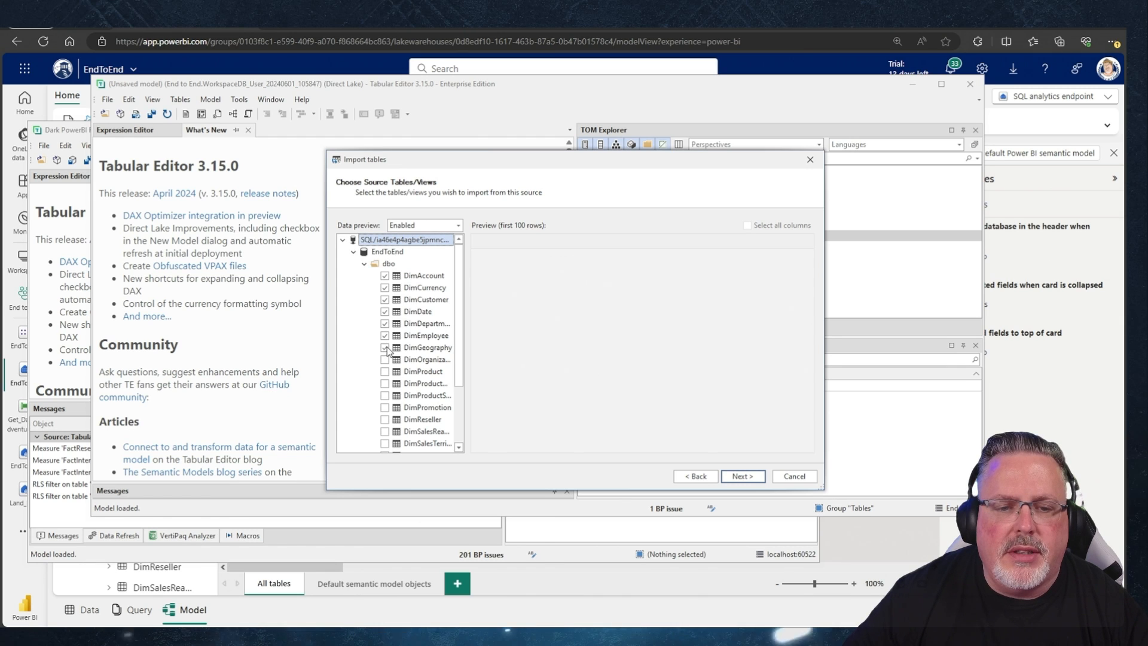
{"action": "left_click", "coordinate": [385, 359]}
{"action": "left_click", "coordinate": [384, 371]}
{"action": "left_click", "coordinate": [385, 383]}
{"action": "left_click", "coordinate": [384, 396]}
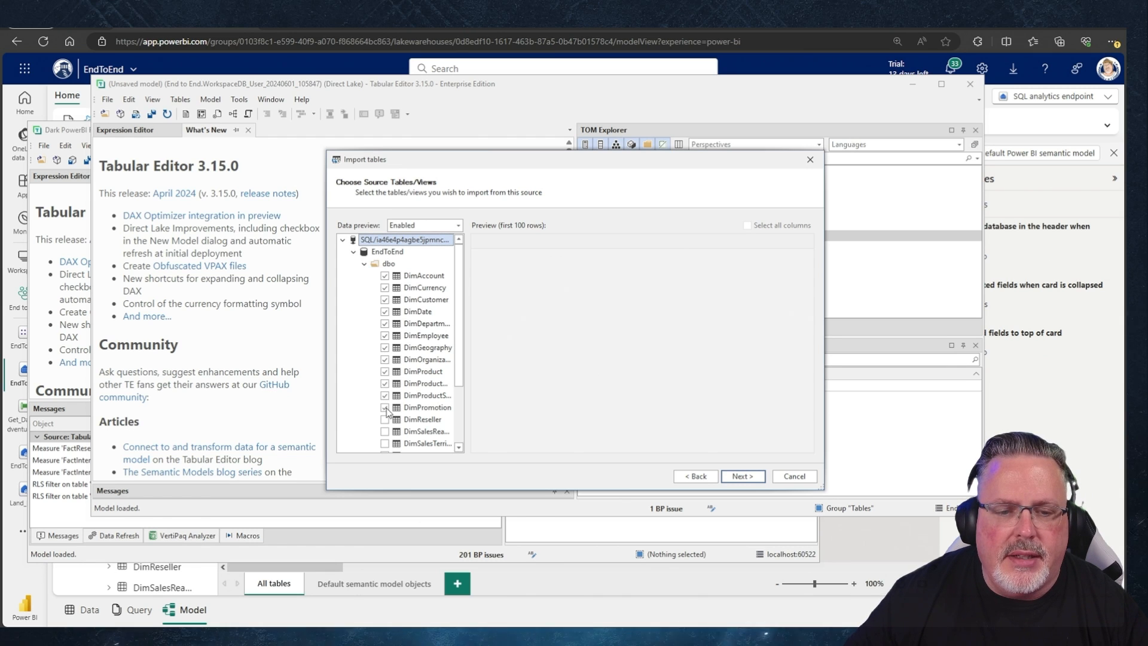
{"action": "left_click", "coordinate": [384, 431]}
{"action": "left_click", "coordinate": [385, 443]}
{"action": "scroll", "coordinate": [393, 425], "scroll_direction": "down", "scroll_amount": 2}
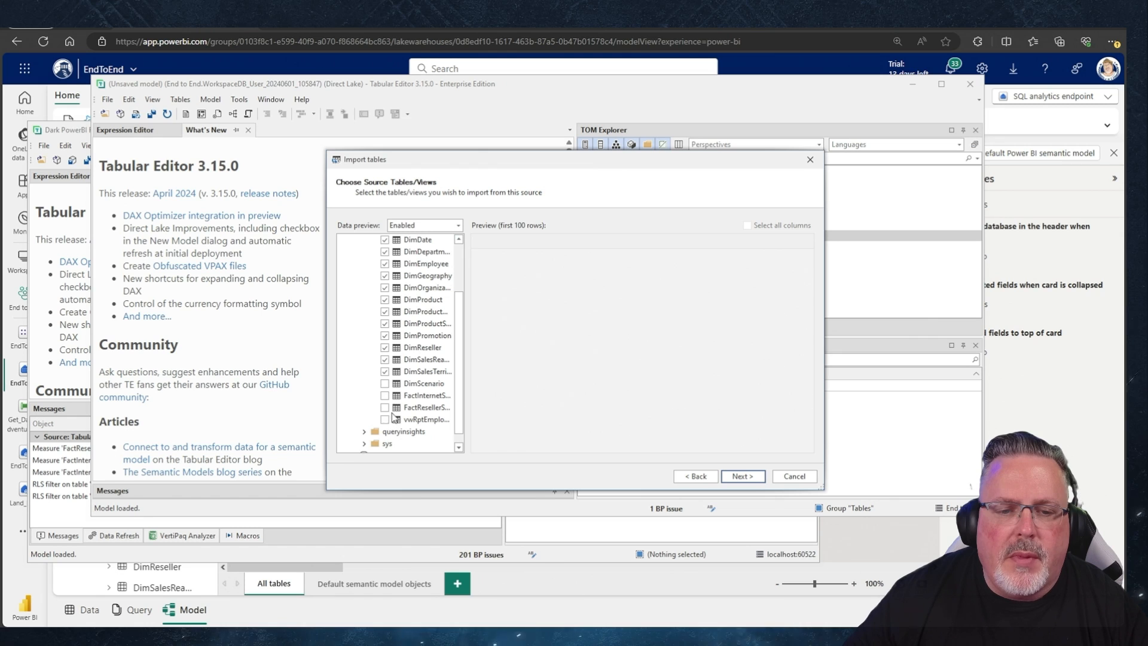
{"action": "left_click", "coordinate": [385, 383]}
{"action": "left_click", "coordinate": [384, 395]}
{"action": "left_click", "coordinate": [384, 407]}
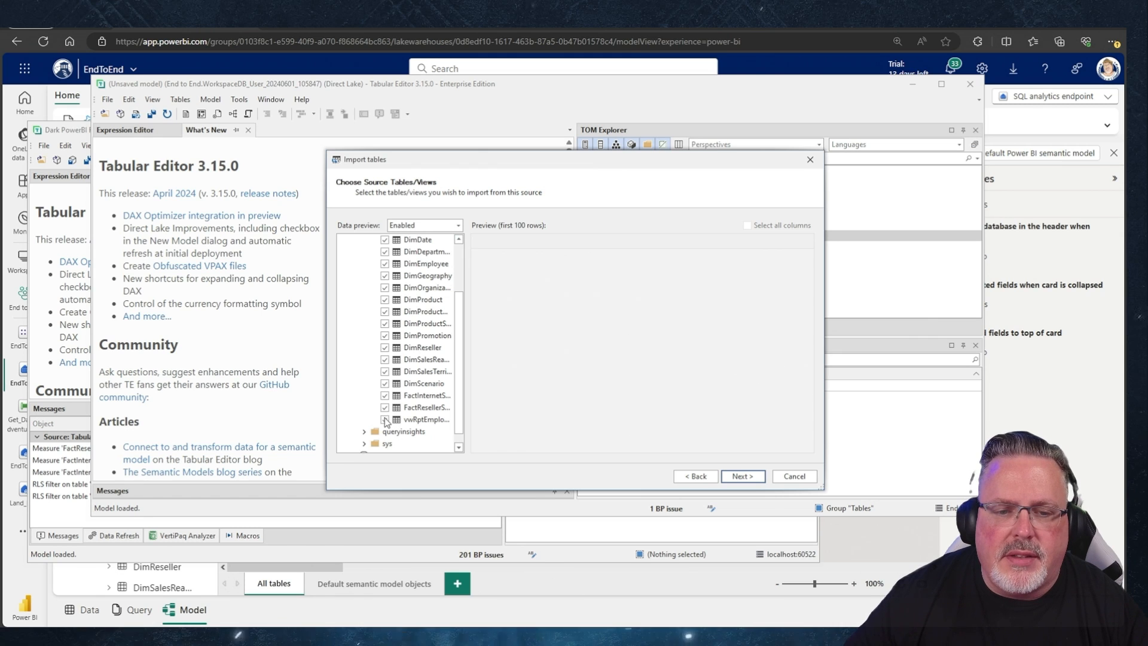
Include the vwRptEmployeeResellerSales view in the import and exclude the EmployeePhoto column from DimEmployee.
{"action": "left_click", "coordinate": [385, 419]}
{"action": "left_click_drag", "start_coordinate": [465, 381], "coordinate": [605, 376]}
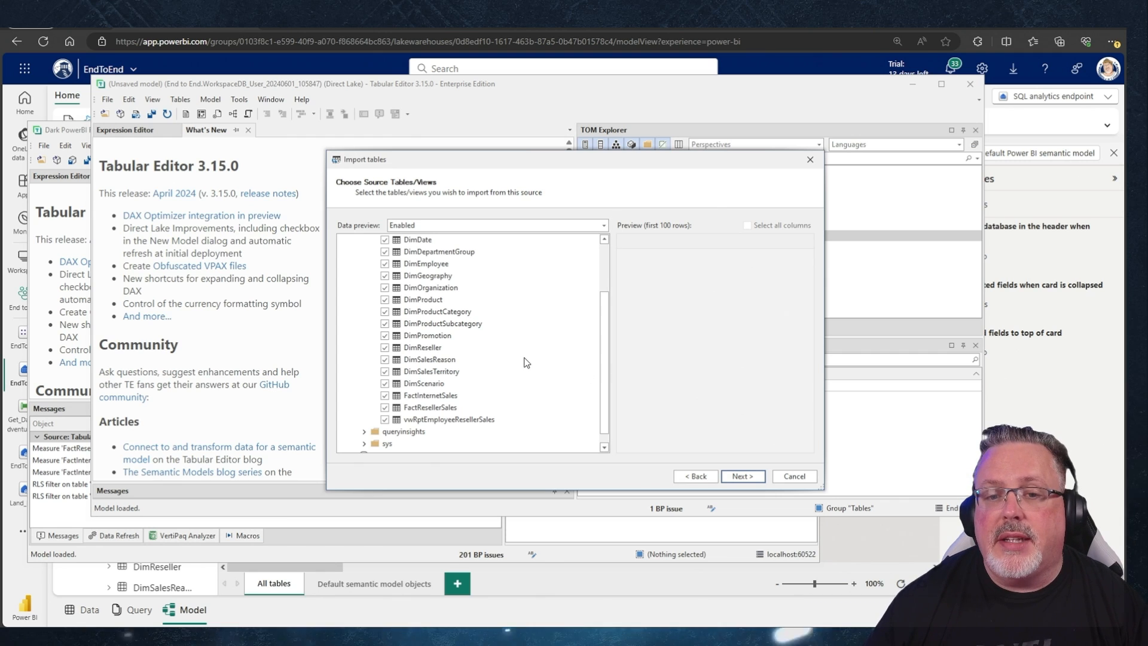
{"action": "scroll", "coordinate": [528, 360], "scroll_direction": "up", "scroll_amount": 3}
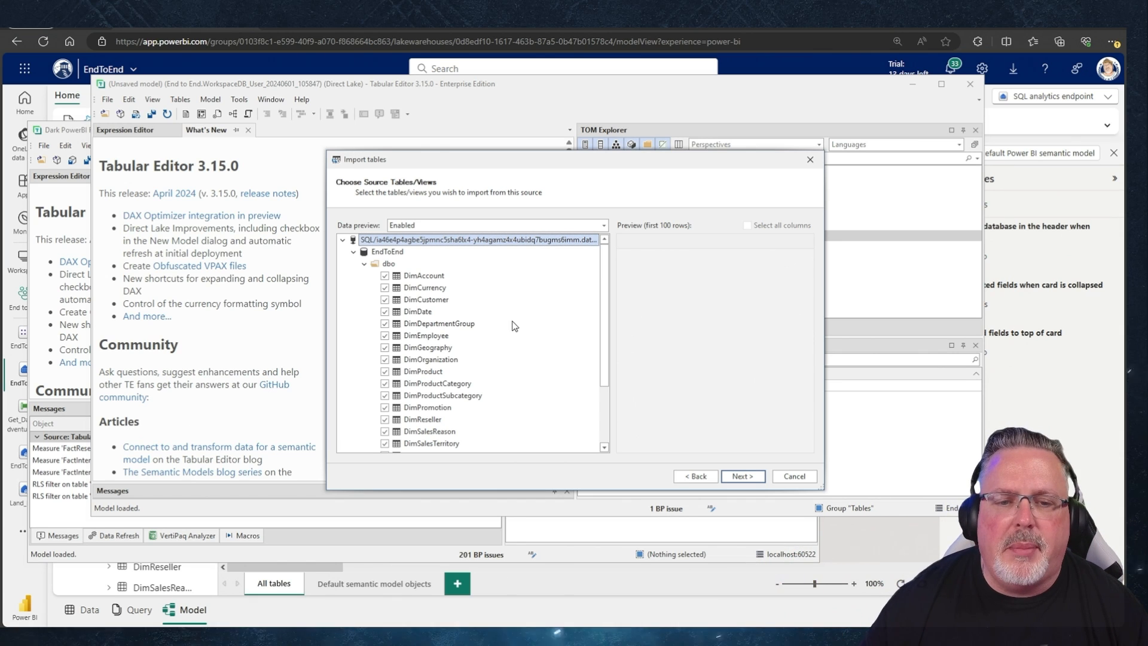
{"action": "left_click", "coordinate": [445, 336]}
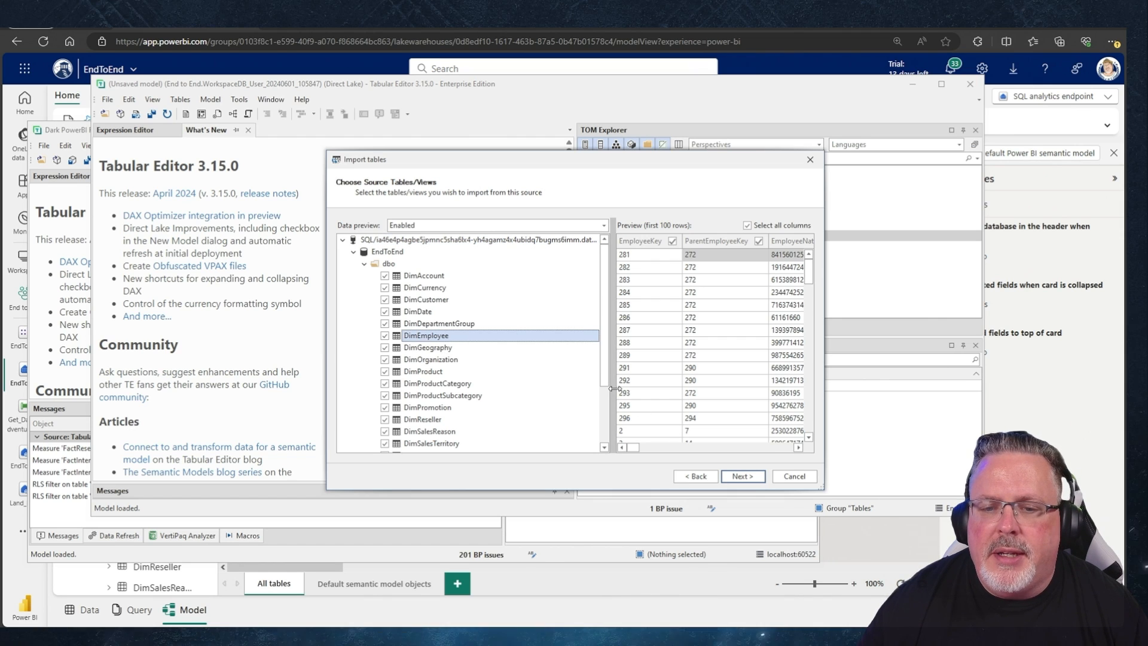
{"action": "left_click_drag", "start_coordinate": [543, 387], "coordinate": [541, 388]}
{"action": "left_click_drag", "start_coordinate": [579, 450], "coordinate": [783, 450]}
{"action": "left_click", "coordinate": [794, 241]}
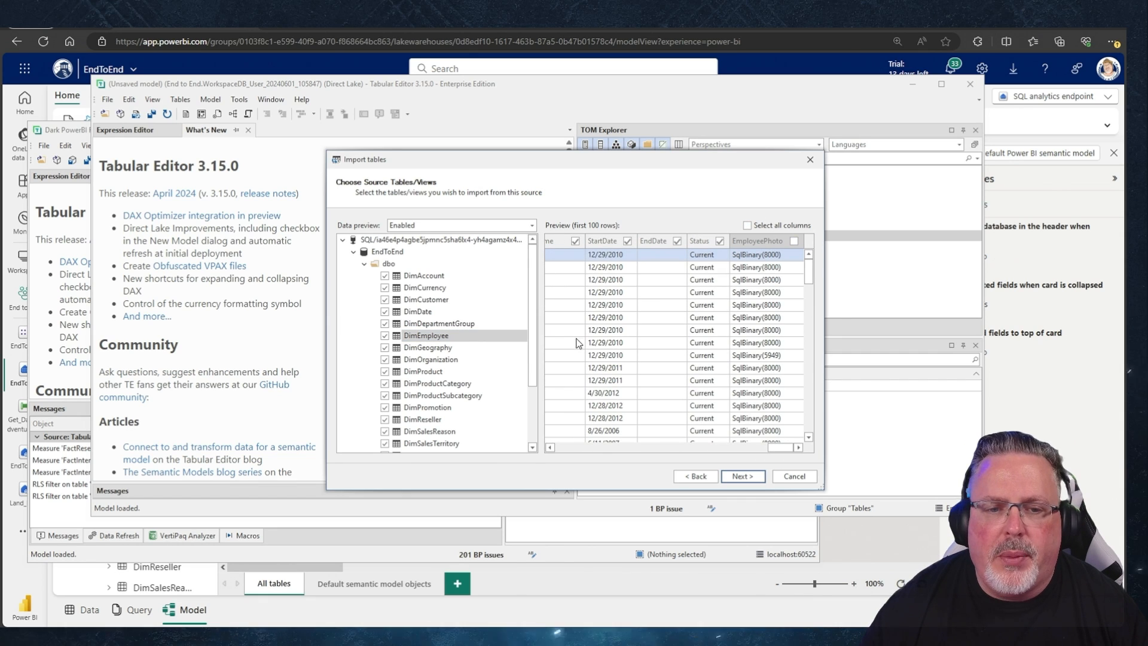
Exclude the LargePhoto column of the DimProduct table from the import.
{"action": "left_click", "coordinate": [441, 375]}
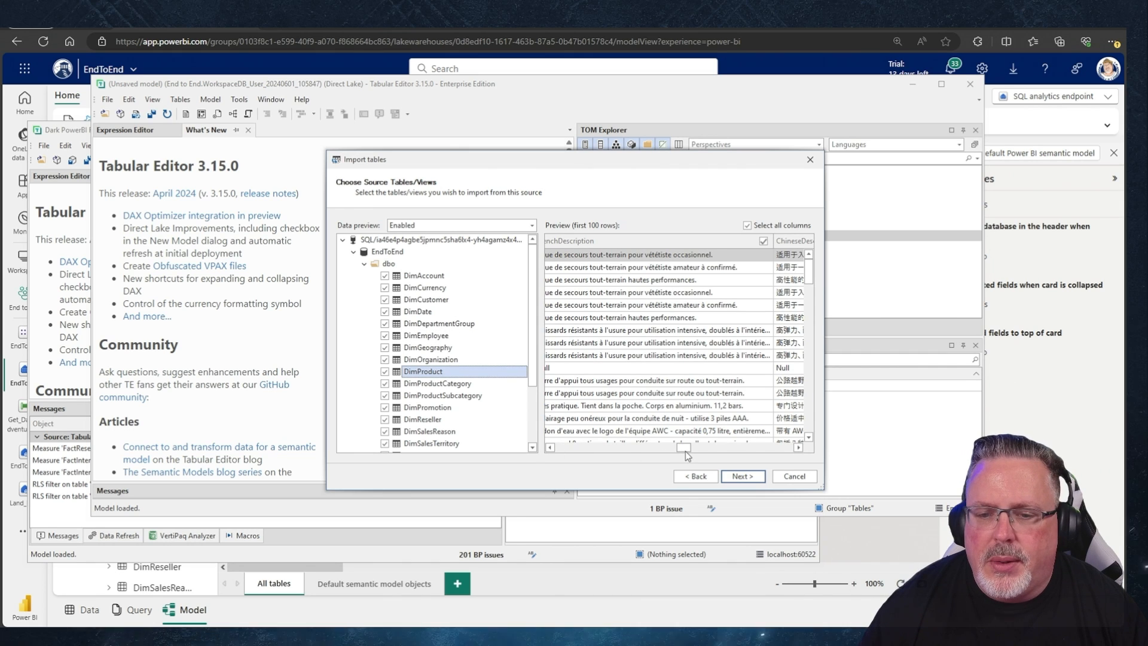
{"action": "left_click_drag", "start_coordinate": [685, 449], "coordinate": [662, 441]}
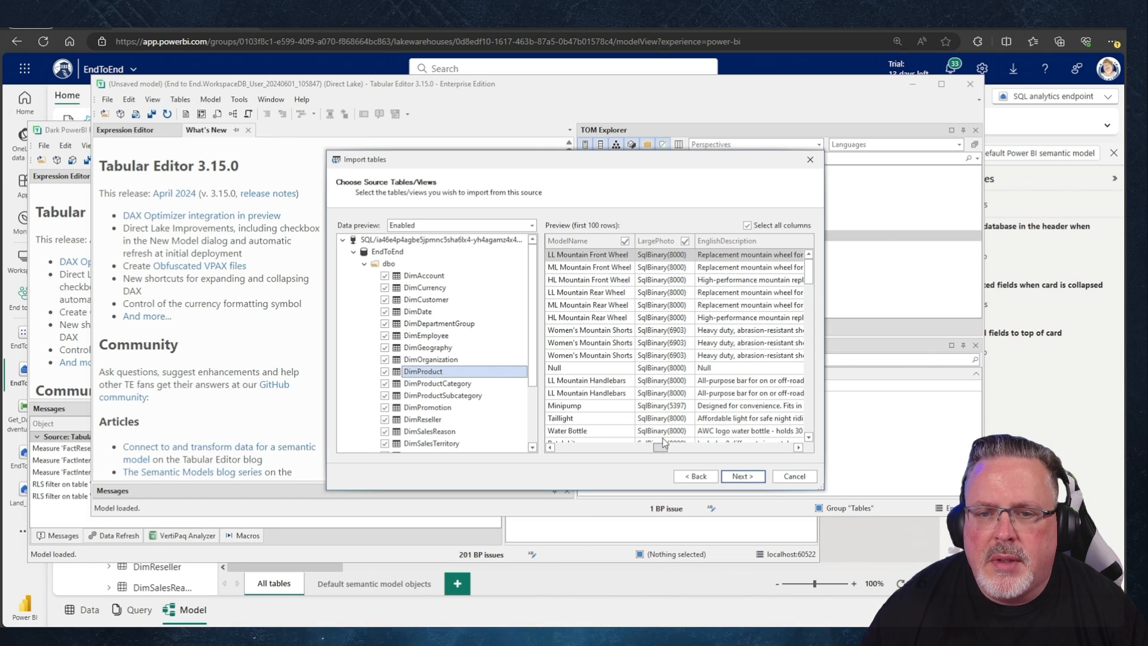
{"action": "left_click", "coordinate": [685, 241]}
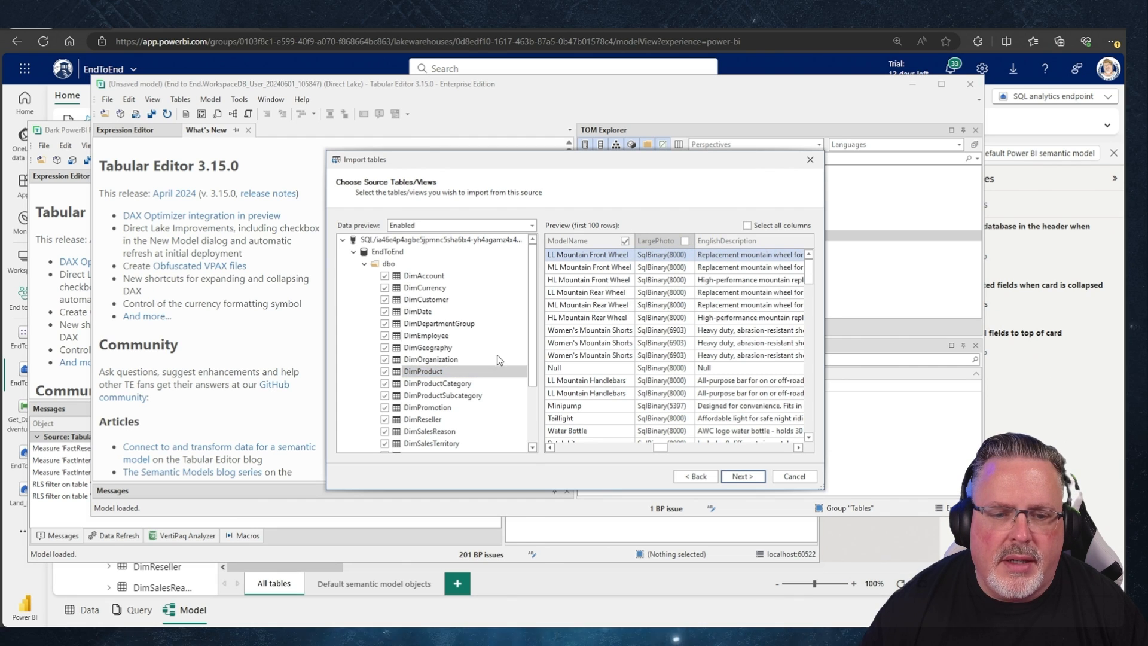
Exclude the SalesTerritoryImage column from DimSalesTerritory and finish importing the selected tables into the model.
{"action": "scroll", "coordinate": [500, 382], "scroll_direction": "down", "scroll_amount": 3}
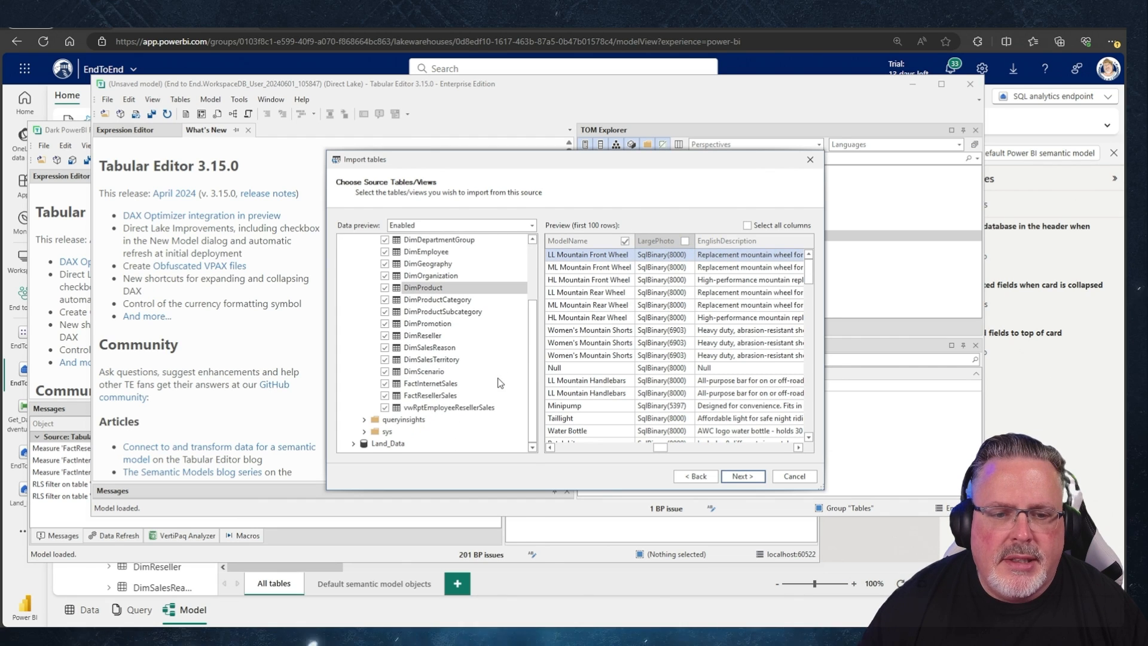
{"action": "left_click", "coordinate": [427, 360]}
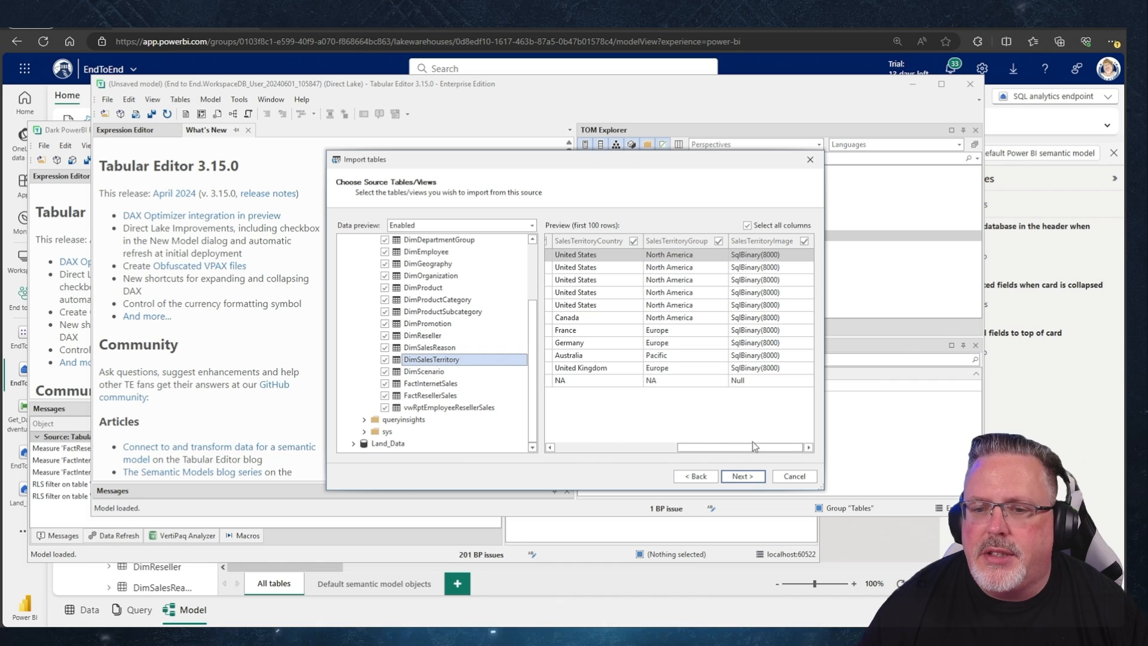
{"action": "left_click", "coordinate": [804, 241]}
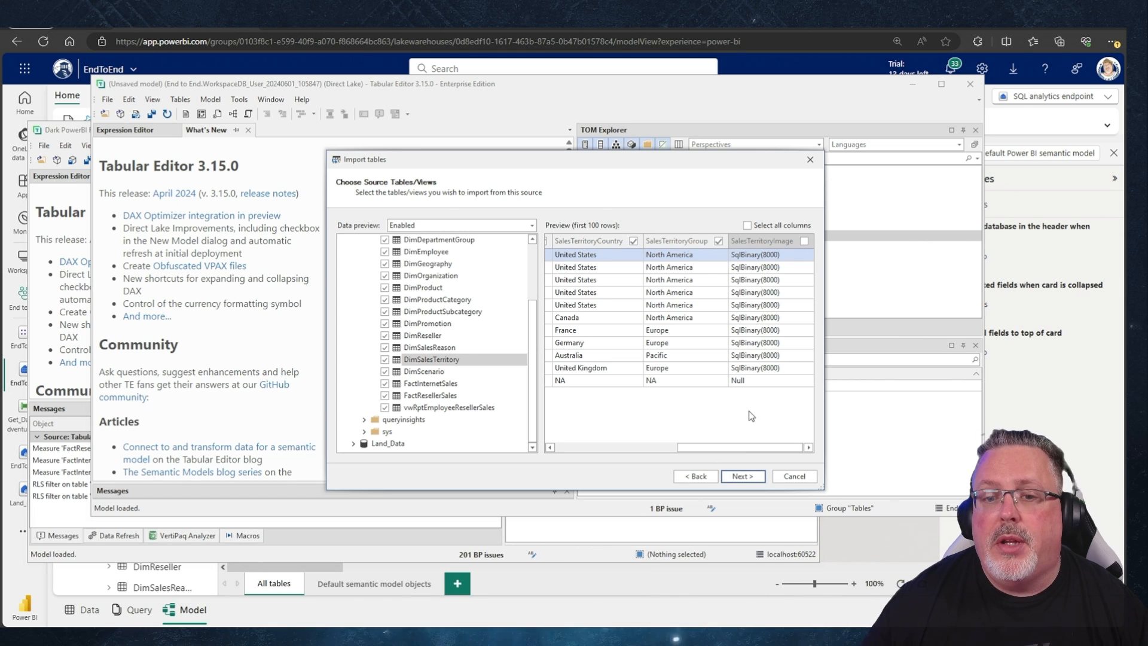
{"action": "left_click", "coordinate": [748, 477]}
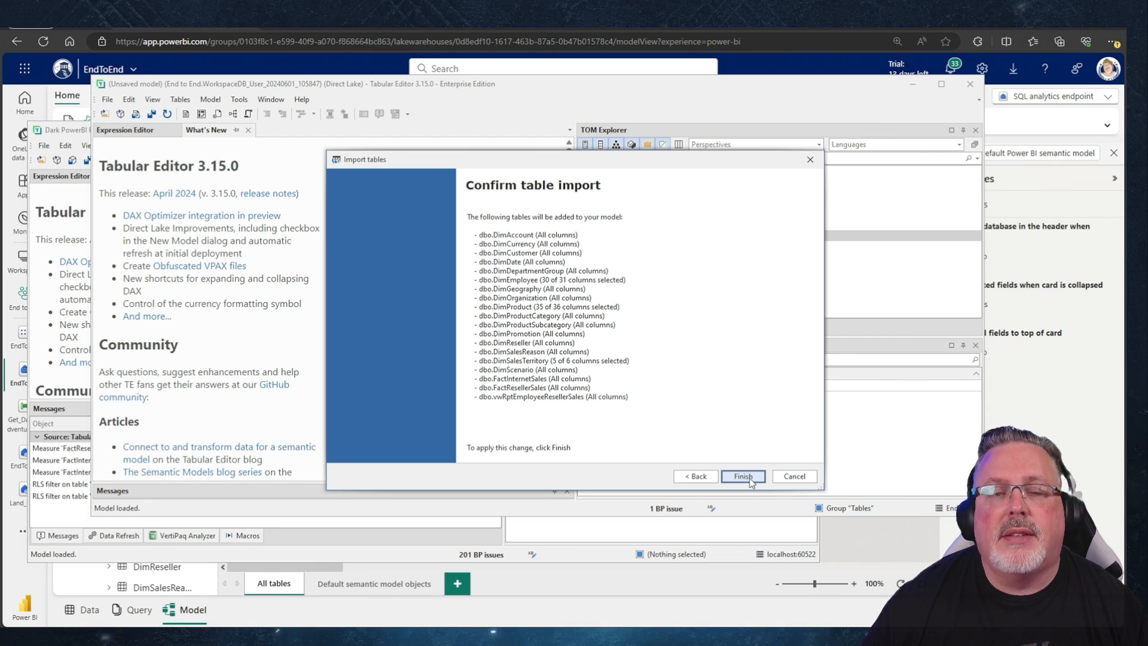
{"action": "left_click", "coordinate": [743, 477]}
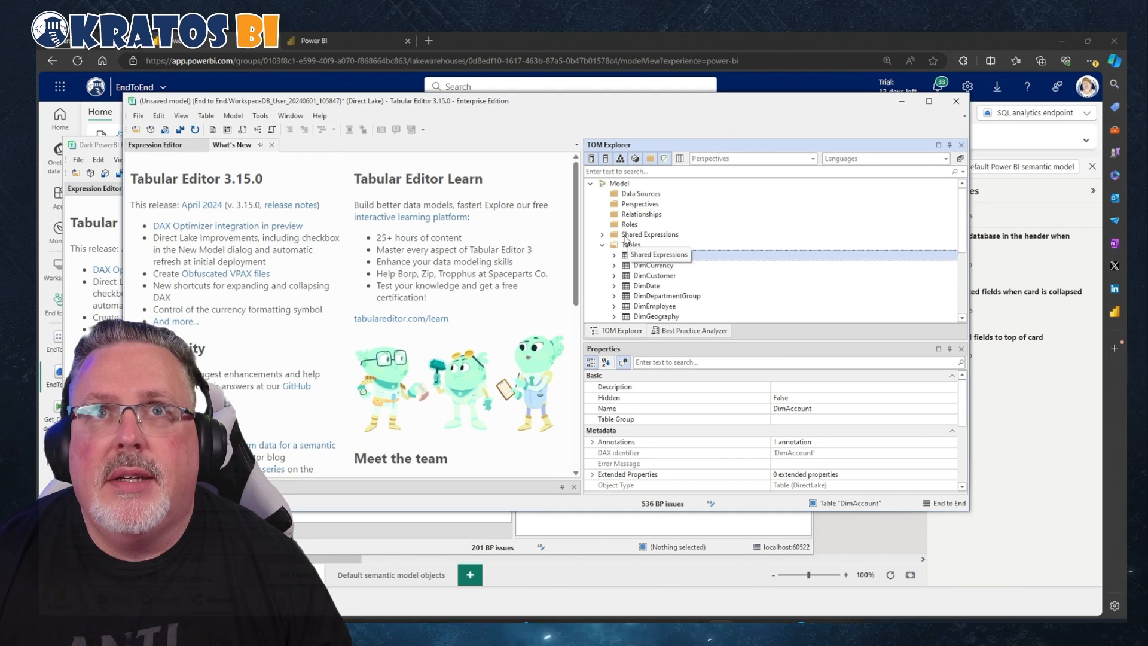
Inspect the properties of the DimAccount table's partition, especially its storage mode.
{"action": "left_click", "coordinate": [615, 256]}
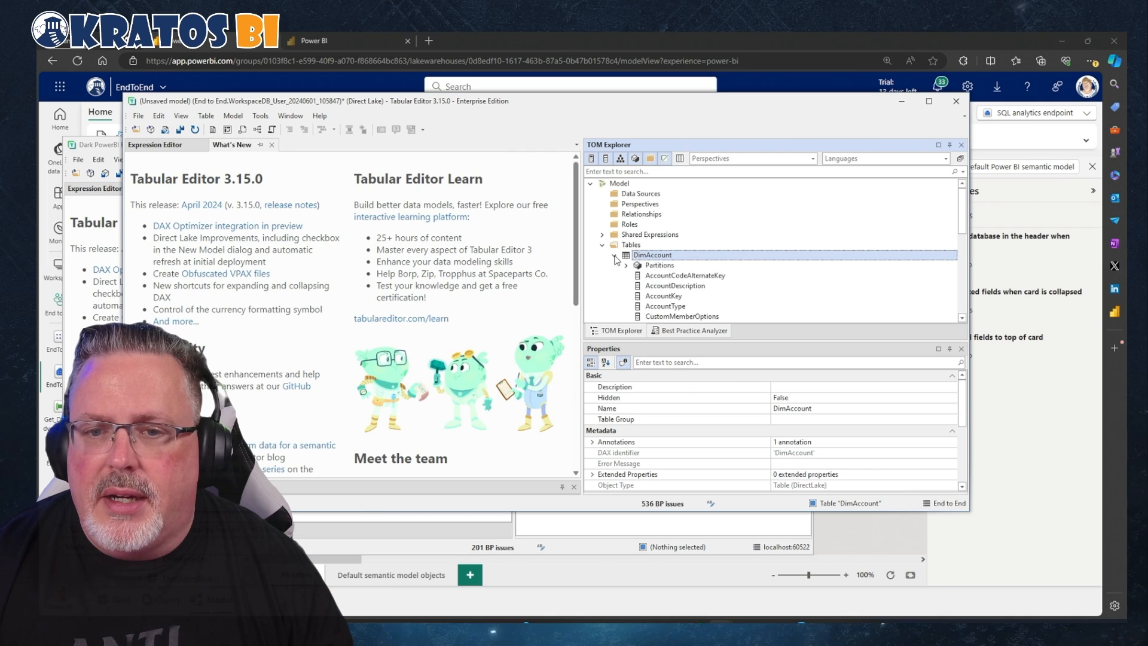
{"action": "left_click", "coordinate": [668, 277]}
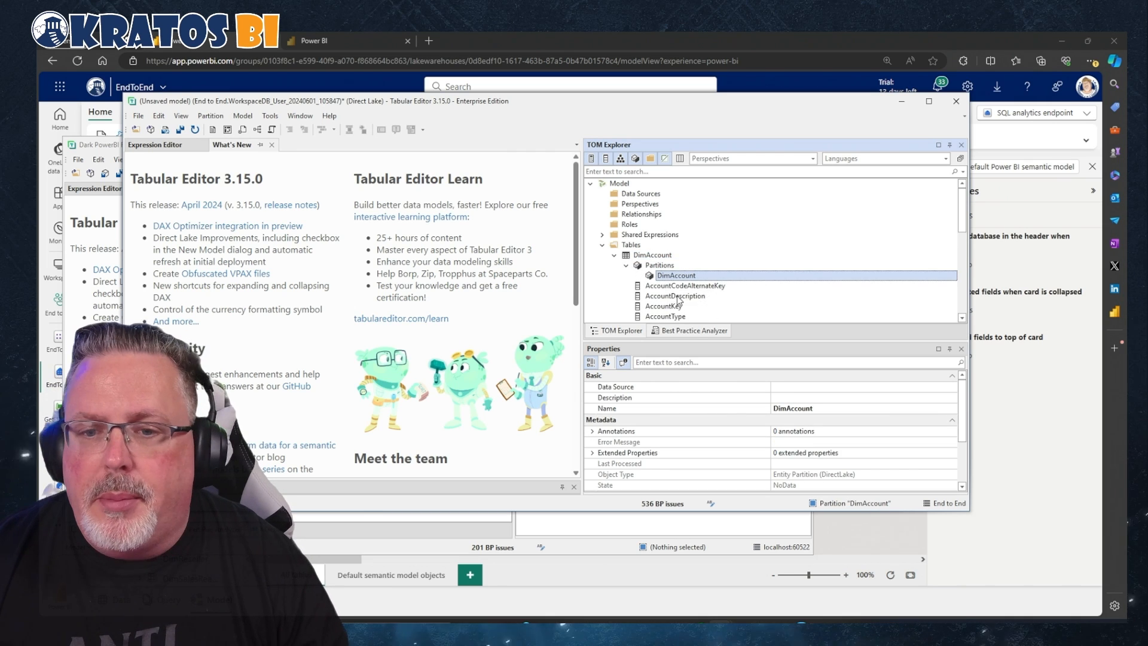
{"action": "scroll", "coordinate": [729, 419], "scroll_direction": "down", "scroll_amount": 2}
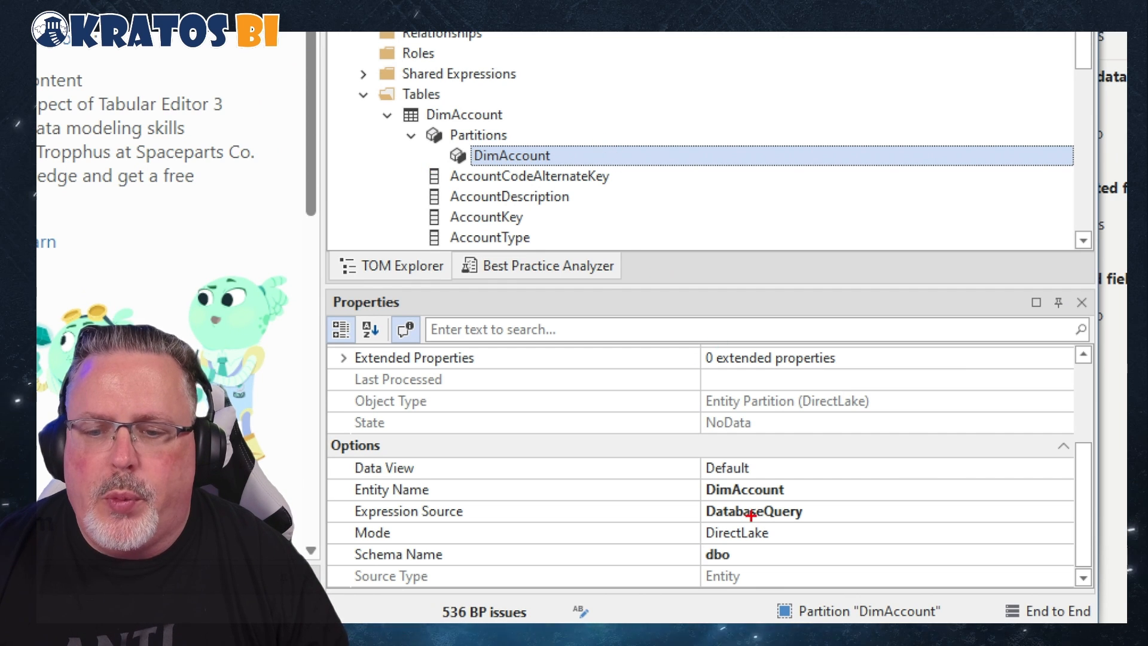
{"action": "mouse_move", "coordinate": [340, 514]}
{"action": "left_mouse_down"}
{"action": "mouse_move", "coordinate": [793, 568]}
{"action": "mouse_move", "coordinate": [859, 548]}
{"action": "left_mouse_up"}
{"action": "left_click_drag", "start_coordinate": [930, 521], "coordinate": [787, 535]}
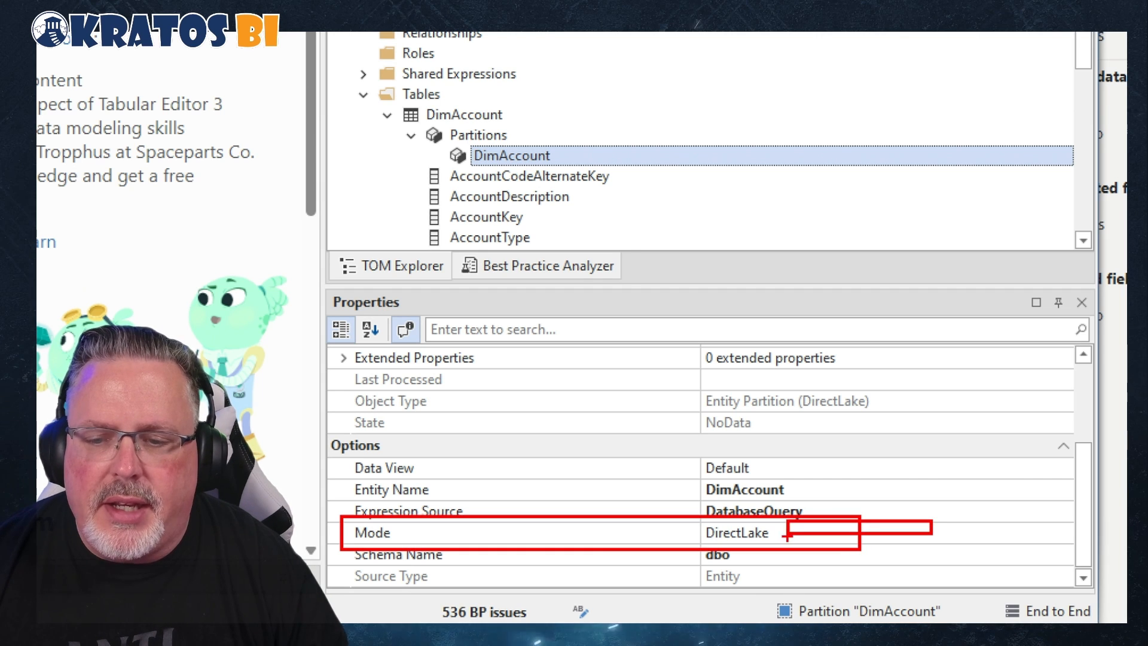
{"action": "left_click_drag", "start_coordinate": [692, 518], "coordinate": [779, 543]}
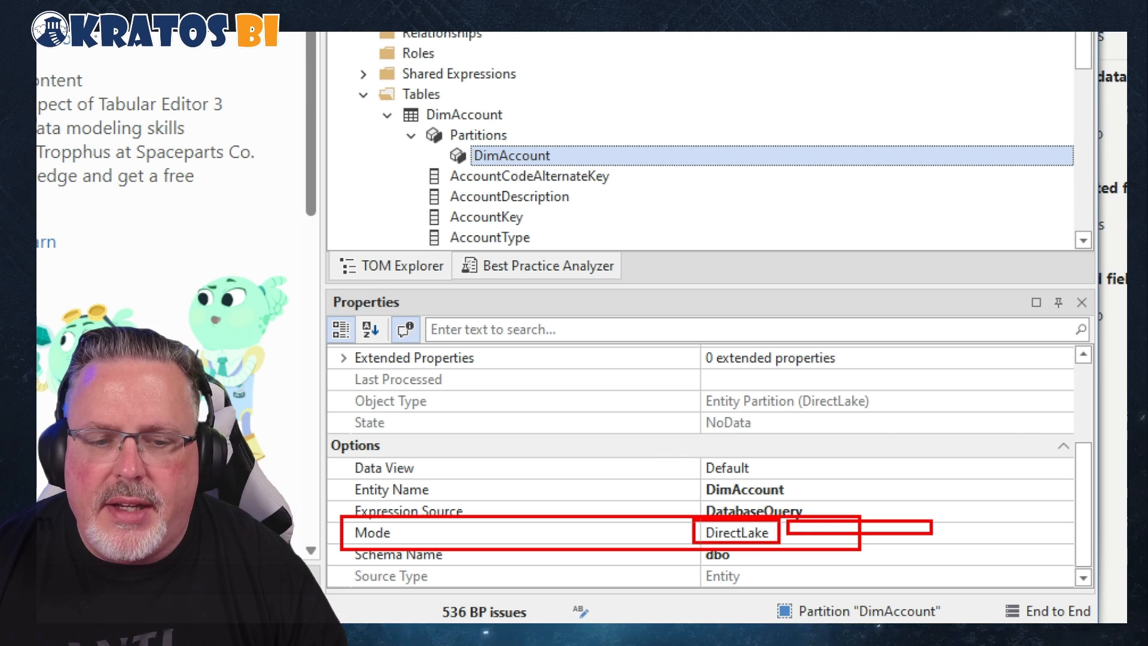
{"action": "key", "text": "Escape"}
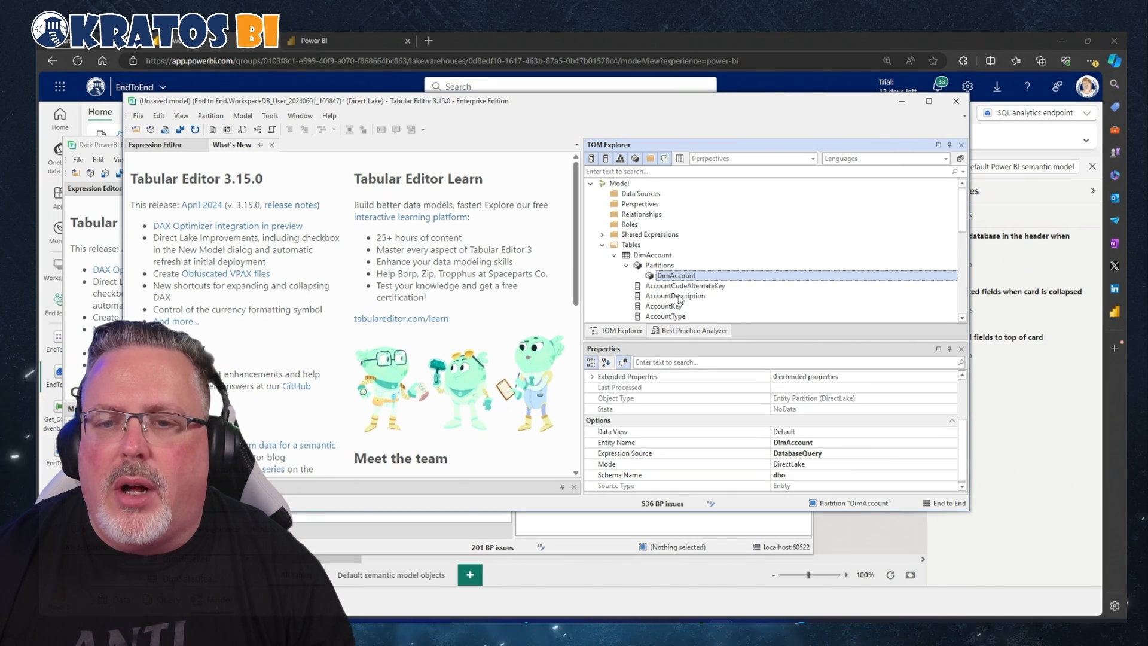
Look through the DimAccount columns and collapse the table and the whole Tables folder.
{"action": "scroll", "coordinate": [680, 297], "scroll_direction": "down", "scroll_amount": 3}
{"action": "scroll", "coordinate": [680, 297], "scroll_direction": "up", "scroll_amount": 3}
{"action": "scroll", "coordinate": [679, 298], "scroll_direction": "down", "scroll_amount": 3}
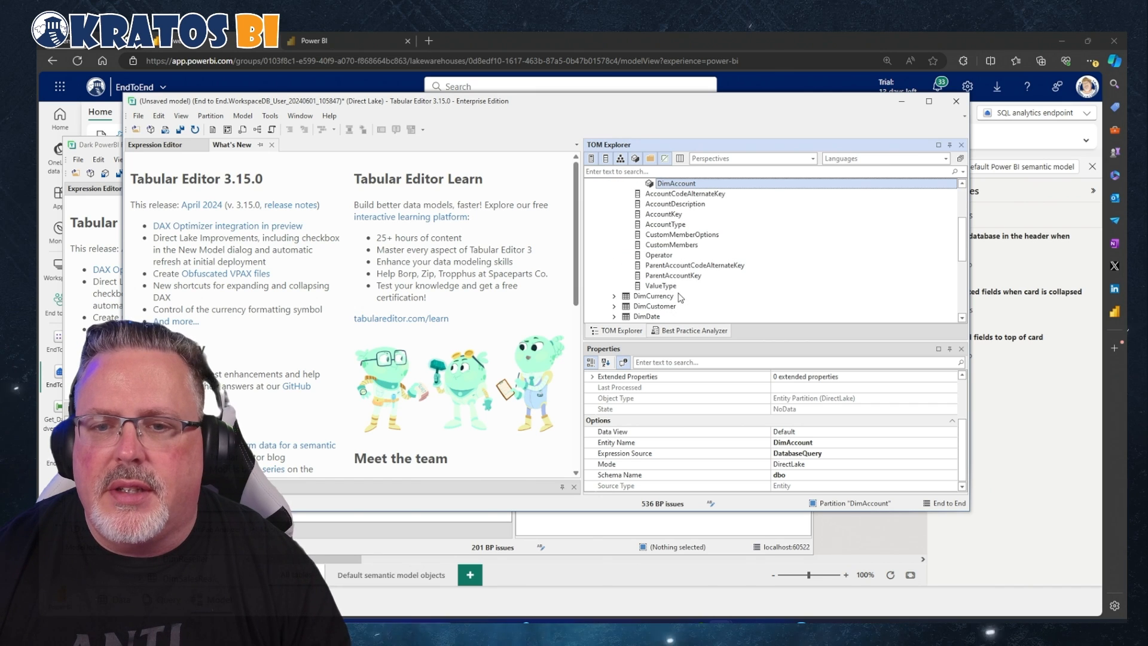
{"action": "scroll", "coordinate": [679, 297], "scroll_direction": "up", "scroll_amount": 5}
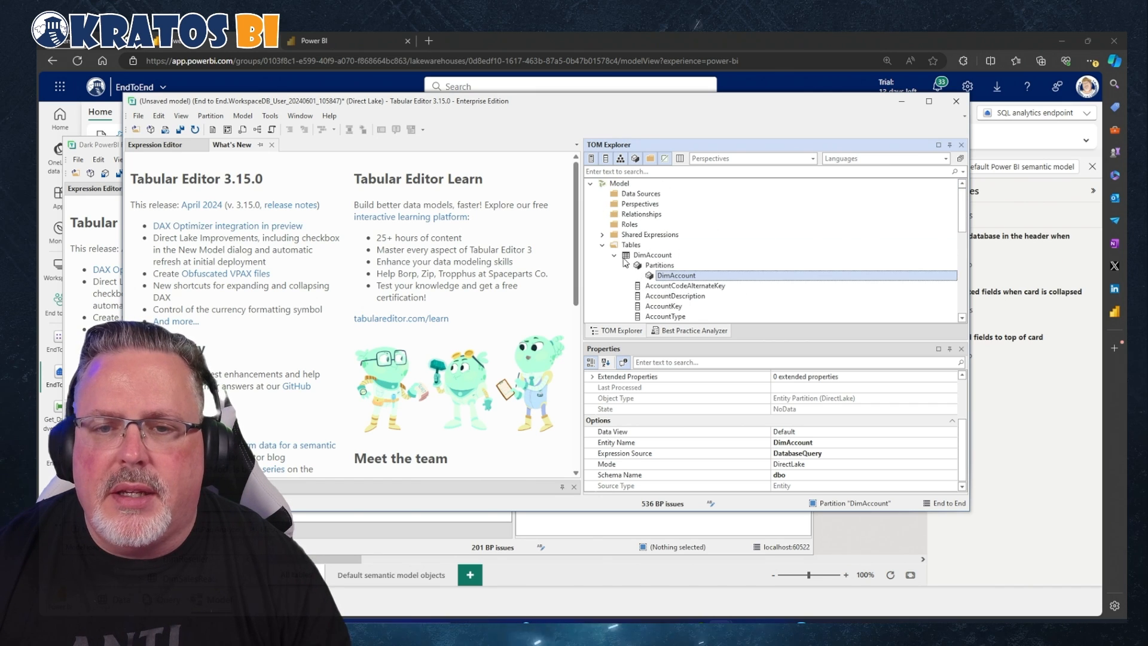
{"action": "left_click", "coordinate": [614, 255]}
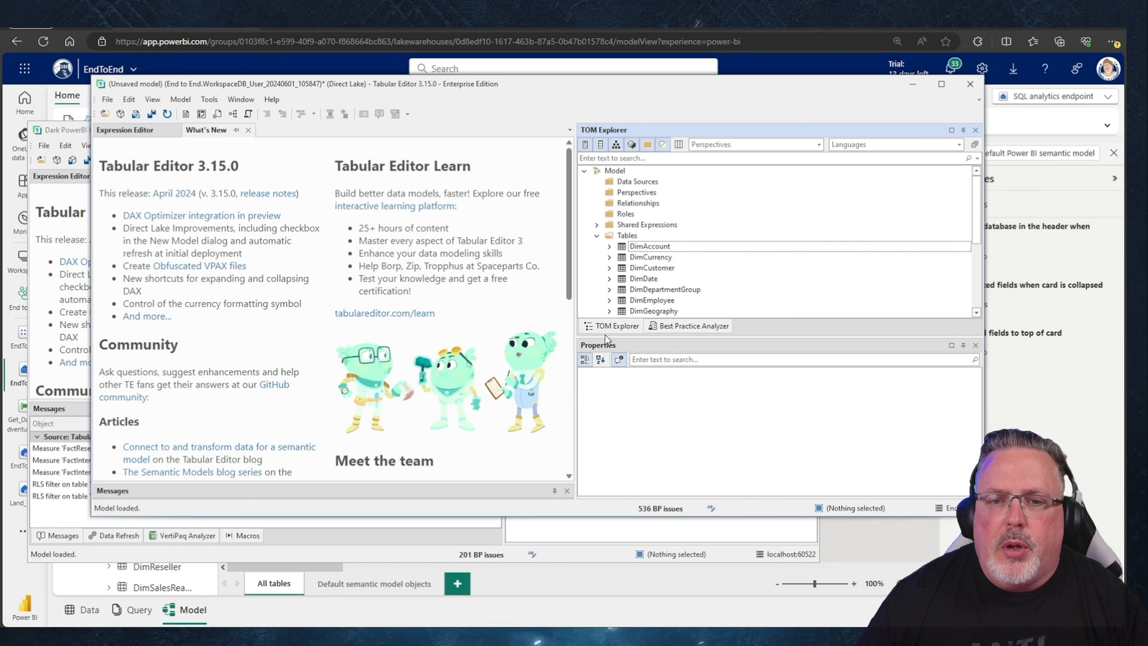
{"action": "left_click", "coordinate": [597, 237]}
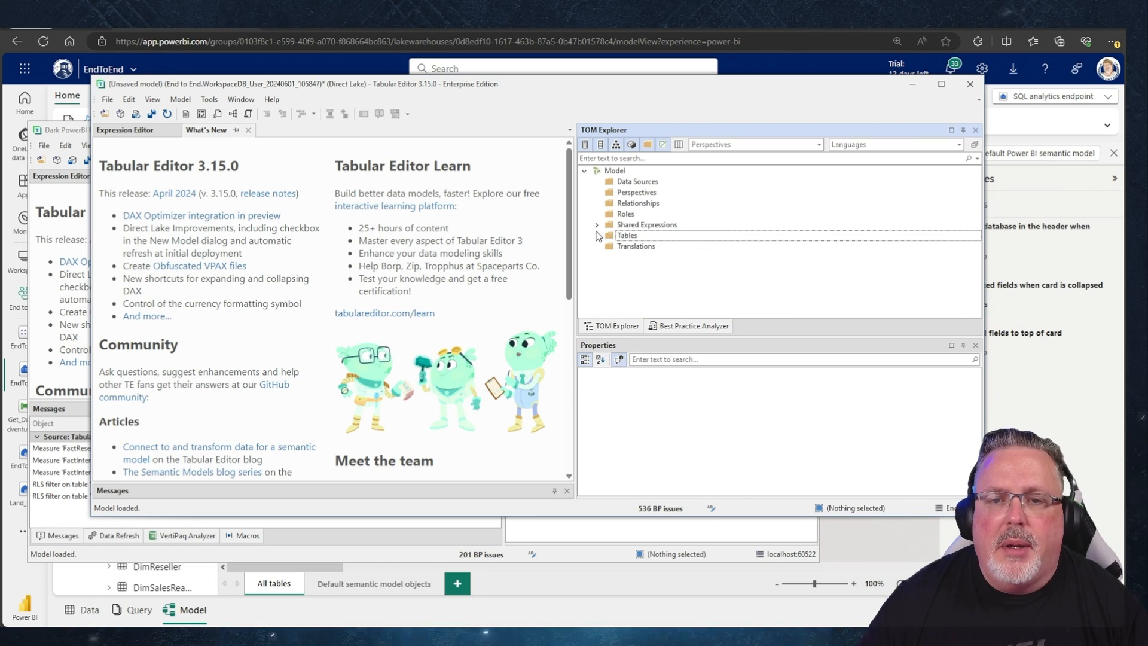
Copy all relationships from the Dark PowerBI Report model into the Relationships folder of the new Direct Lake model.
{"action": "left_click", "coordinate": [502, 526]}
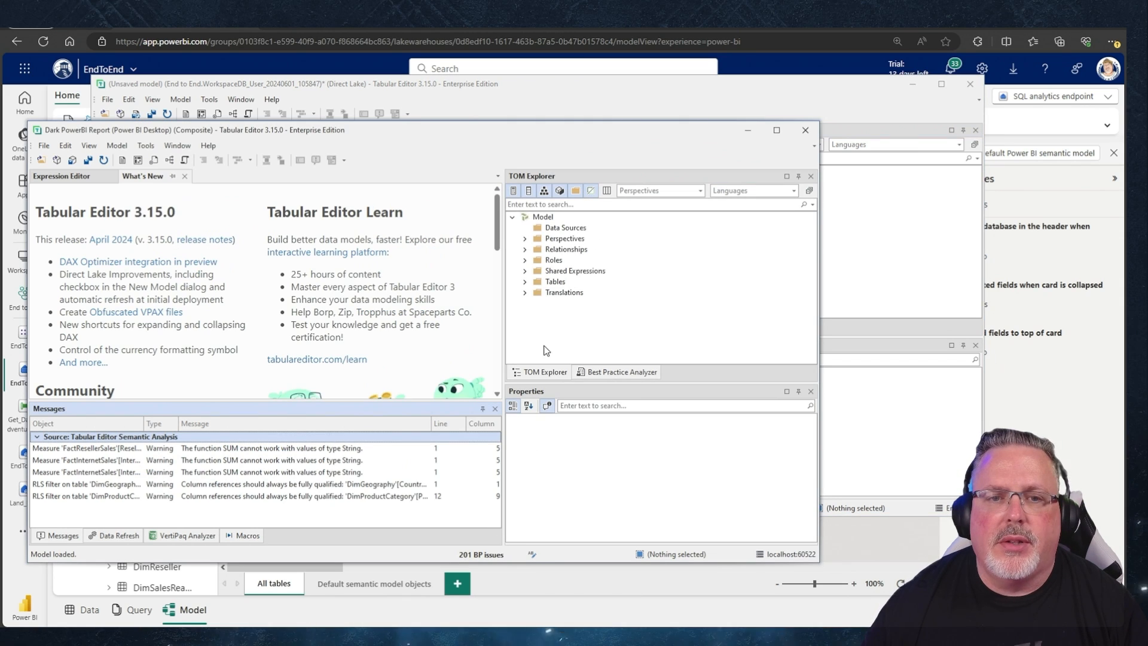
{"action": "left_click", "coordinate": [525, 249]}
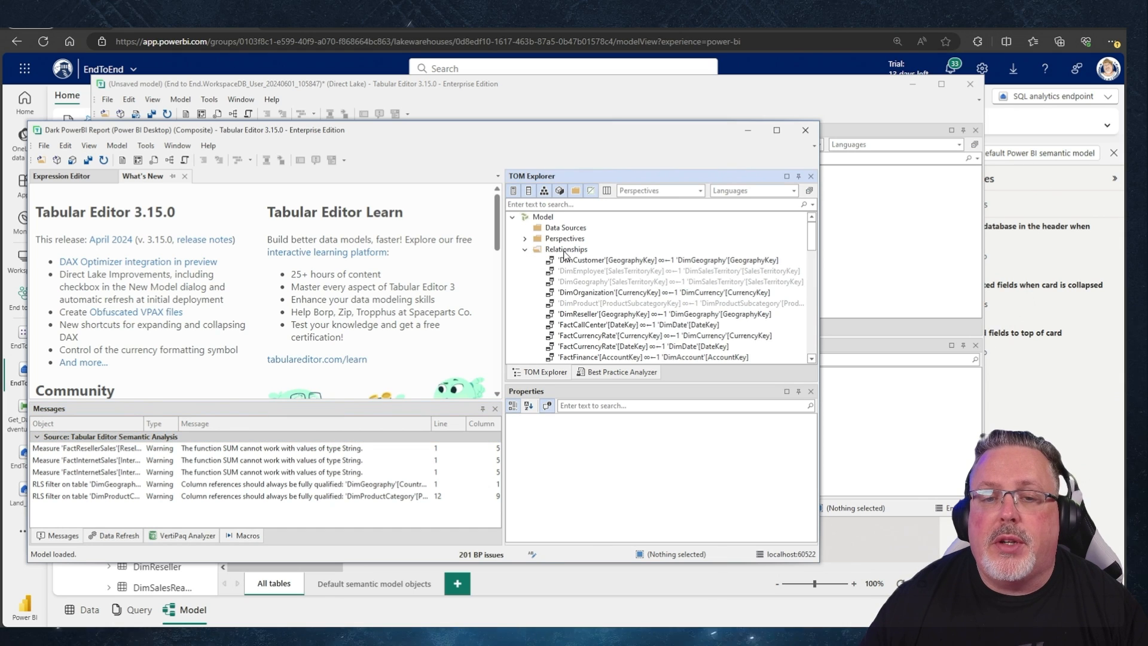
{"action": "left_click", "coordinate": [567, 260]}
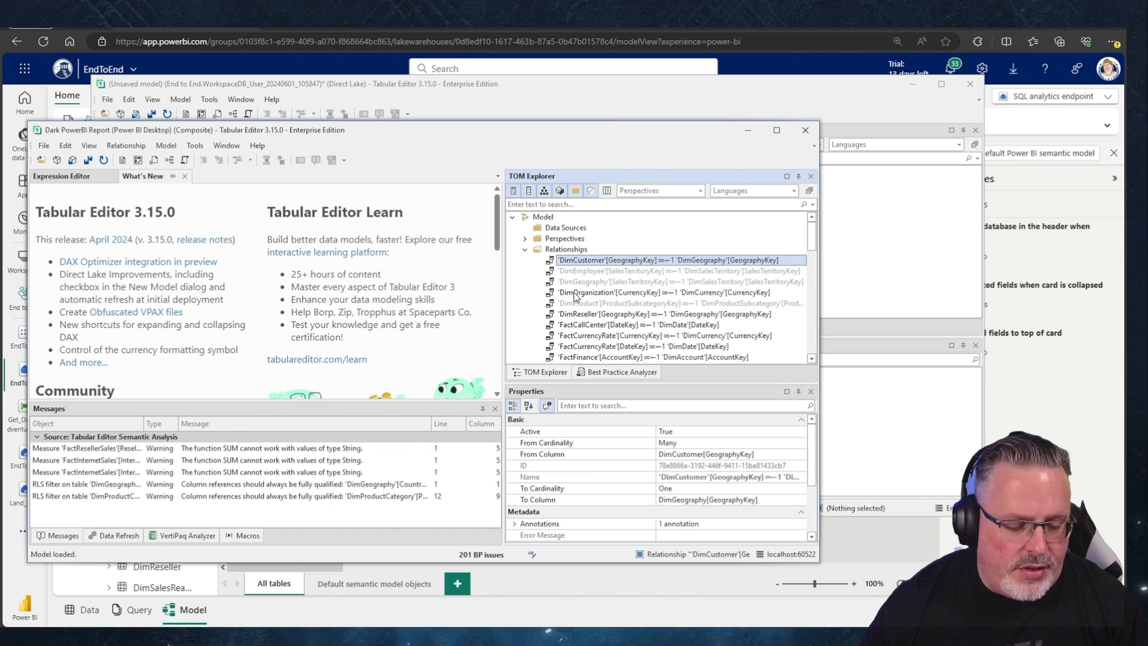
{"action": "scroll", "coordinate": [576, 305], "scroll_direction": "down", "scroll_amount": 8}
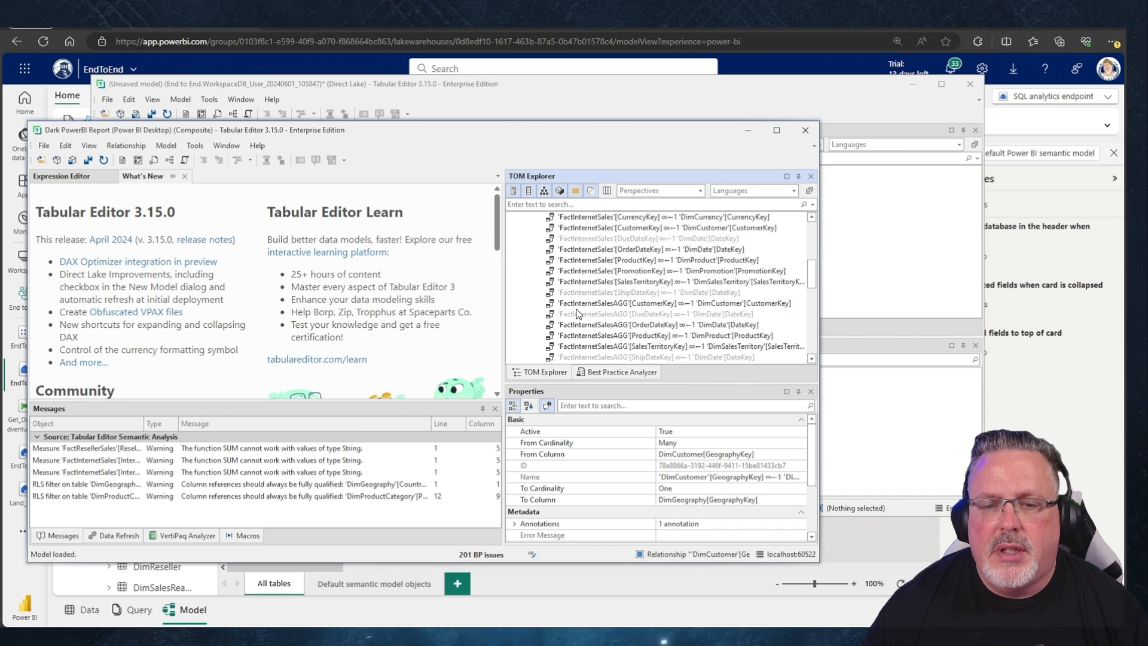
{"action": "scroll", "coordinate": [577, 314], "scroll_direction": "down", "scroll_amount": 6}
{"action": "left_click", "coordinate": [578, 325], "text": "shift"}
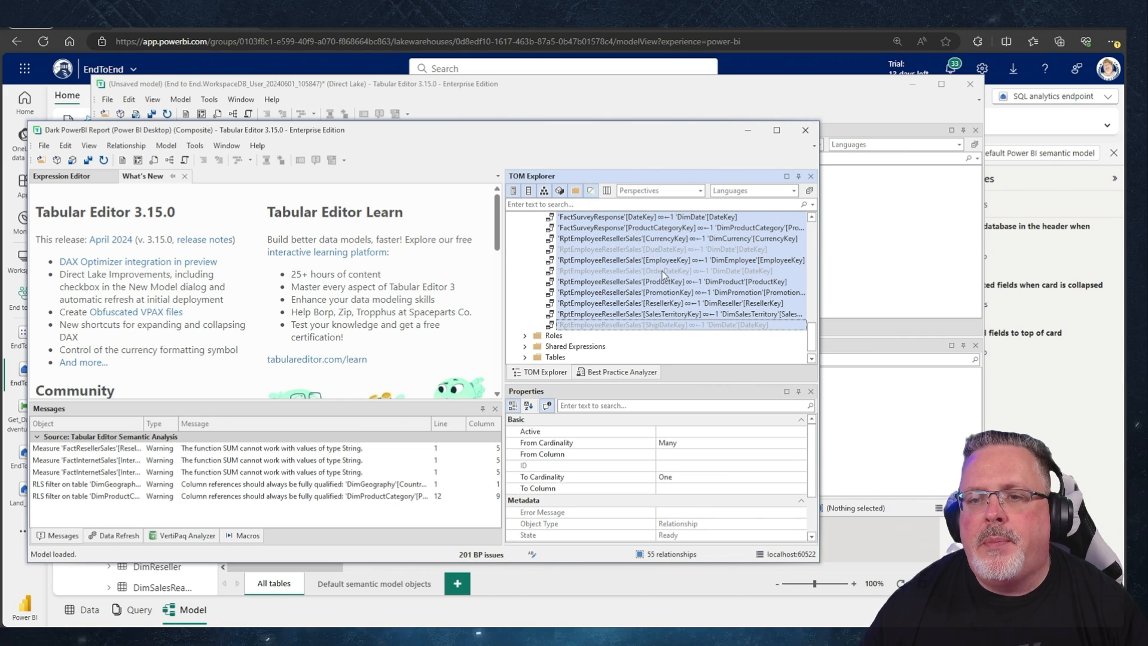
{"action": "left_click", "coordinate": [852, 208]}
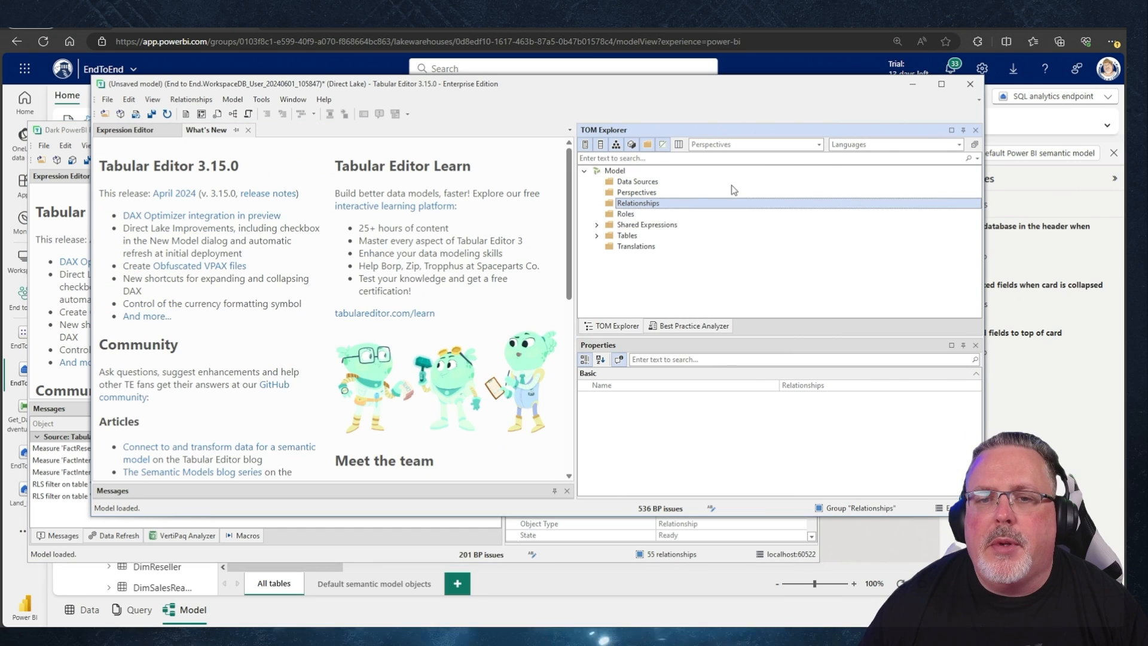
{"action": "double_click", "coordinate": [673, 199]}
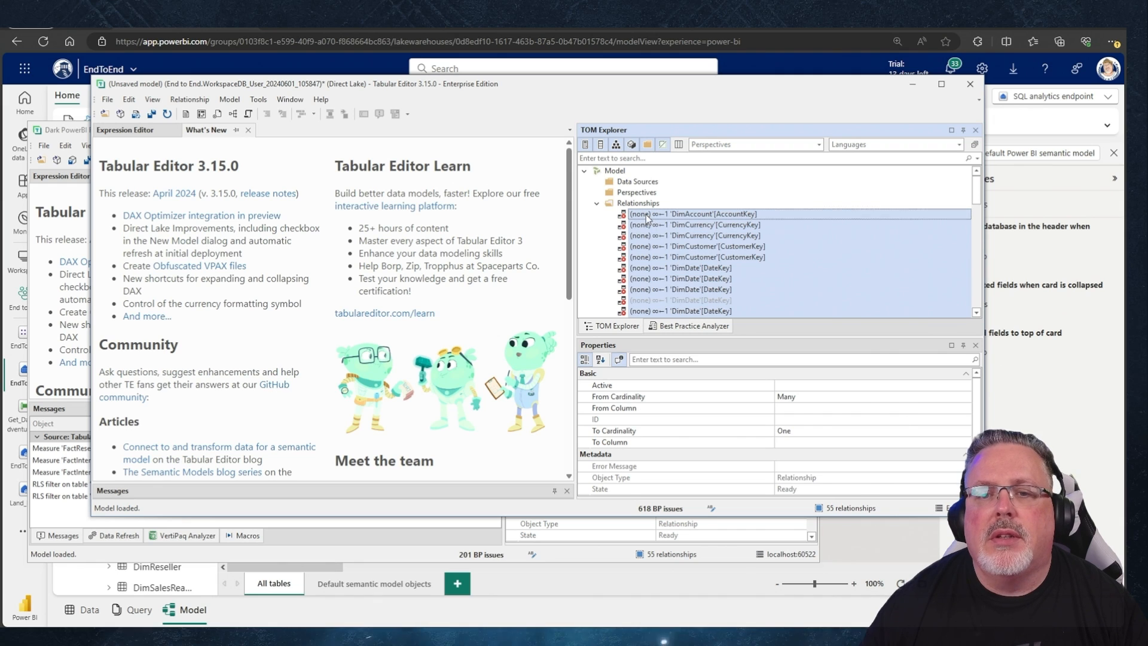
Delete the first nine copied relationships without a From column, starting with the one to DimAccount[AccountKey].
{"action": "left_click", "coordinate": [646, 214]}
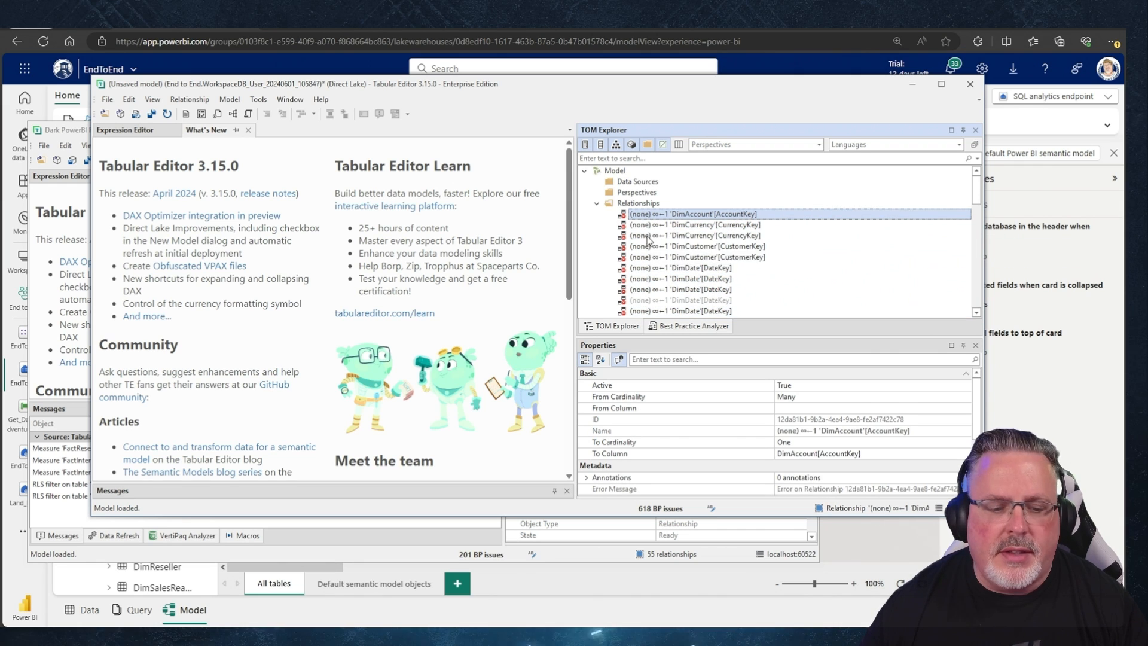
{"action": "left_click", "coordinate": [656, 301], "text": "shift"}
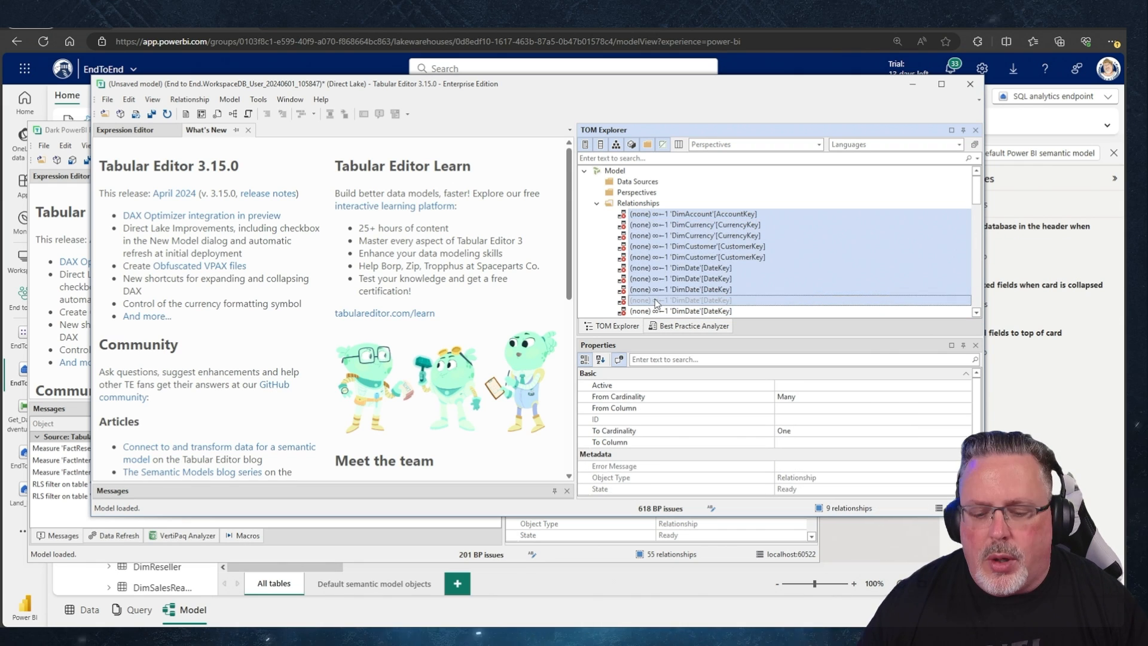
{"action": "key", "text": "Delete"}
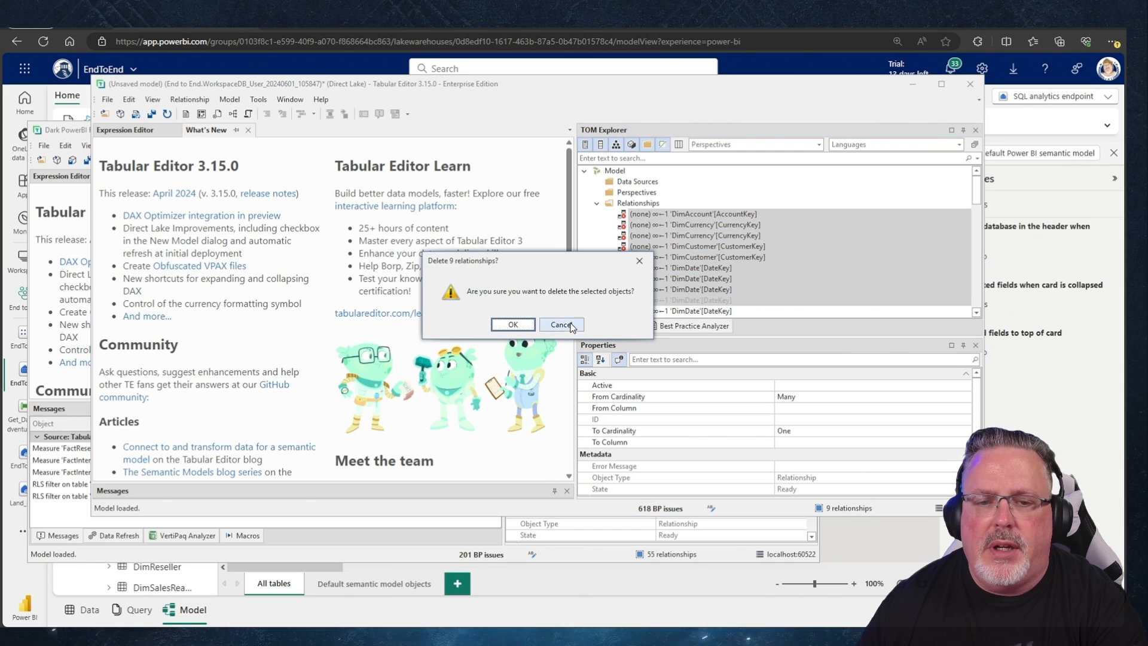
{"action": "left_click", "coordinate": [514, 325]}
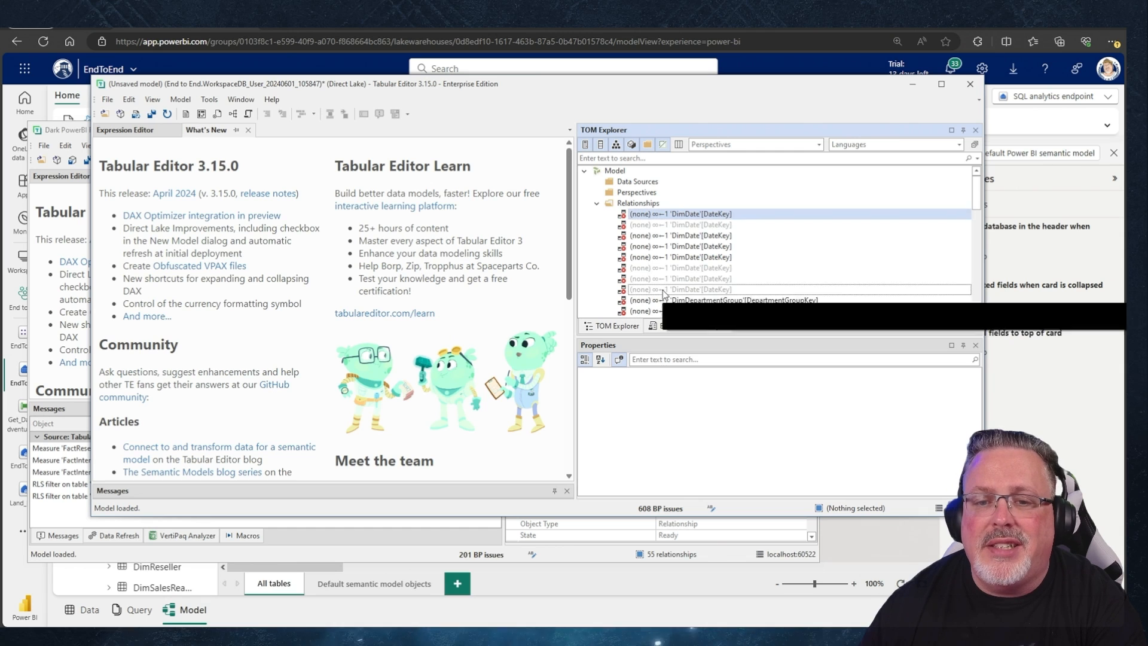
Delete the seven copied relationships to DimDate[DateKey] that have no From column.
{"action": "left_click", "coordinate": [663, 282]}
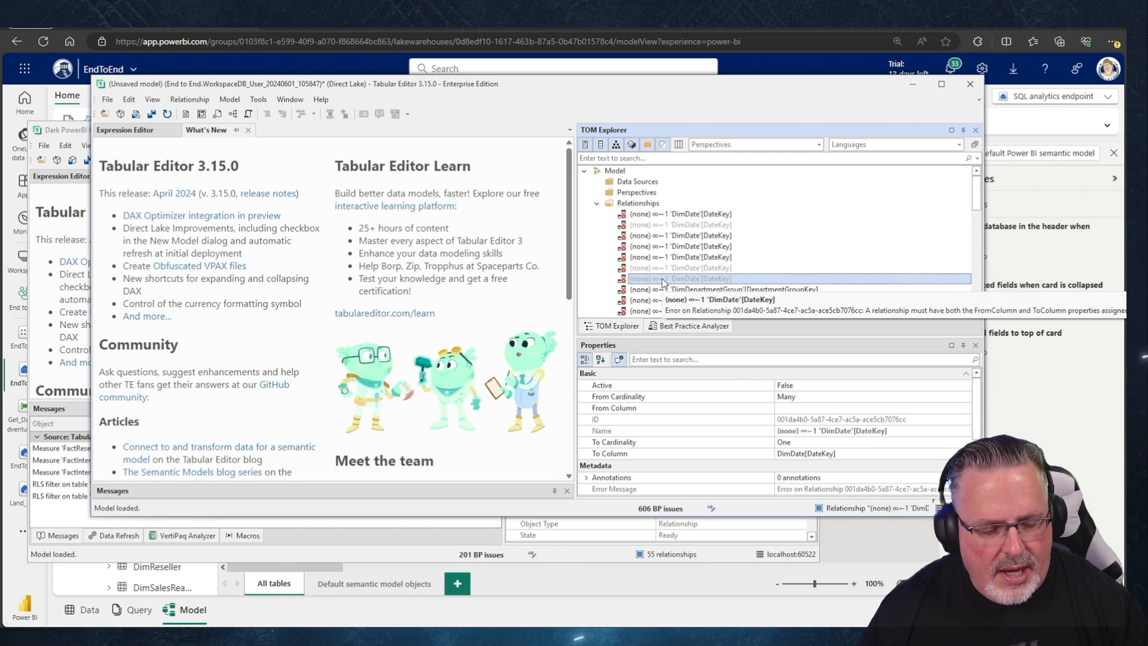
{"action": "left_click", "coordinate": [672, 216], "text": "shift"}
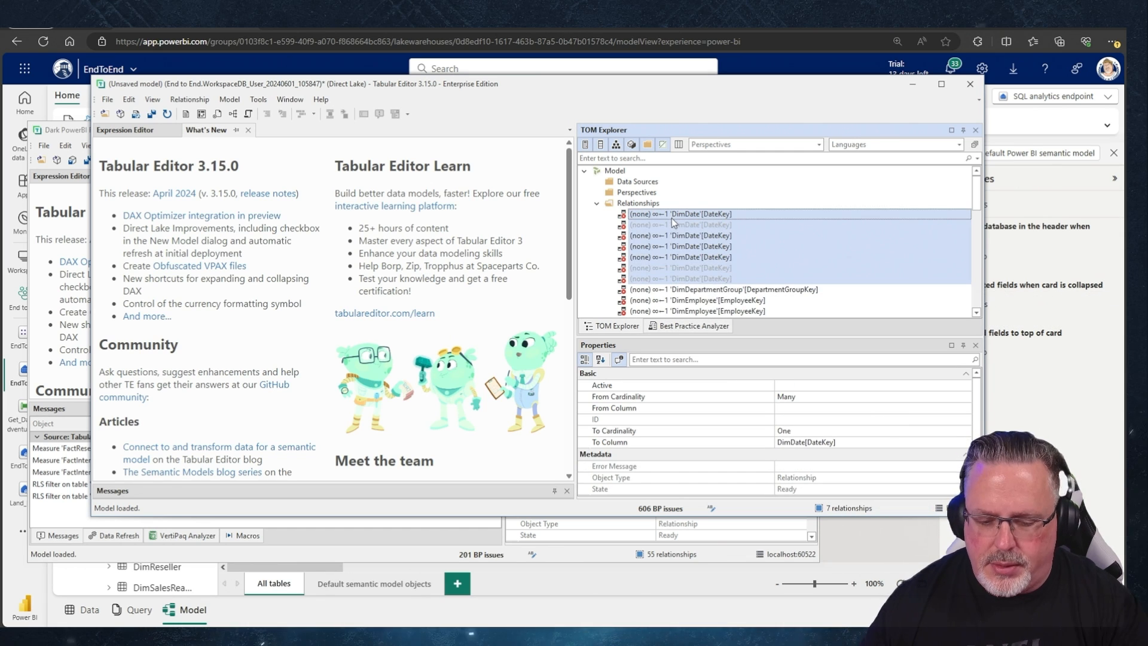
{"action": "key", "text": "Delete"}
{"action": "left_click", "coordinate": [515, 324]}
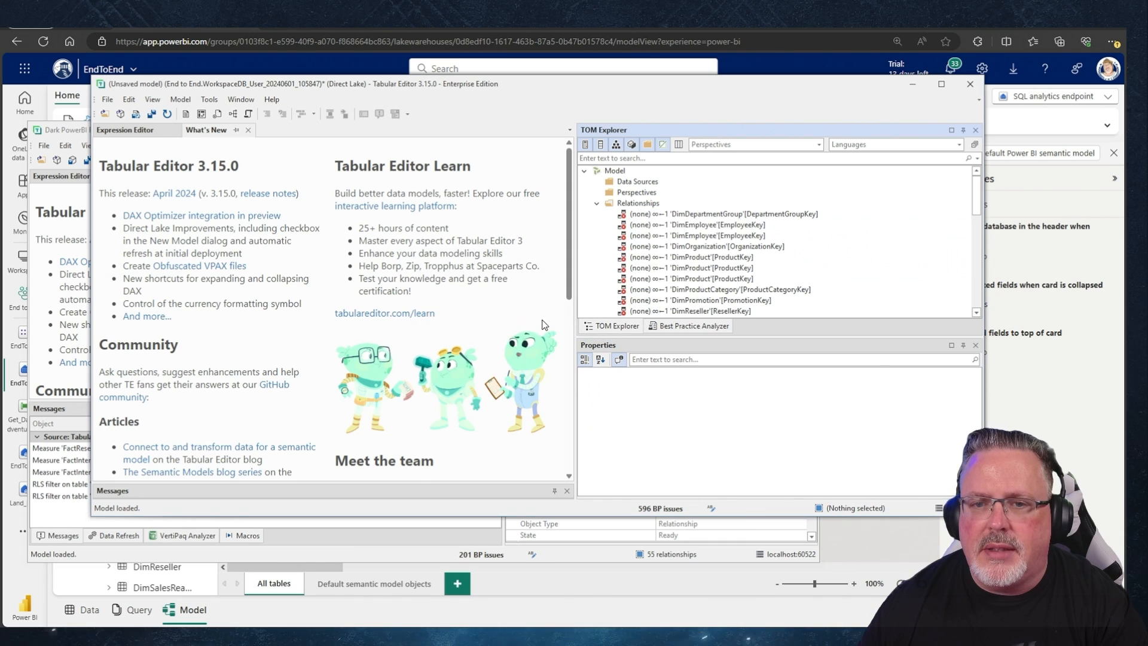
Delete the 13 copied relationships without a From column from DimDepartmentGroup[DepartmentGroupKey] through DimScenario[ScenarioKey].
{"action": "left_click", "coordinate": [655, 215]}
{"action": "scroll", "coordinate": [657, 251], "scroll_direction": "down", "scroll_amount": 2}
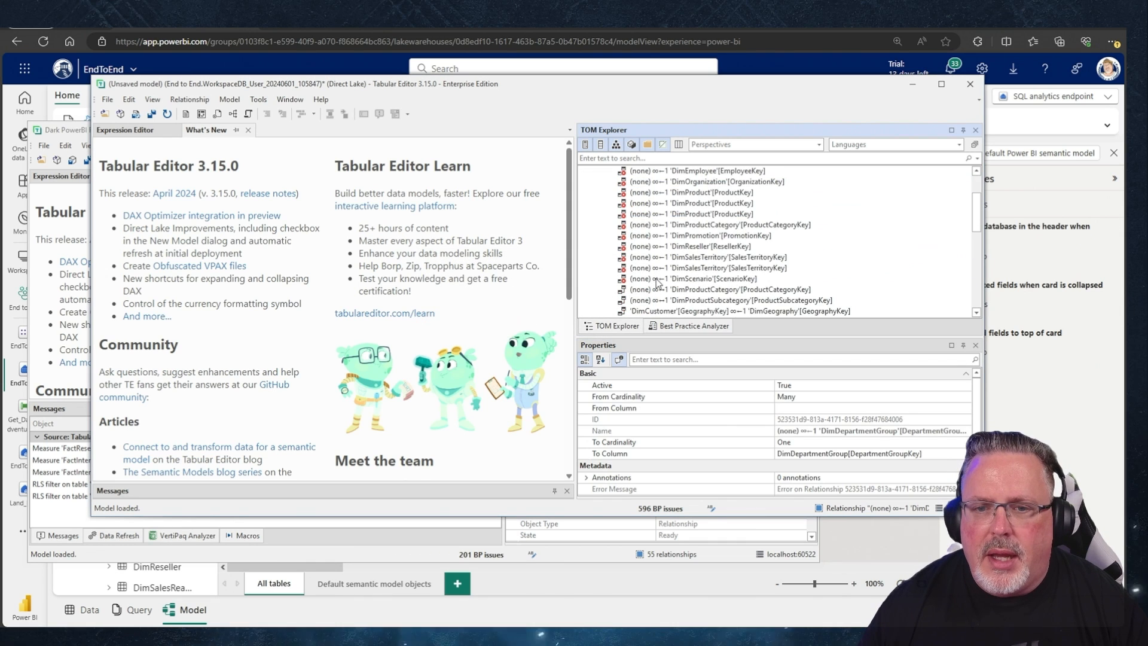
{"action": "left_click", "coordinate": [657, 279], "text": "shift"}
{"action": "scroll", "coordinate": [657, 280], "scroll_direction": "up", "scroll_amount": 2}
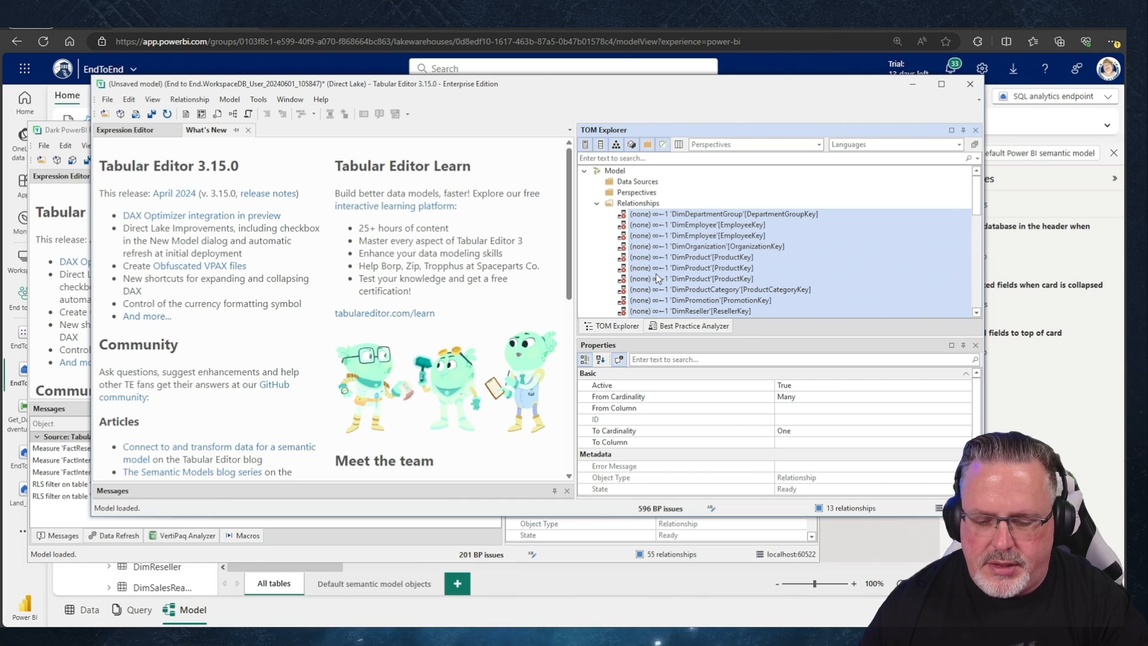
{"action": "key", "text": "Delete"}
{"action": "left_click", "coordinate": [526, 324]}
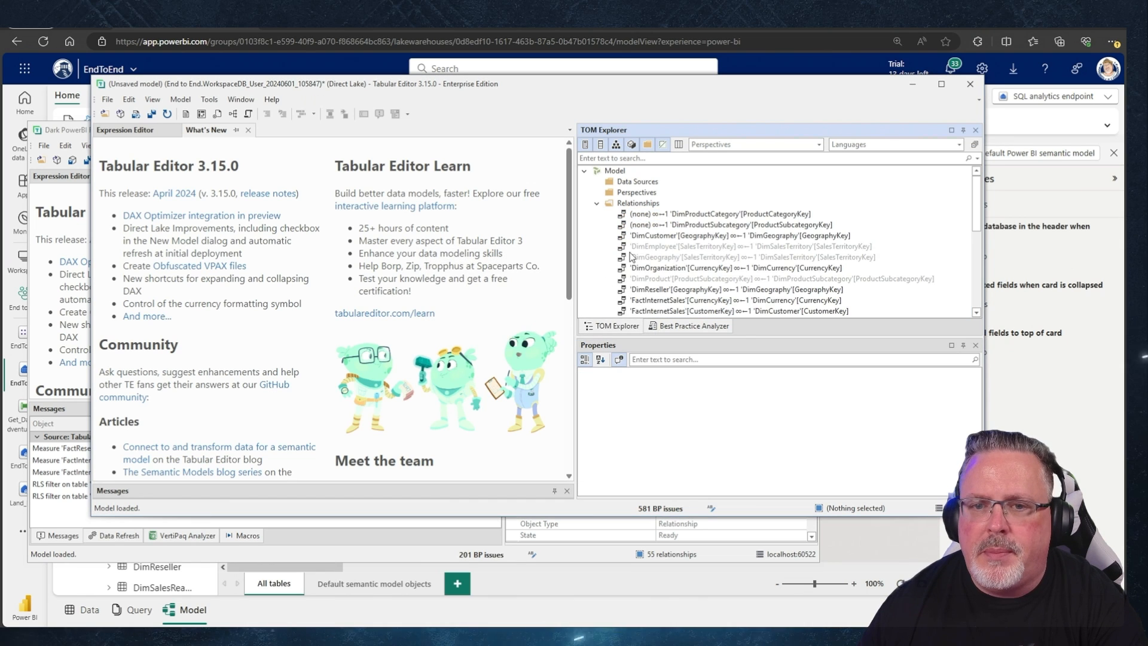
Delete the two bidirectional relationships without a From column to DimProductCategory[ProductCategoryKey] and DimProductSubcategory[ProductSubcategoryKey].
{"action": "left_click", "coordinate": [651, 215]}
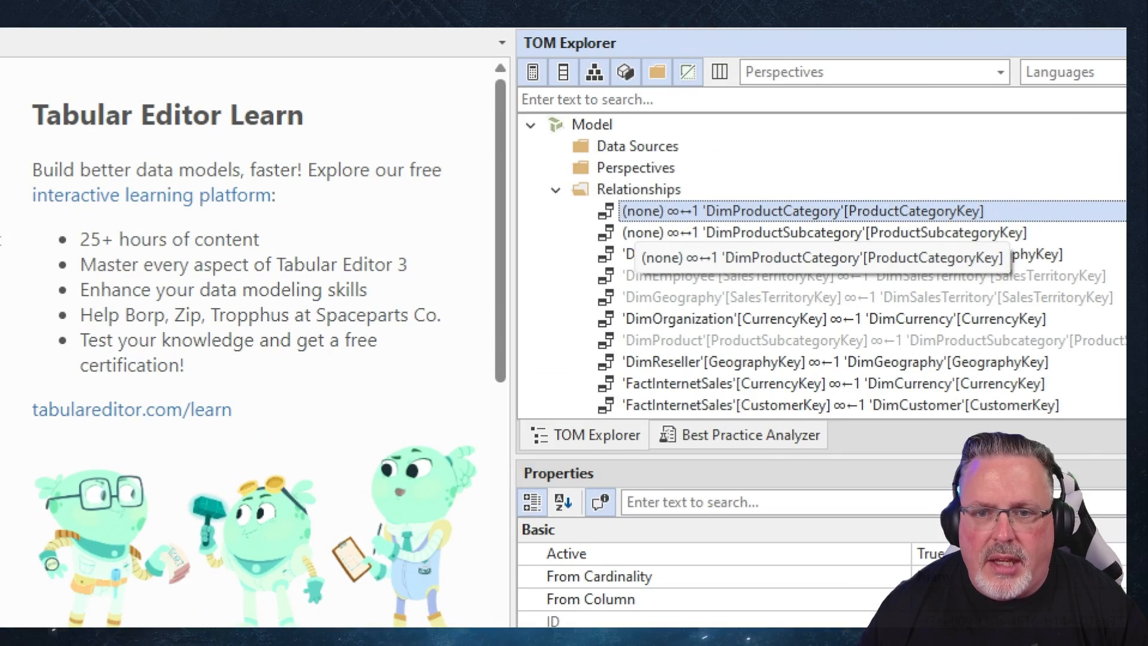
{"action": "left_click_drag", "start_coordinate": [611, 191], "coordinate": [663, 227]}
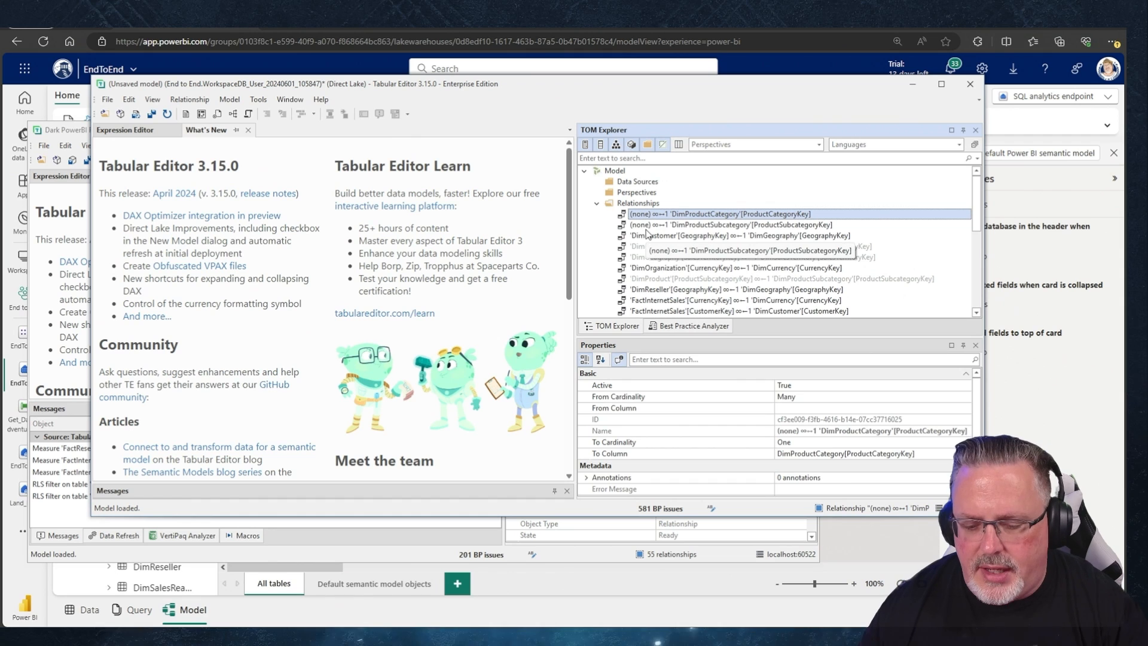
{"action": "key", "text": "Delete"}
{"action": "left_click", "coordinate": [648, 215]}
{"action": "key", "text": "Delete"}
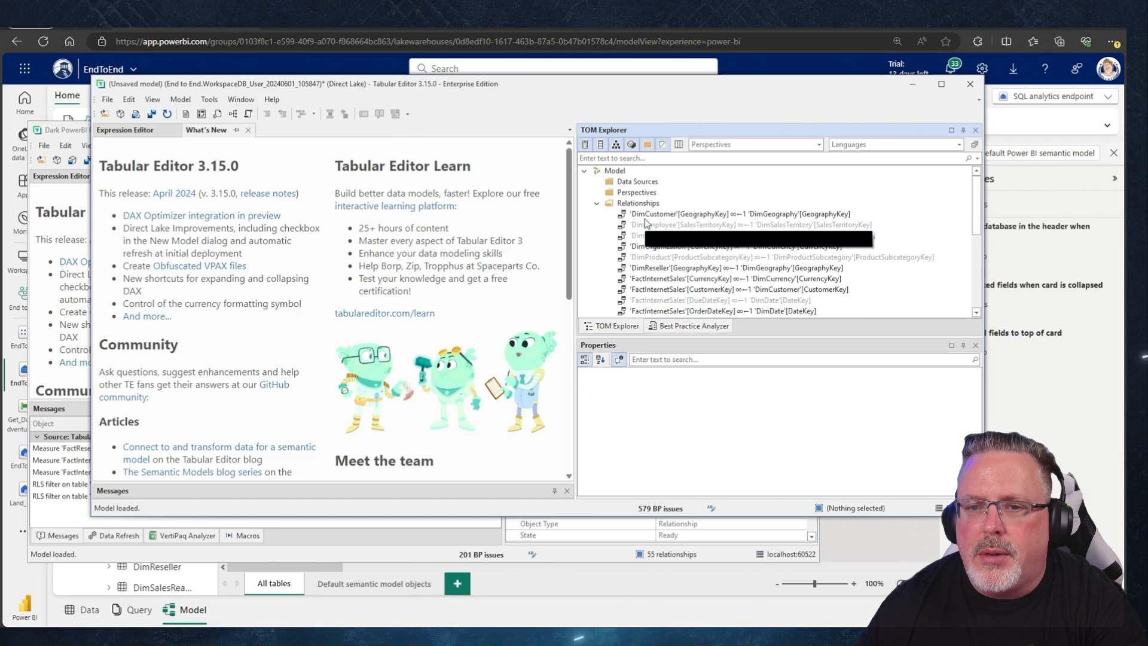
Review the relationships kept in the Direct Lake model and collapse the Relationships folder.
{"action": "left_click", "coordinate": [655, 238]}
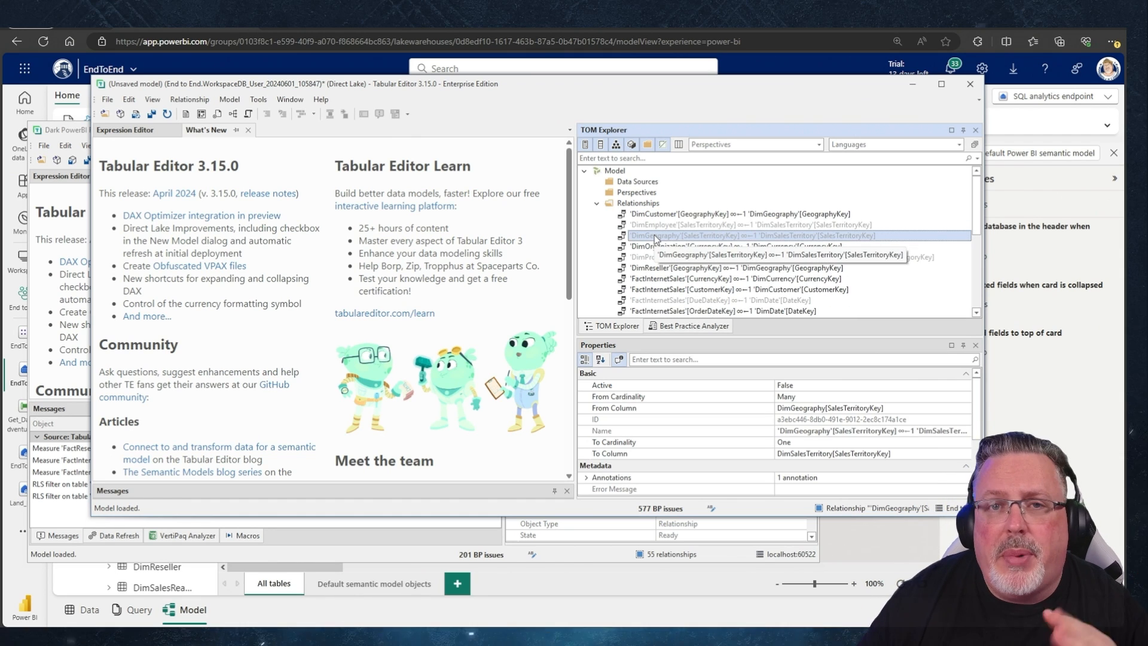
{"action": "scroll", "coordinate": [658, 245], "scroll_direction": "down", "scroll_amount": 4}
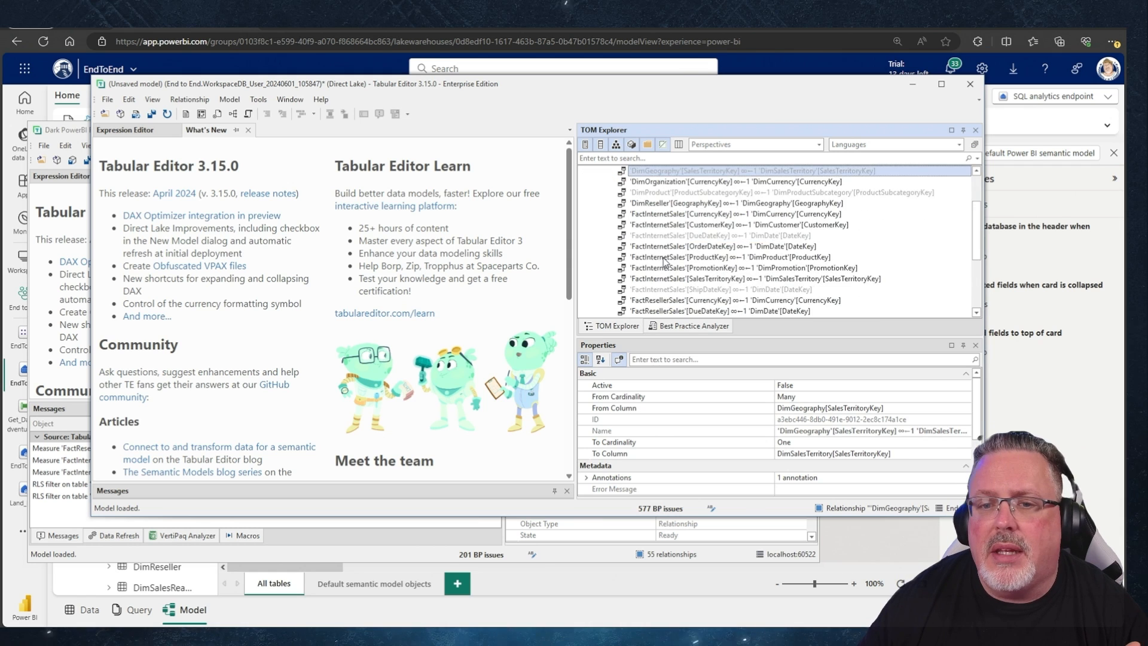
{"action": "scroll", "coordinate": [664, 261], "scroll_direction": "up", "scroll_amount": 6}
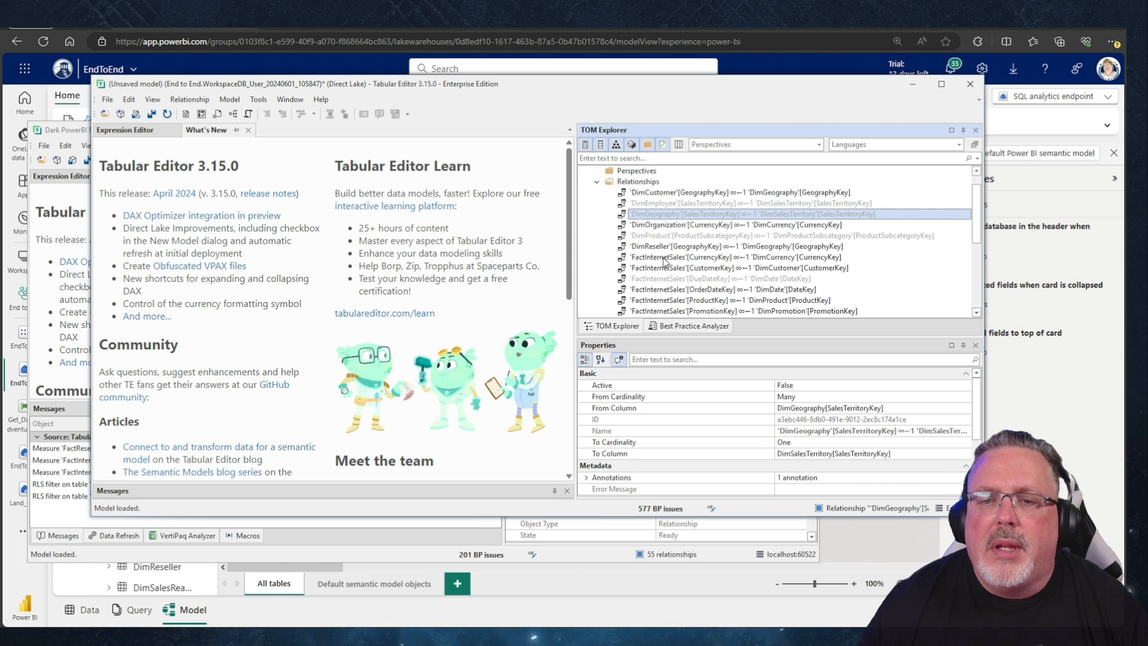
{"action": "left_click", "coordinate": [596, 203]}
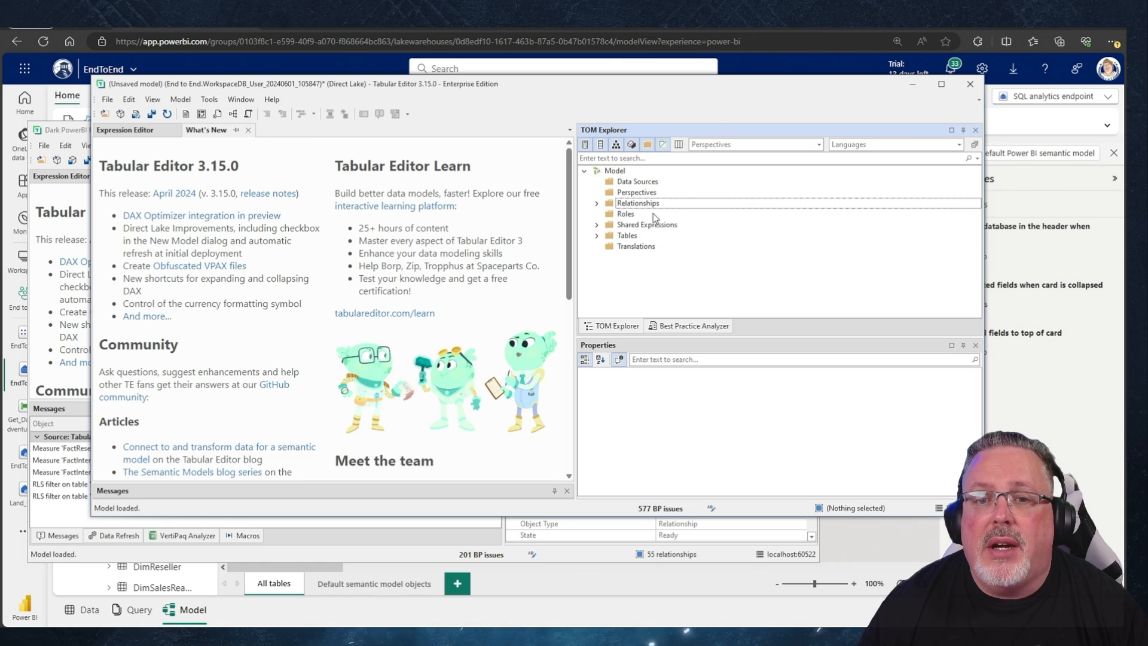
{"action": "left_click", "coordinate": [596, 204]}
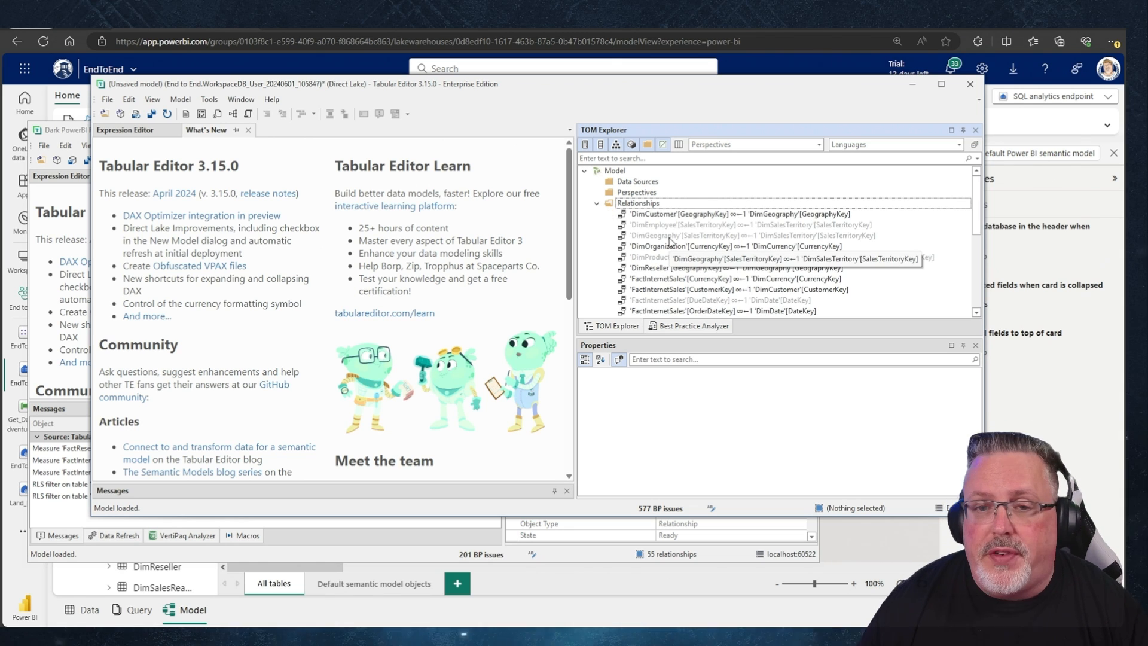
{"action": "left_click", "coordinate": [596, 204]}
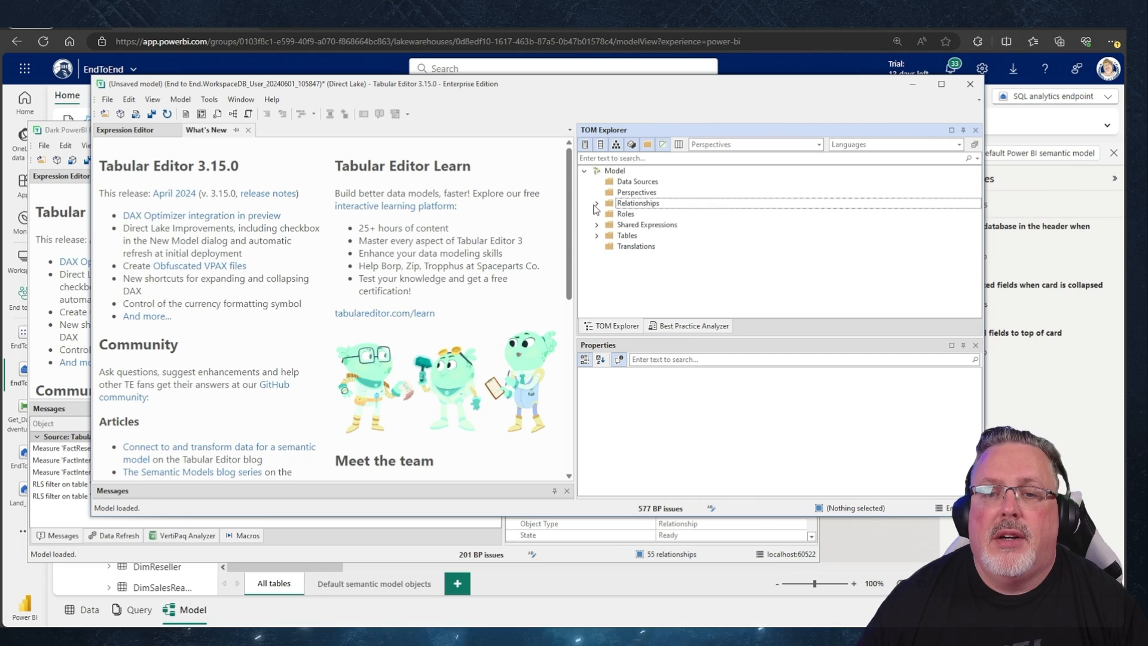
Expand the Direct Lake model's tables, switch to the Dark PowerBI Report model and copy the Measures folder of its FactInternetSales table.
{"action": "left_click", "coordinate": [596, 235]}
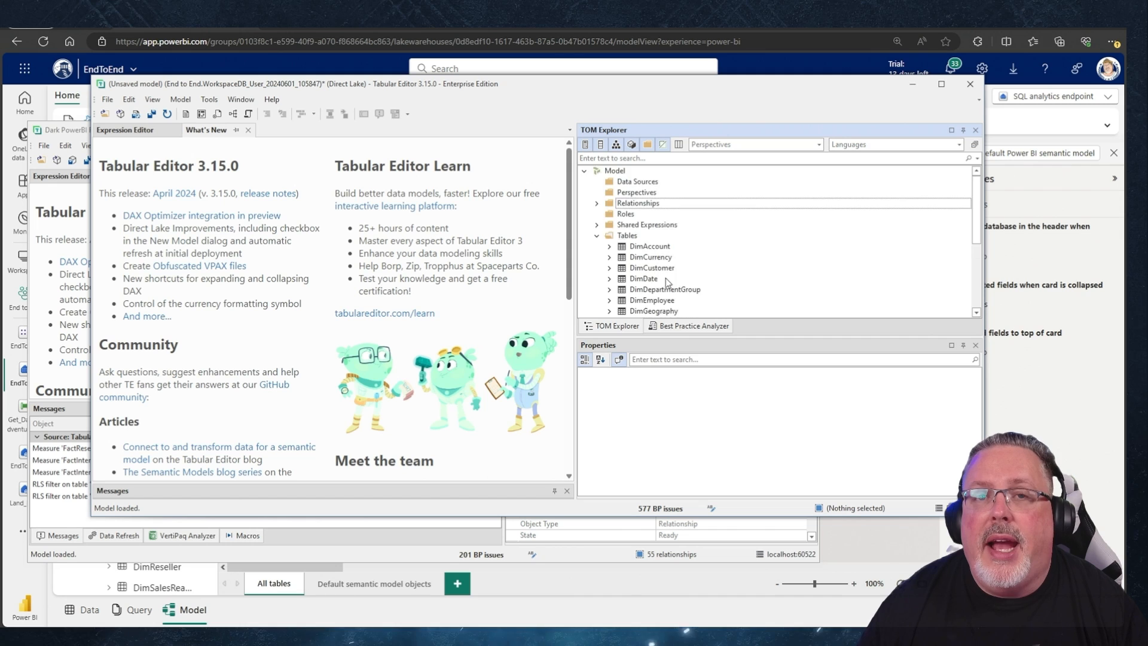
{"action": "scroll", "coordinate": [665, 279], "scroll_direction": "down", "scroll_amount": 3}
{"action": "key", "text": "alt+Tab"}
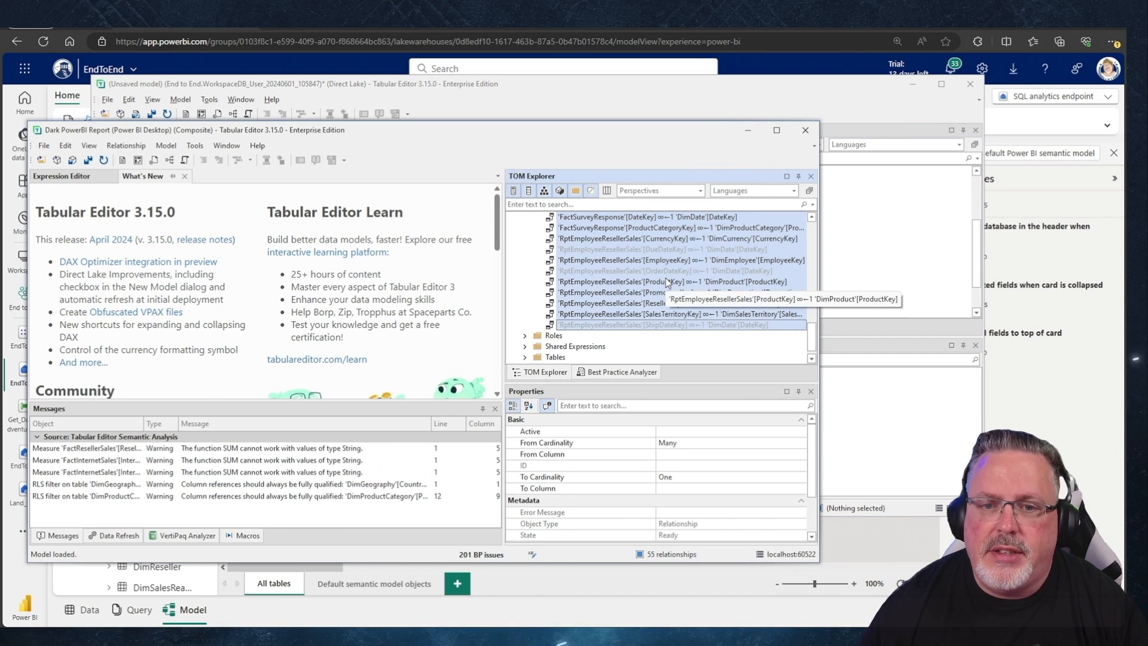
{"action": "scroll", "coordinate": [578, 279], "scroll_direction": "up", "scroll_amount": 5}
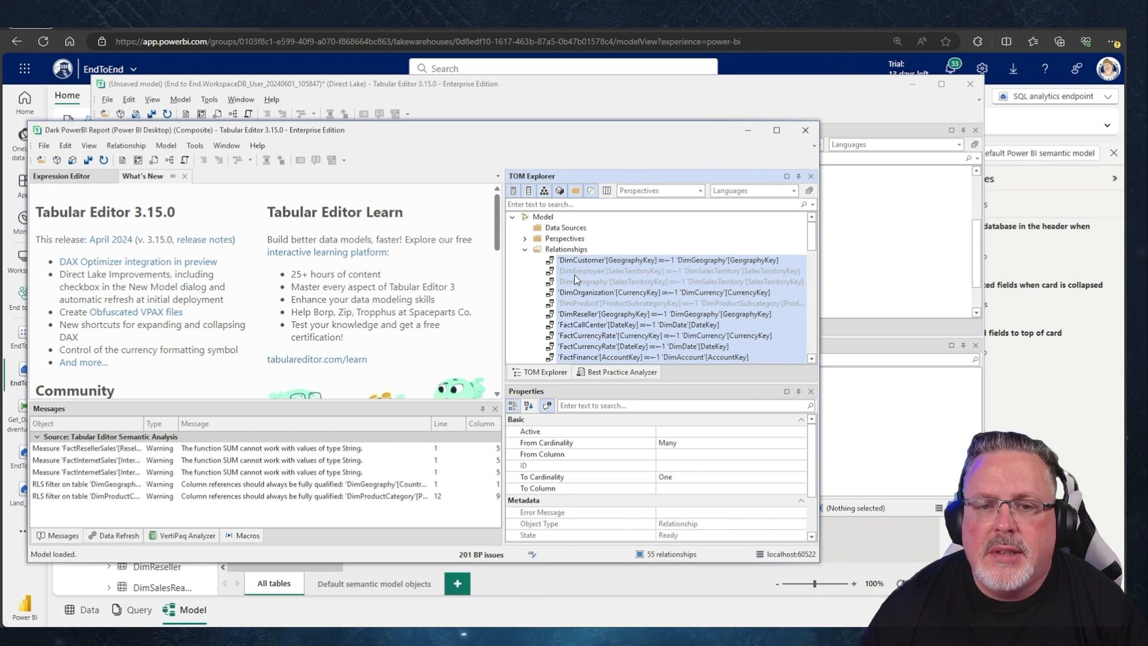
{"action": "left_click", "coordinate": [525, 249]}
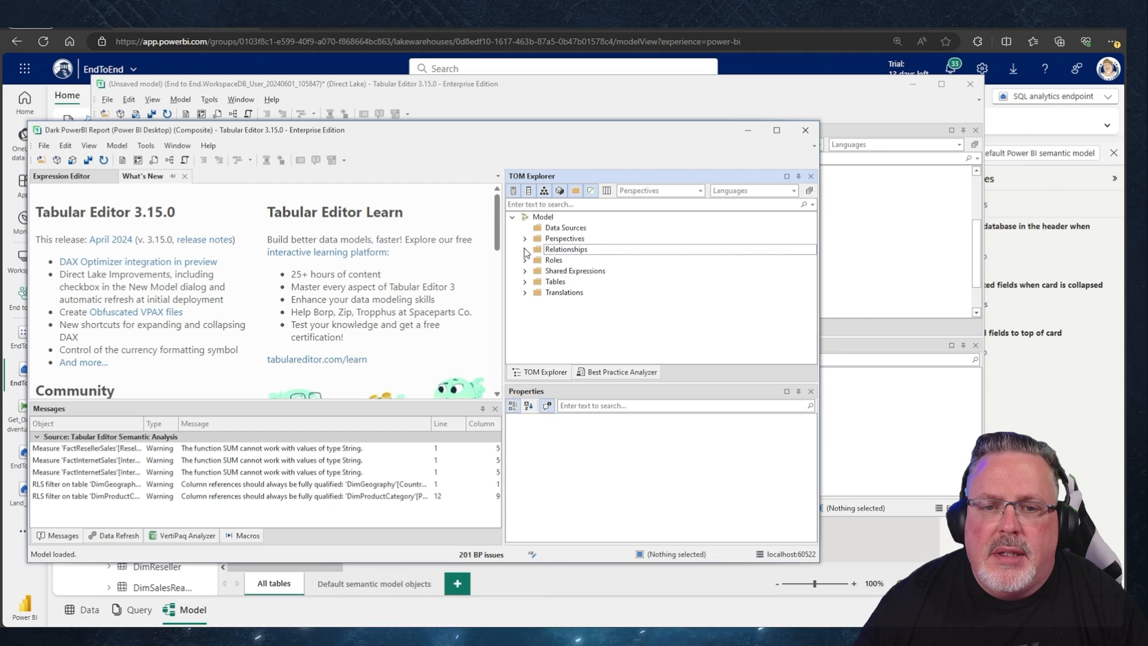
{"action": "left_click", "coordinate": [525, 282]}
{"action": "scroll", "coordinate": [530, 282], "scroll_direction": "down", "scroll_amount": 7}
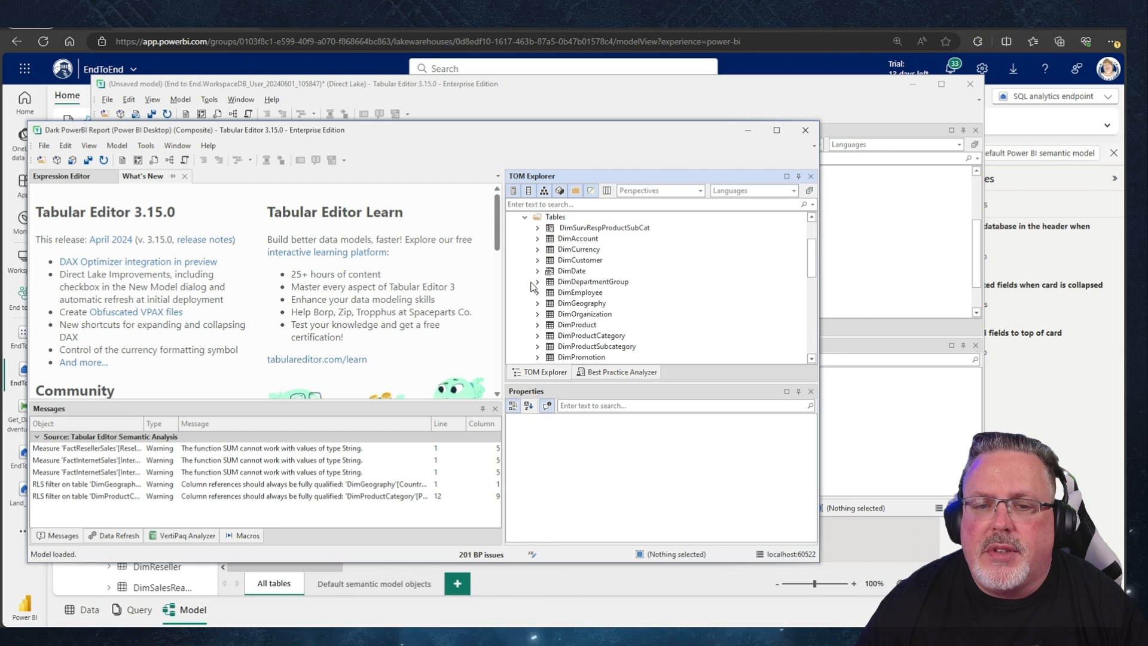
{"action": "left_click", "coordinate": [536, 281]}
{"action": "scroll", "coordinate": [533, 288], "scroll_direction": "down", "scroll_amount": 1}
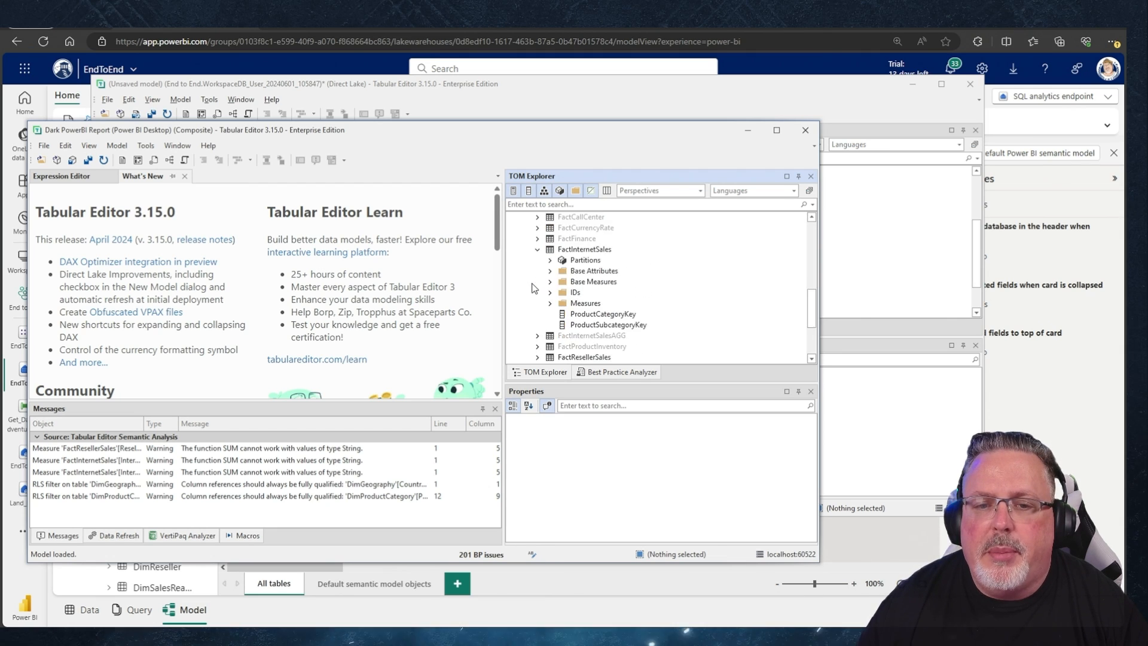
{"action": "left_click", "coordinate": [586, 304]}
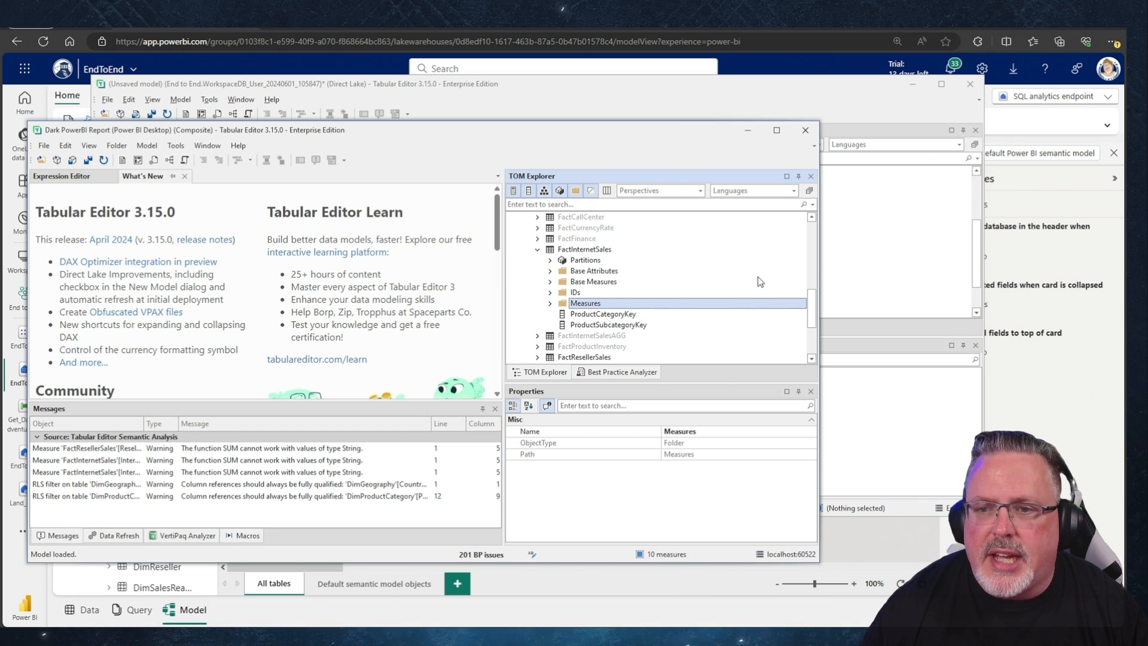
Paste the copied measures into the FactInternetSales table of the Direct Lake model, look through them and collapse the table.
{"action": "key", "text": "alt+Tab"}
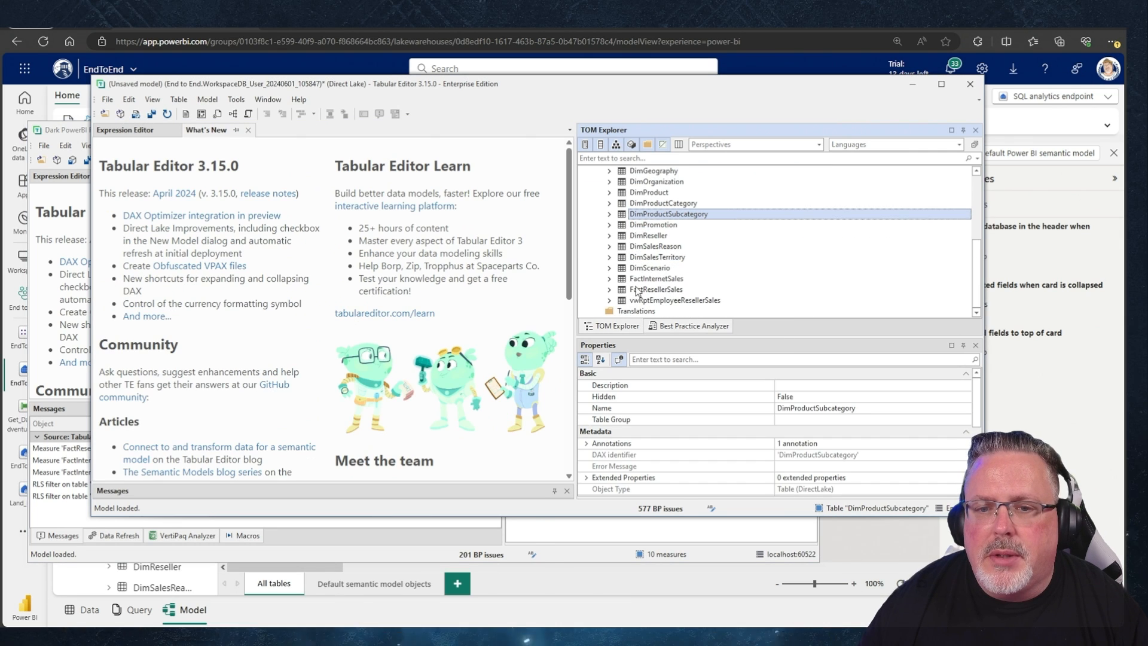
{"action": "left_click", "coordinate": [609, 278]}
{"action": "left_click", "coordinate": [651, 279]}
{"action": "key", "text": "Down"}
{"action": "key", "text": "Down"}
{"action": "key", "text": "Right"}
{"action": "key", "text": "Down"}
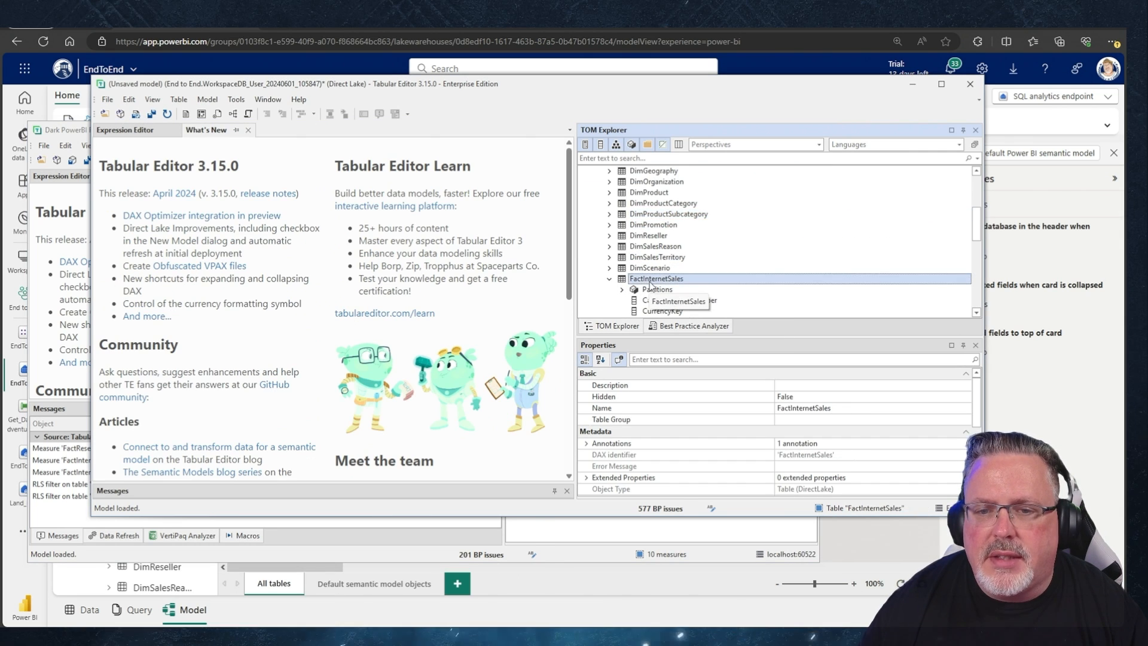
{"action": "key", "text": "shift+Down"}
{"action": "key", "text": "shift+Down"}
{"action": "key", "text": "shift+Down"}
{"action": "key", "text": "shift+Down"}
{"action": "key", "text": "shift+Down"}
{"action": "key", "text": "shift+Down"}
{"action": "key", "text": "shift+Down"}
{"action": "key", "text": "shift+Down"}
{"action": "key", "text": "shift+Down"}
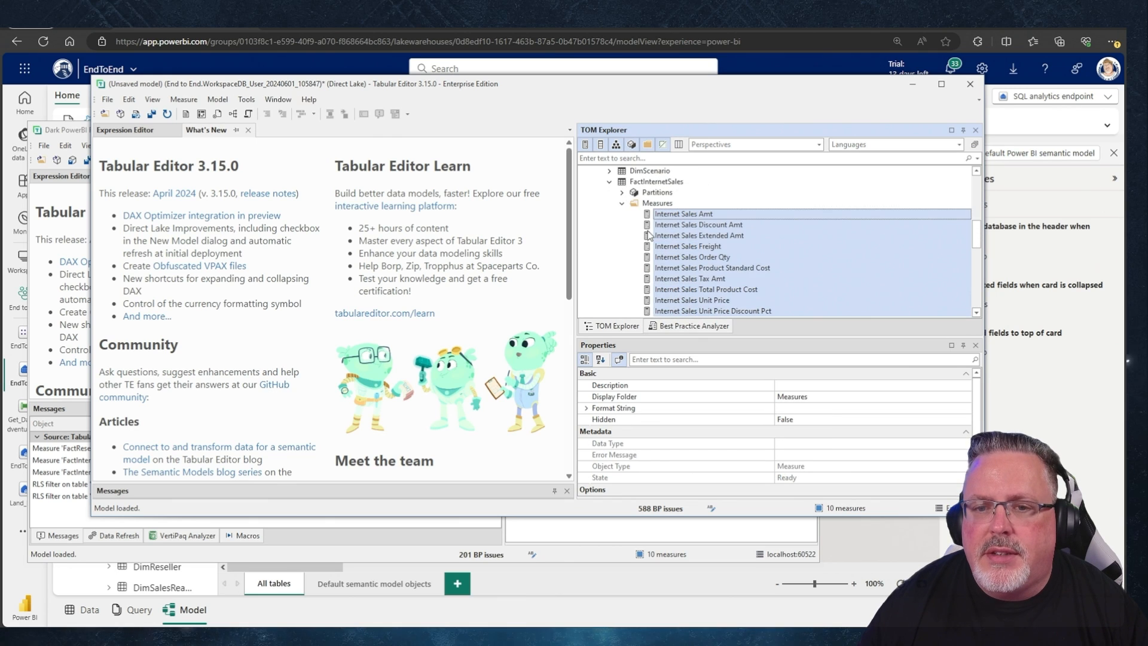
{"action": "scroll", "coordinate": [643, 242], "scroll_direction": "down", "scroll_amount": 3}
{"action": "scroll", "coordinate": [643, 241], "scroll_direction": "up", "scroll_amount": 3}
{"action": "left_click", "coordinate": [621, 203]}
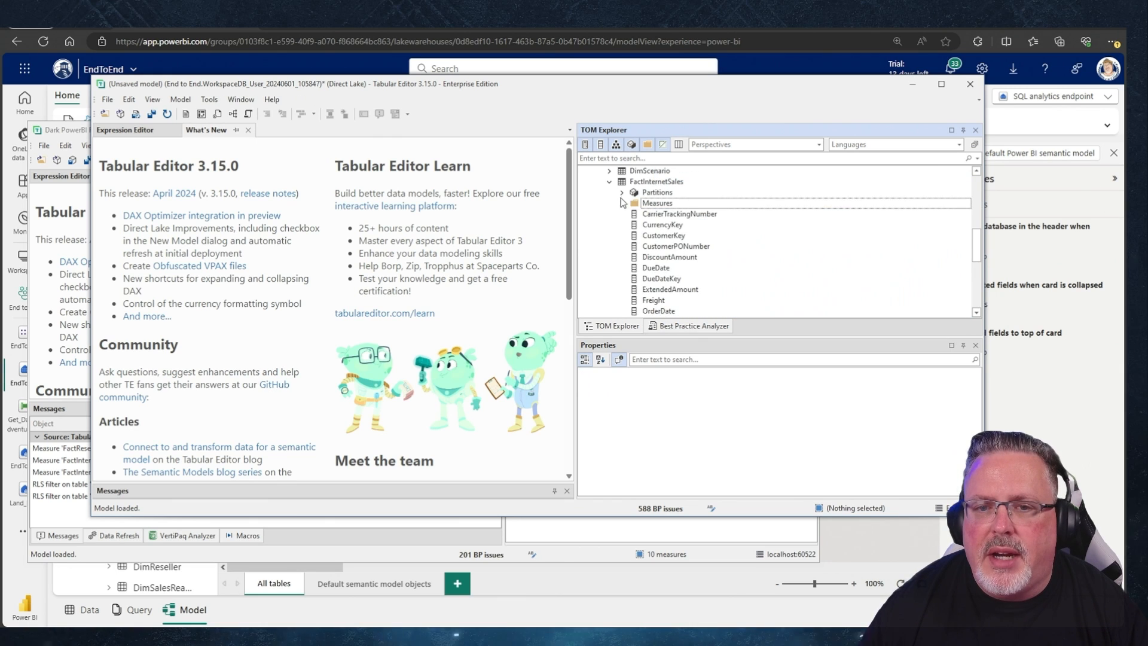
{"action": "left_click", "coordinate": [609, 181]}
In the Dark PowerBI Report model, copy the Measures folder and the BankNameColorCode measure of the FactResellerSales table.
{"action": "key", "text": "alt+Tab"}
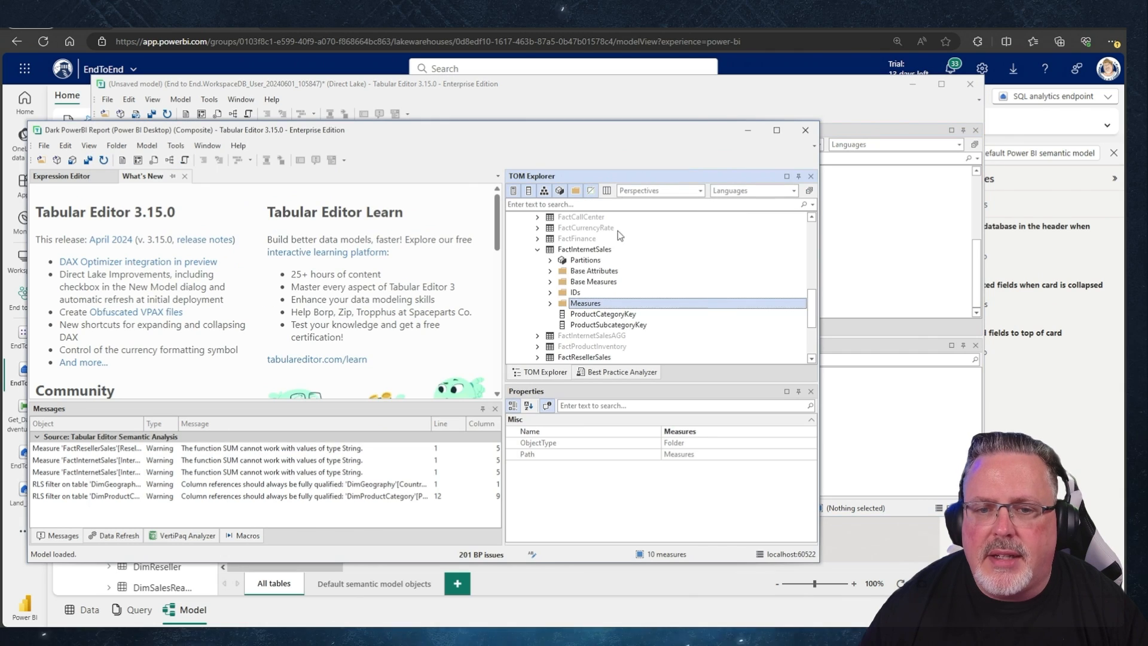
{"action": "left_click", "coordinate": [536, 250]}
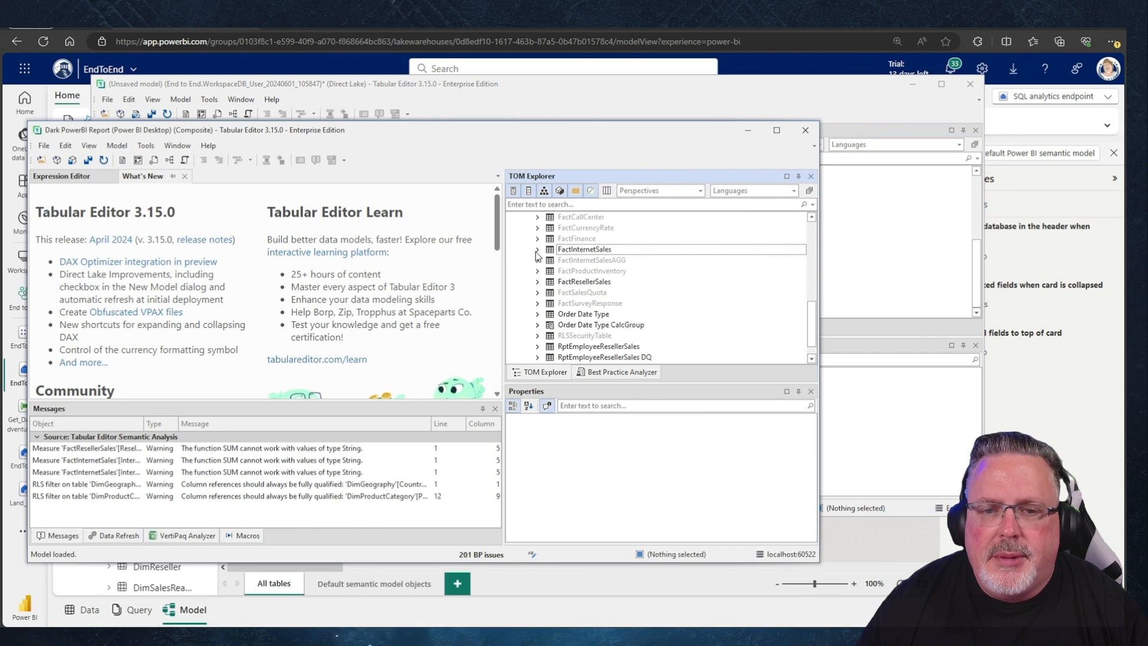
{"action": "left_click", "coordinate": [537, 282]}
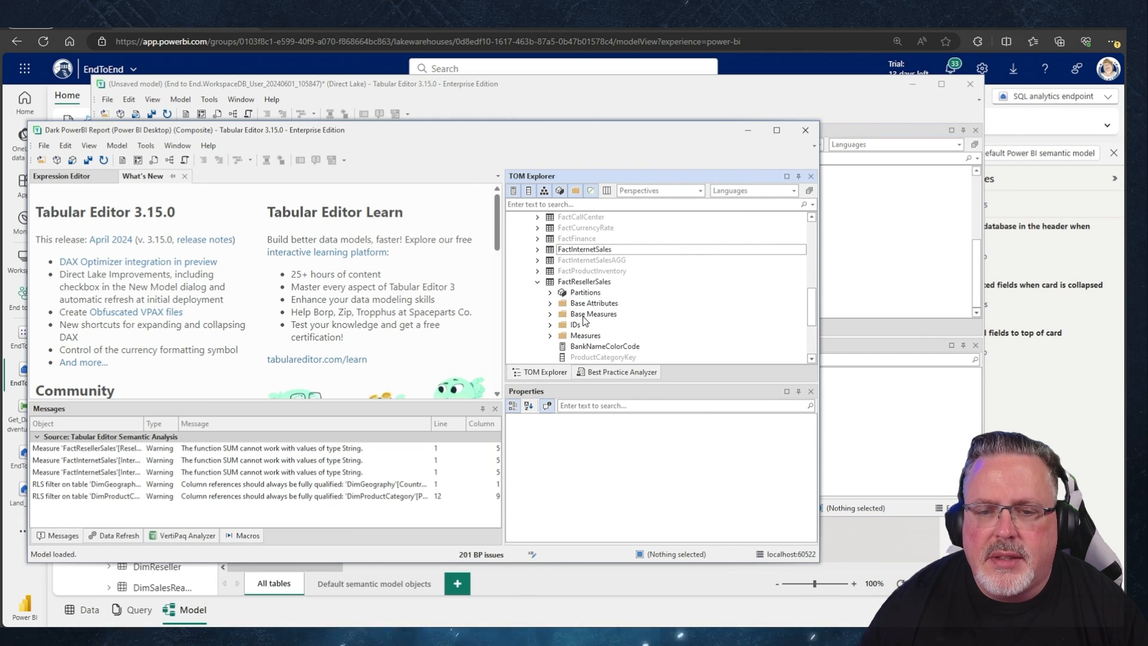
{"action": "left_click", "coordinate": [585, 335]}
{"action": "left_click", "coordinate": [589, 352], "text": "shift"}
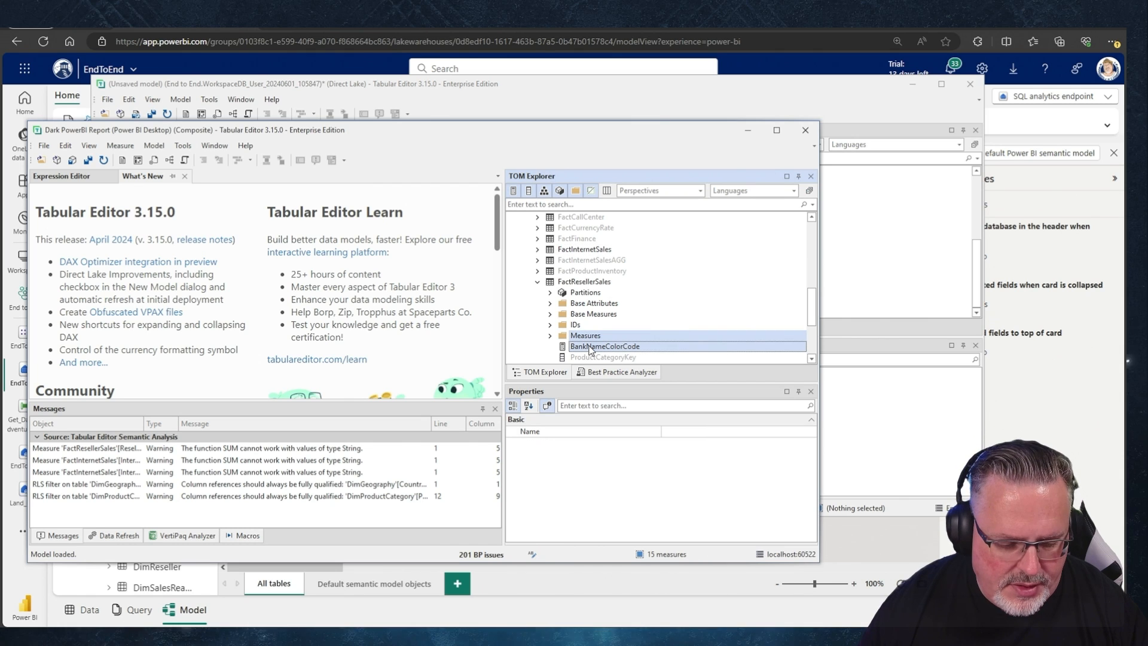
Paste the copied measures into the Direct Lake model's FactResellerSales table and show the properties of Reseller Sales Amt Table Filter.
{"action": "key", "text": "alt+Tab"}
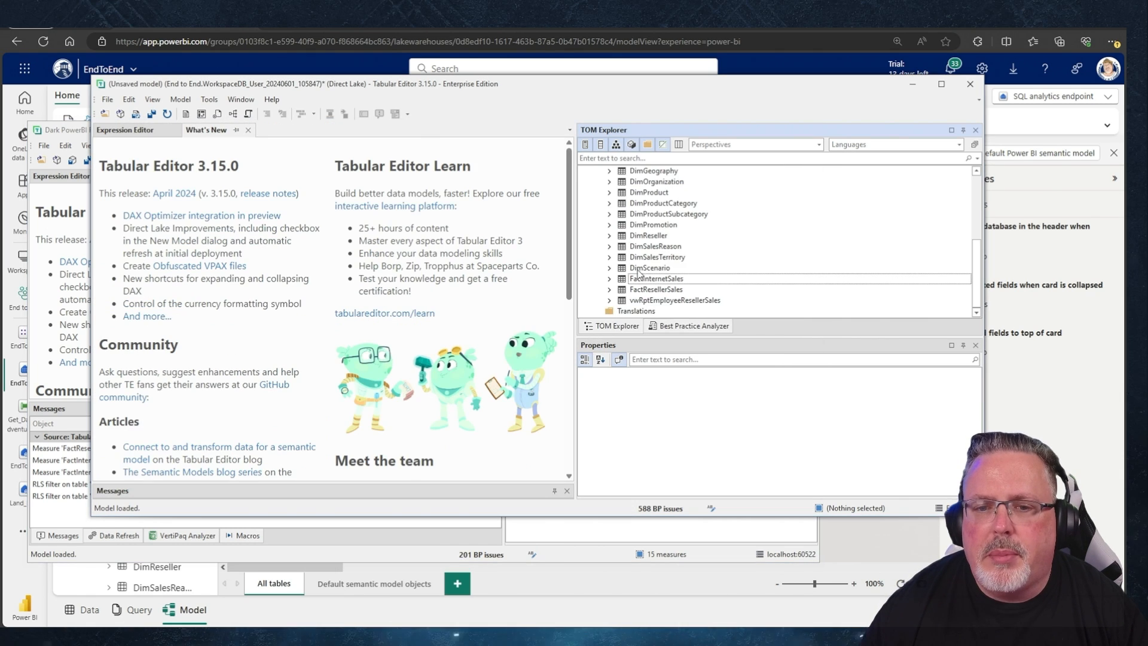
{"action": "scroll", "coordinate": [646, 268], "scroll_direction": "up", "scroll_amount": 5}
{"action": "scroll", "coordinate": [646, 268], "scroll_direction": "down", "scroll_amount": 5}
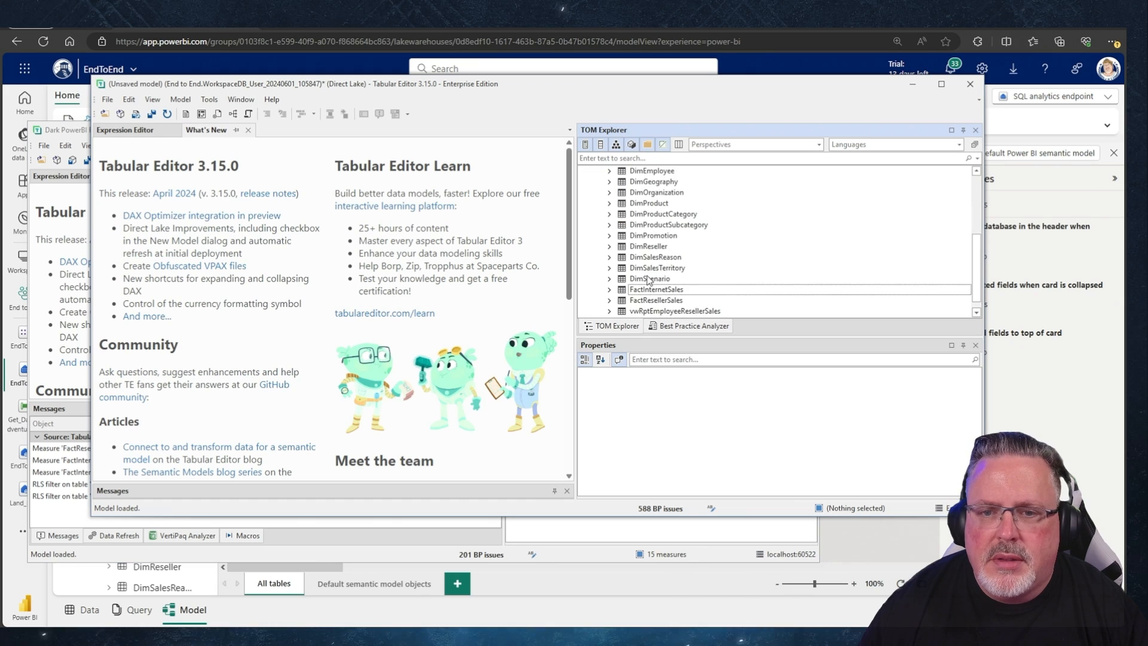
{"action": "left_click", "coordinate": [647, 290]}
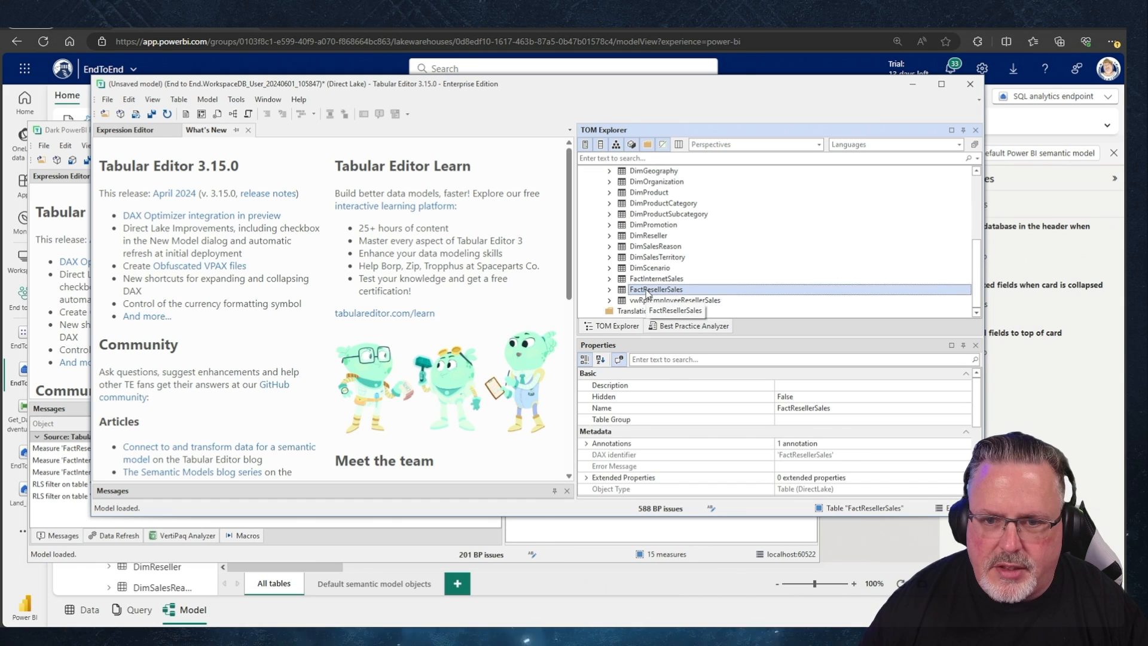
{"action": "key", "text": "ctrl+v"}
{"action": "scroll", "coordinate": [647, 294], "scroll_direction": "up", "scroll_amount": 5}
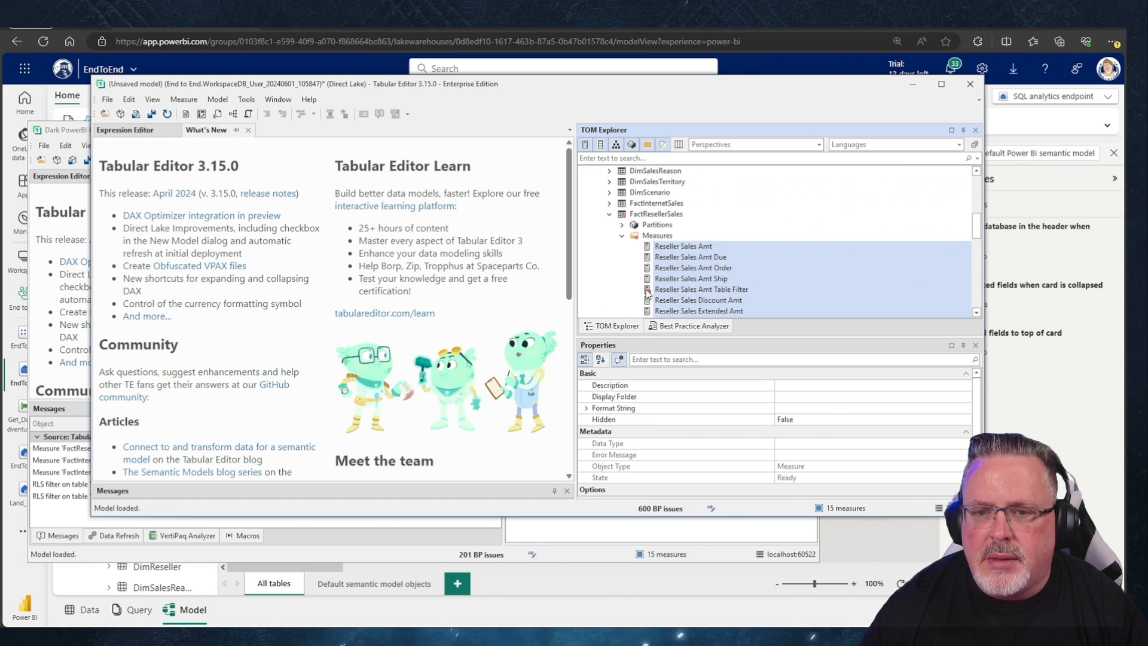
{"action": "left_click", "coordinate": [670, 289]}
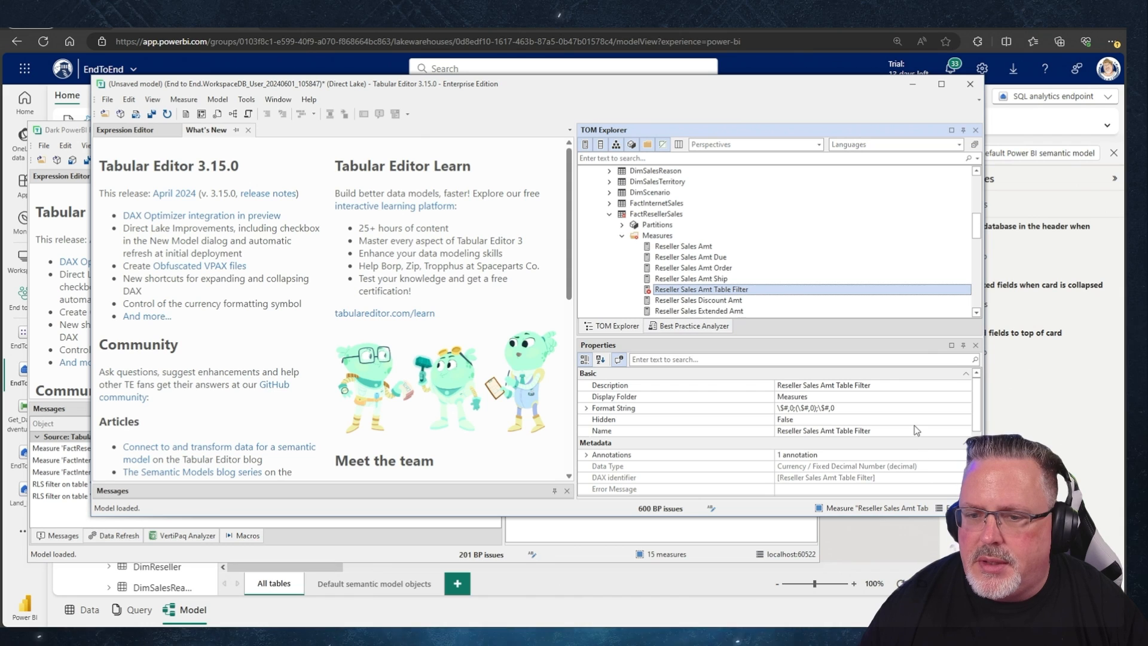
Examine the full DAX expression of the Reseller Sales Amt Table Filter measure and the table it references.
{"action": "scroll", "coordinate": [915, 430], "scroll_direction": "down", "scroll_amount": 4}
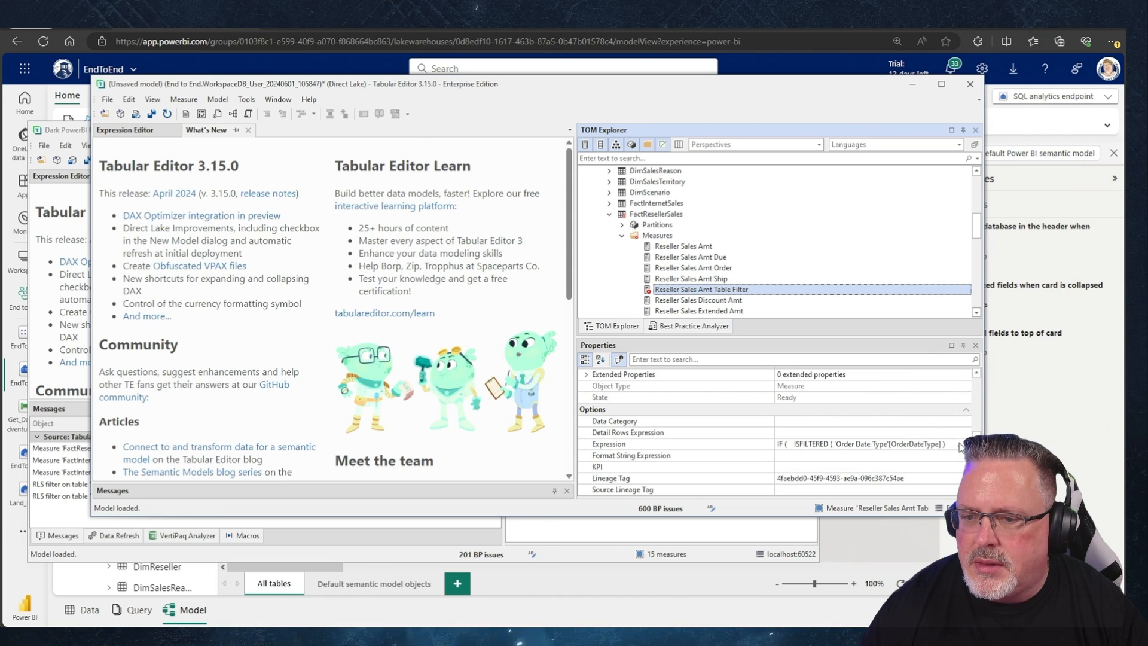
{"action": "left_click", "coordinate": [926, 444]}
{"action": "left_click", "coordinate": [966, 444]}
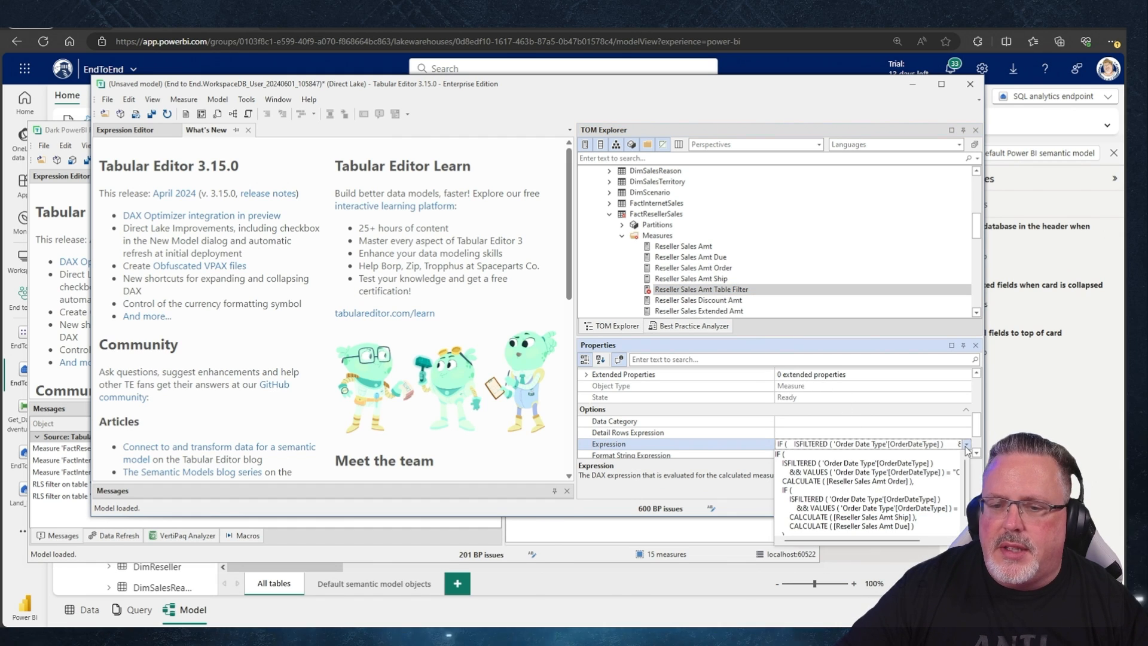
{"action": "scroll", "coordinate": [925, 491], "scroll_direction": "down", "scroll_amount": 1}
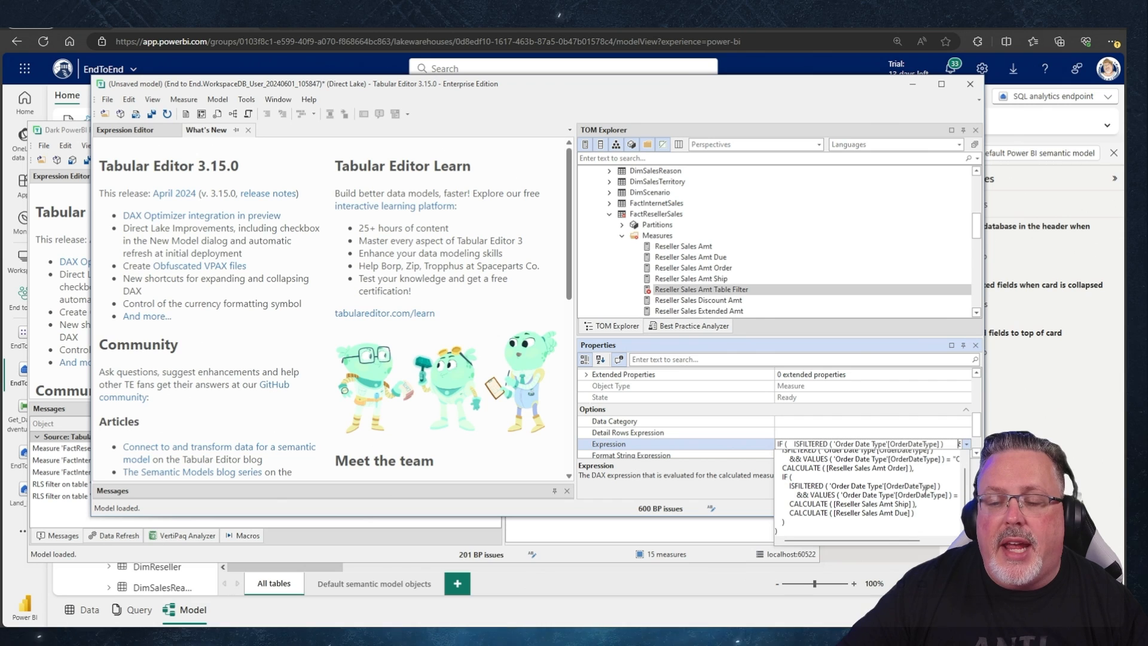
{"action": "scroll", "coordinate": [926, 490], "scroll_direction": "up", "scroll_amount": 1}
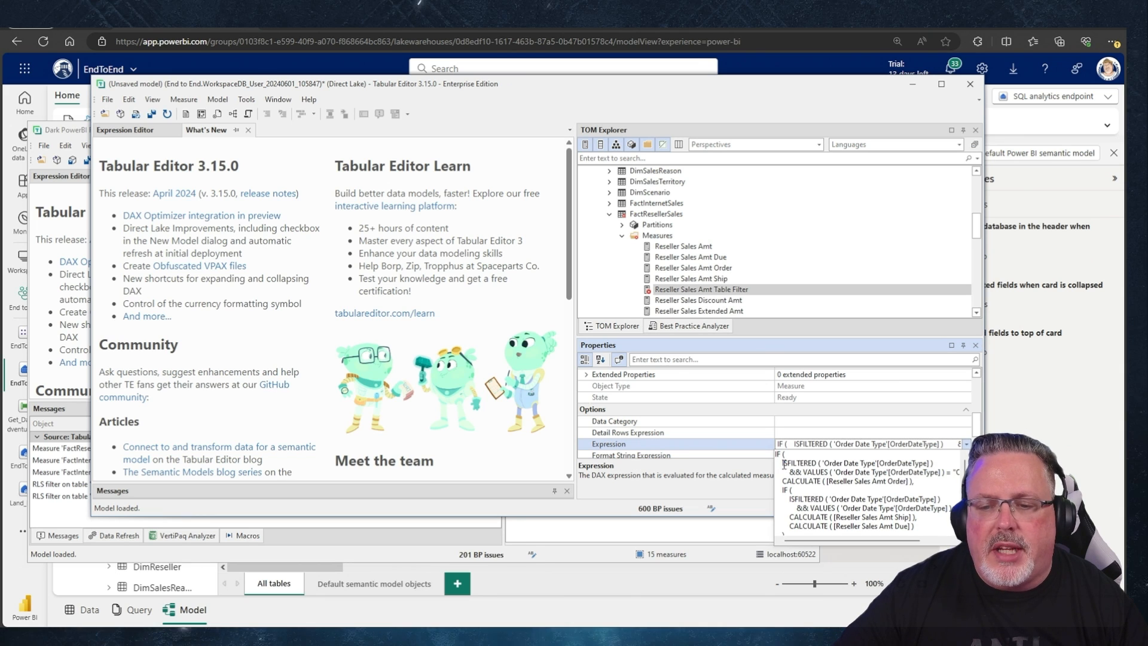
{"action": "scroll", "coordinate": [784, 464], "scroll_direction": "down", "scroll_amount": 1}
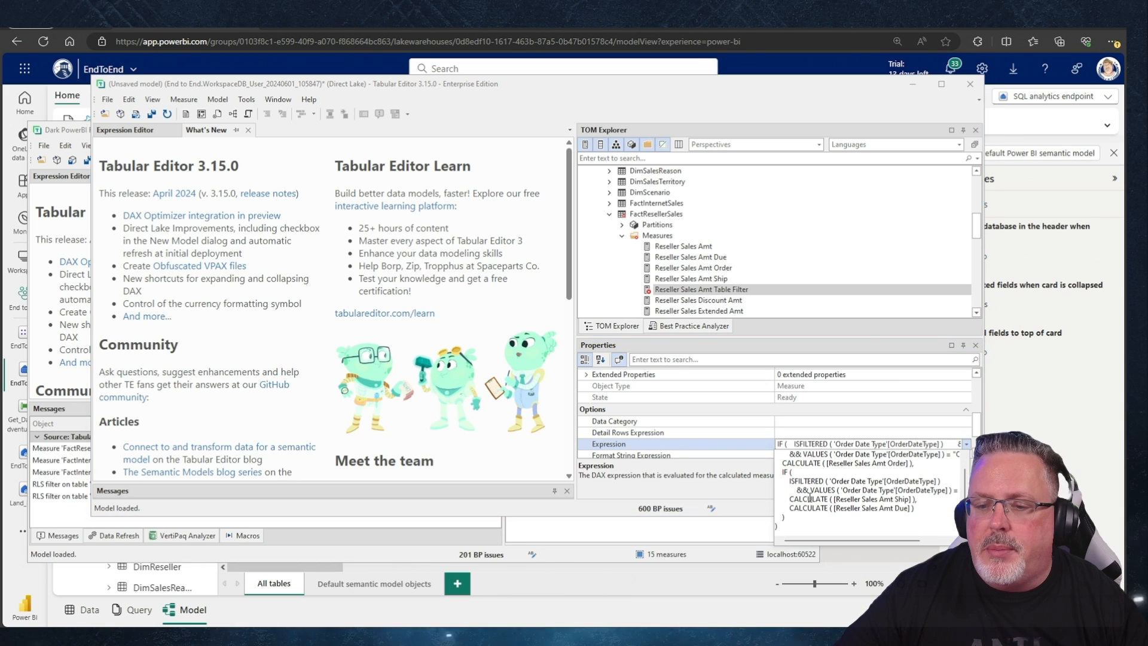
{"action": "scroll", "coordinate": [809, 498], "scroll_direction": "up", "scroll_amount": 1}
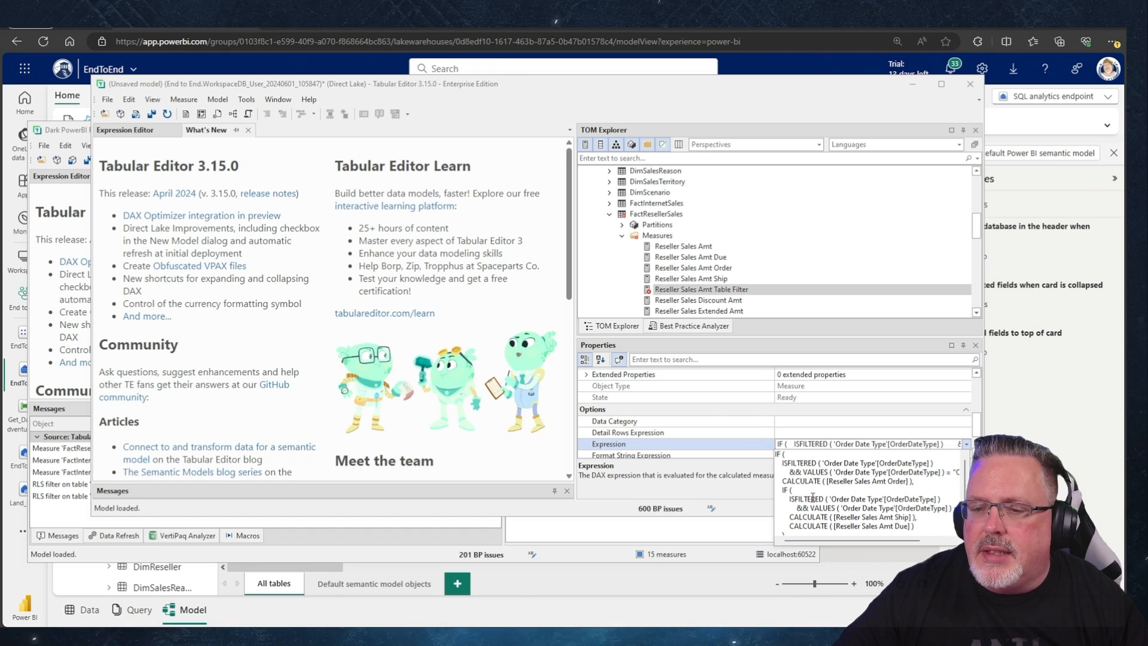
{"action": "scroll", "coordinate": [856, 488], "scroll_direction": "down", "scroll_amount": 1}
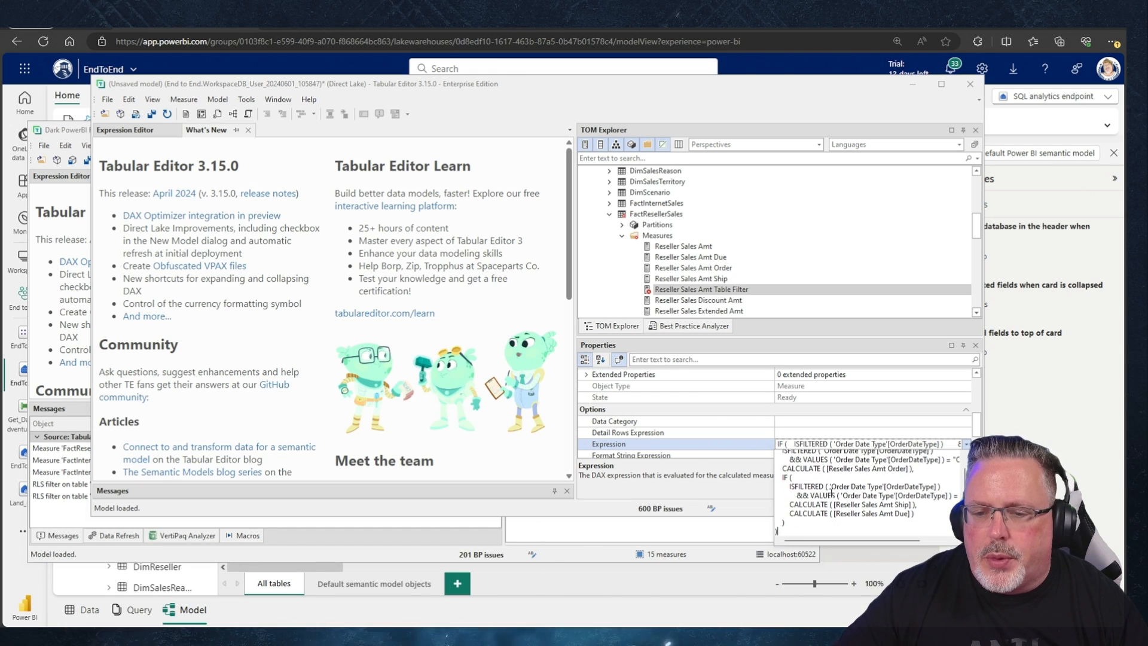
{"action": "scroll", "coordinate": [837, 494], "scroll_direction": "up", "scroll_amount": 1}
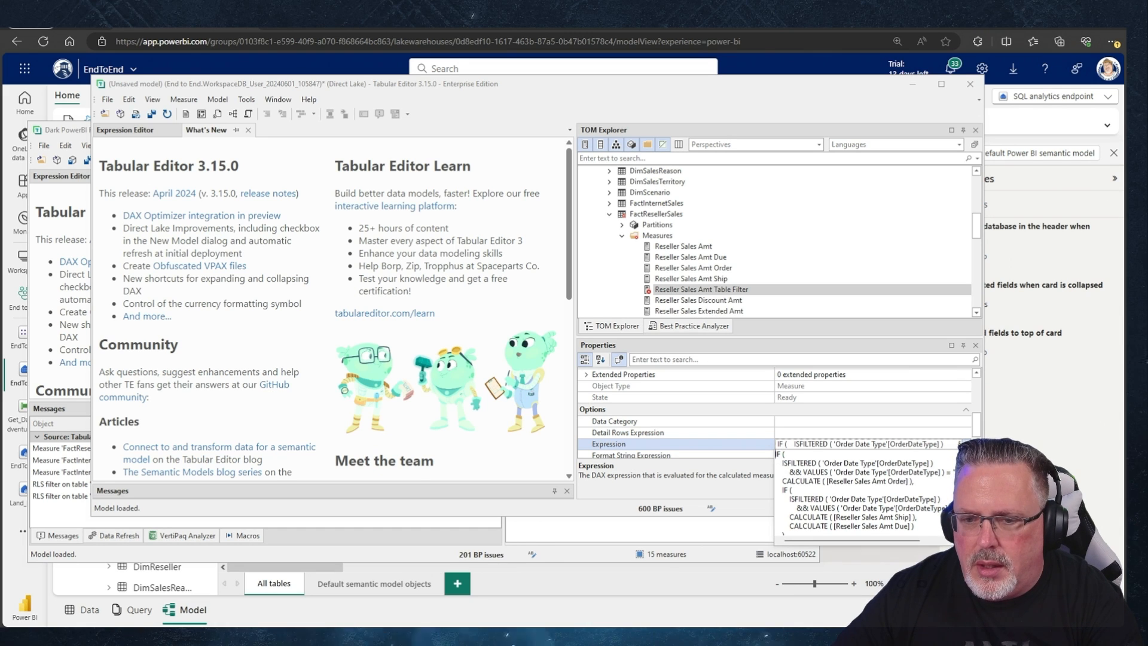
Delete the Reseller Sales Amt Table Filter measure from the Direct Lake model, then collapse the Measures folder and the FactResellerSales table.
{"action": "key", "text": "Delete"}
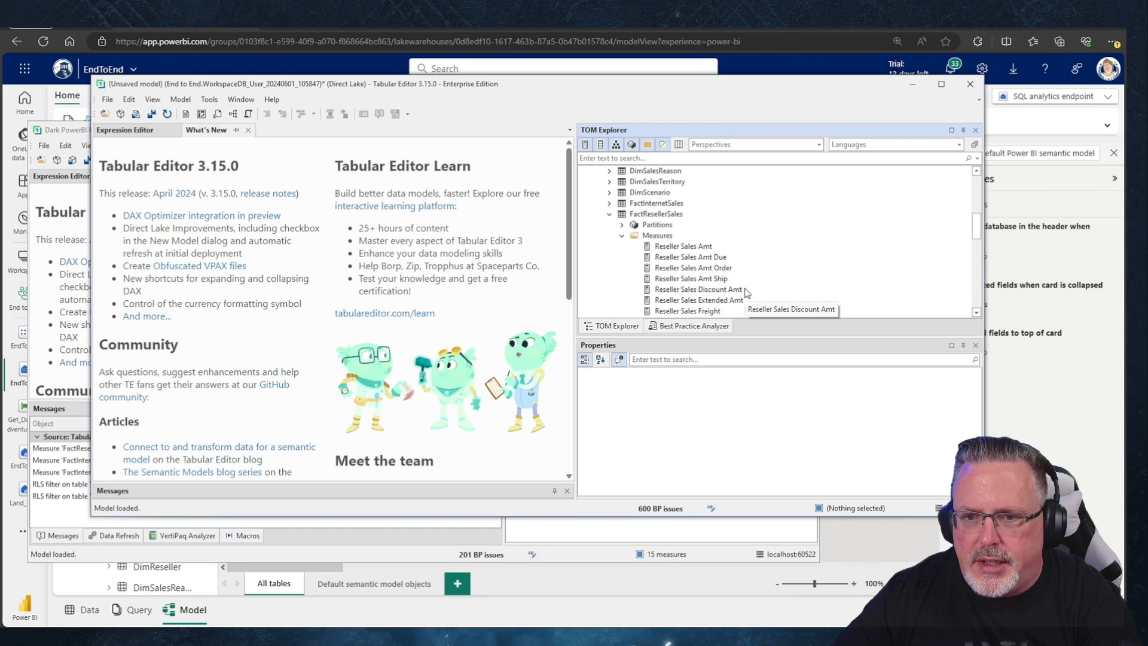
{"action": "scroll", "coordinate": [707, 241], "scroll_direction": "down", "scroll_amount": 2}
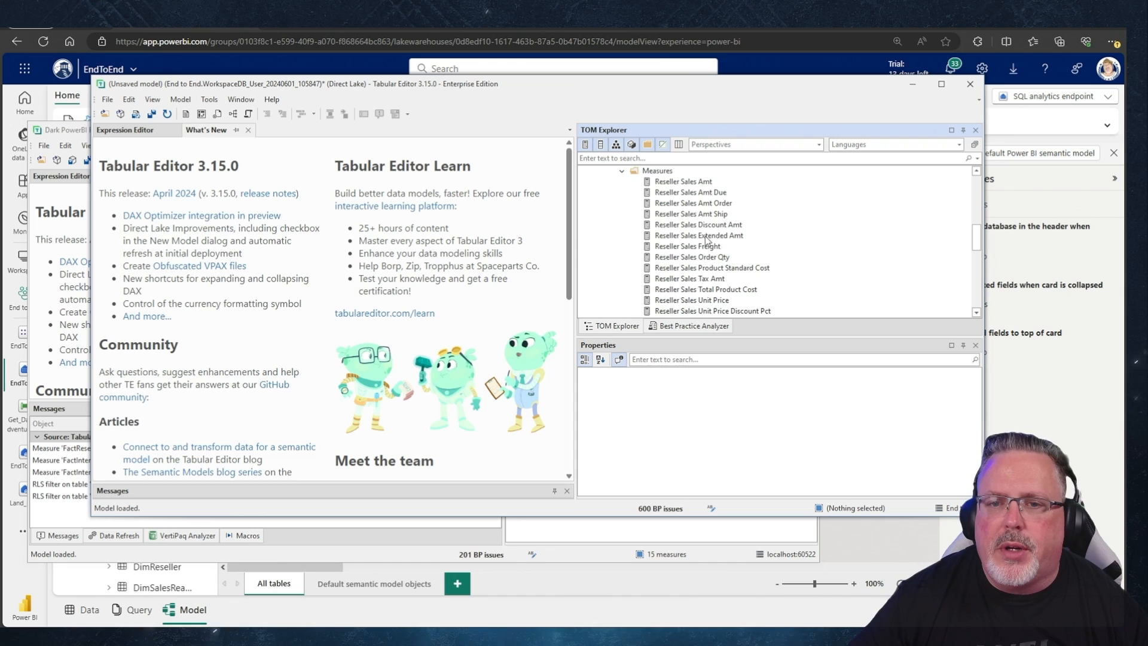
{"action": "left_click", "coordinate": [621, 171]}
{"action": "scroll", "coordinate": [616, 245], "scroll_direction": "up", "scroll_amount": 3}
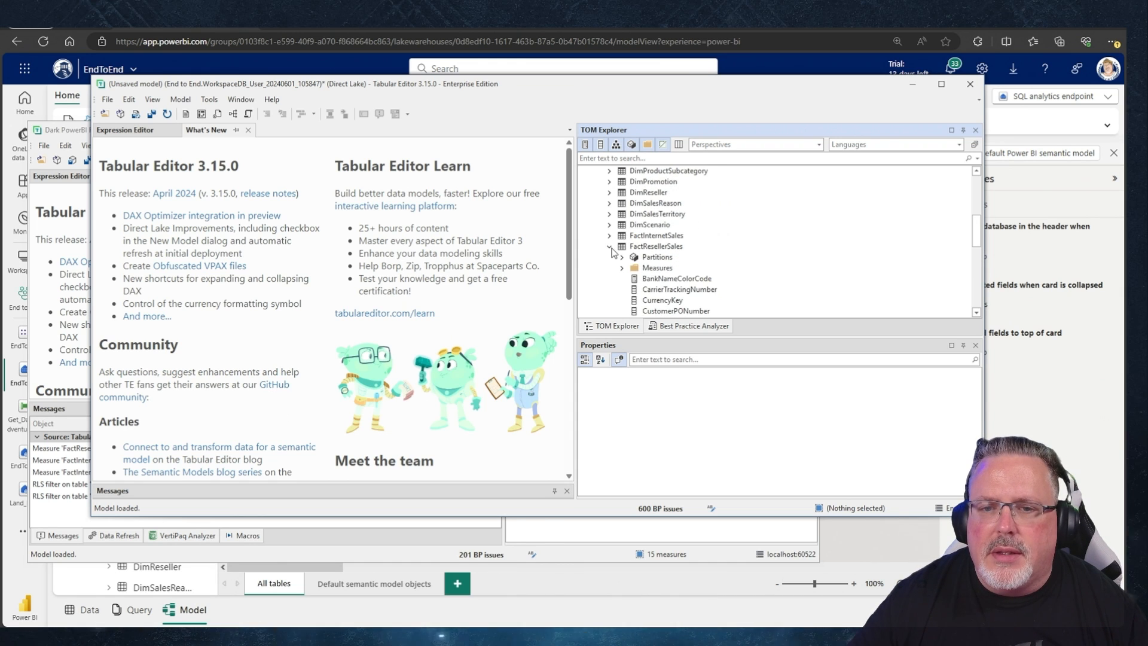
{"action": "left_click", "coordinate": [610, 248]}
{"action": "scroll", "coordinate": [621, 269], "scroll_direction": "up", "scroll_amount": 5}
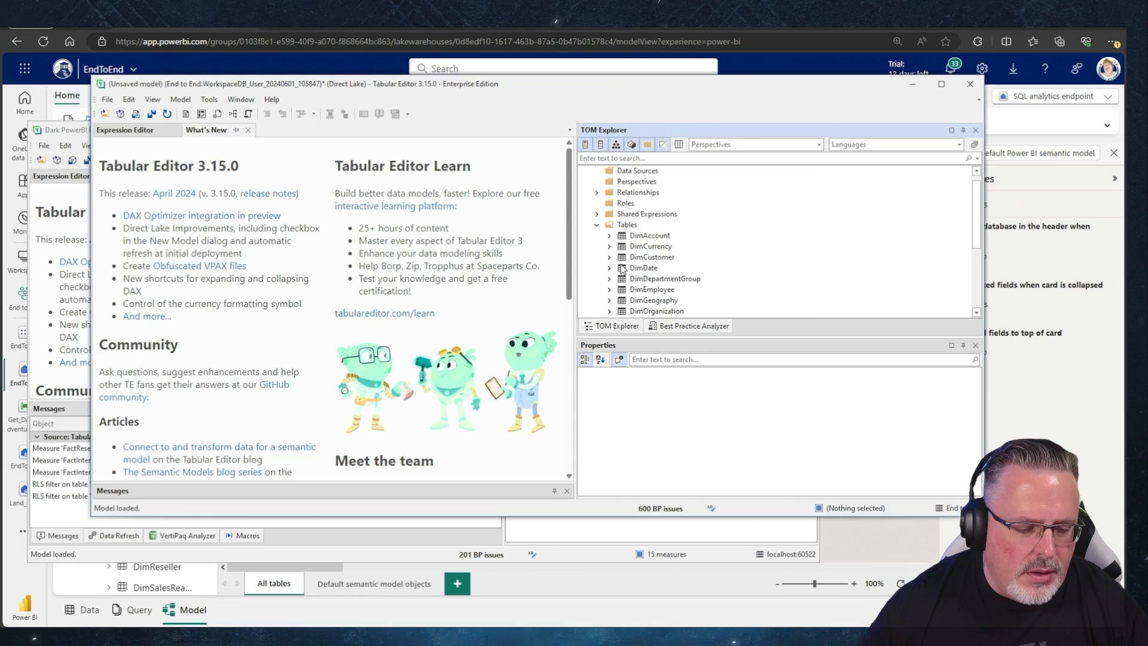
Copy the Time Intelligence calculation group from the Dark PowerBI Report model into the Tables of the Direct Lake model.
{"action": "key", "text": "alt+Tab"}
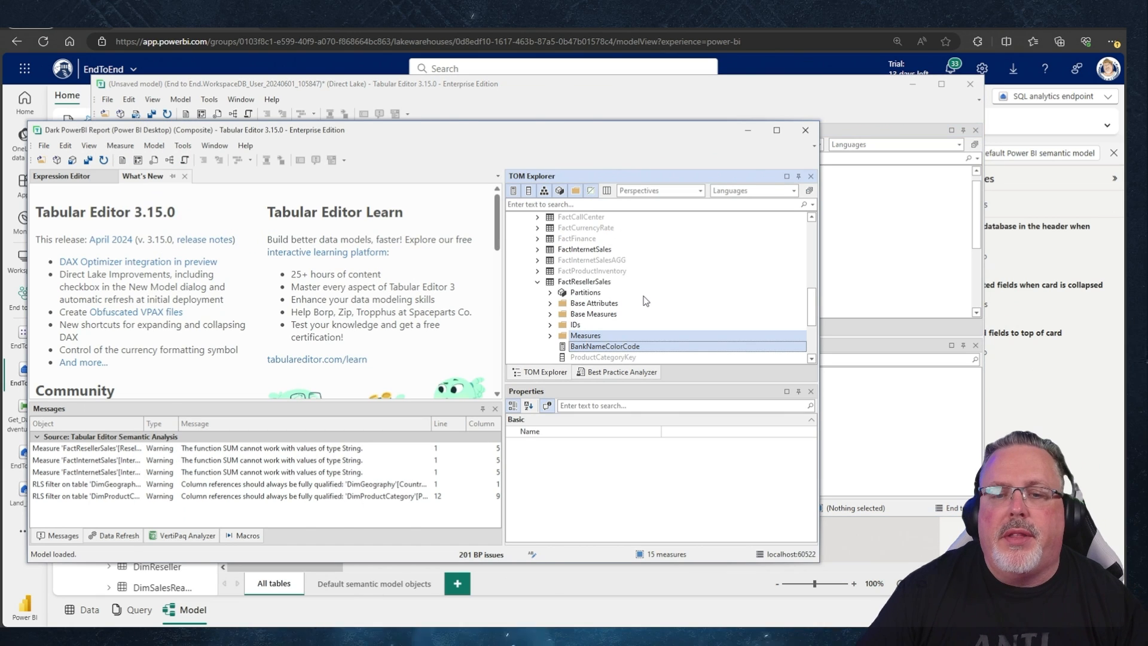
{"action": "scroll", "coordinate": [643, 300], "scroll_direction": "down", "scroll_amount": 3}
{"action": "left_click", "coordinate": [586, 347]}
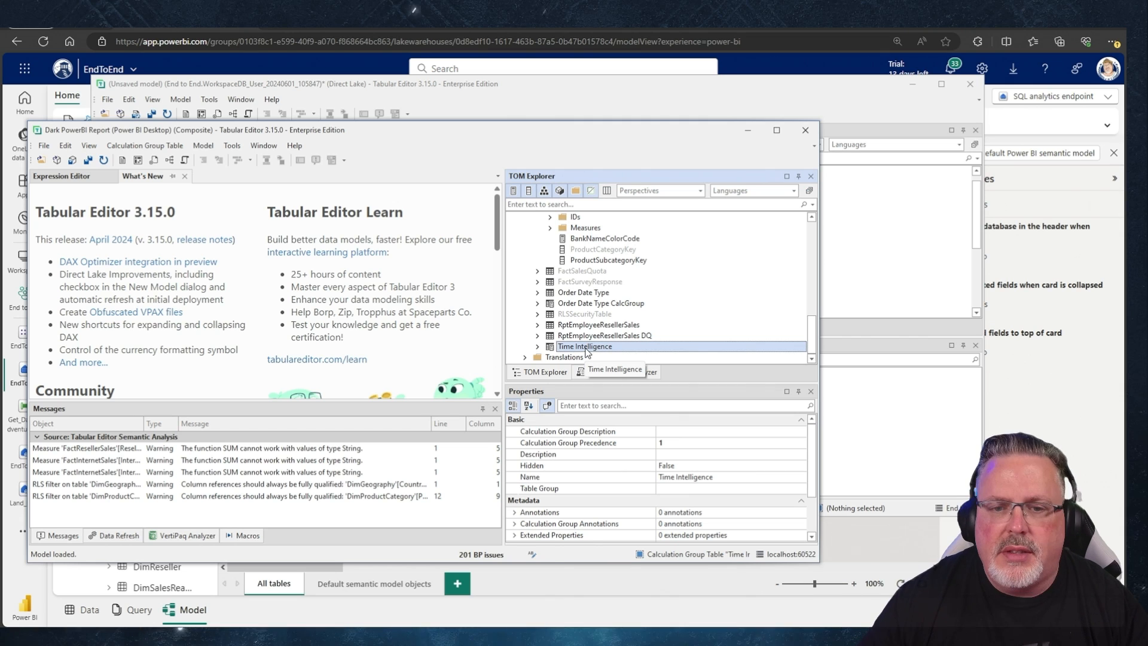
{"action": "key", "text": "alt+Tab"}
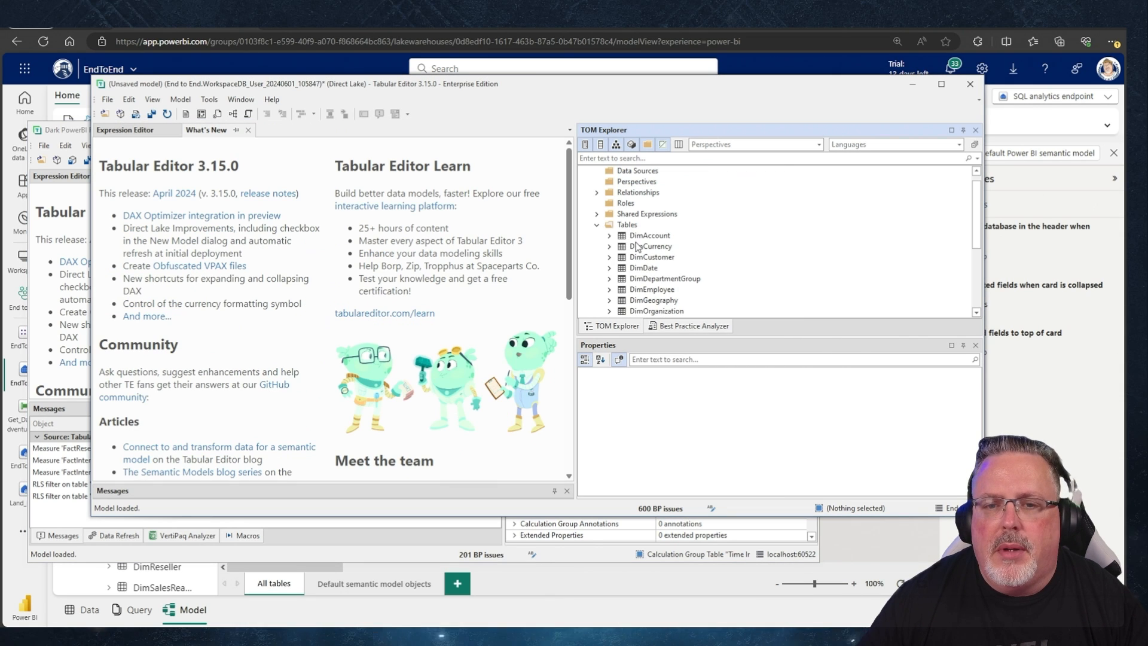
{"action": "left_click", "coordinate": [628, 225], "text": "ctrl"}
{"action": "scroll", "coordinate": [632, 245], "scroll_direction": "down", "scroll_amount": 4}
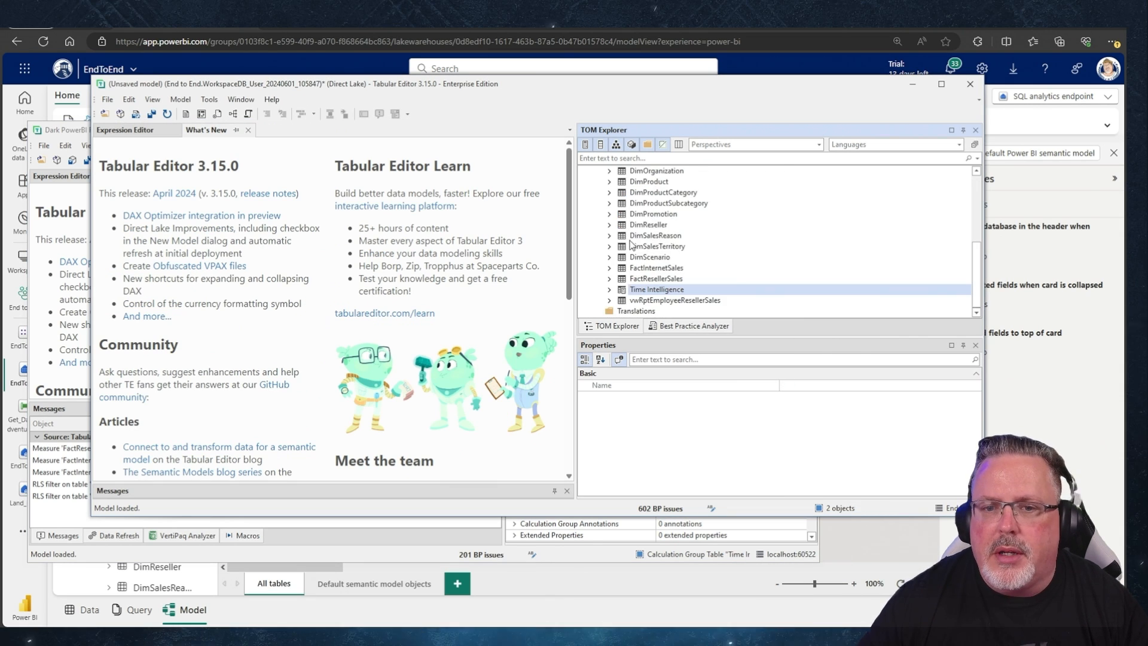
Check the Order Date Type CalcGroup in the Dark PowerBI Report model and return to the Direct Lake model.
{"action": "key", "text": "alt+Tab"}
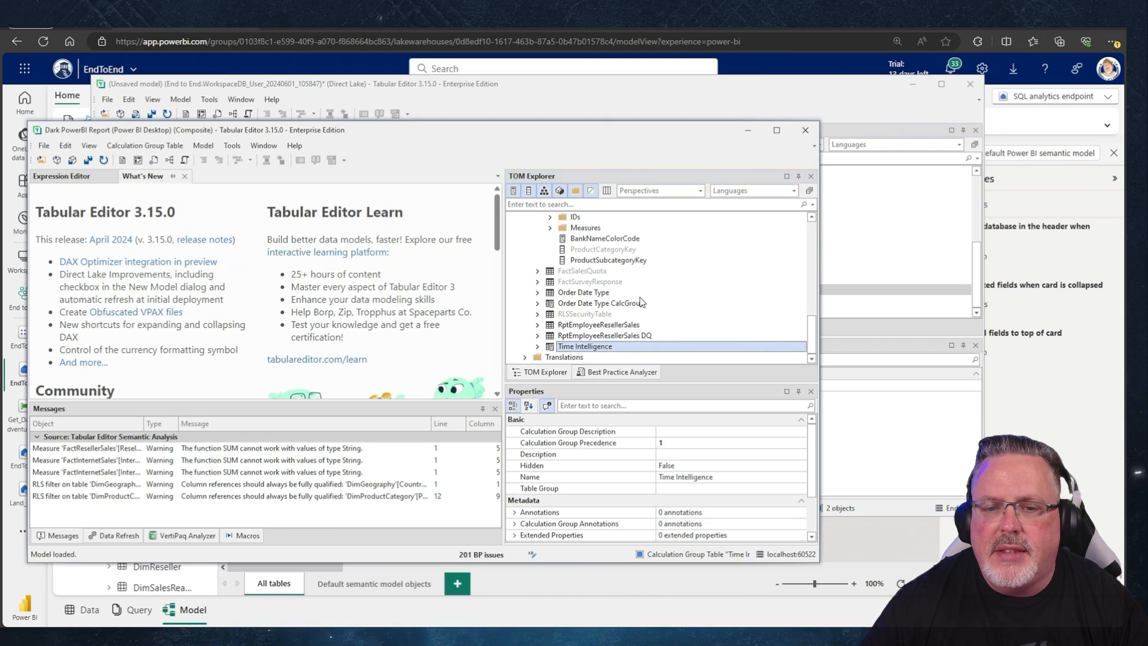
{"action": "left_click", "coordinate": [585, 305]}
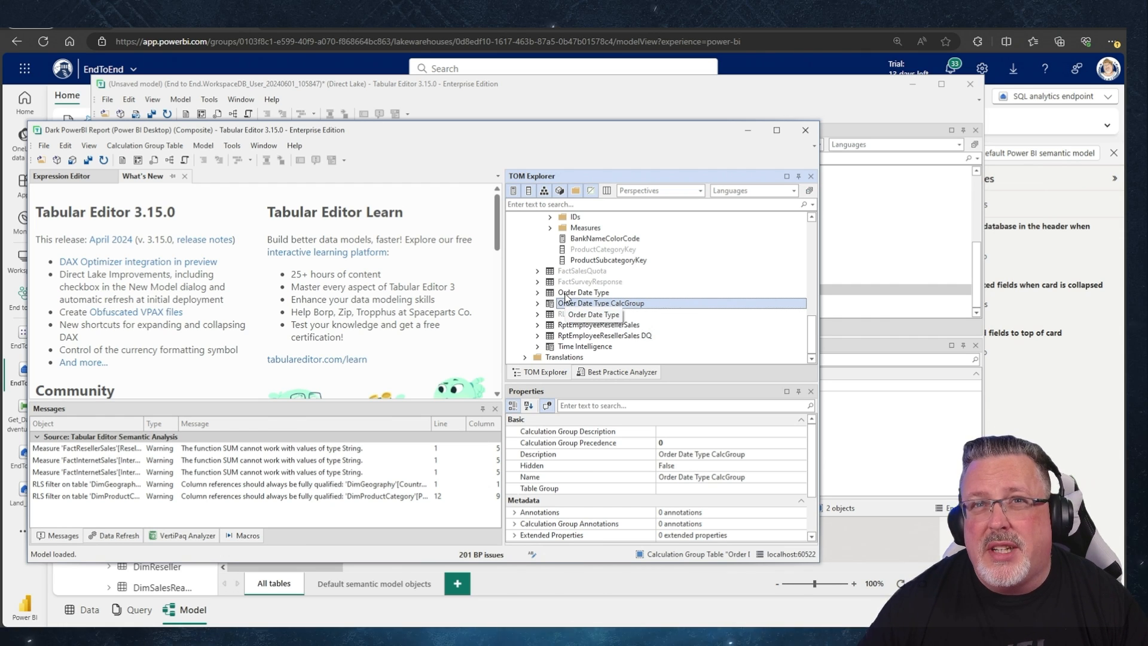
{"action": "left_click", "coordinate": [858, 284]}
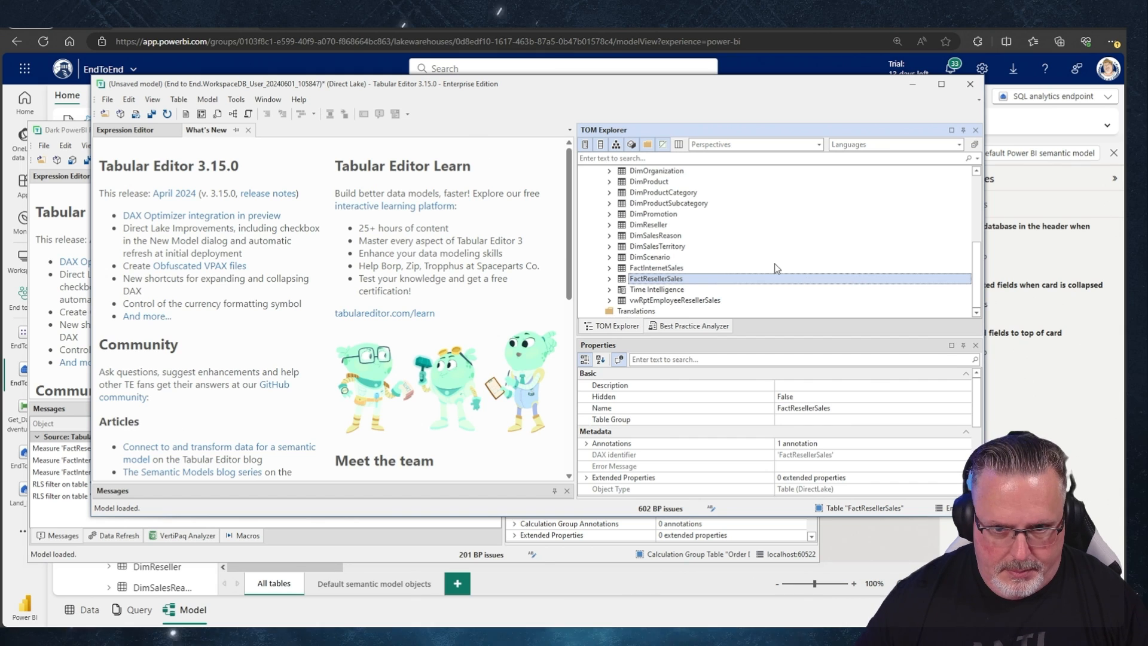
{"action": "scroll", "coordinate": [718, 256], "scroll_direction": "up", "scroll_amount": 5}
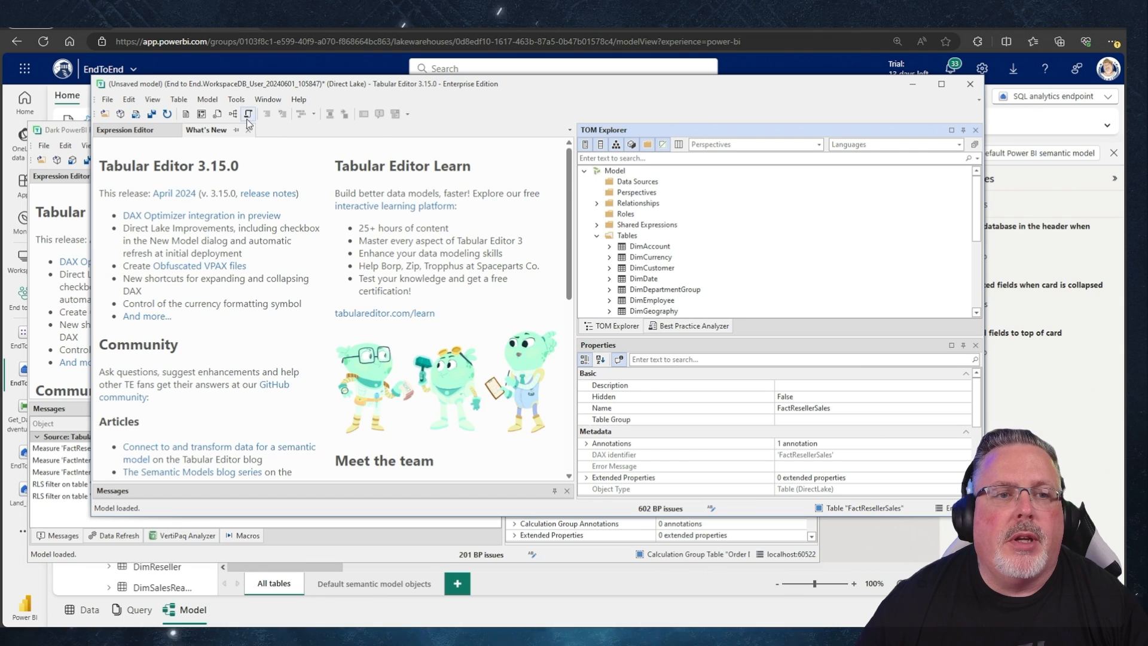
Start deploying the Direct Lake model to the server powerbi://api.powerbi.com/v1.0/myorg/End%20to%20End with integrated authentication.
{"action": "left_click", "coordinate": [208, 99]}
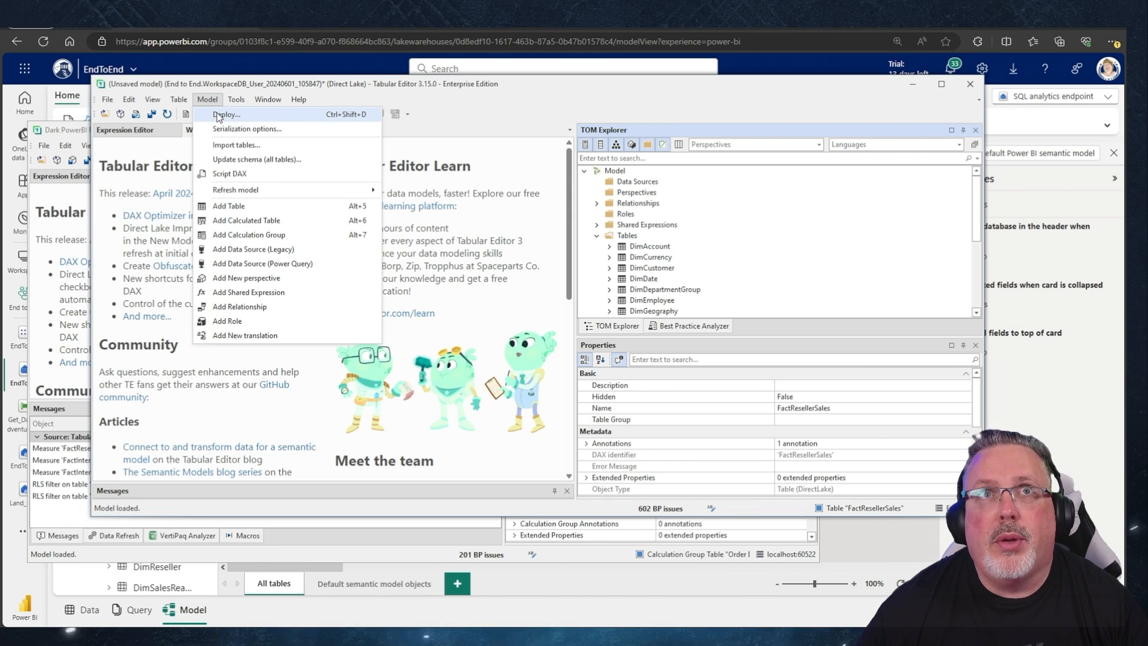
{"action": "left_click", "coordinate": [218, 116]}
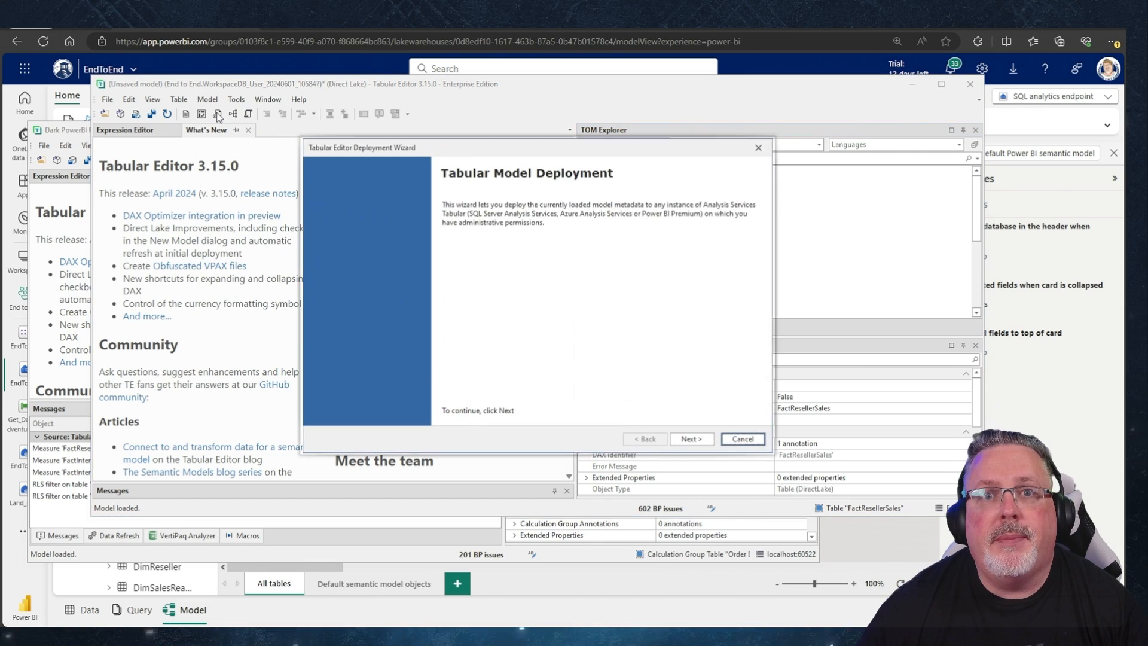
{"action": "left_click", "coordinate": [694, 440]}
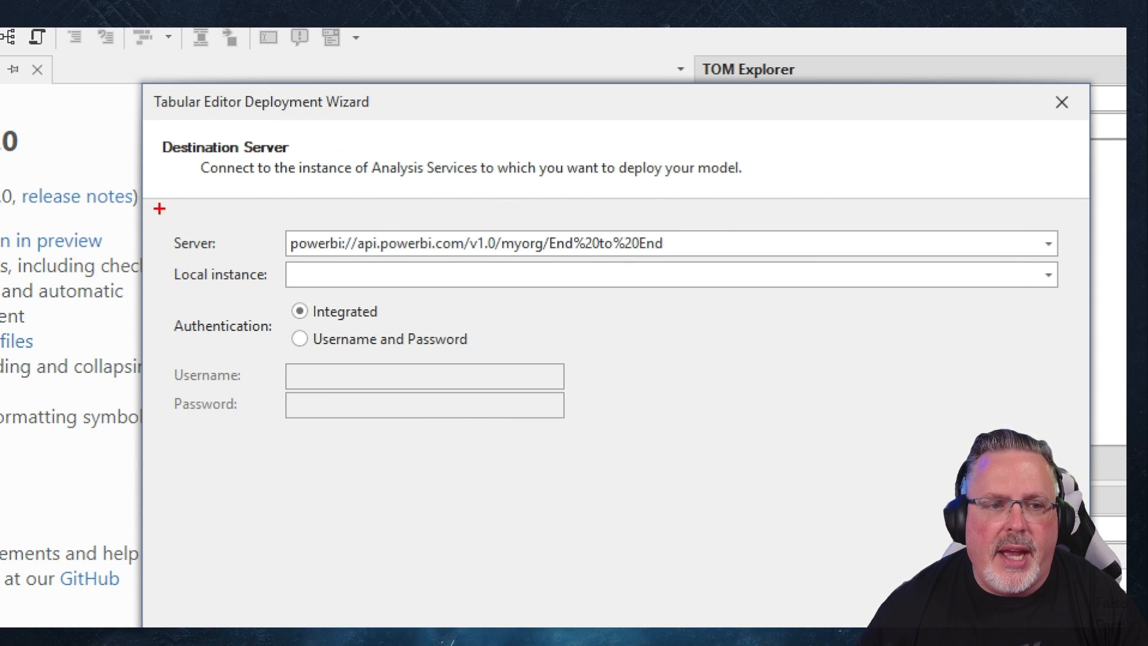
{"action": "mouse_move", "coordinate": [158, 208]}
{"action": "left_mouse_down"}
{"action": "mouse_move", "coordinate": [619, 268]}
{"action": "mouse_move", "coordinate": [705, 267]}
{"action": "left_mouse_up"}
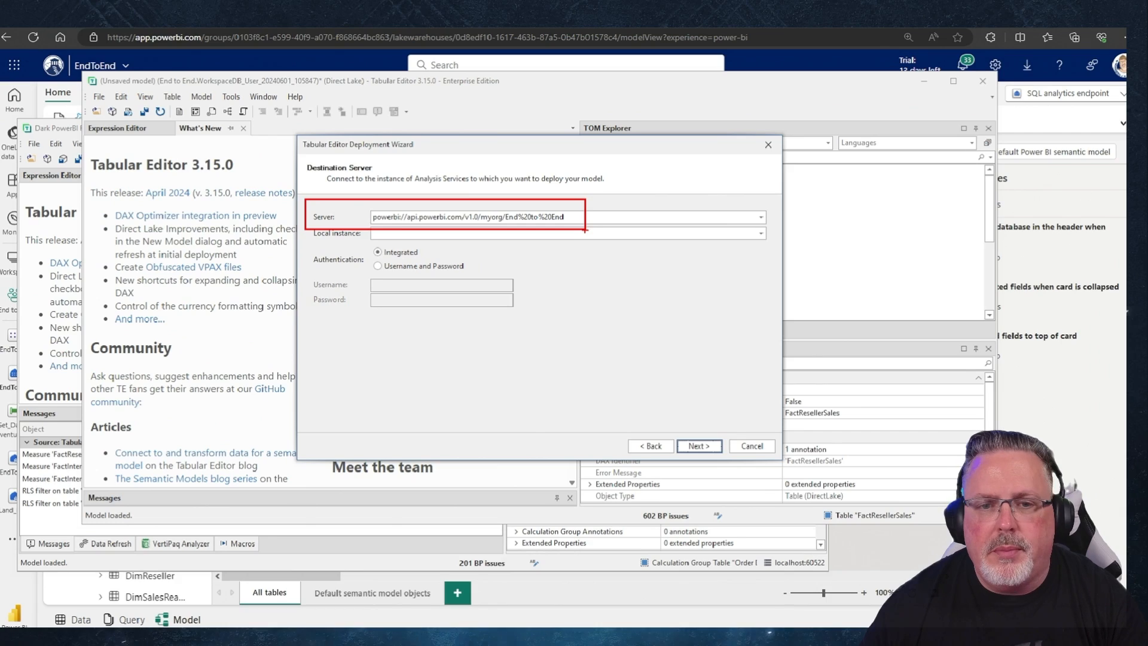
{"action": "left_click", "coordinate": [696, 445]}
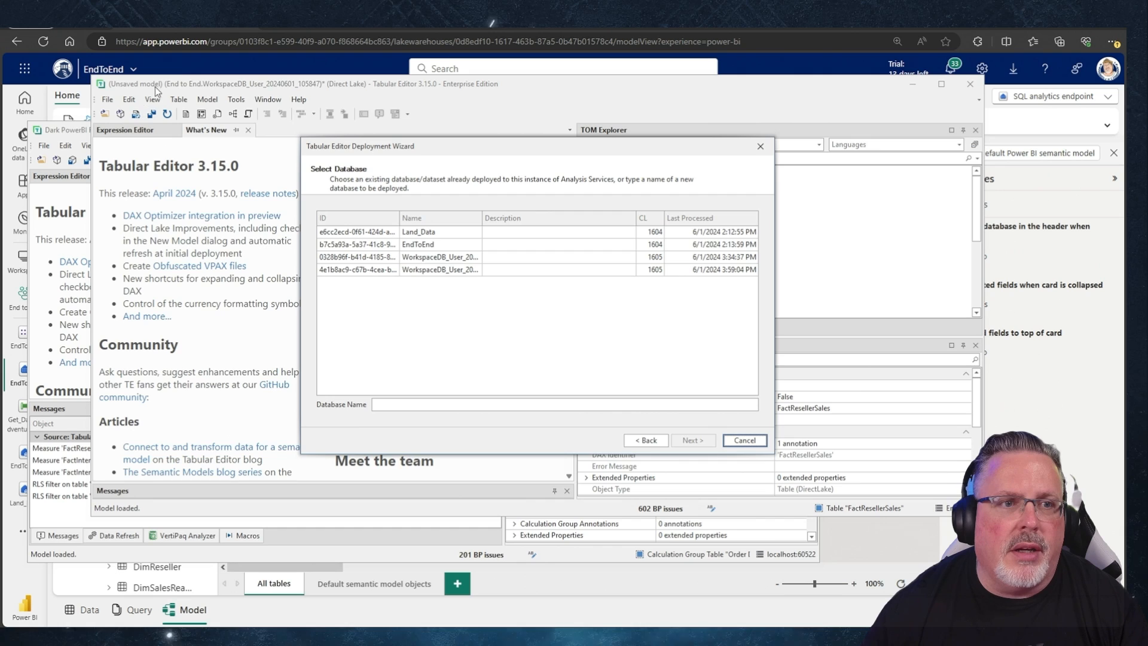
Switch to the End to End workspace in Power BI and look up the naming convention in the Semantic Model task's details.
{"action": "left_click", "coordinate": [193, 55]}
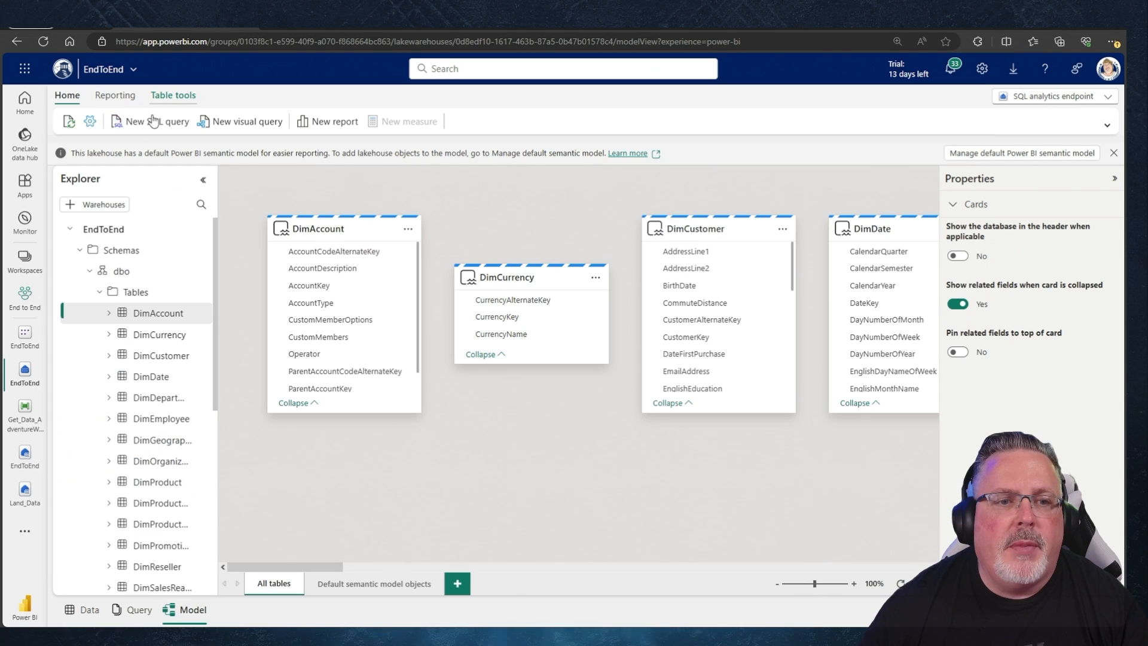
{"action": "left_click", "coordinate": [25, 297]}
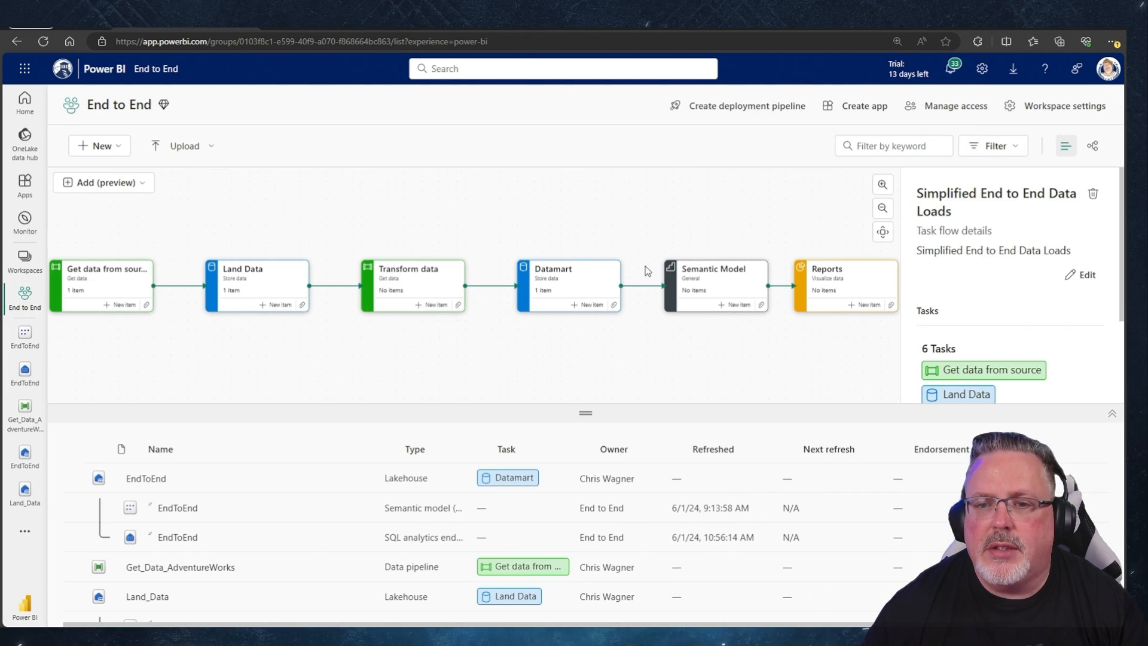
{"action": "left_click", "coordinate": [701, 281]}
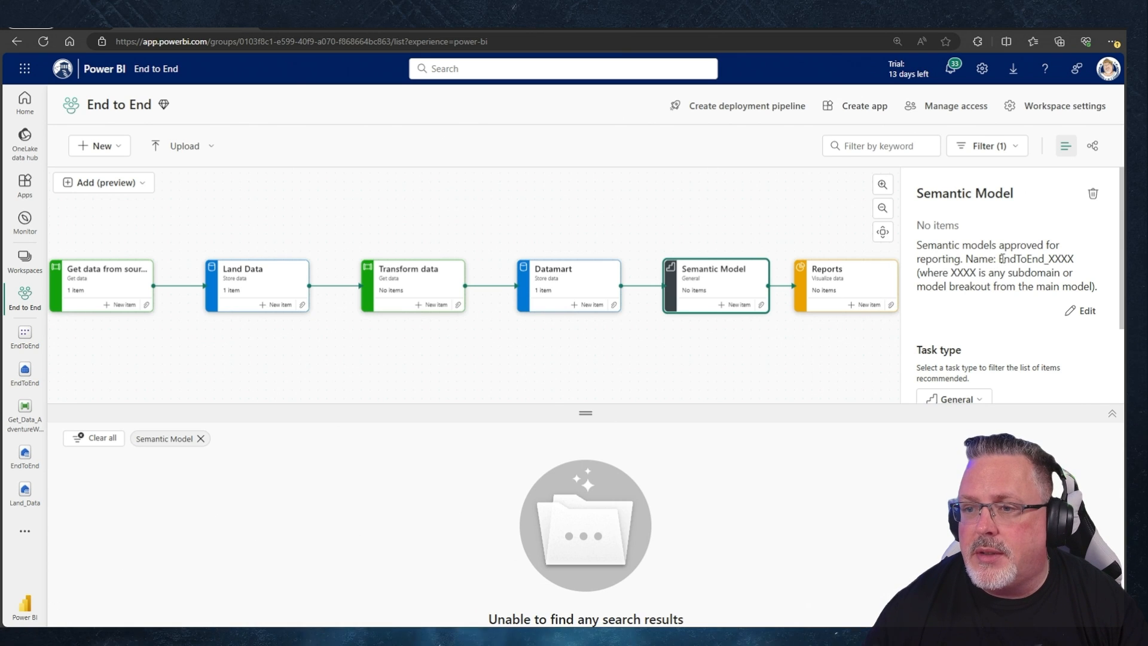
{"action": "left_click_drag", "start_coordinate": [998, 258], "coordinate": [1046, 258]}
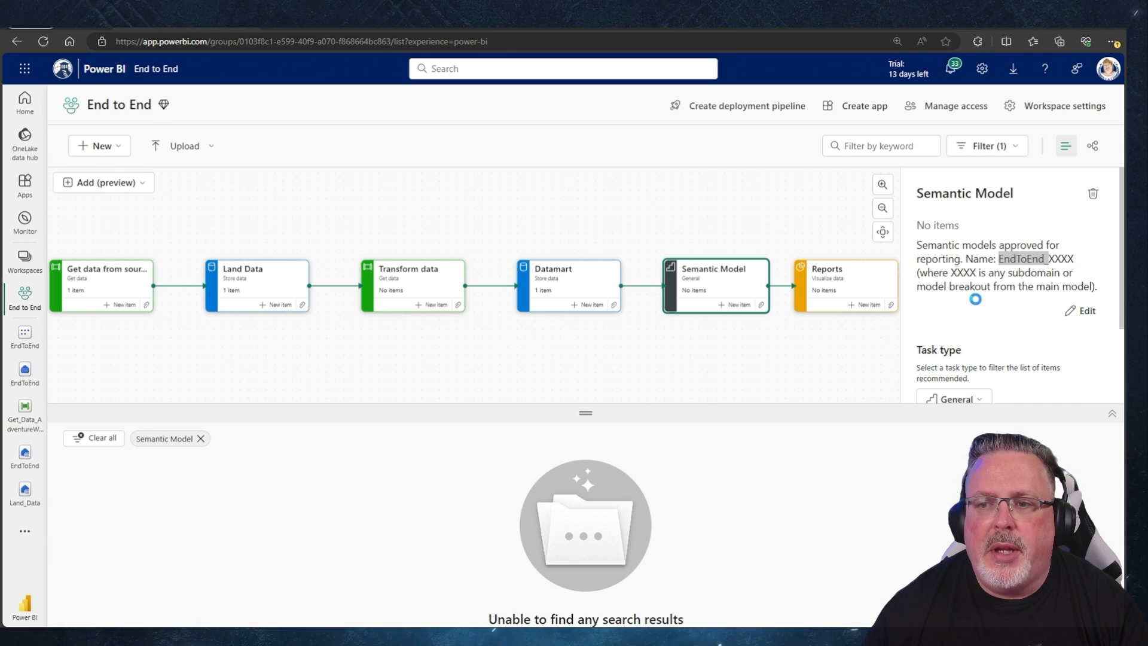
Back in the Tabular Editor deployment, name the database EndToEnd_Master and try to deploy the model structure without model roles.
{"action": "left_click", "coordinate": [487, 406]}
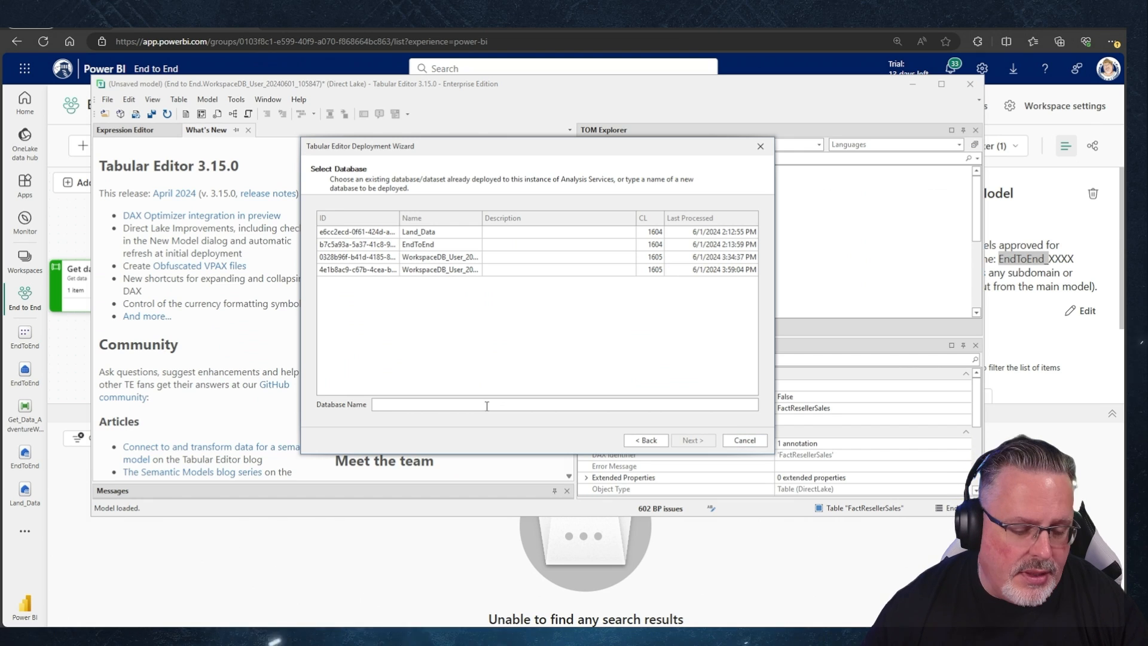
{"action": "type", "text": "EndToEnd_"}
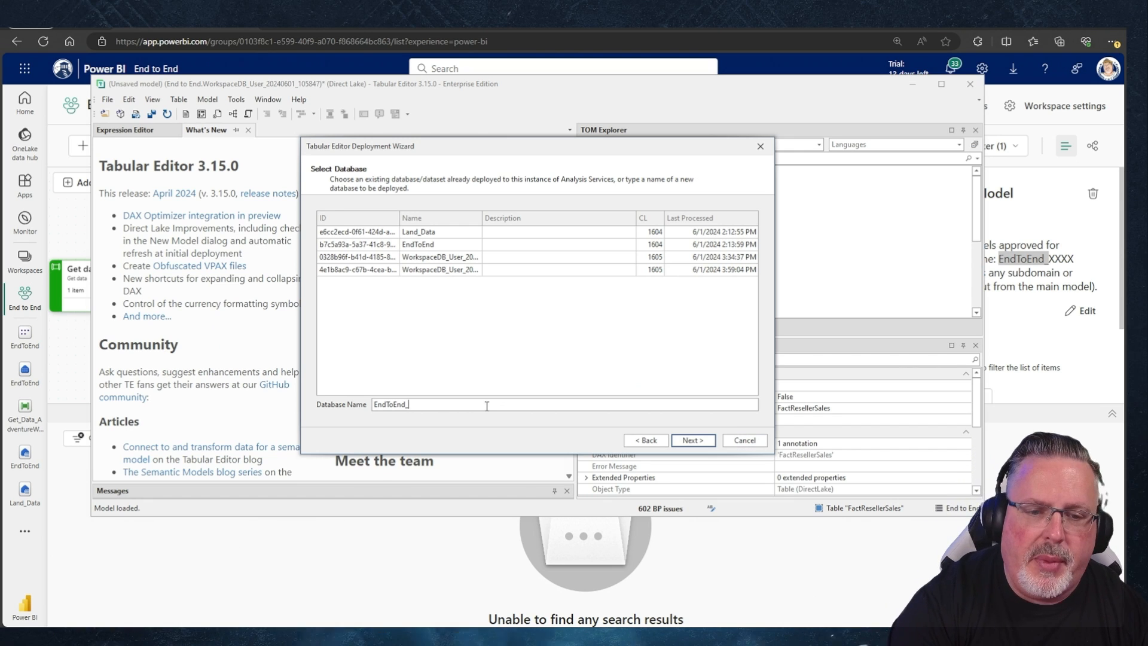
{"action": "type", "text": "Master"}
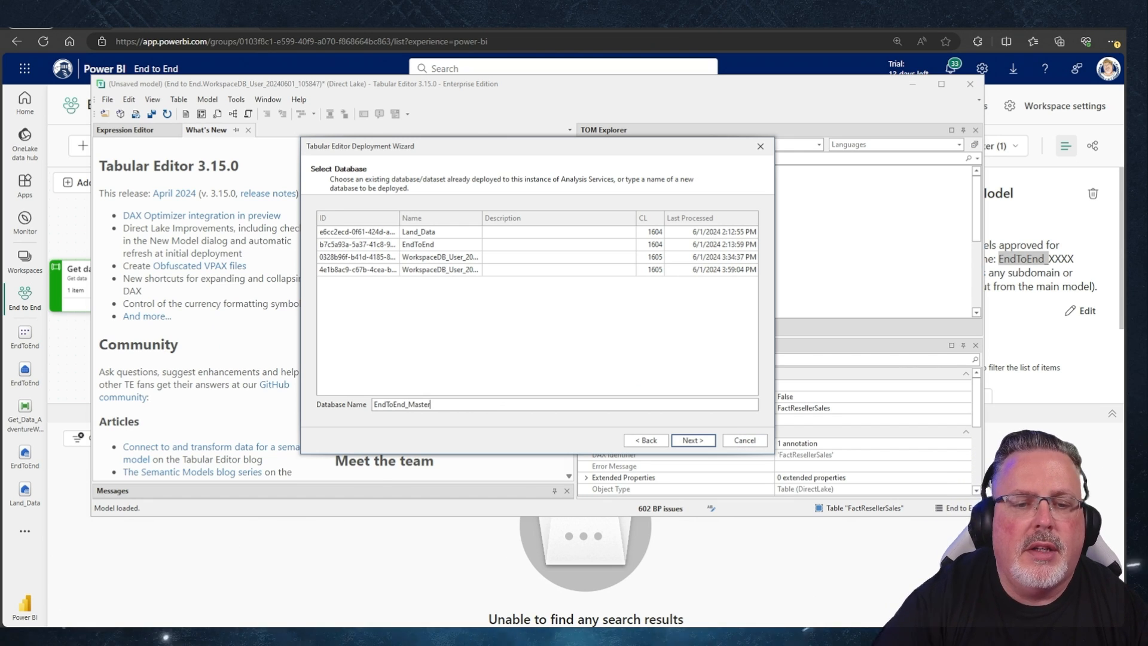
{"action": "left_click", "coordinate": [694, 440]}
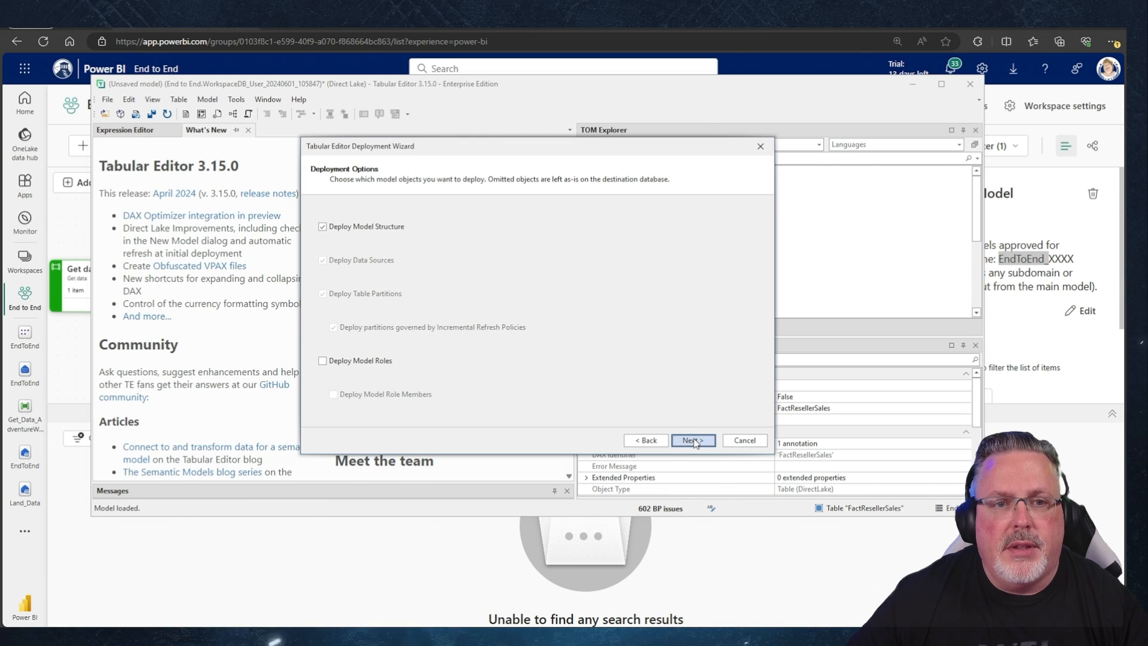
{"action": "left_click", "coordinate": [693, 440]}
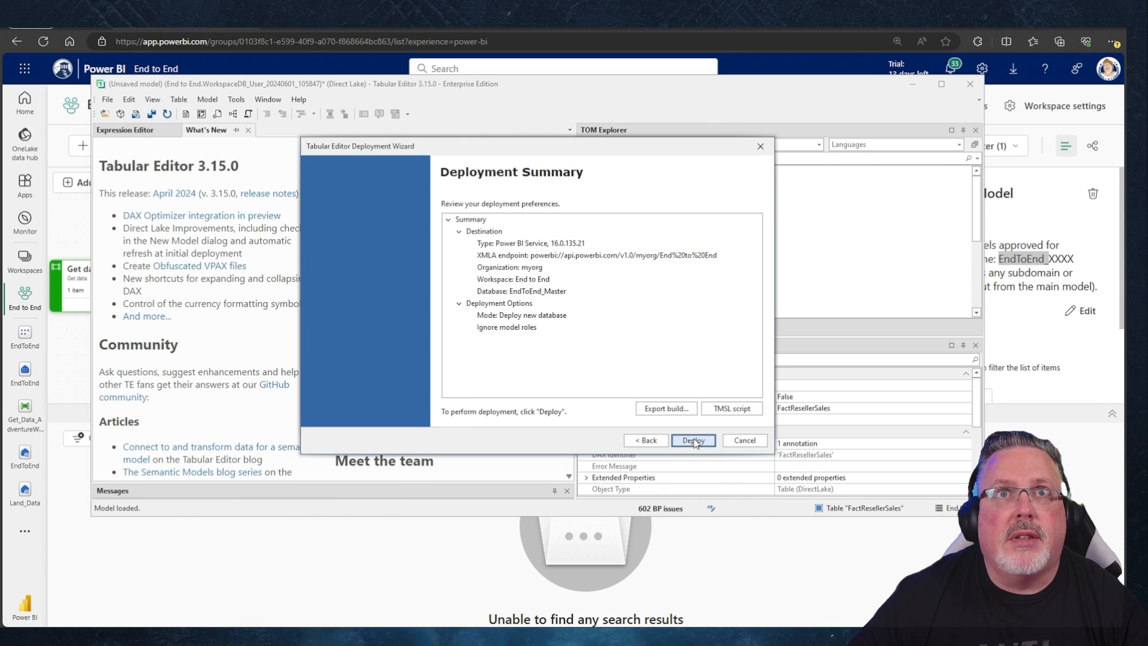
{"action": "left_click", "coordinate": [693, 441]}
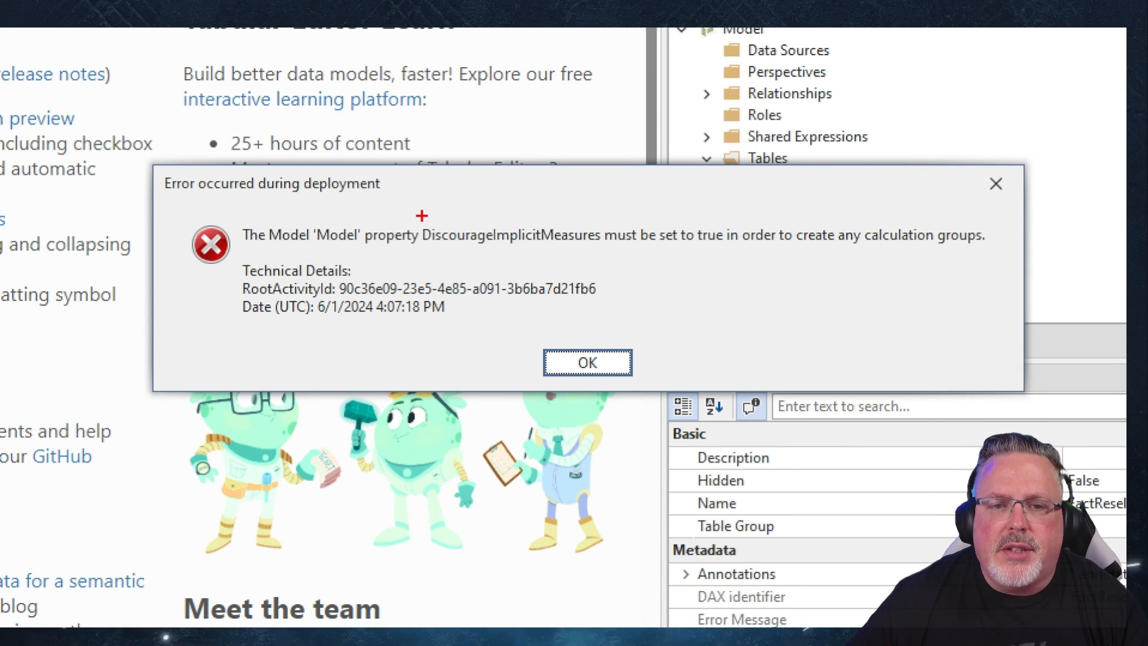
Dismiss the deployment error and set the Model's Discourage Implicit Measures property to True.
{"action": "mouse_move", "coordinate": [421, 216]}
{"action": "left_mouse_down"}
{"action": "mouse_move", "coordinate": [580, 256]}
{"action": "mouse_move", "coordinate": [1010, 256]}
{"action": "left_mouse_up"}
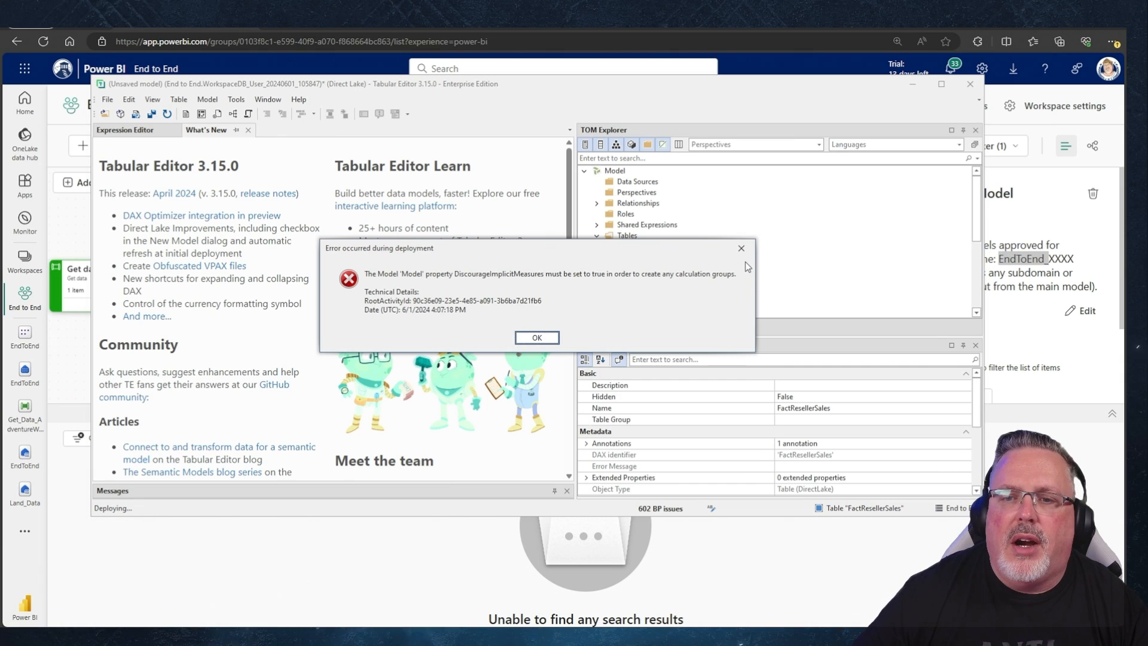
{"action": "left_click", "coordinate": [554, 339]}
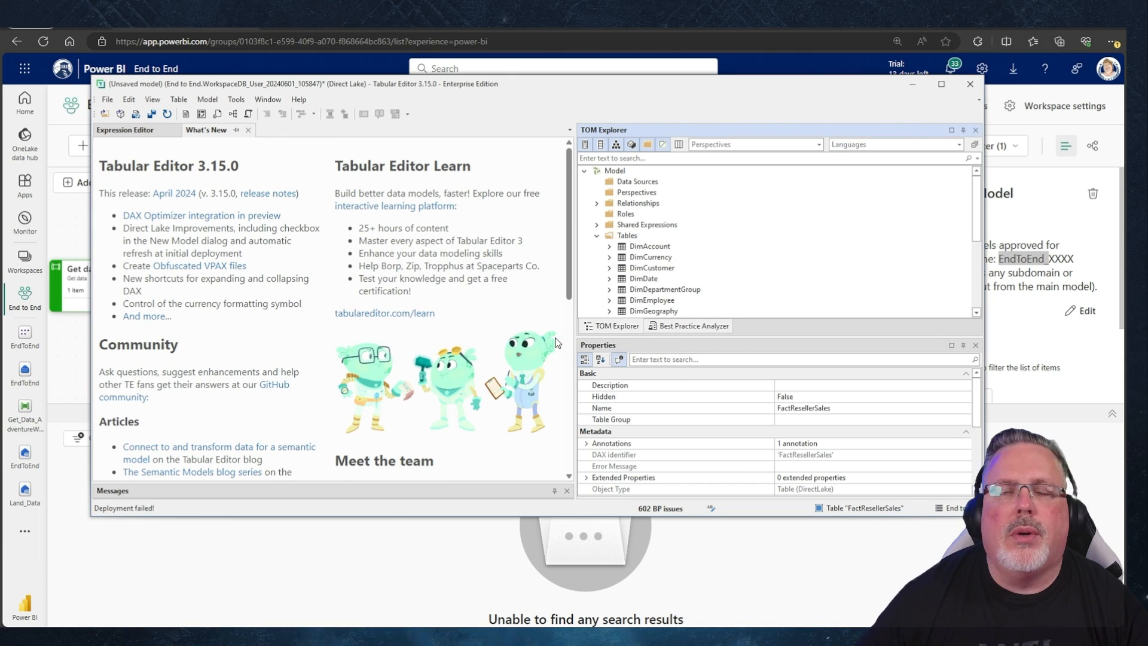
{"action": "left_click", "coordinate": [614, 171]}
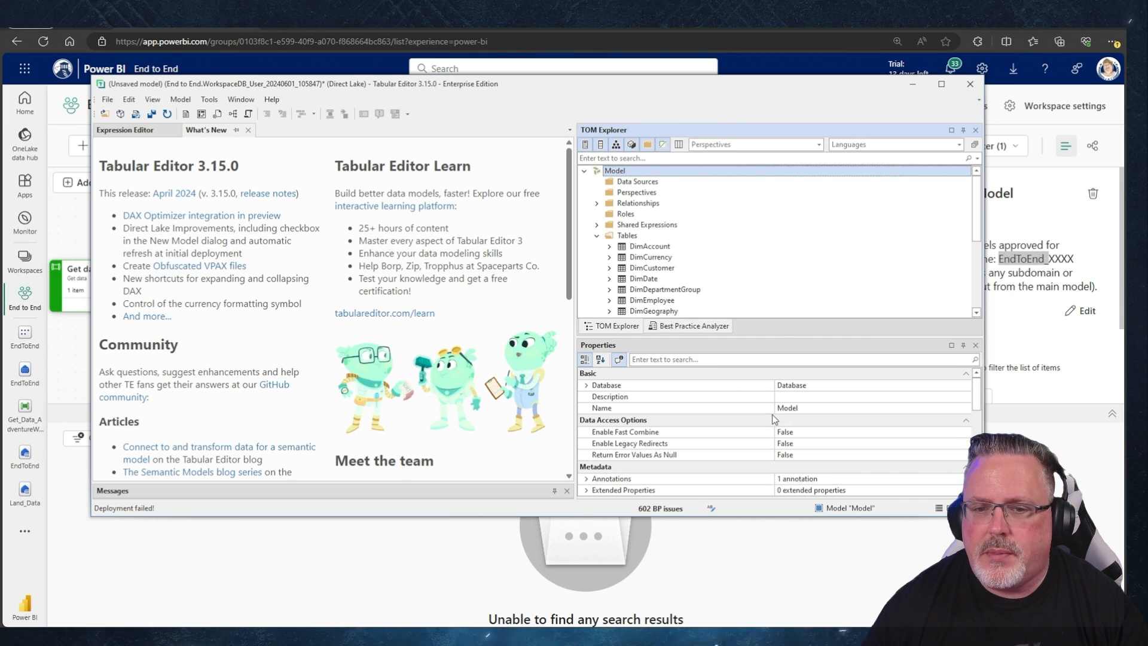
{"action": "left_click_drag", "start_coordinate": [773, 337], "coordinate": [773, 280]}
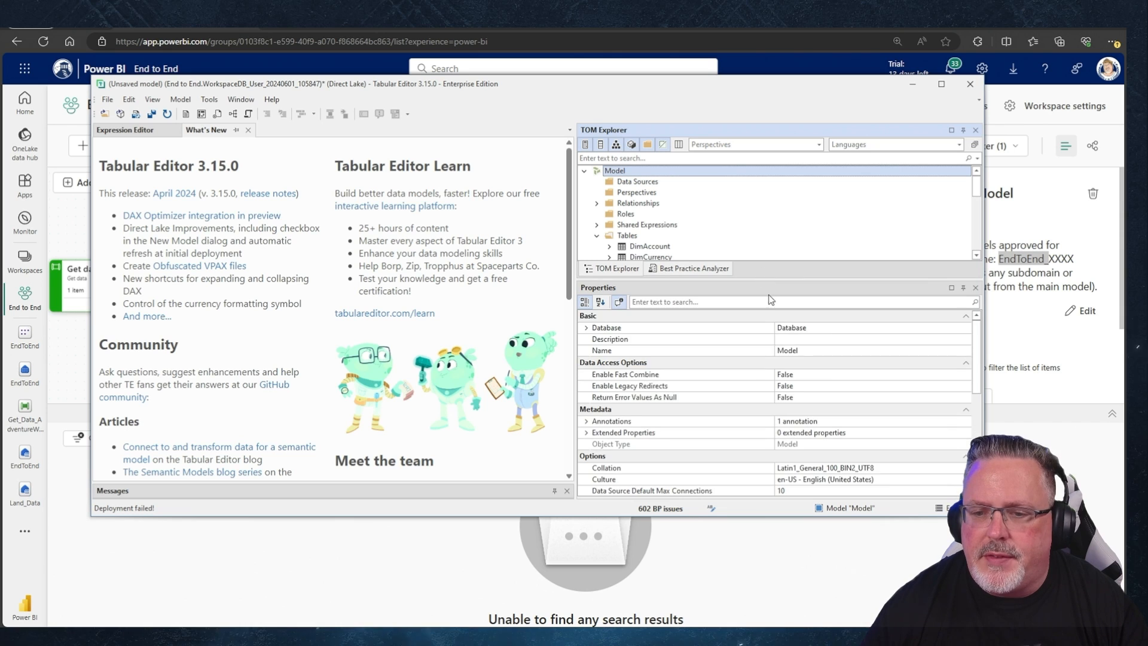
{"action": "scroll", "coordinate": [755, 385], "scroll_direction": "down", "scroll_amount": 5}
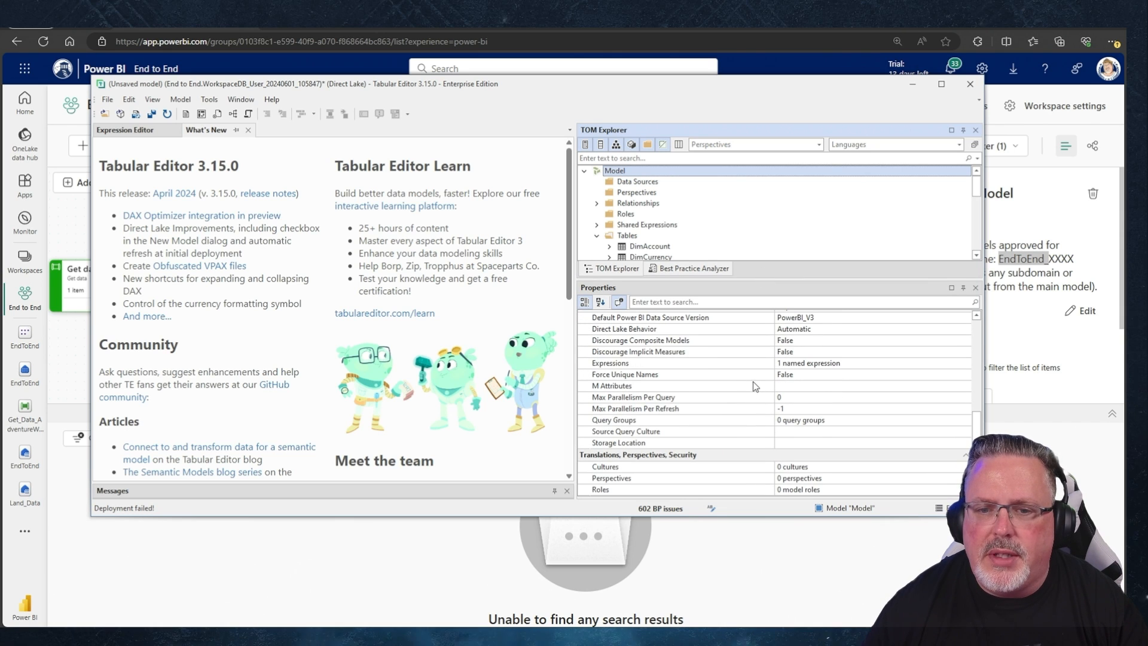
{"action": "scroll", "coordinate": [755, 385], "scroll_direction": "up", "scroll_amount": 4}
{"action": "scroll", "coordinate": [755, 382], "scroll_direction": "down", "scroll_amount": 2}
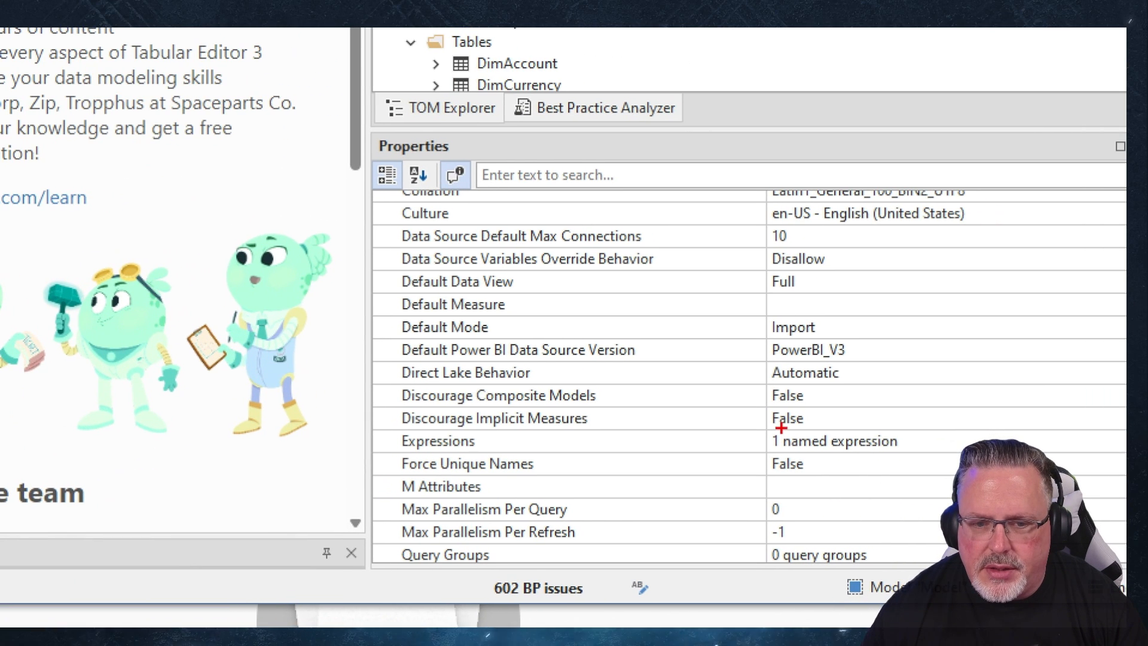
{"action": "mouse_move", "coordinate": [387, 397]}
{"action": "left_mouse_down"}
{"action": "mouse_move", "coordinate": [423, 418]}
{"action": "mouse_move", "coordinate": [634, 433]}
{"action": "left_mouse_up"}
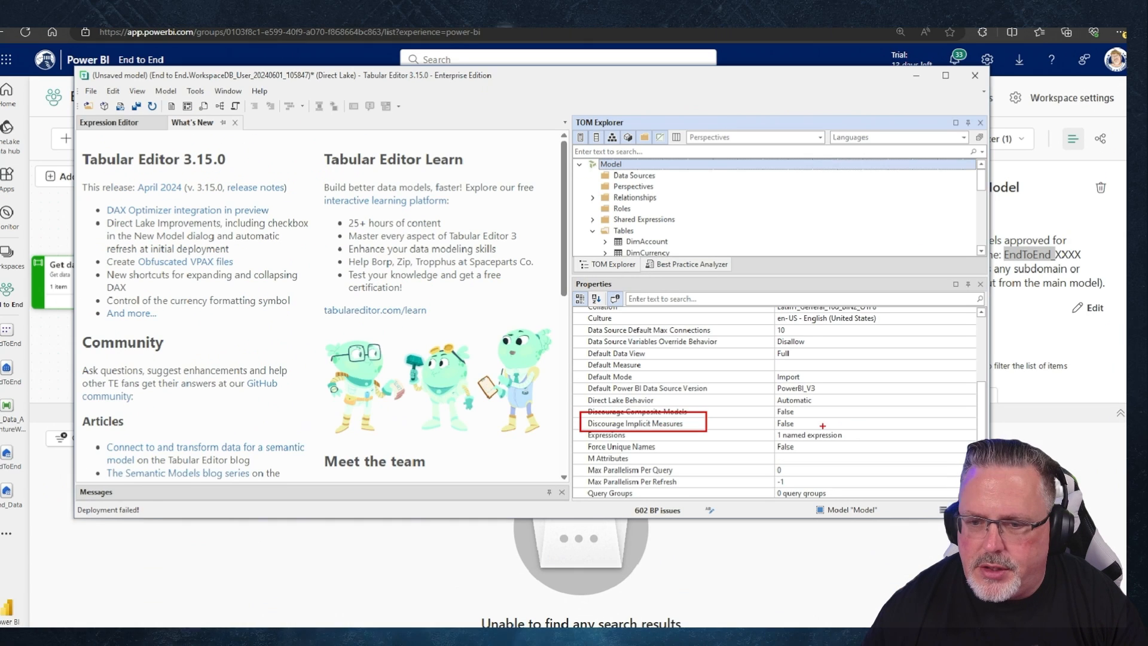
{"action": "left_click", "coordinate": [932, 423]}
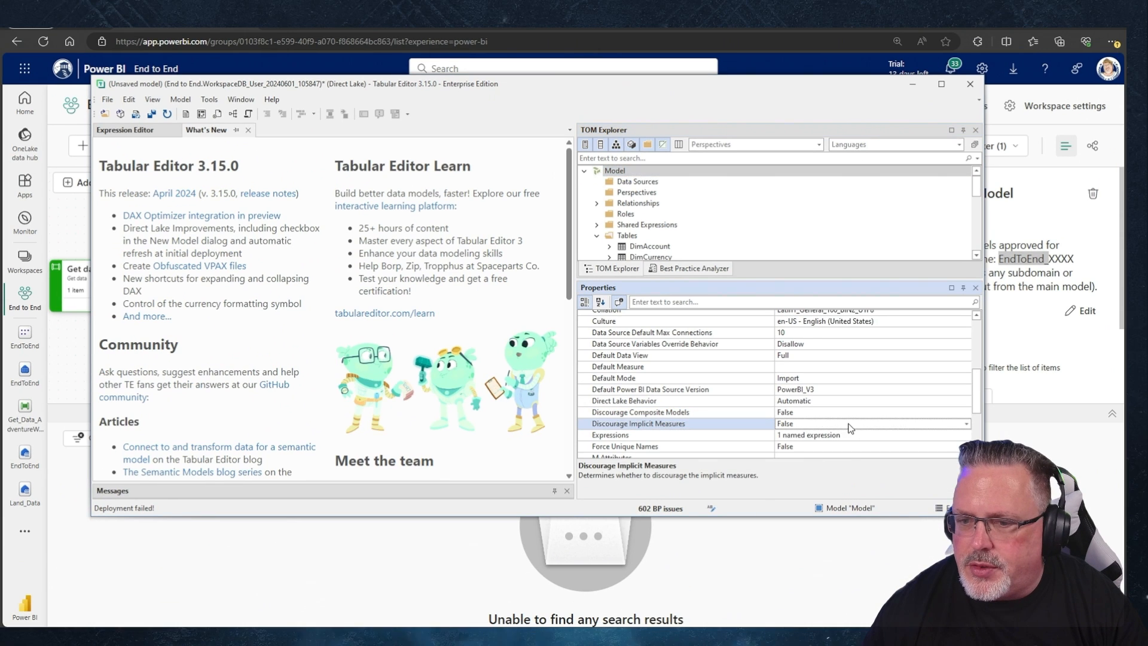
{"action": "left_click", "coordinate": [965, 425]}
{"action": "left_click", "coordinate": [885, 435]}
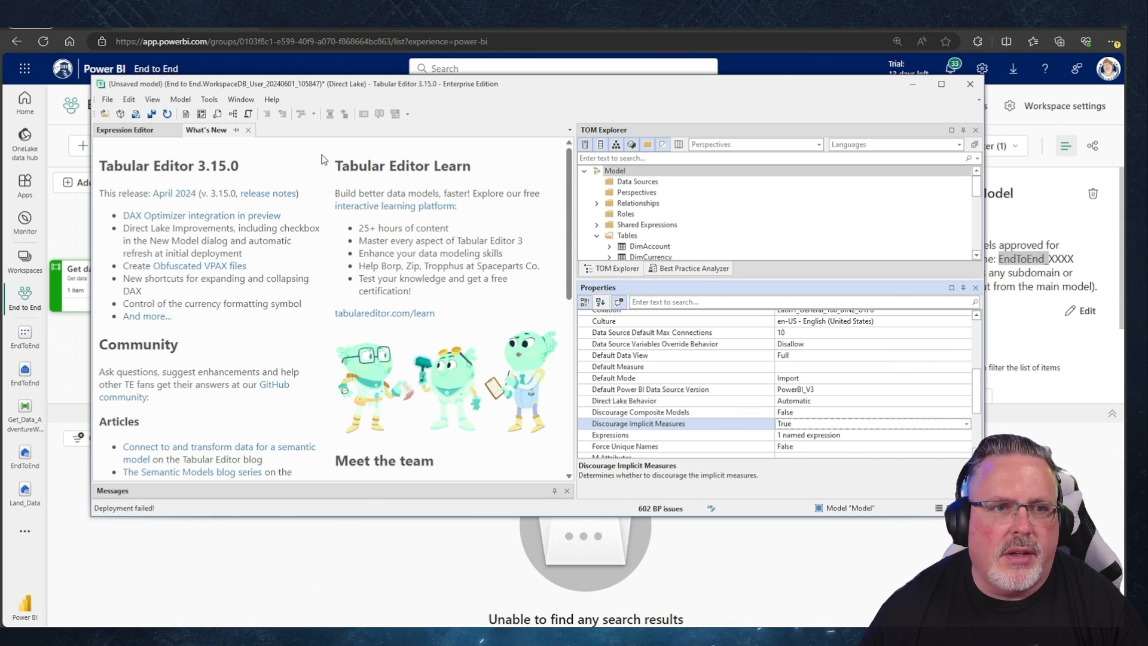
Redeploy the model structure without model roles to powerbi://api.powerbi.com/v1.0/myorg/End%20to%20End as database EndToEnd_Master.
{"action": "left_click", "coordinate": [182, 101]}
{"action": "left_click", "coordinate": [189, 115]}
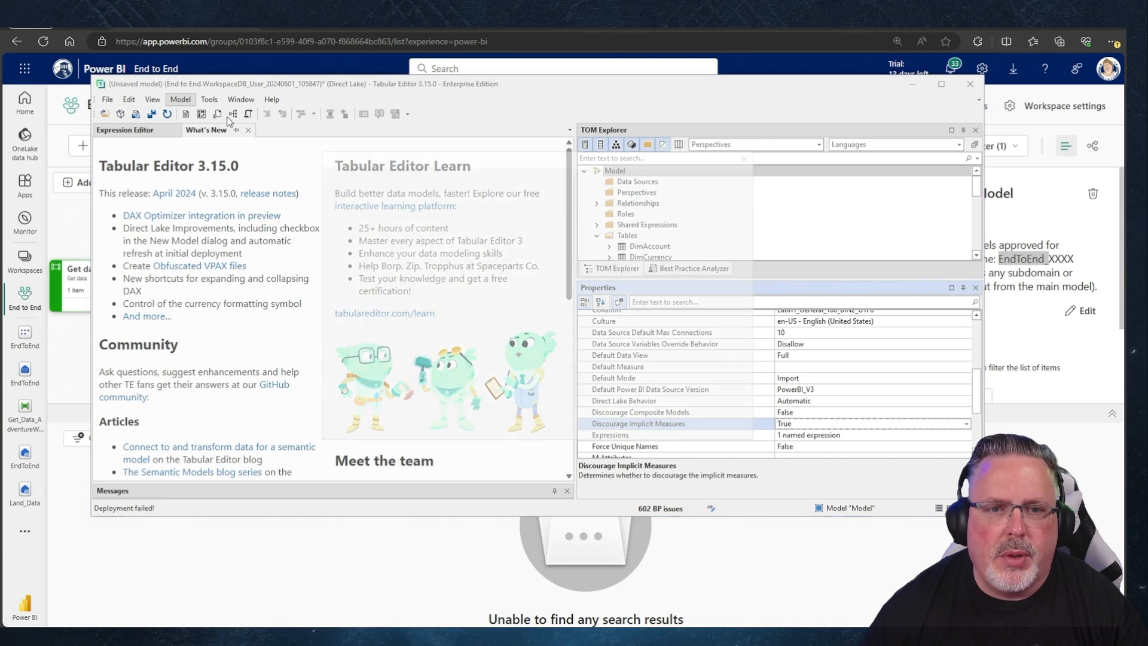
{"action": "left_click", "coordinate": [693, 440]}
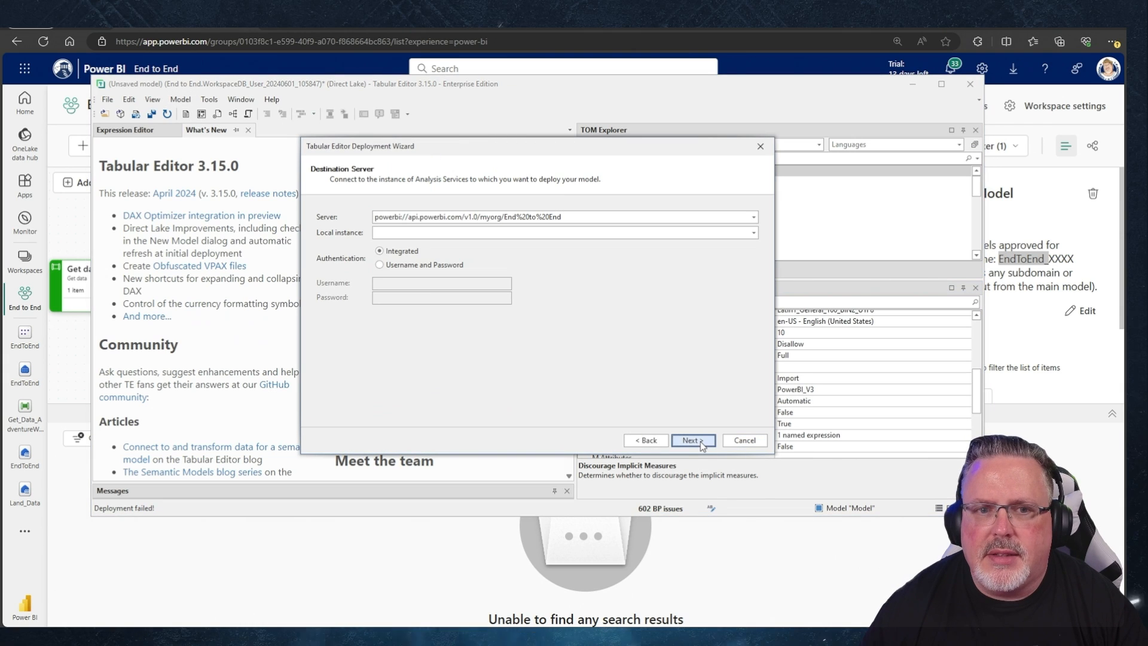
{"action": "left_click", "coordinate": [693, 440]}
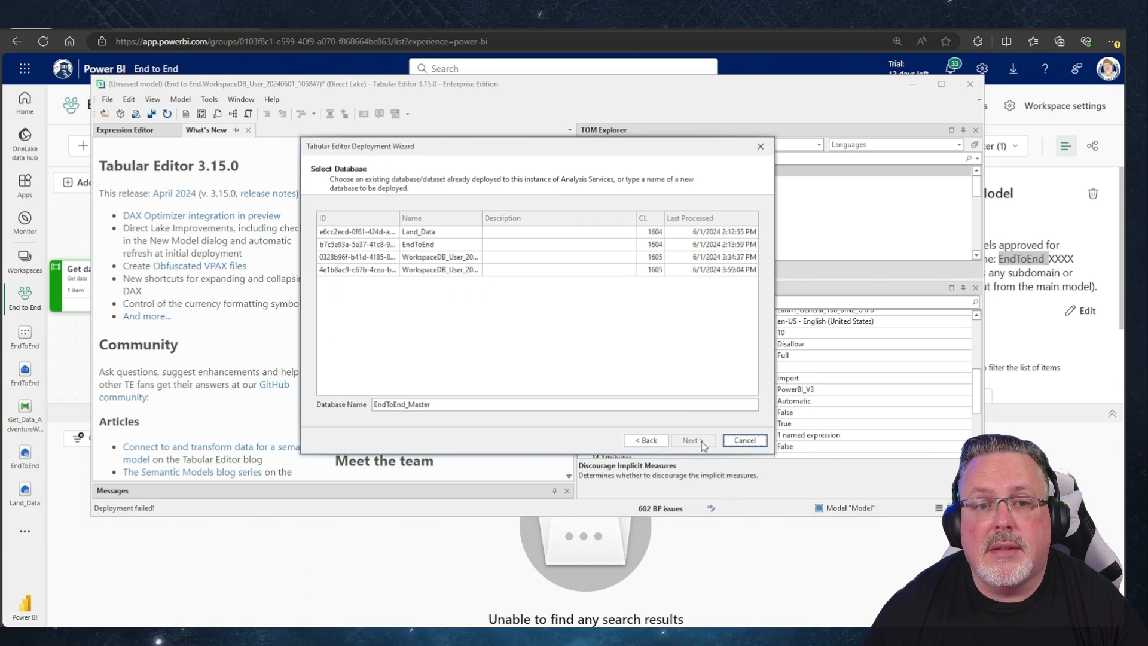
{"action": "left_click", "coordinate": [471, 404]}
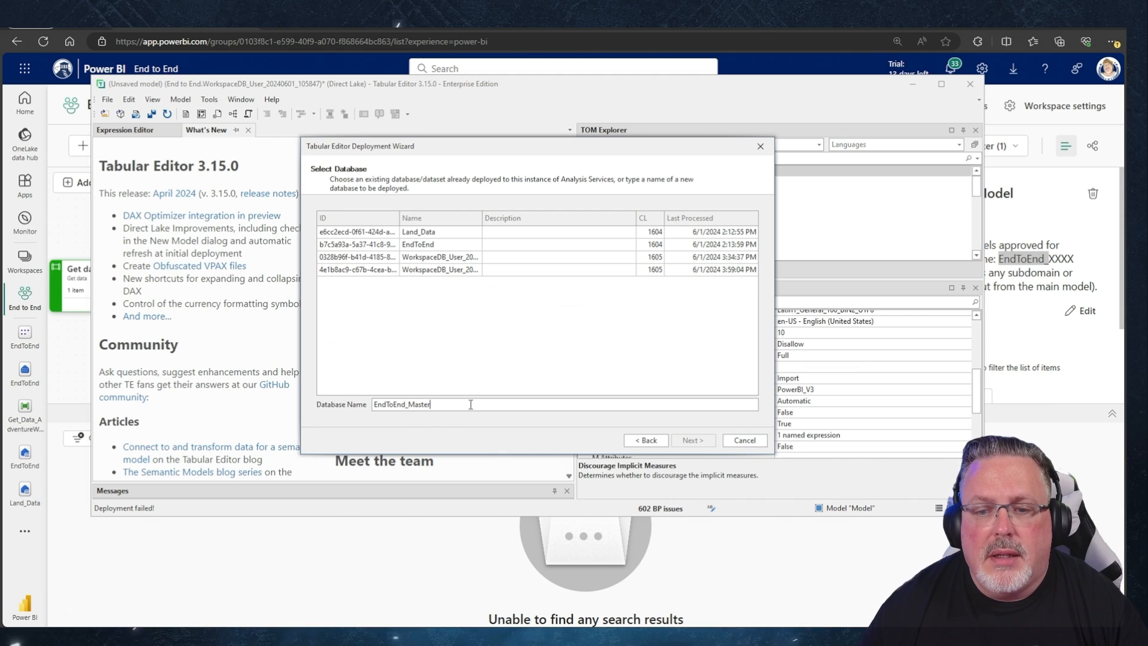
{"action": "type", "text": "c"}
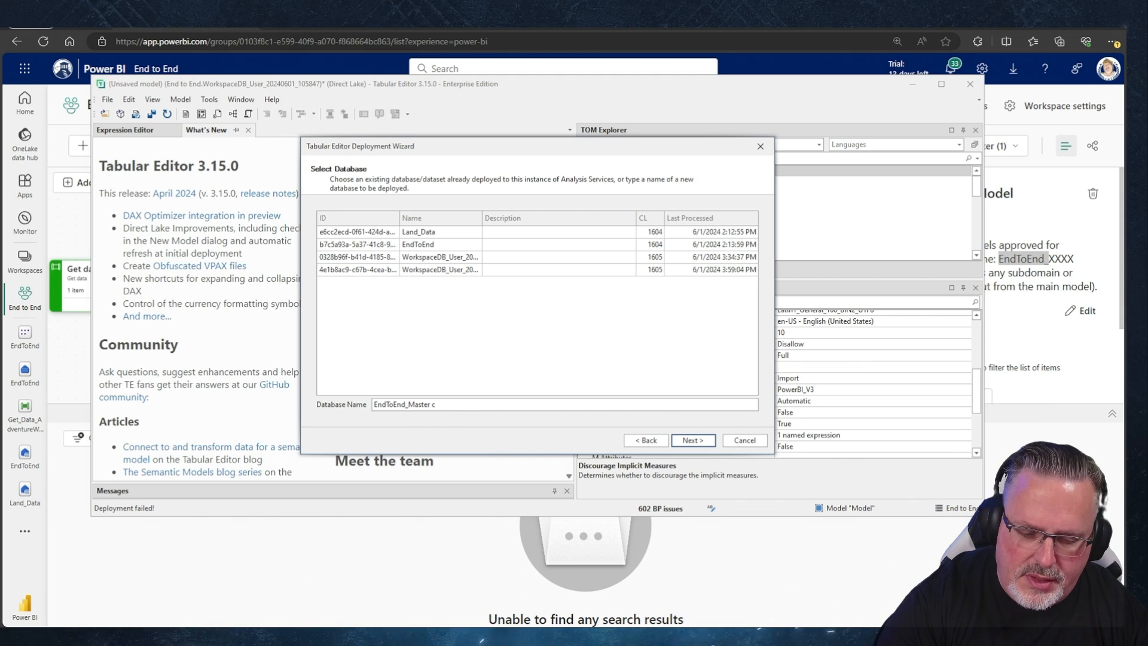
{"action": "key", "text": "BackSpace"}
{"action": "key", "text": "BackSpace"}
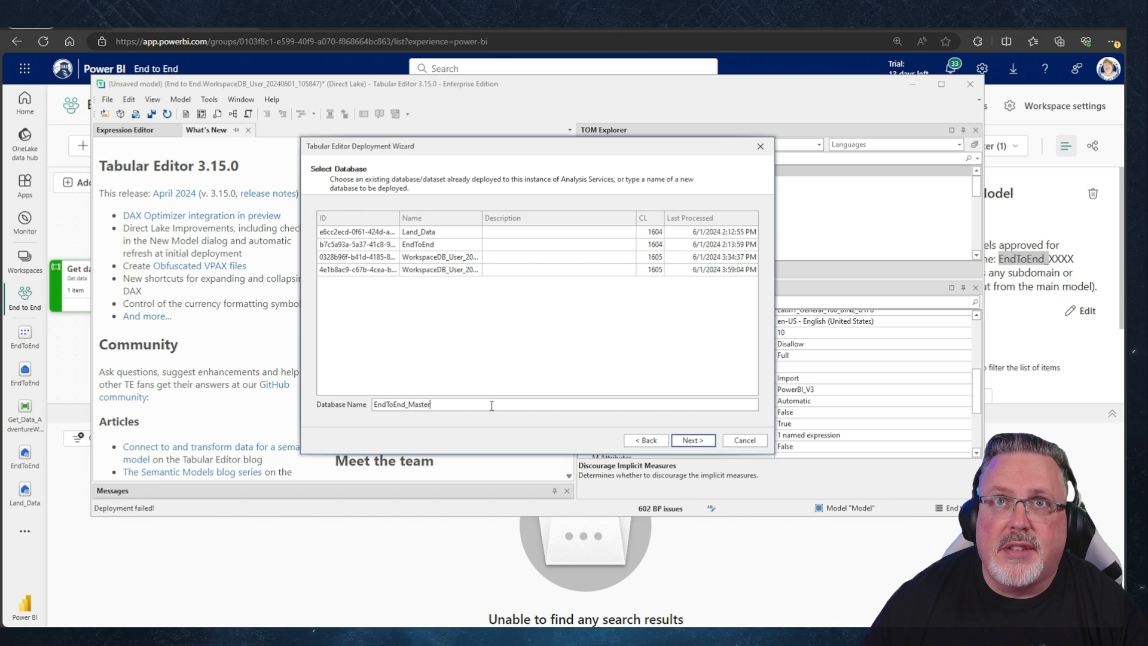
{"action": "left_click", "coordinate": [693, 441]}
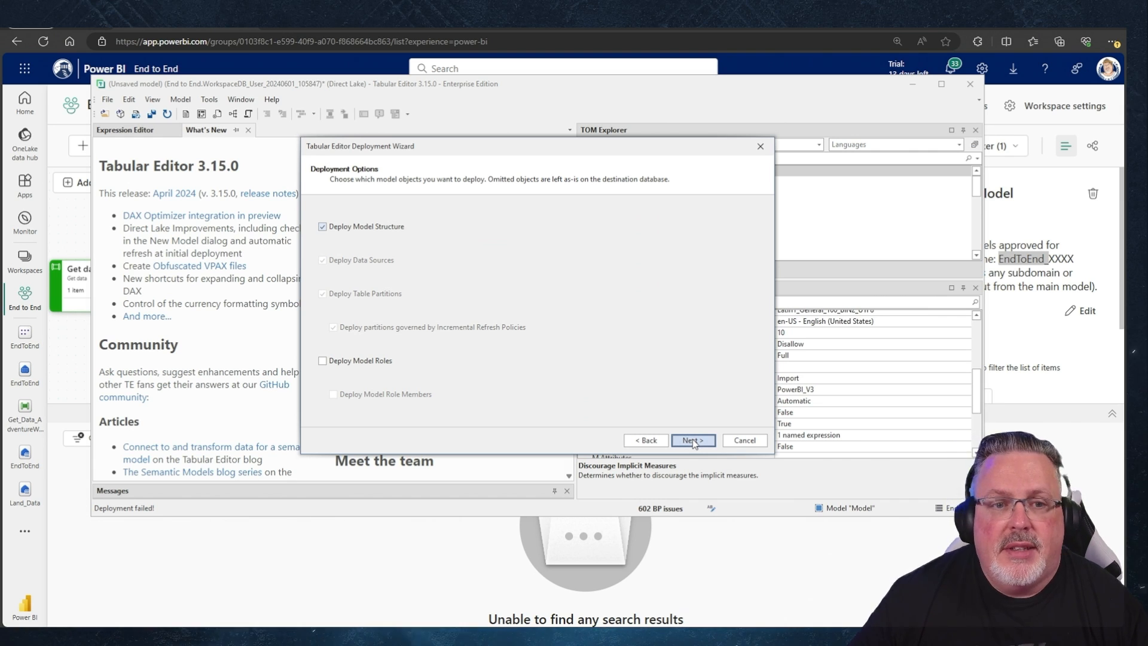
{"action": "left_click", "coordinate": [692, 440]}
{"action": "left_click", "coordinate": [692, 441]}
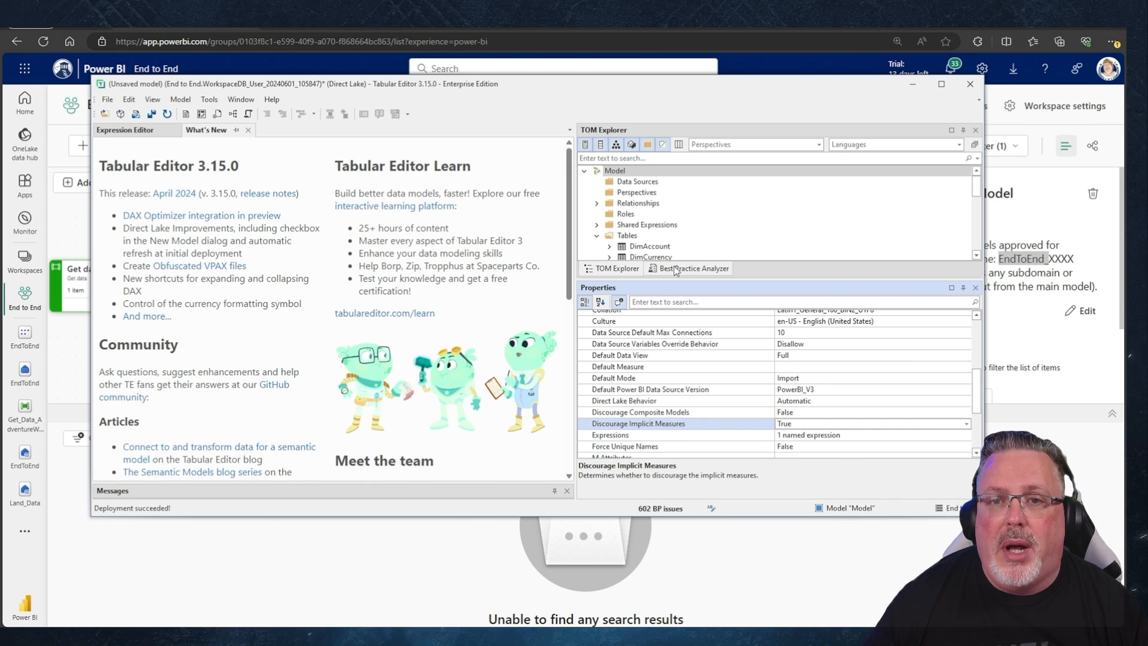
Switch to the End to End workspace in Power BI, clear the Semantic Model task filter and enlarge the item list to check EndToEnd_Master's task.
{"action": "left_click", "coordinate": [757, 74]}
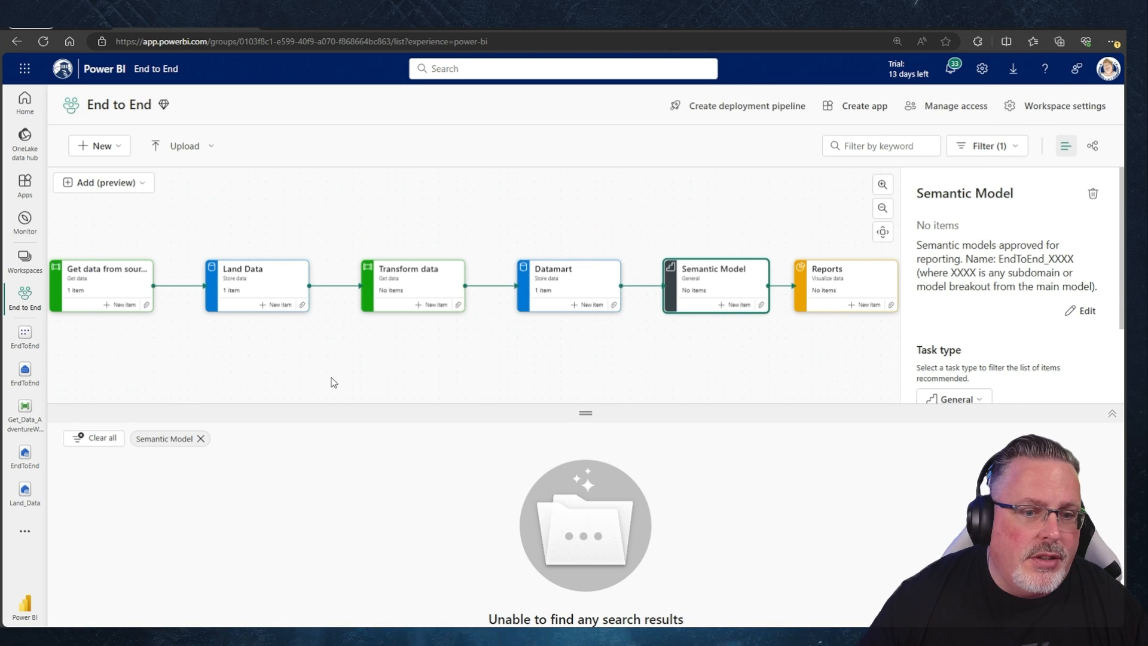
{"action": "left_click", "coordinate": [440, 368]}
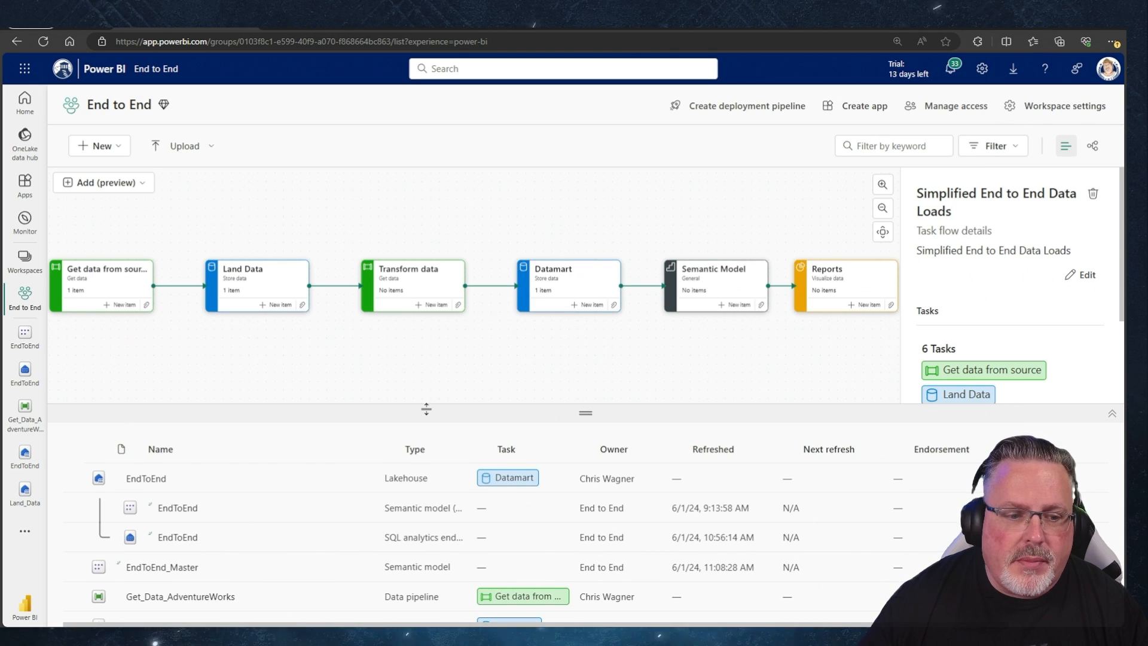
{"action": "left_click_drag", "start_coordinate": [426, 408], "coordinate": [429, 323]}
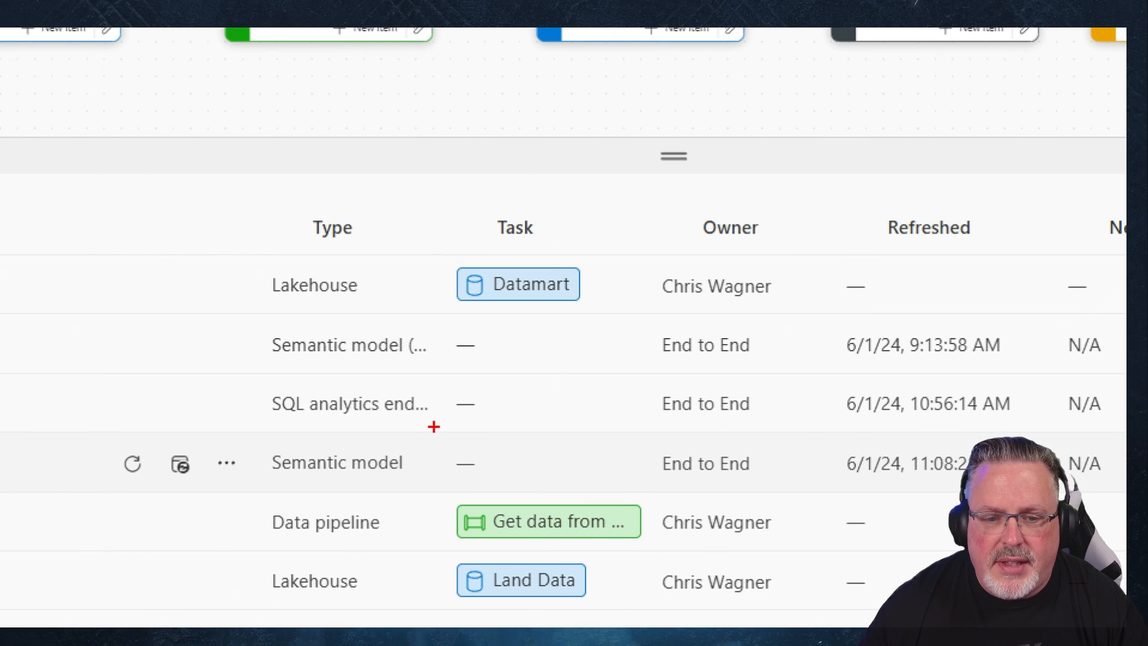
{"action": "mouse_move", "coordinate": [434, 426]}
{"action": "left_mouse_down"}
{"action": "mouse_move", "coordinate": [627, 489]}
{"action": "mouse_move", "coordinate": [500, 520]}
{"action": "mouse_move", "coordinate": [513, 461]}
{"action": "left_mouse_up"}
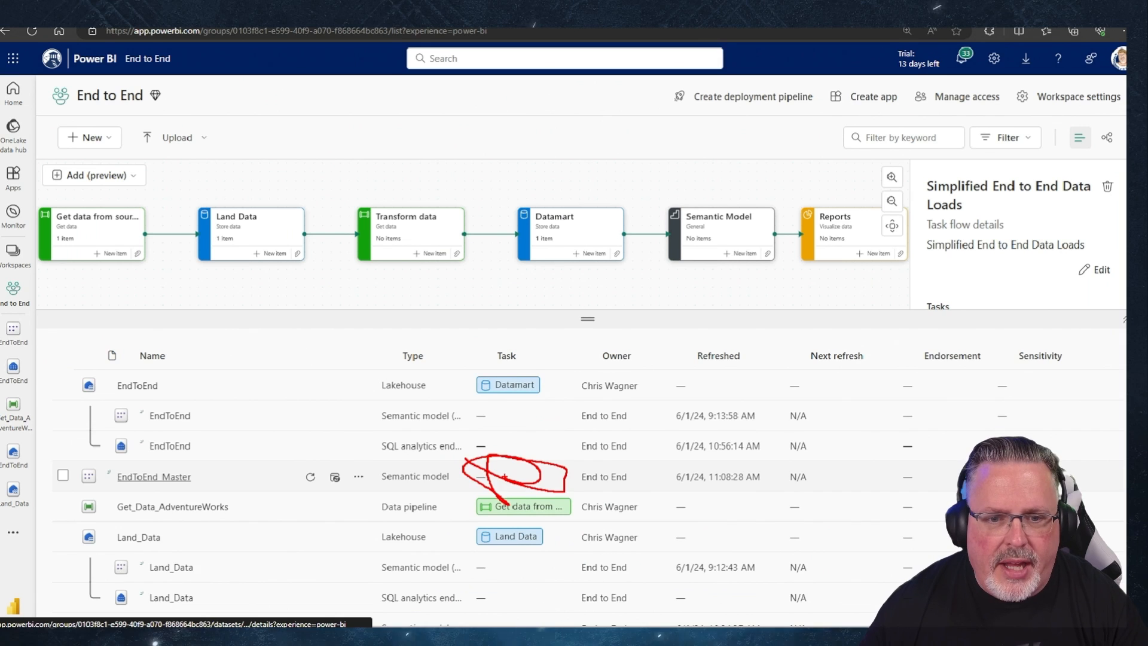
{"action": "key", "text": "Escape"}
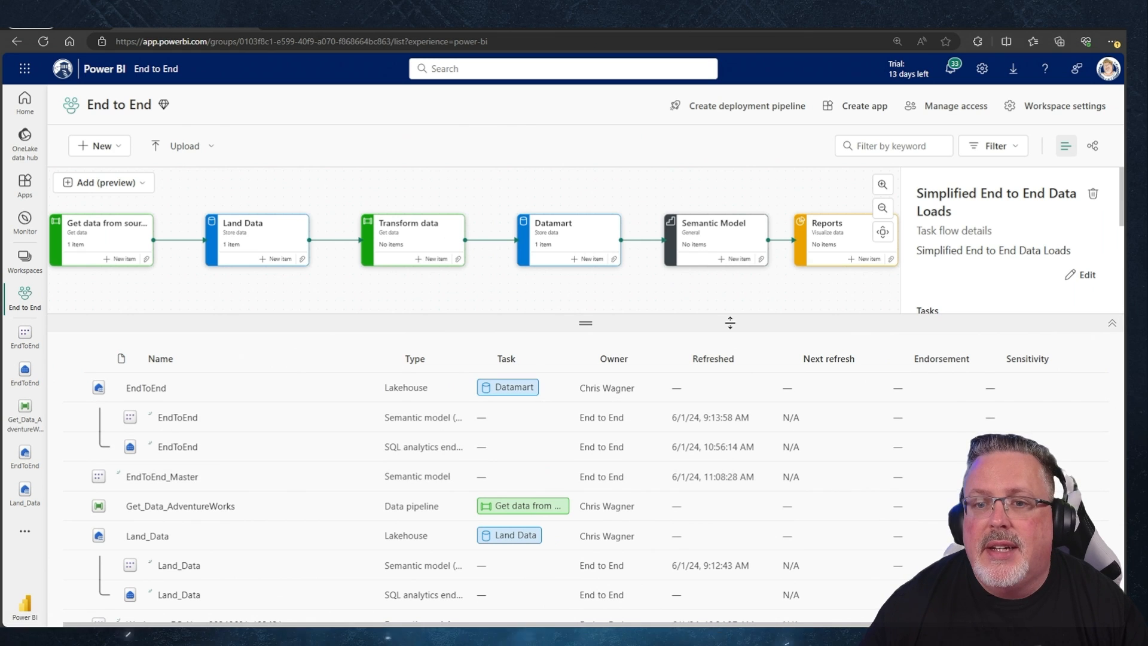
Assign the existing EndToEnd_Master semantic model to the Semantic Model task in the task flow.
{"action": "left_click", "coordinate": [763, 263]}
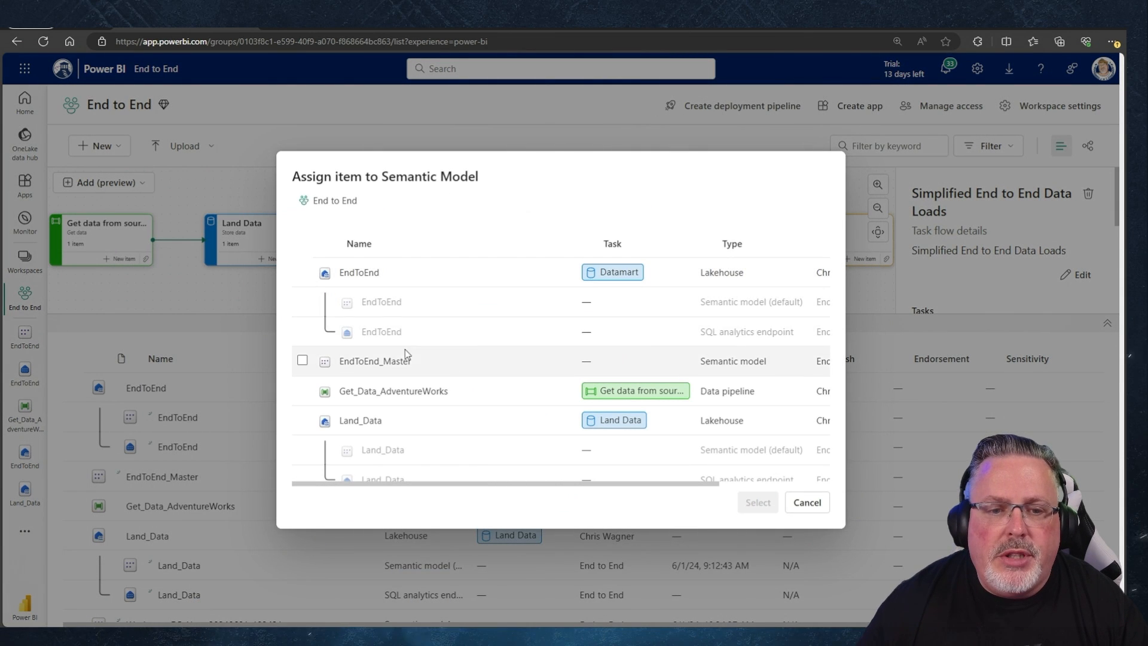
{"action": "left_click", "coordinate": [302, 362]}
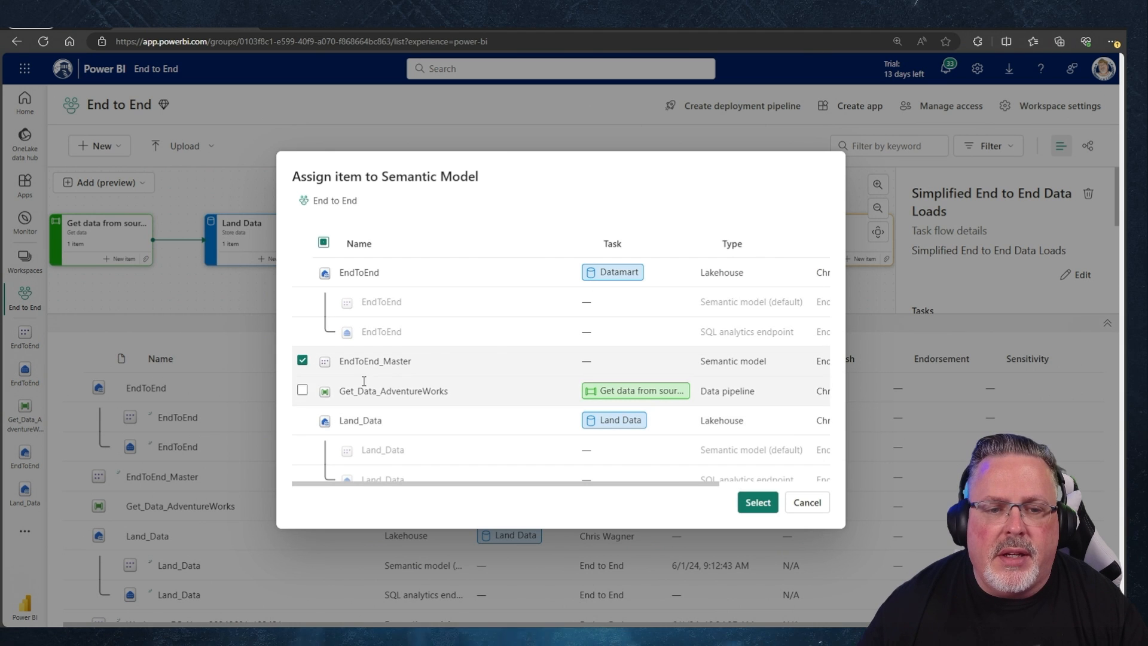
{"action": "left_click", "coordinate": [758, 503]}
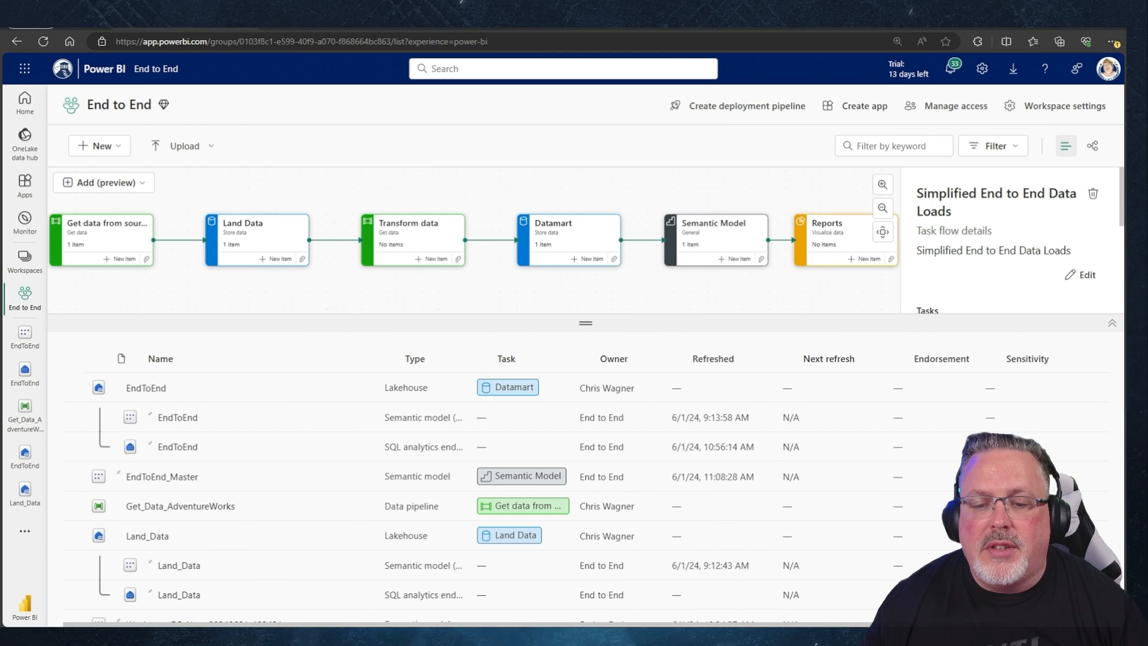
Open a new Power BI Desktop window, start a blank report and connect it to the EndToEnd_Master semantic model from OneLake data hub.
{"action": "right_click", "coordinate": [643, 637]}
{"action": "left_click", "coordinate": [623, 575]}
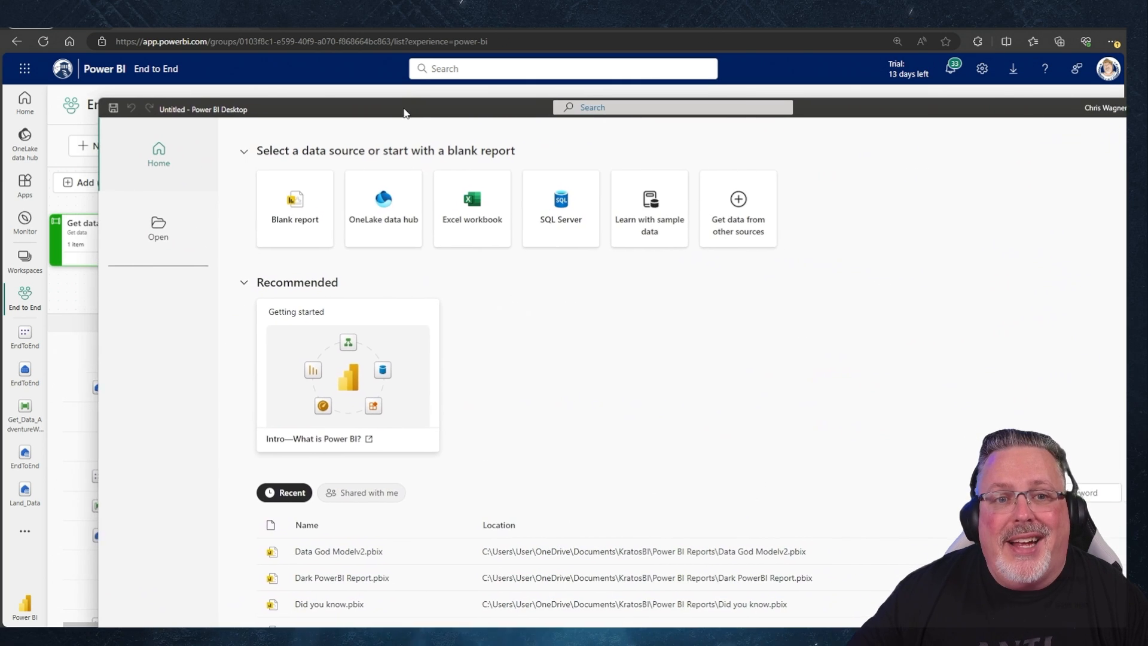
{"action": "left_click", "coordinate": [302, 212]}
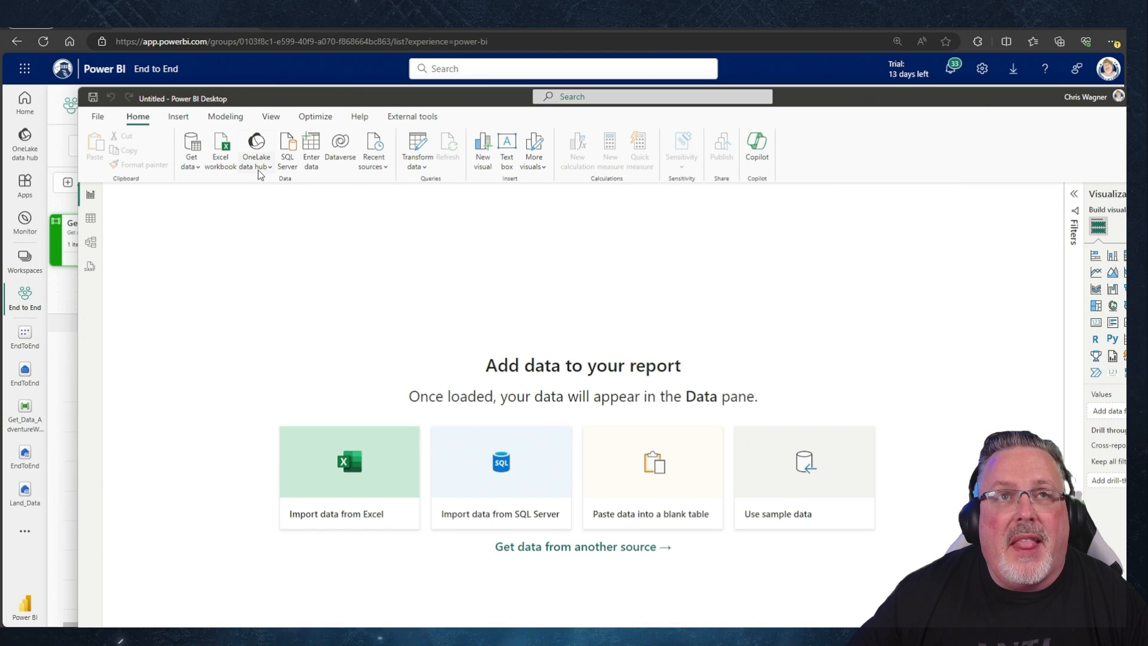
{"action": "left_click", "coordinate": [260, 167]}
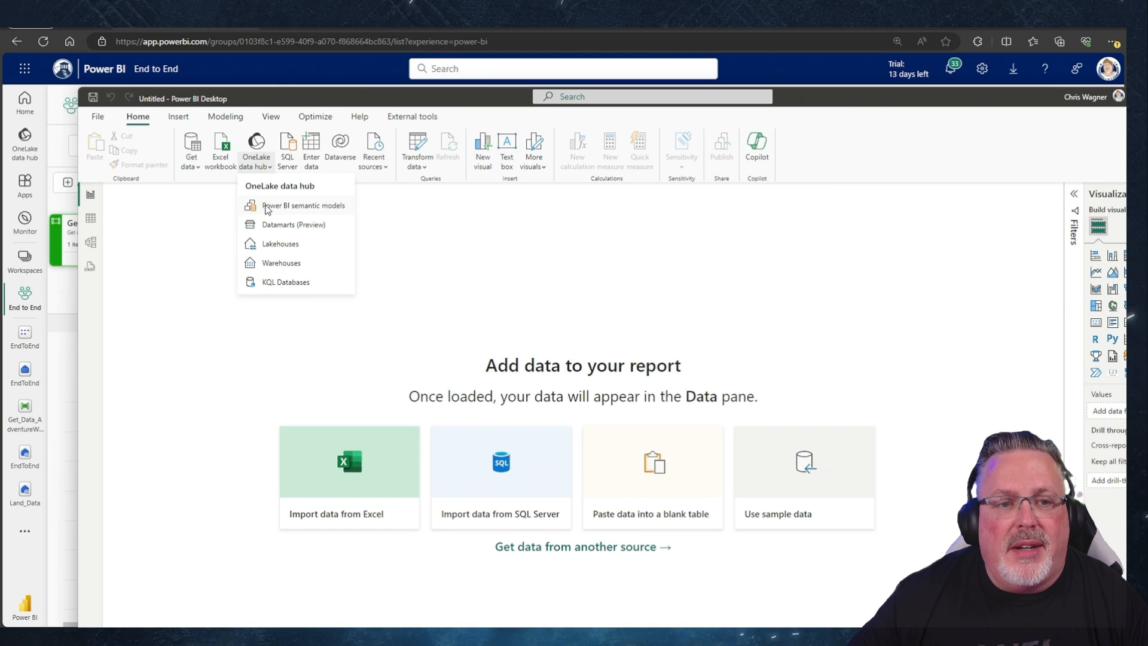
{"action": "left_click", "coordinate": [266, 207]}
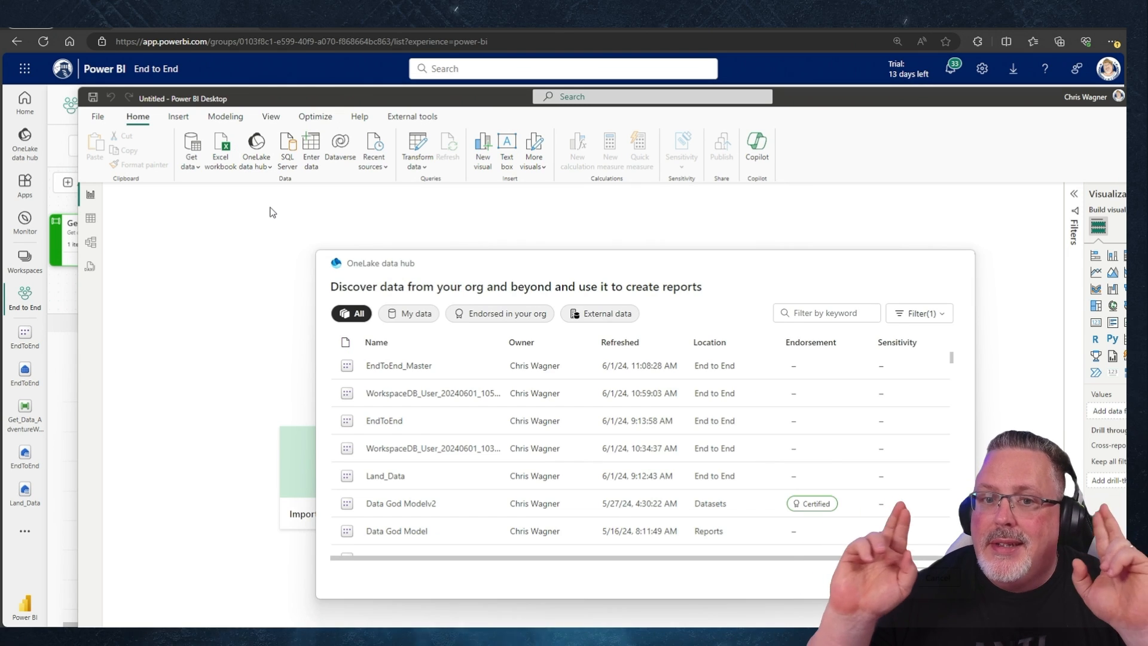
{"action": "left_click", "coordinate": [430, 373]}
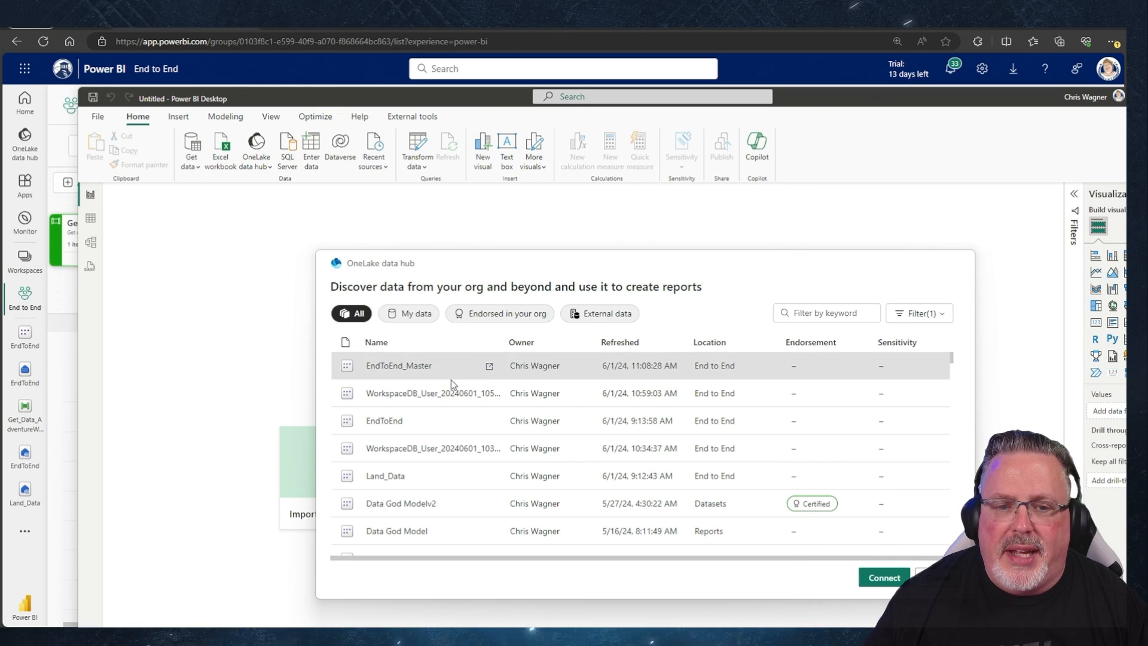
{"action": "left_click", "coordinate": [891, 578]}
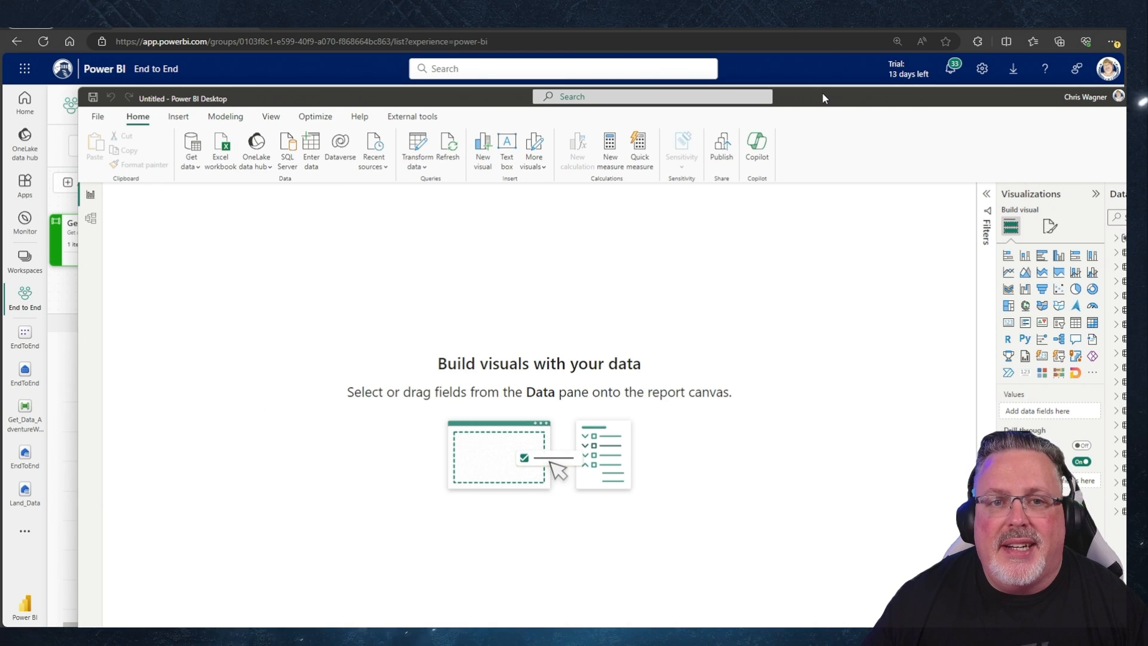
Maximize the report window, widen the Data pane and chart the Reseller Sales Amt measure from FactResellerSales, moving the visual toward the page's middle.
{"action": "double_click", "coordinate": [822, 95]}
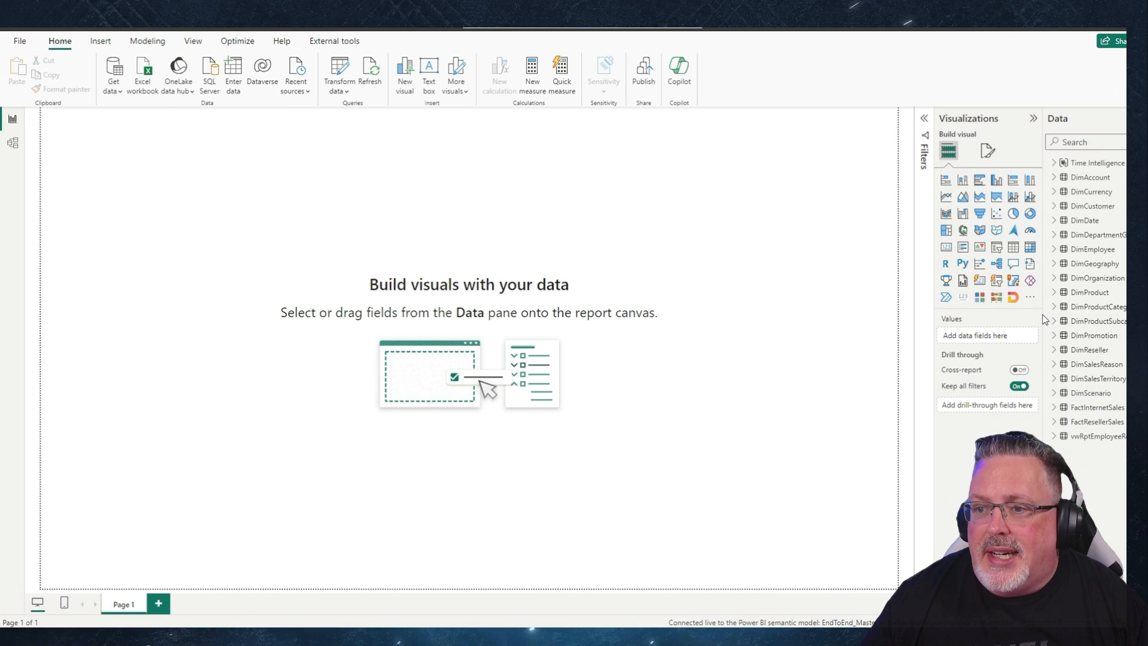
{"action": "left_click_drag", "start_coordinate": [1044, 320], "coordinate": [909, 323]}
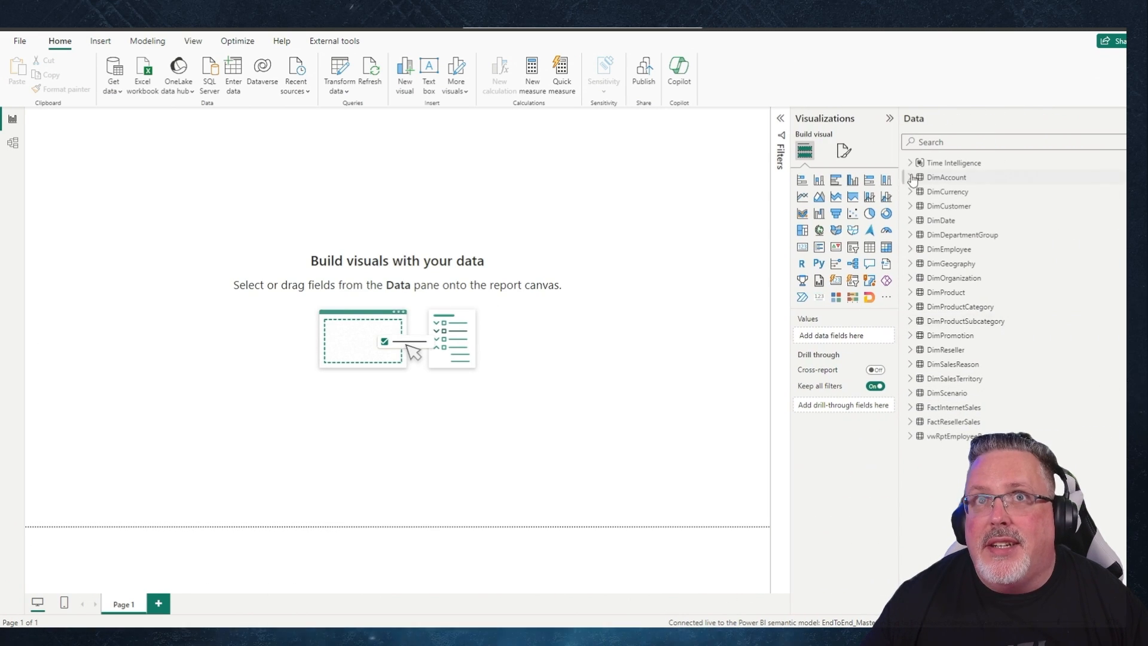
{"action": "left_click", "coordinate": [910, 422]}
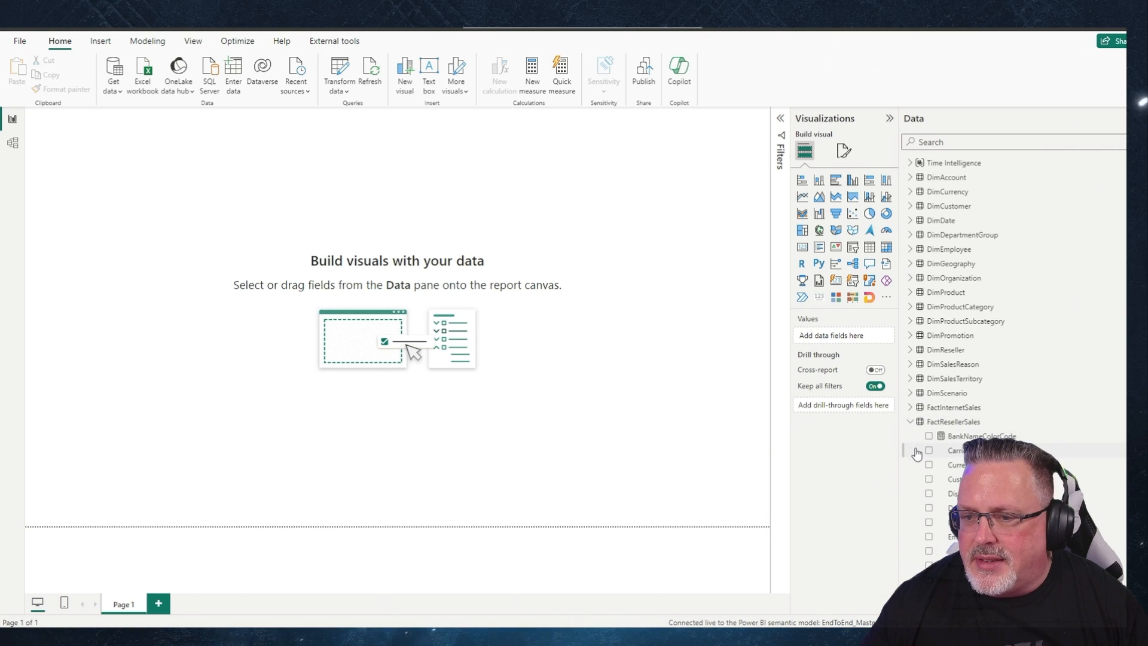
{"action": "scroll", "coordinate": [923, 461], "scroll_direction": "down", "scroll_amount": 5}
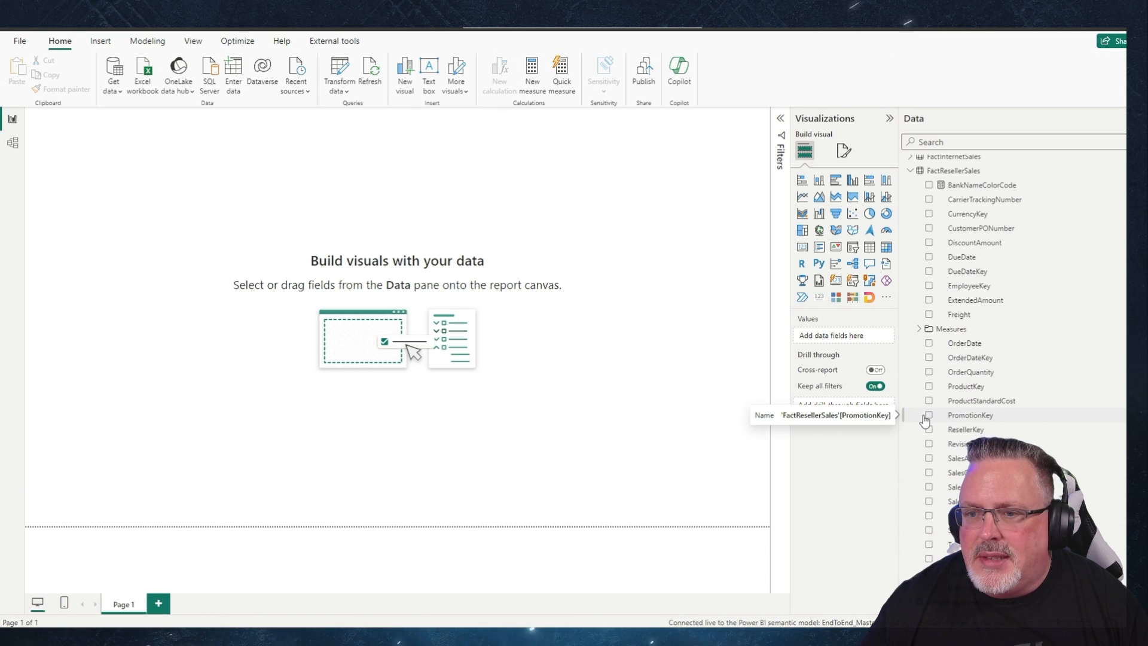
{"action": "left_click", "coordinate": [919, 329]}
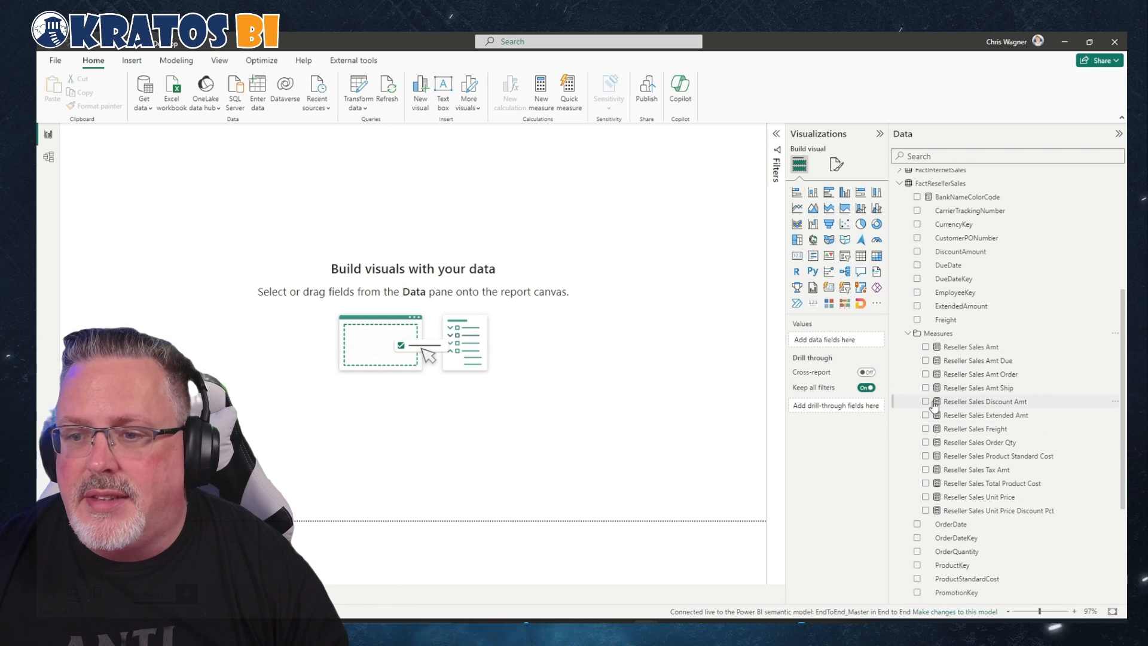
{"action": "left_click", "coordinate": [925, 347]}
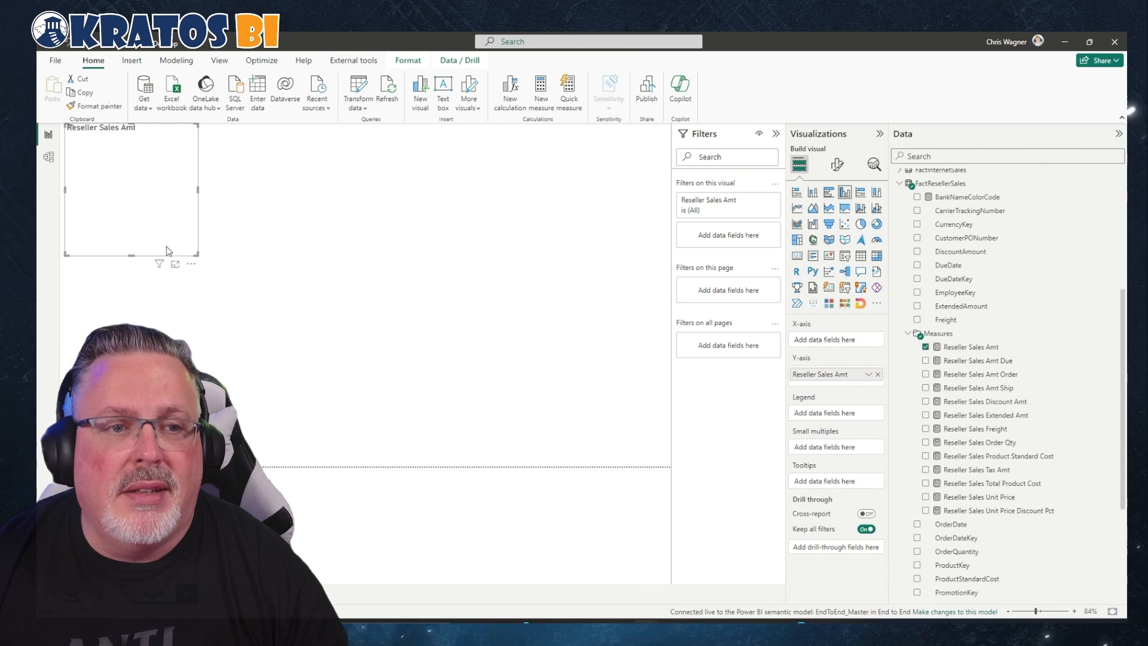
{"action": "left_click_drag", "start_coordinate": [163, 238], "coordinate": [295, 284]}
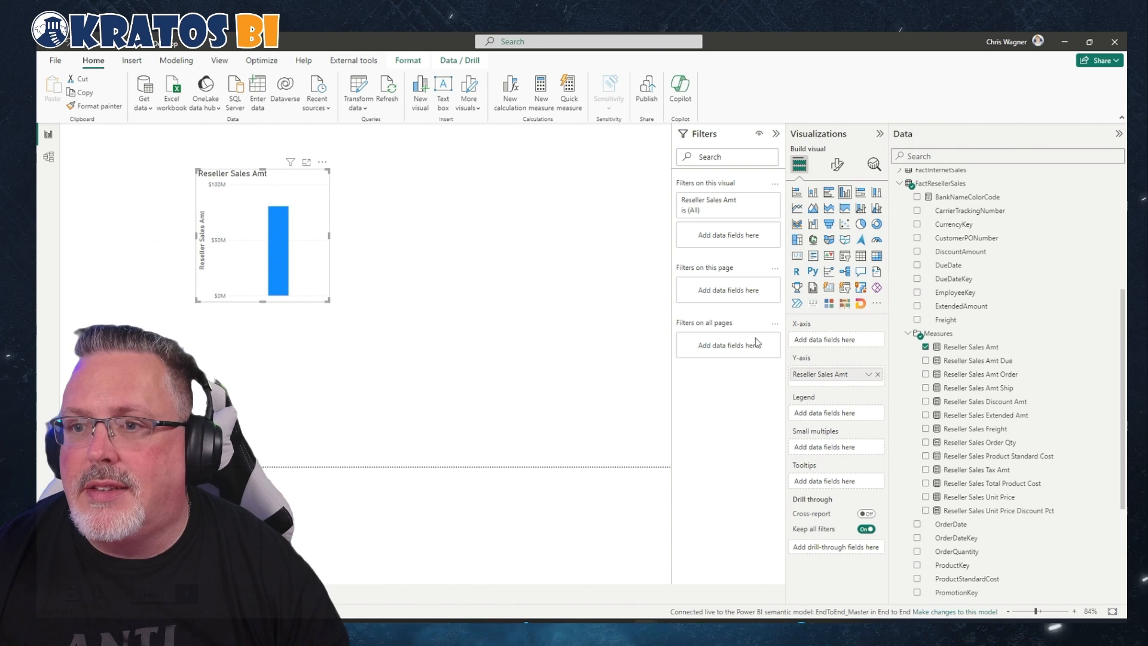
Put FiscalYear from DimDate on the X-axis of the Reseller Sales Amt chart, and enlarge and reposition the chart on the page.
{"action": "left_click", "coordinate": [900, 184]}
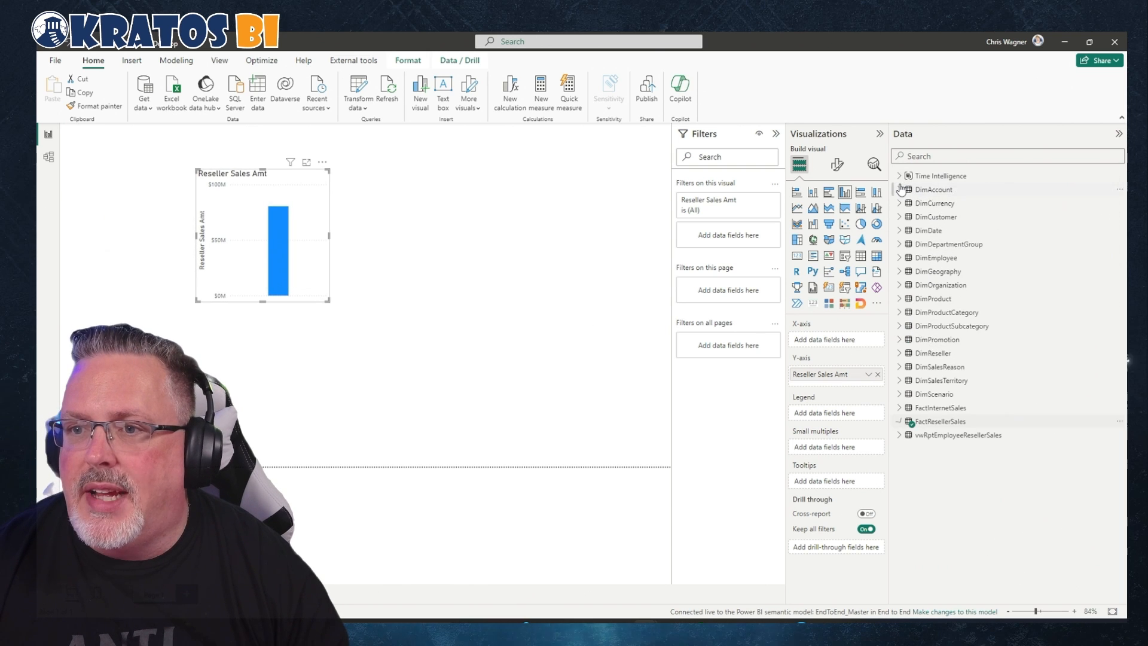
{"action": "left_click", "coordinate": [900, 232]}
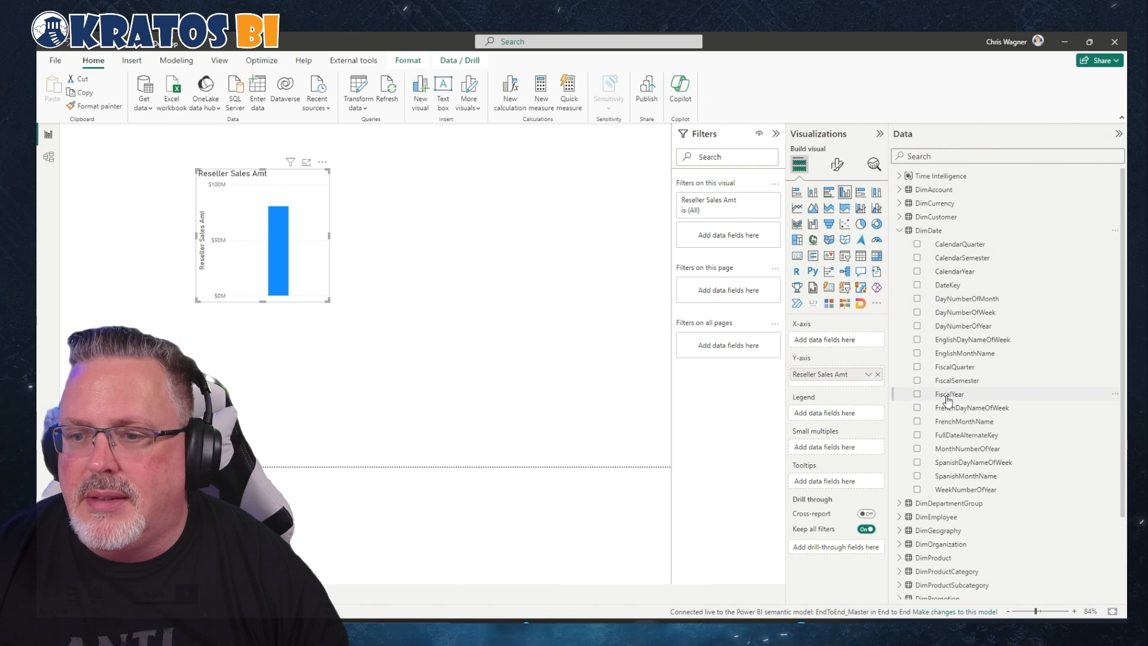
{"action": "left_click_drag", "start_coordinate": [948, 399], "coordinate": [843, 342]}
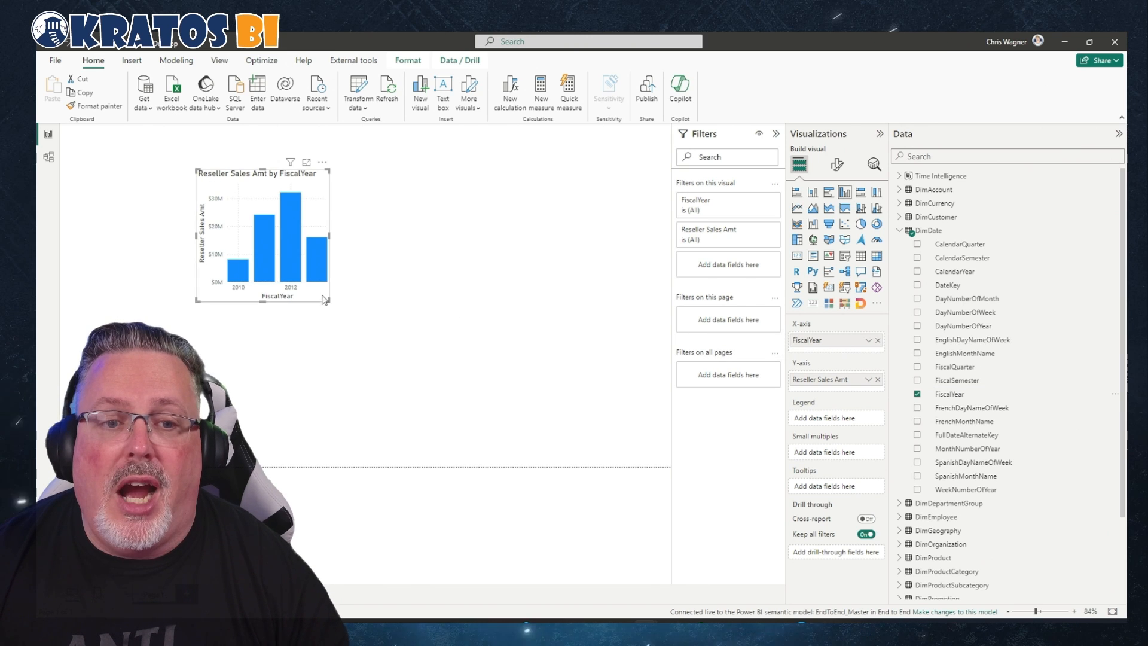
{"action": "left_click_drag", "start_coordinate": [331, 302], "coordinate": [487, 322]}
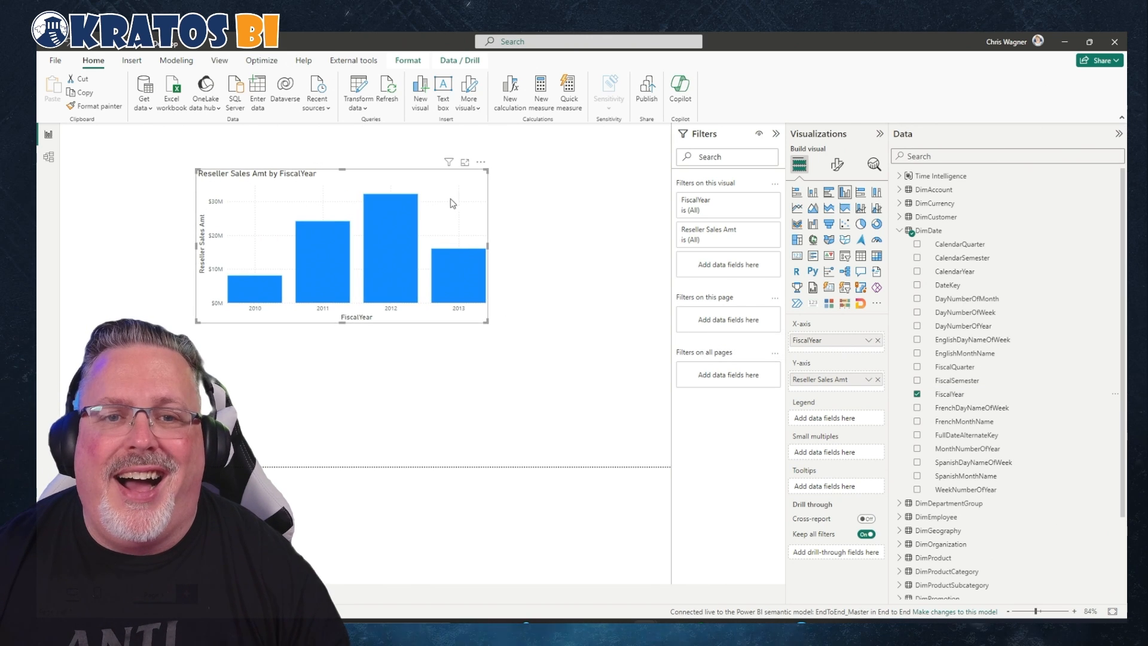
{"action": "left_click_drag", "start_coordinate": [480, 170], "coordinate": [592, 169]}
{"action": "left_click", "coordinate": [308, 178]}
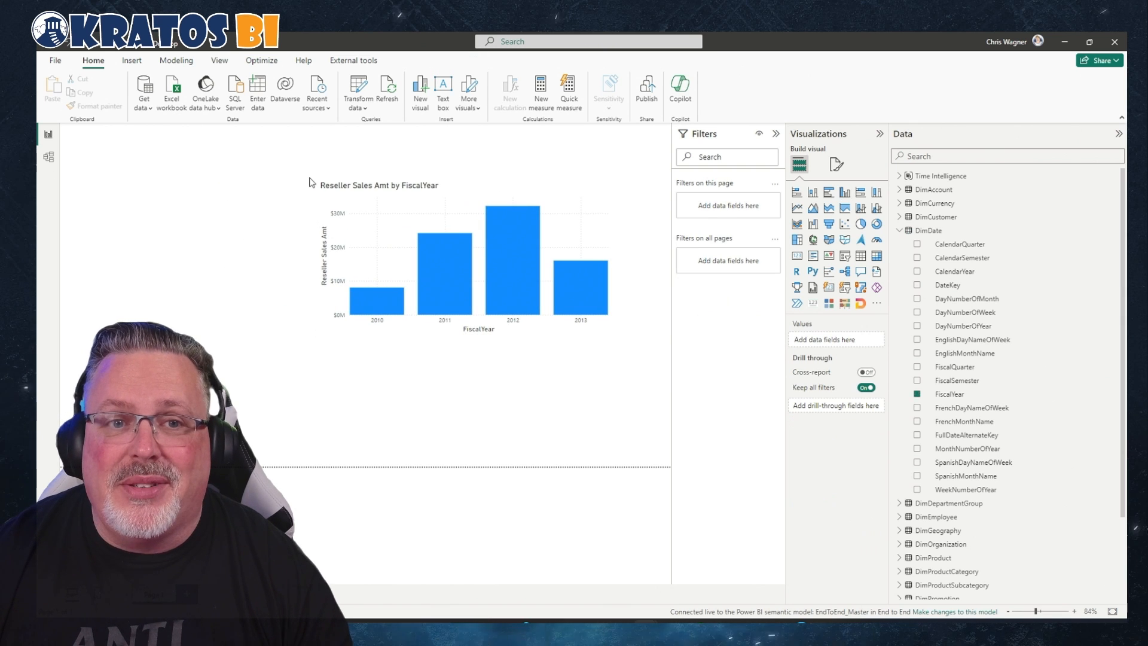
Save the report as EndToEnd.pbix.
{"action": "left_click", "coordinate": [55, 60]}
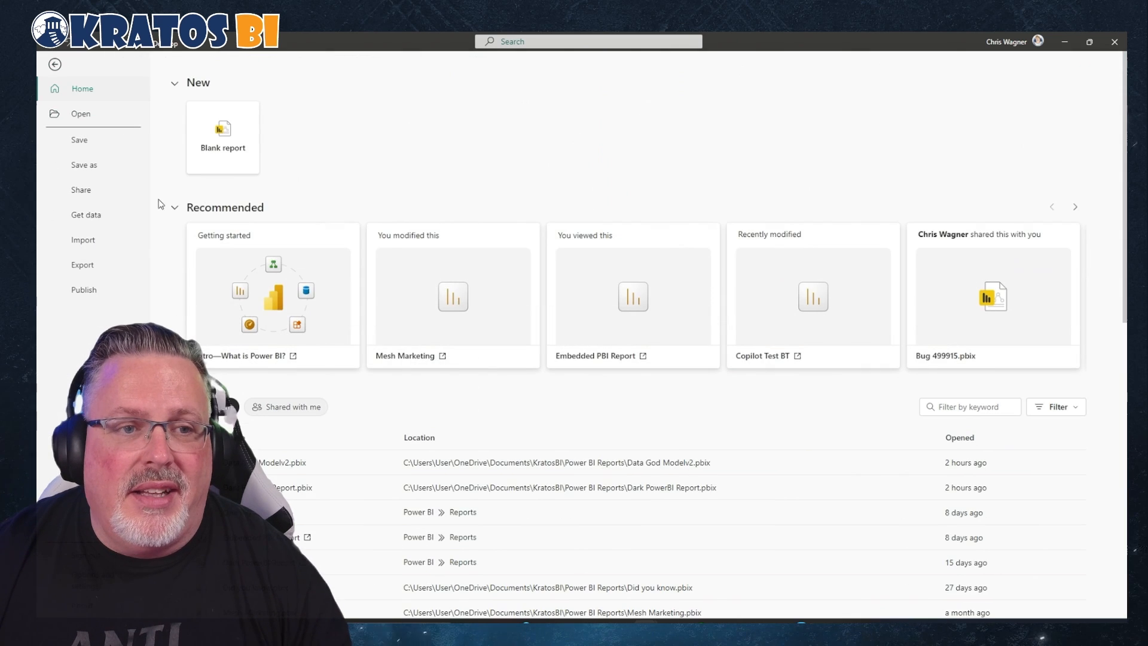
{"action": "left_click", "coordinate": [84, 165]}
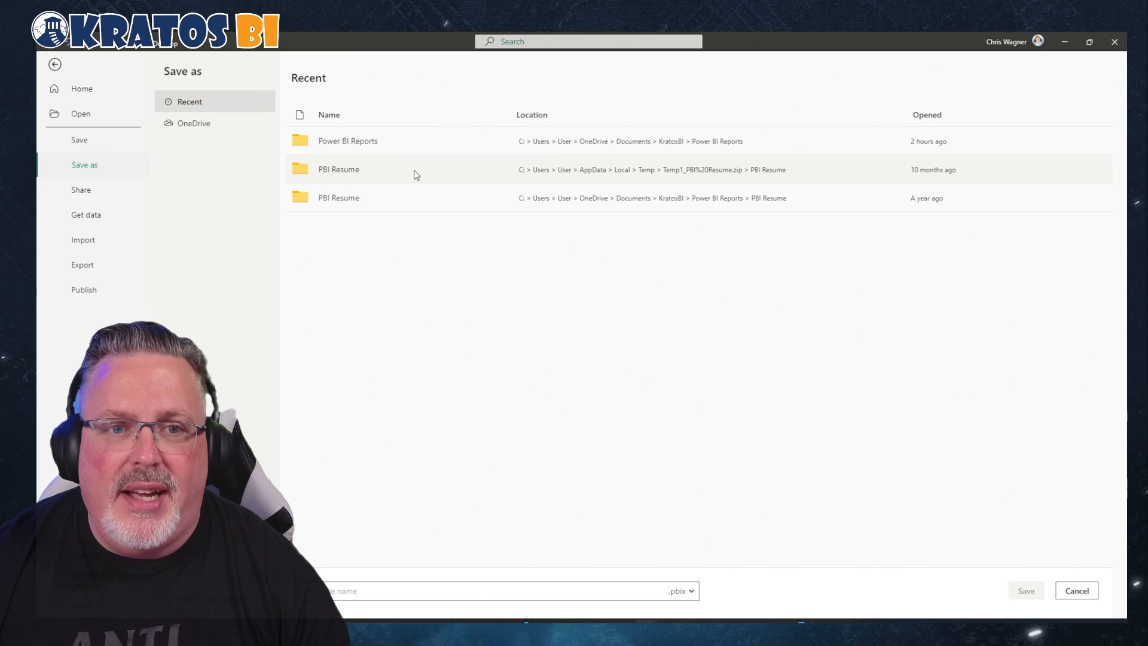
{"action": "left_click", "coordinate": [468, 588]}
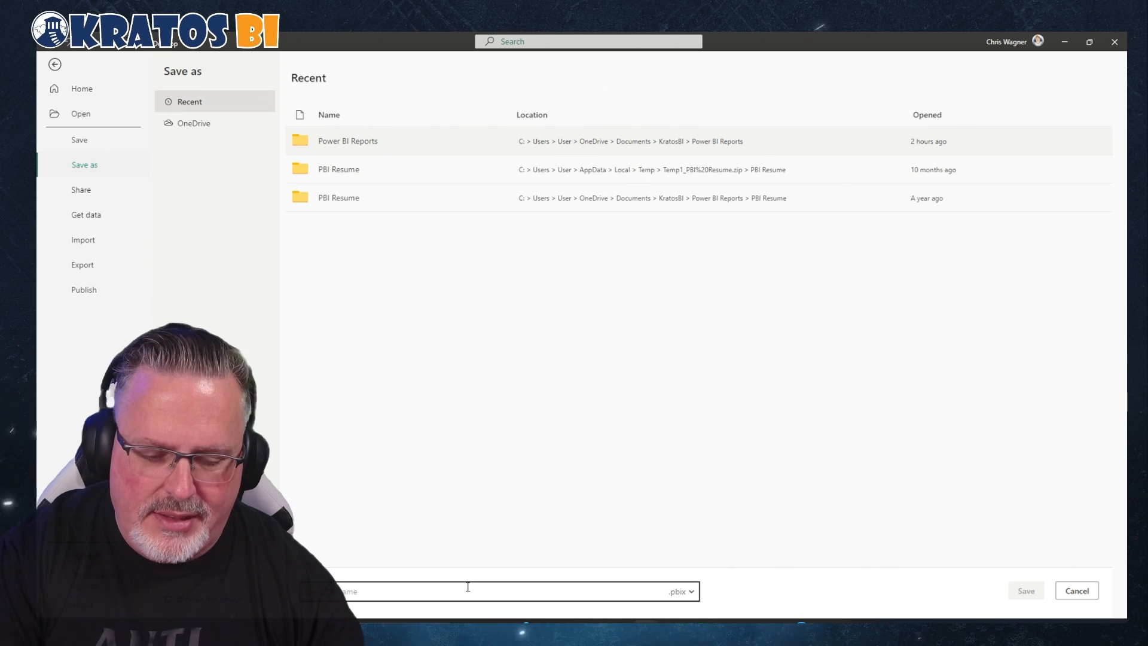
{"action": "type", "text": "P"}
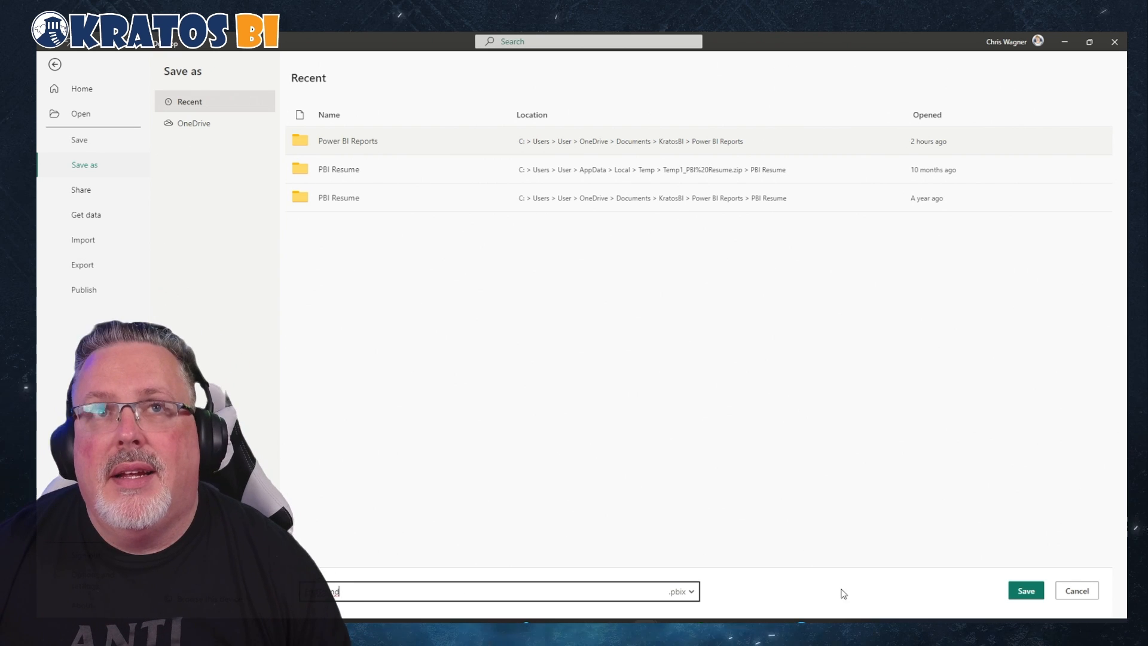
{"action": "left_click", "coordinate": [1025, 591]}
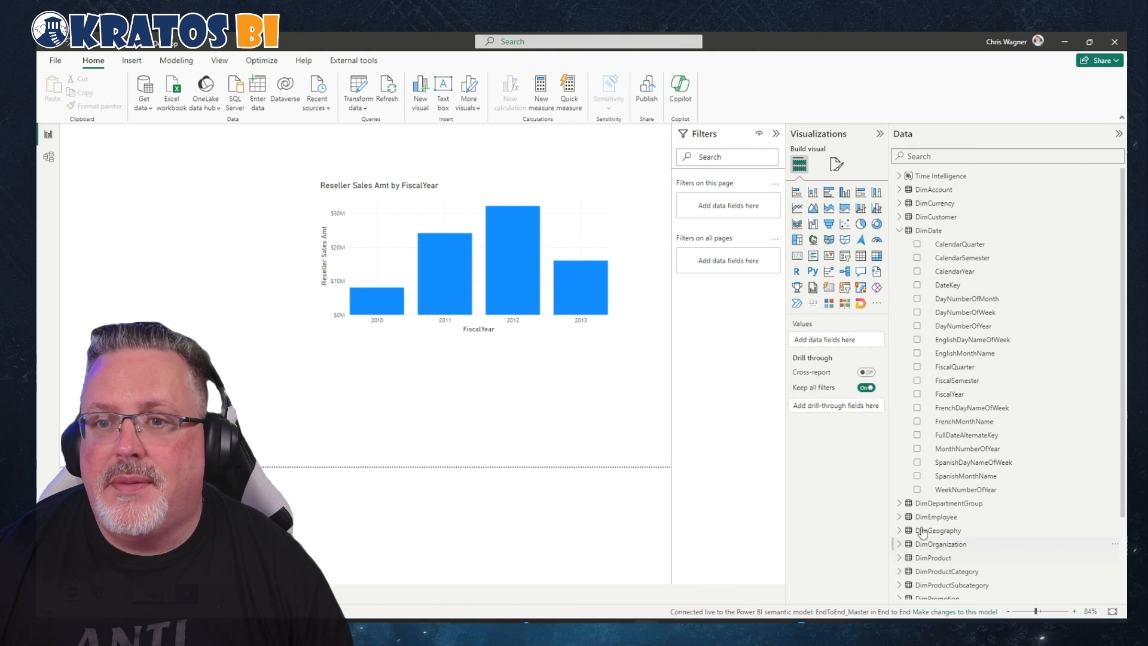
Publish the report to the End to End workspace and dismiss the publishing dialog.
{"action": "left_click", "coordinate": [649, 90]}
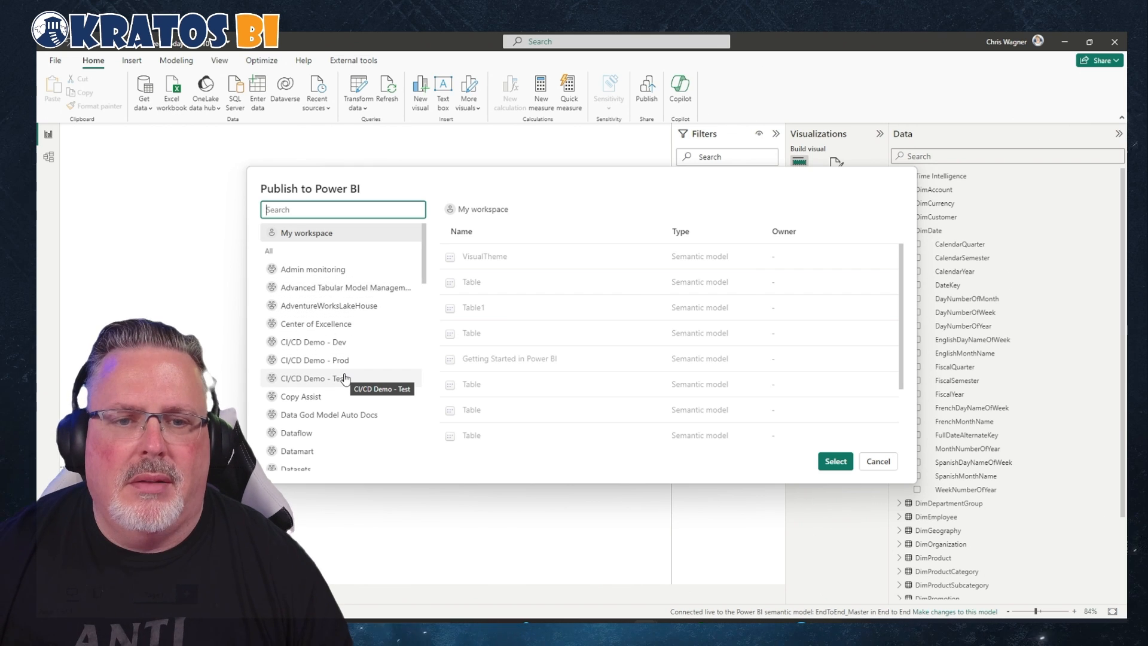
{"action": "scroll", "coordinate": [344, 378], "scroll_direction": "down", "scroll_amount": 5}
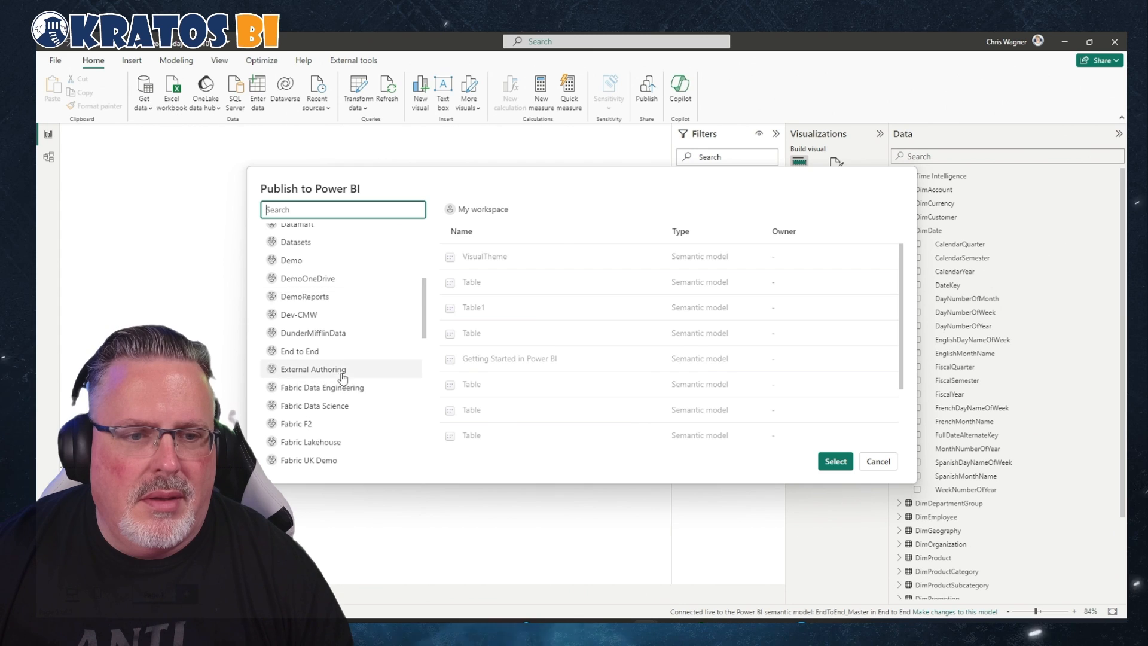
{"action": "left_click", "coordinate": [308, 352]}
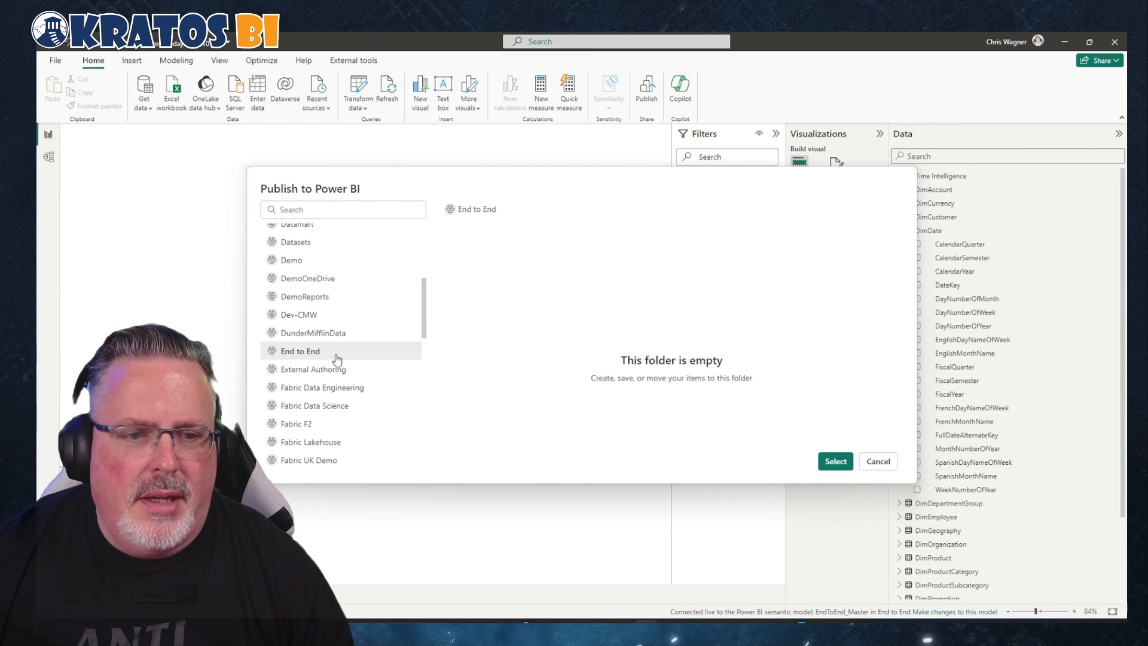
{"action": "left_click", "coordinate": [835, 463]}
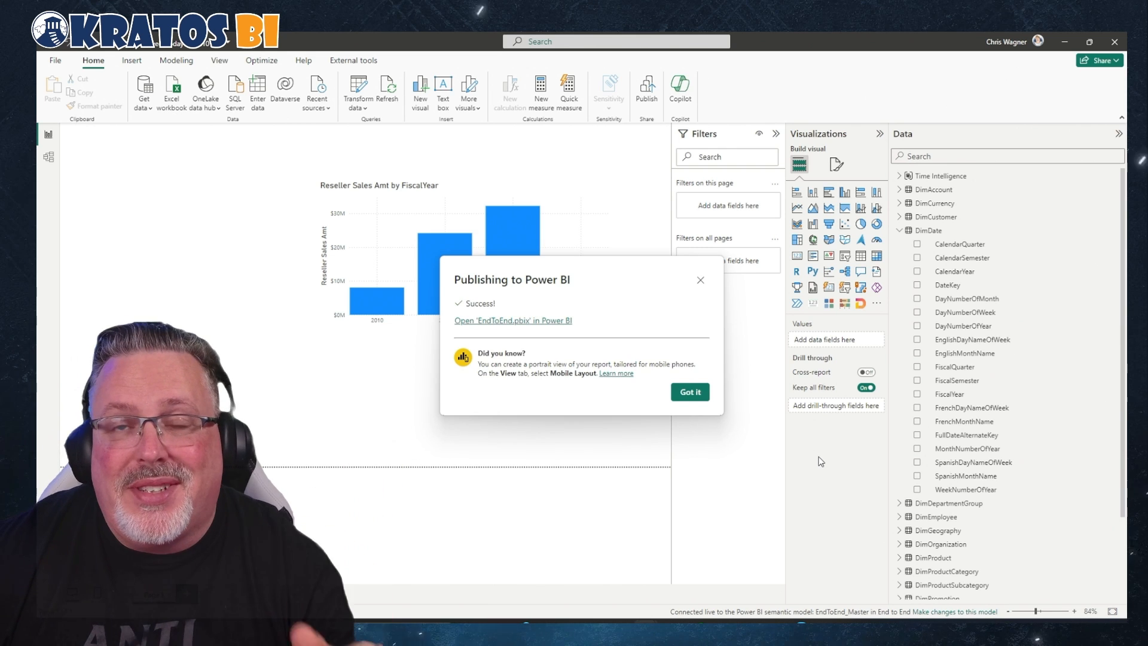
{"action": "left_click", "coordinate": [688, 396]}
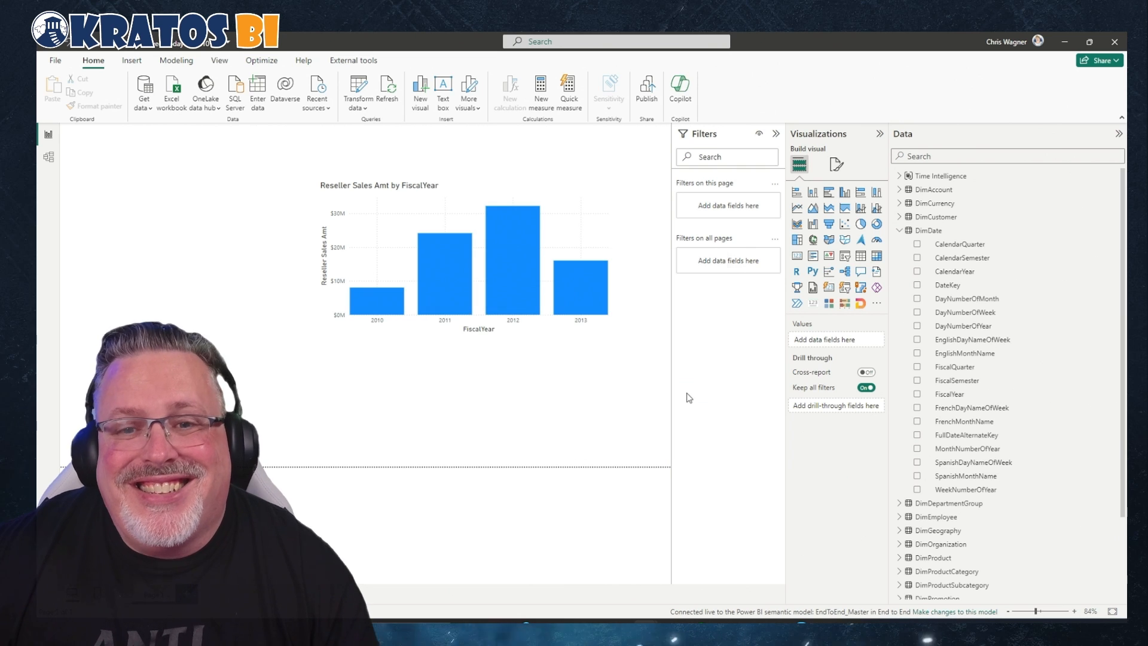
Switch to the End to End workspace in the Power BI service and assign the EndToEnd report to the Reports task in the task flow.
{"action": "left_click", "coordinate": [1062, 43]}
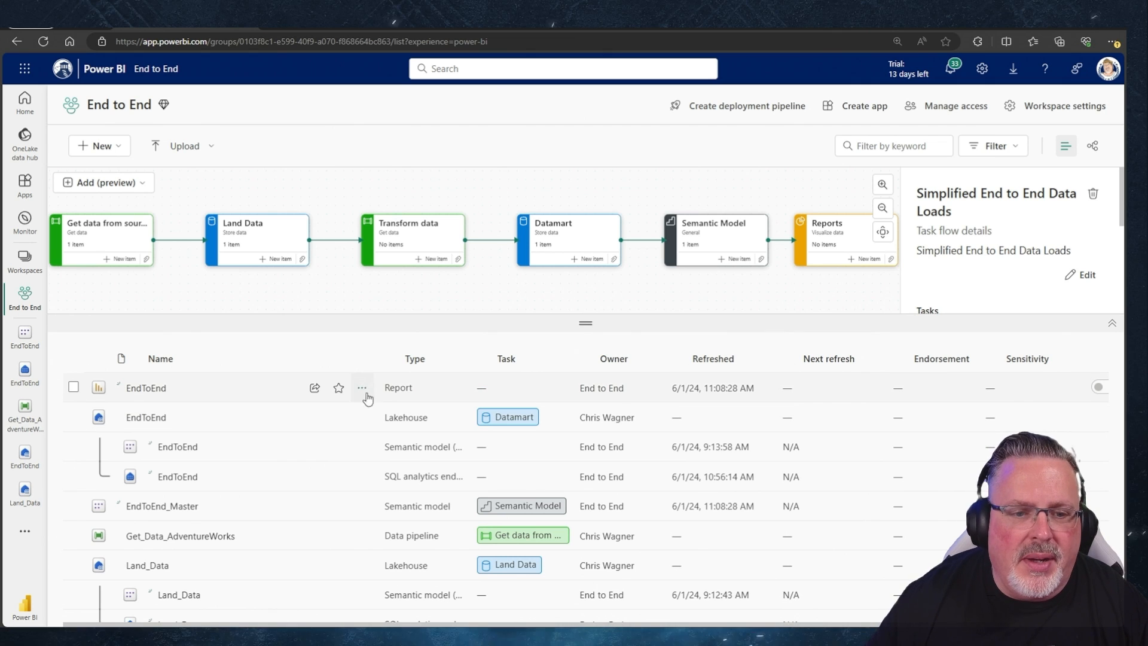
{"action": "left_click", "coordinate": [890, 261]}
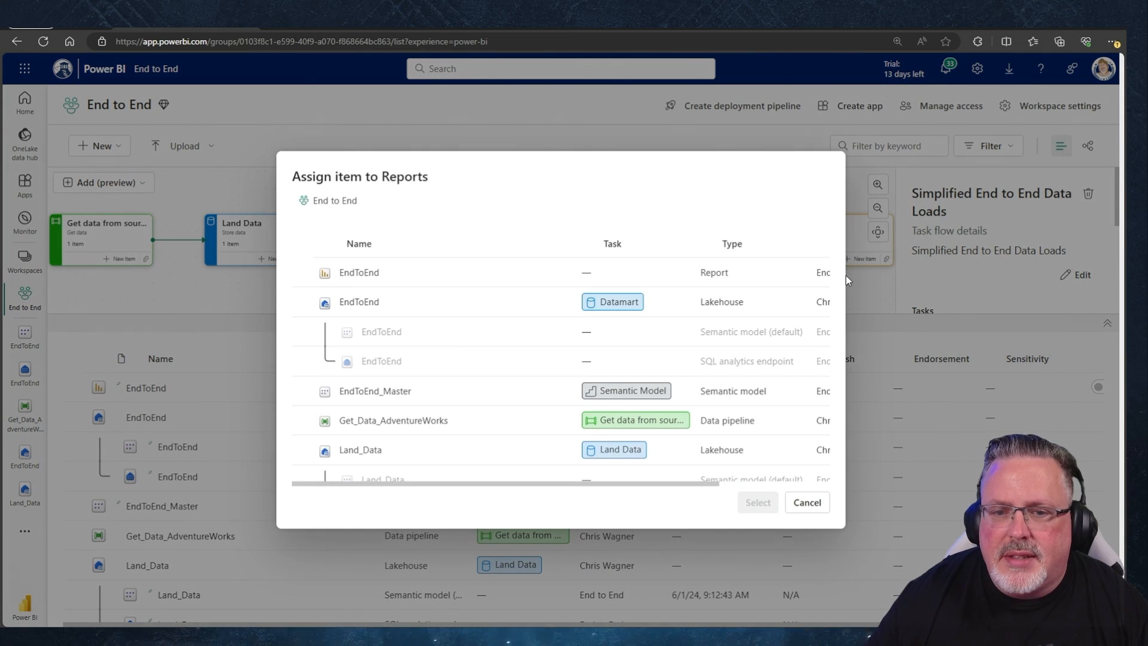
{"action": "left_click", "coordinate": [302, 273]}
{"action": "left_click", "coordinate": [758, 502]}
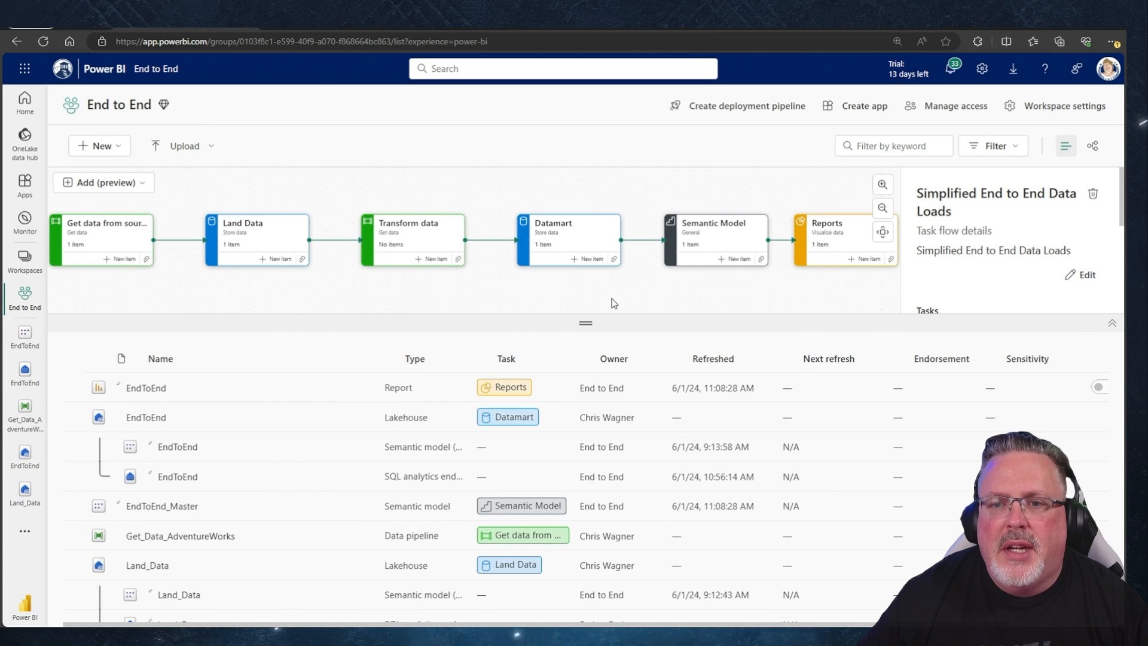